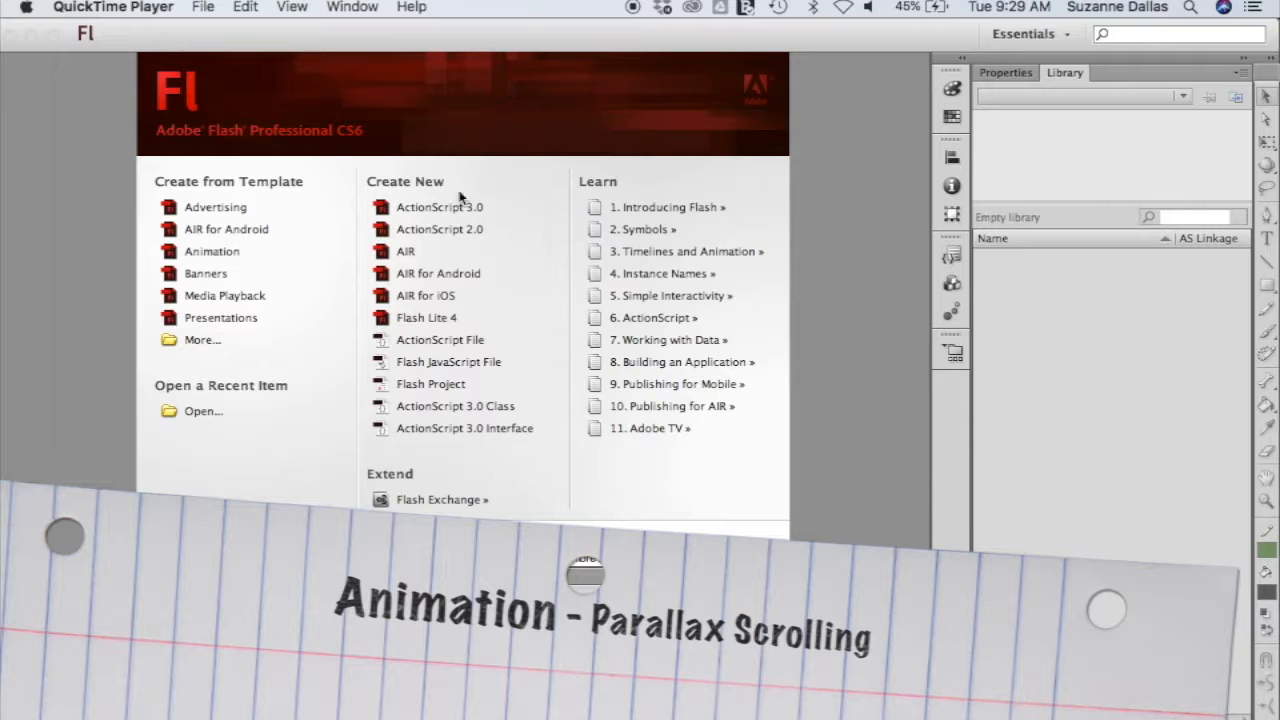
# - Create an ActionScript 3.0 document and draw a rectangle covering the upper half of the stage, slightly overlapping its side edges
pyautogui.click(458, 207)
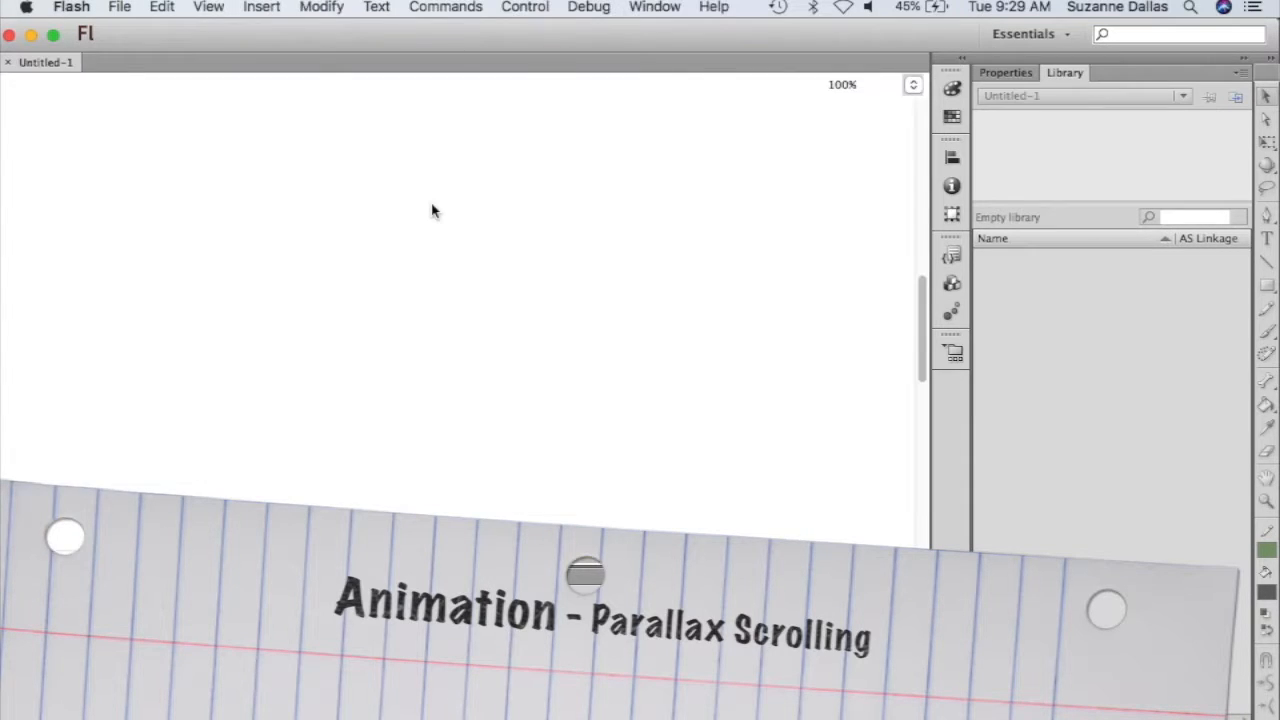
pyautogui.click(1267, 286)
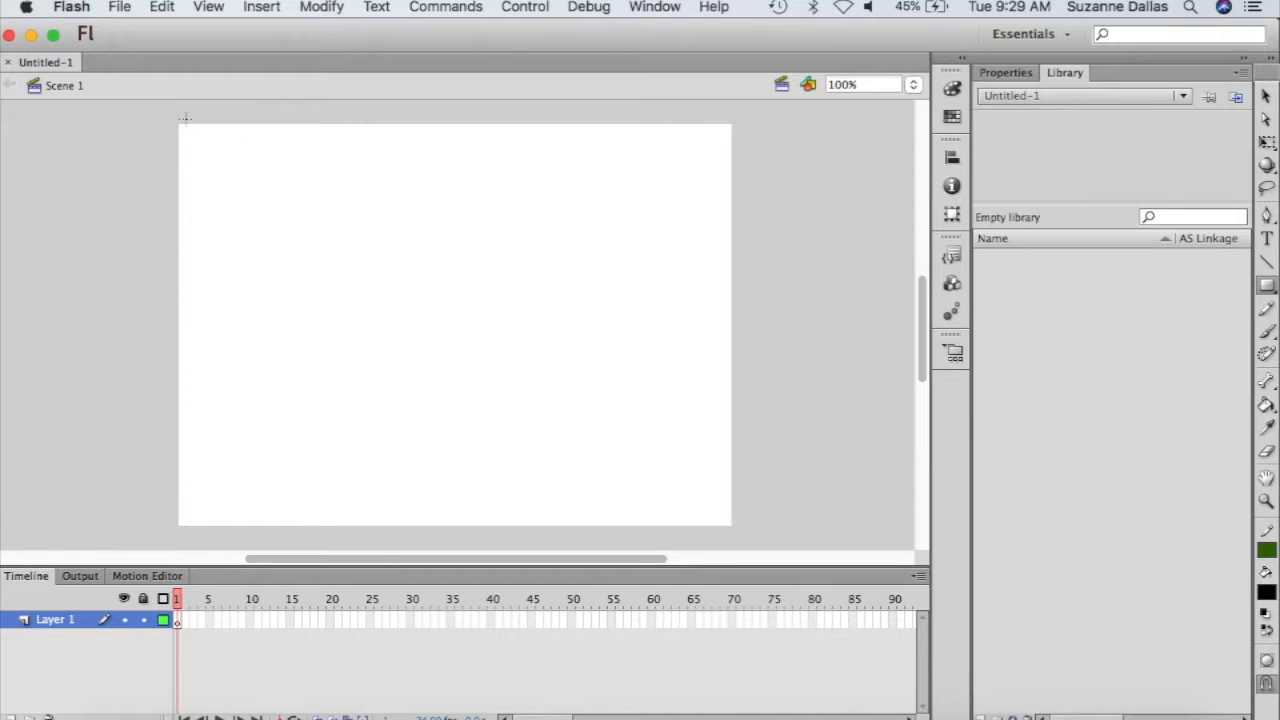
pyautogui.moveTo(175, 120); pyautogui.dragTo(735, 318)
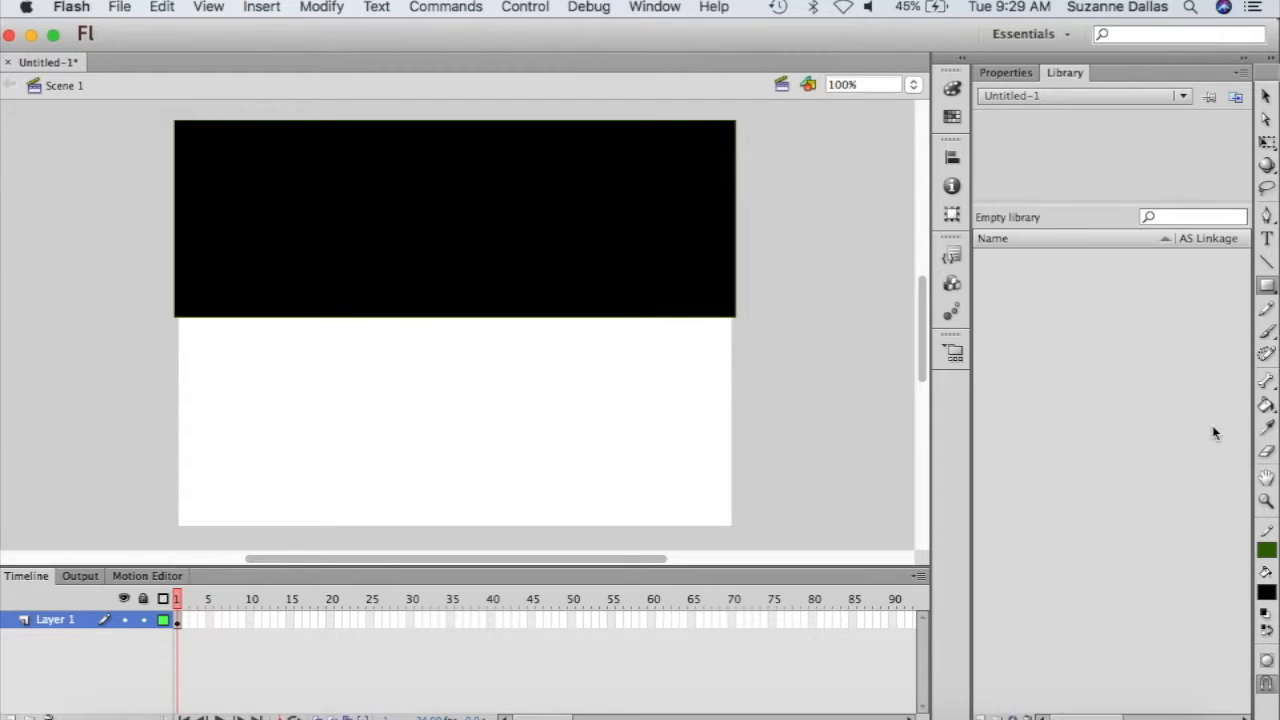
# - Fill the rectangle with a vertical linear gradient running from #CC3333 at the top to #FF6666 at the bottom
pyautogui.click(1267, 405)
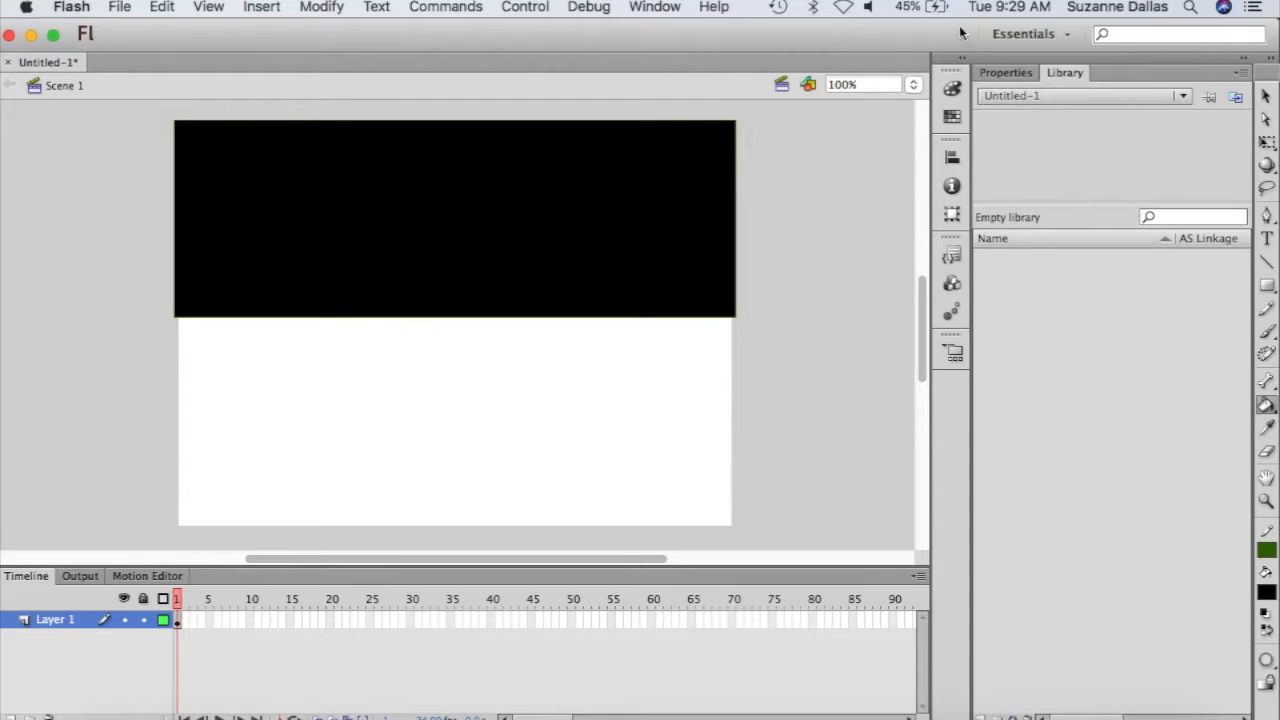
pyautogui.click(951, 90)
pyautogui.click(908, 97)
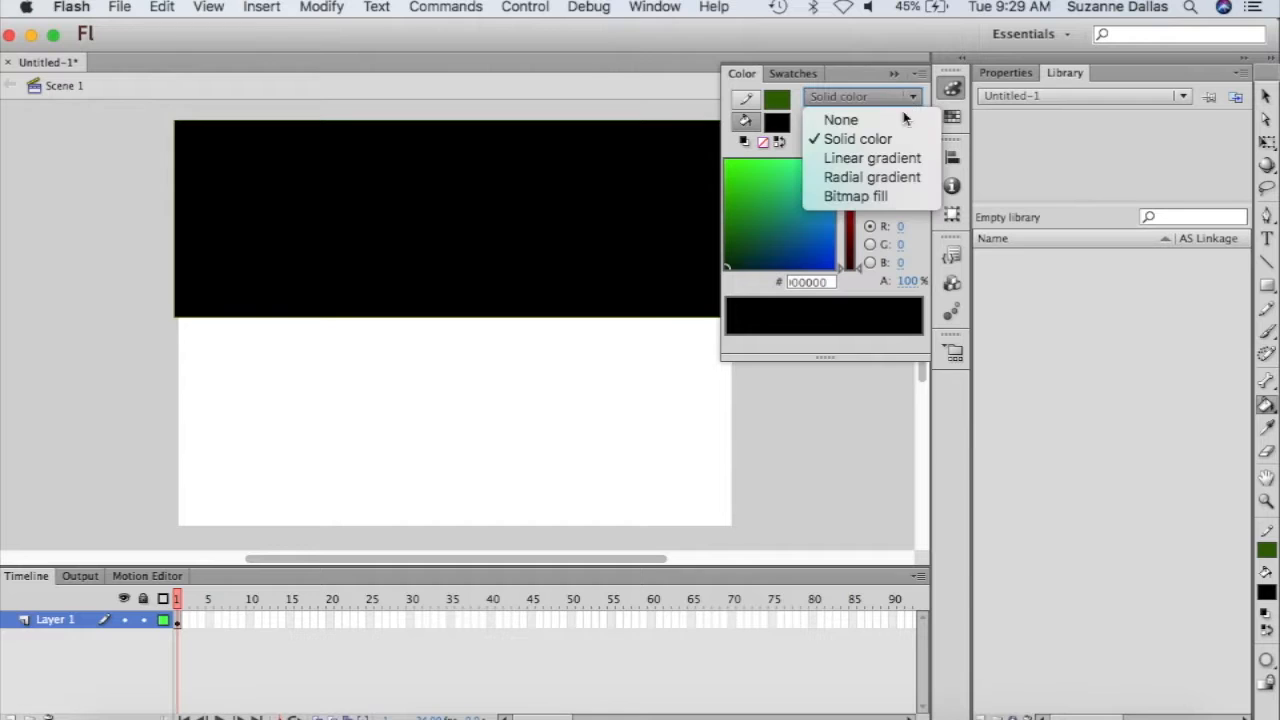
pyautogui.click(891, 158)
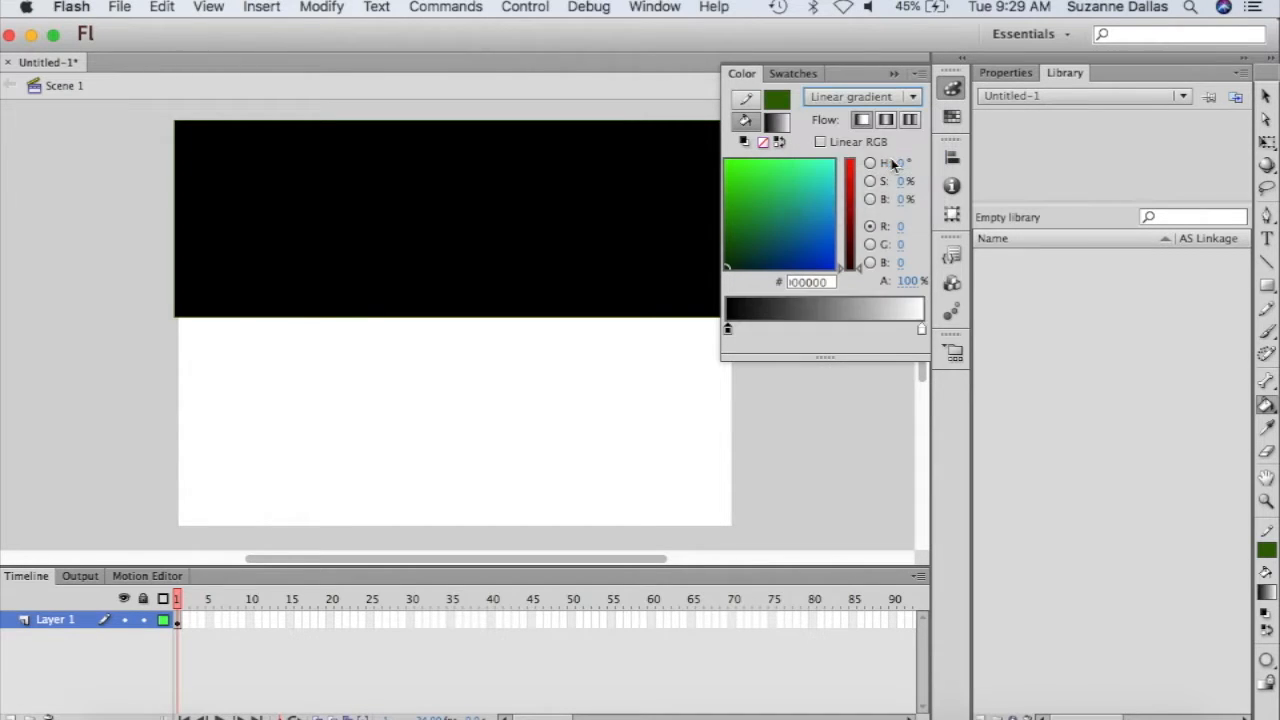
pyautogui.doubleClick(728, 333)
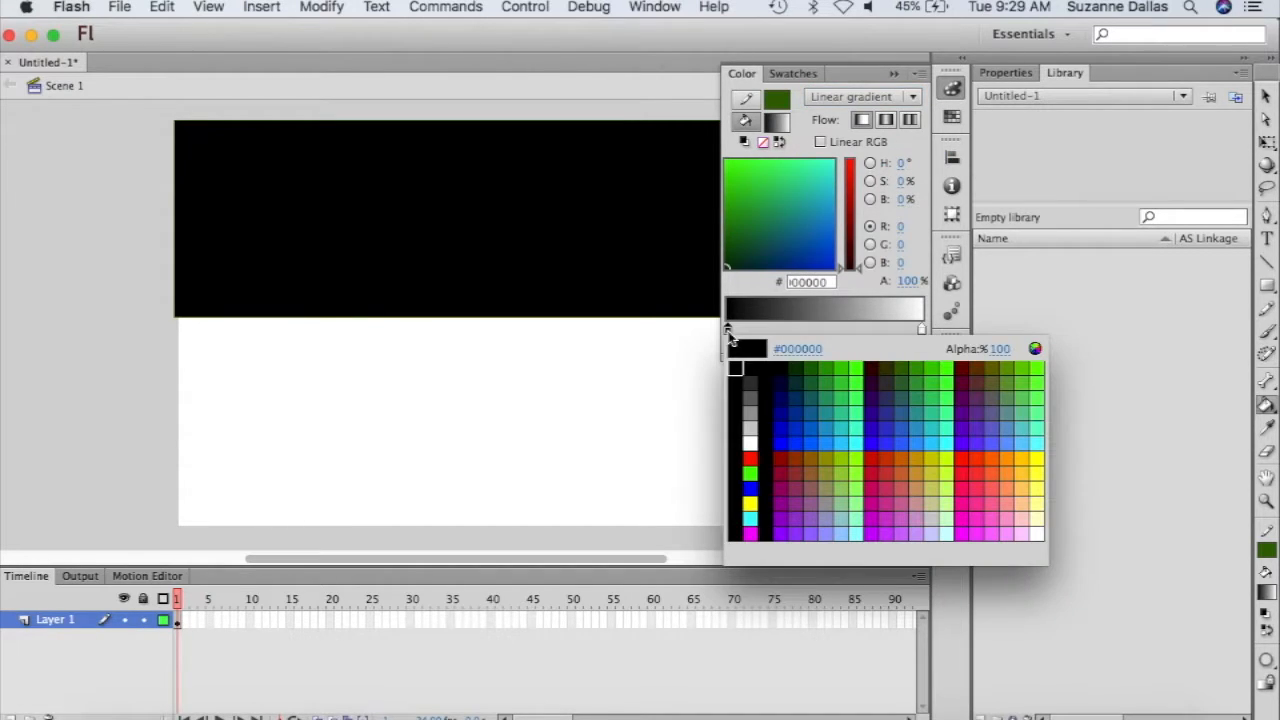
pyautogui.click(886, 471)
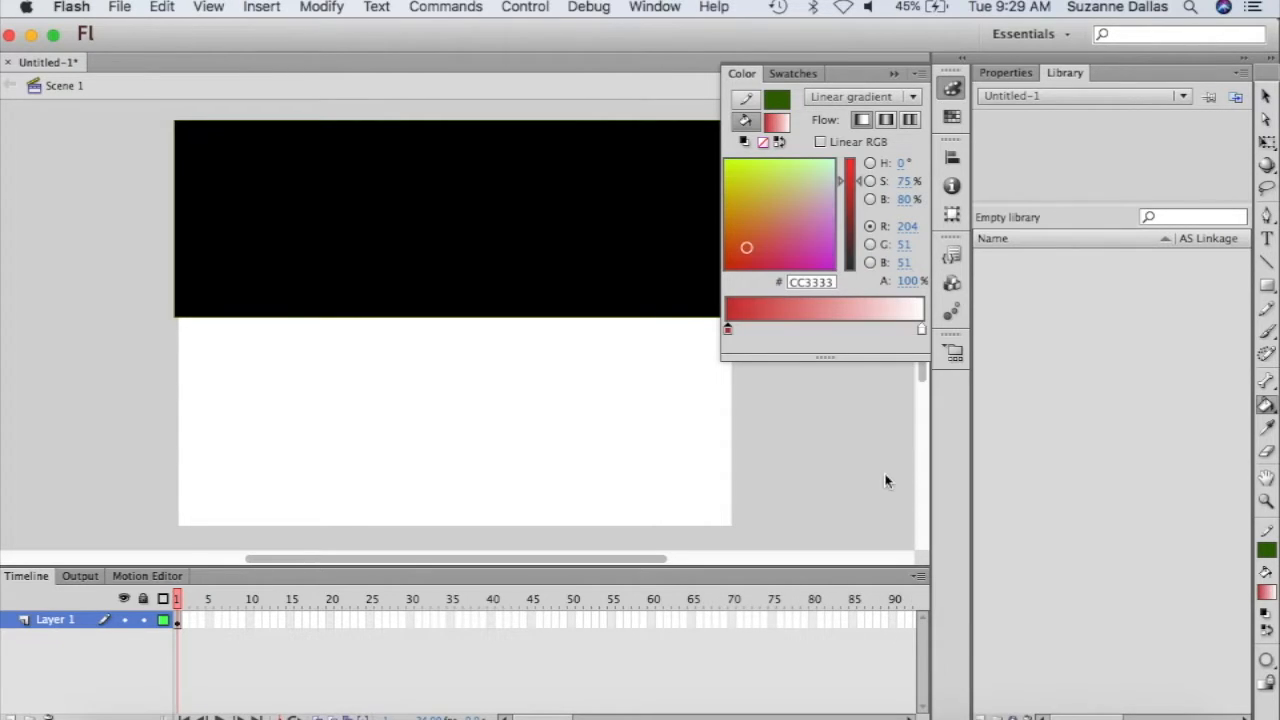
pyautogui.doubleClick(921, 330)
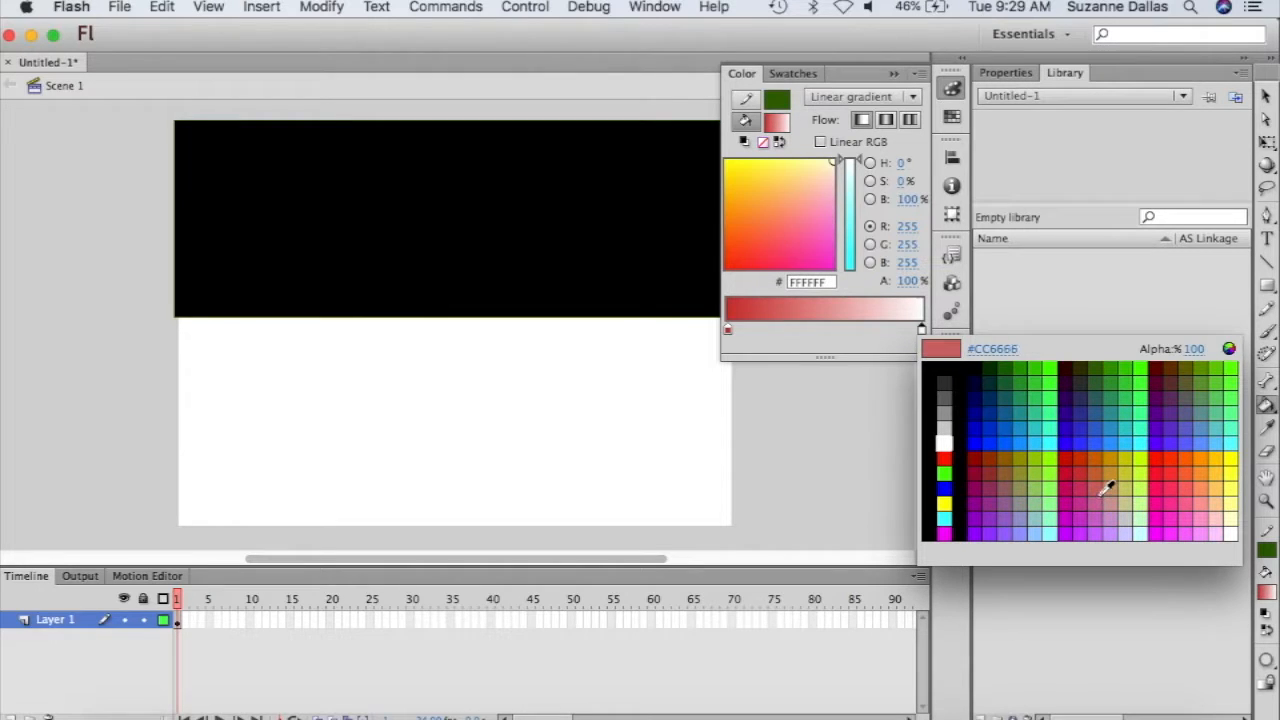
pyautogui.click(1196, 486)
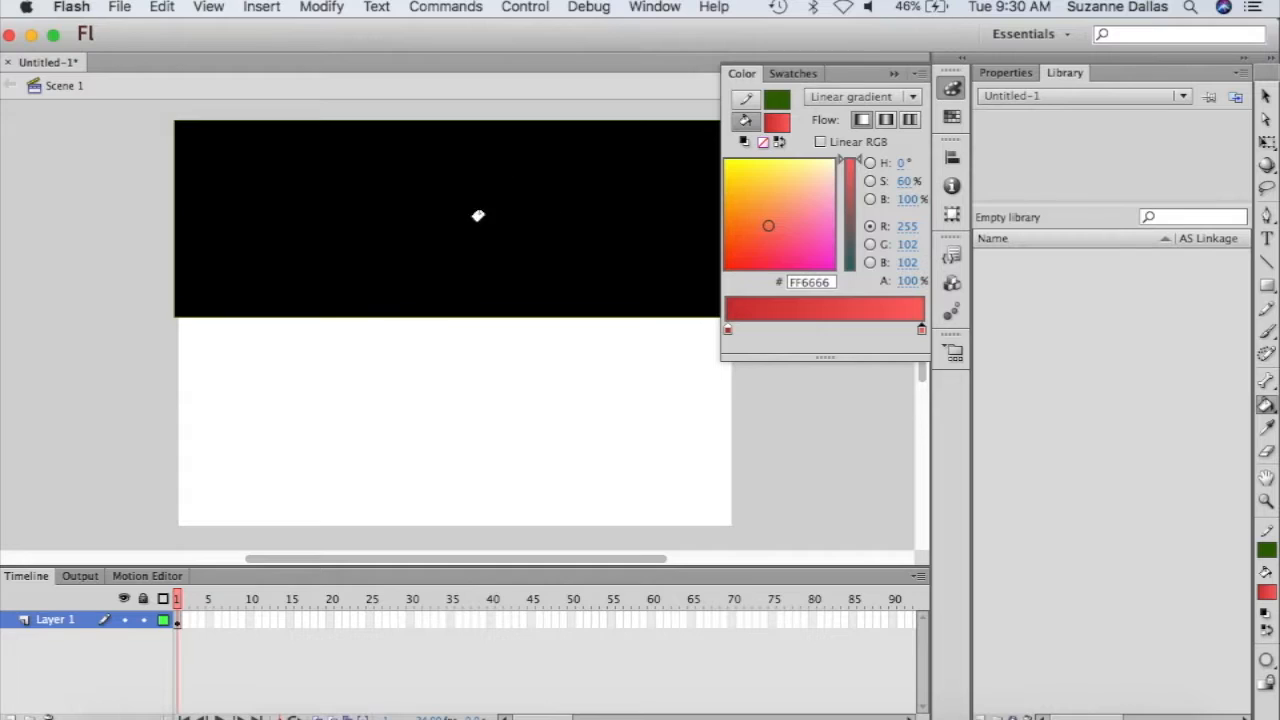
pyautogui.moveTo(462, 300); pyautogui.dragTo(467, 150)
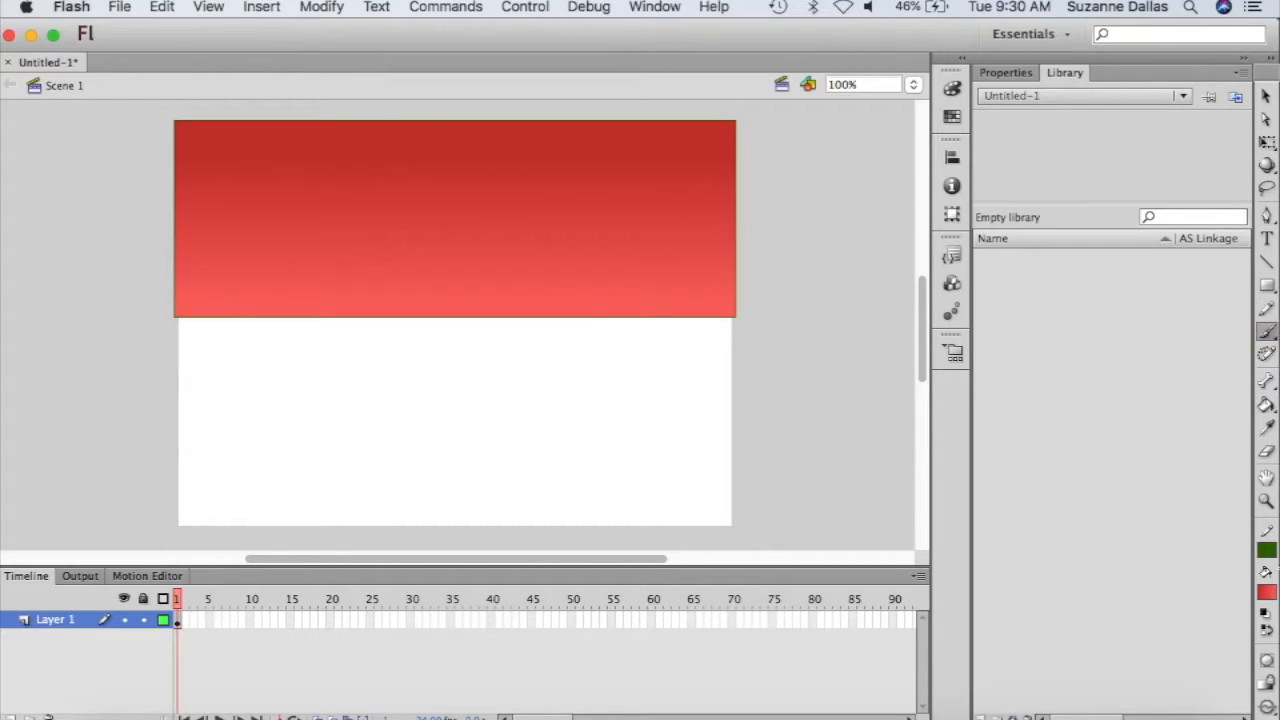
# - Set the fill and stroke colours to yellow and paint a tiny brush dot beside the stage's right edge
pyautogui.click(1267, 592)
pyautogui.click(1273, 476)
pyautogui.click(1267, 551)
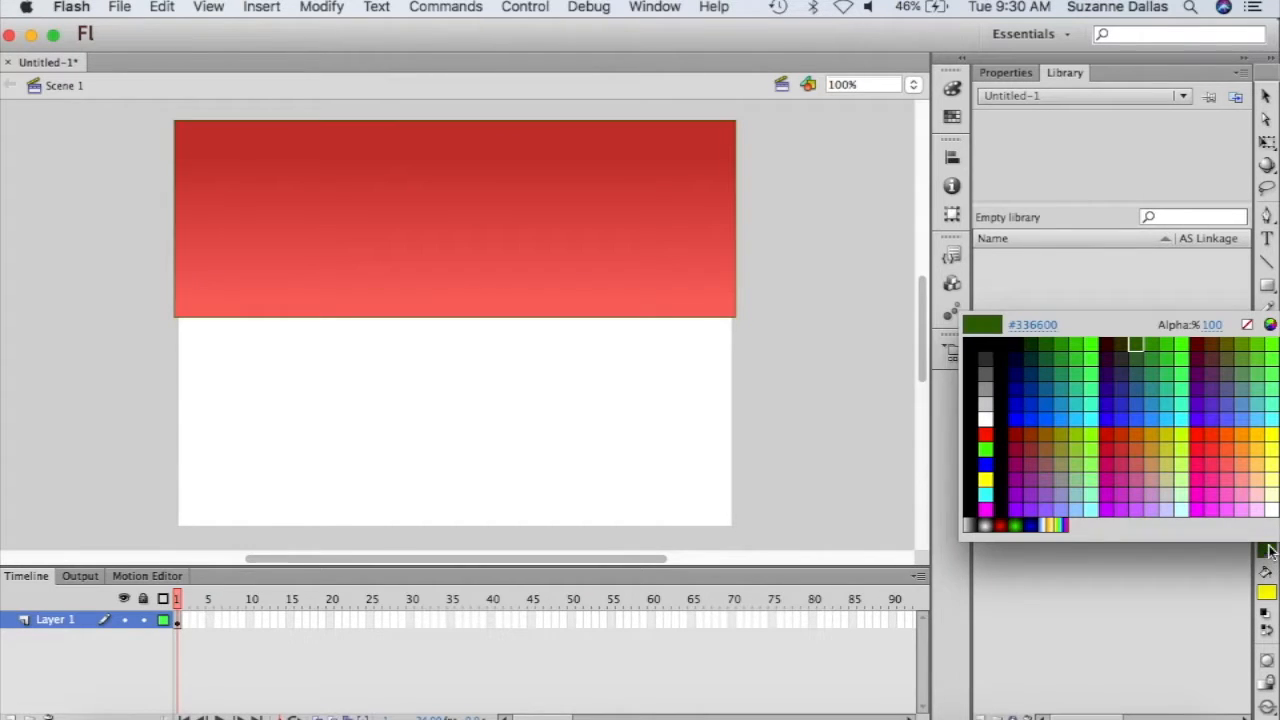
pyautogui.click(1274, 436)
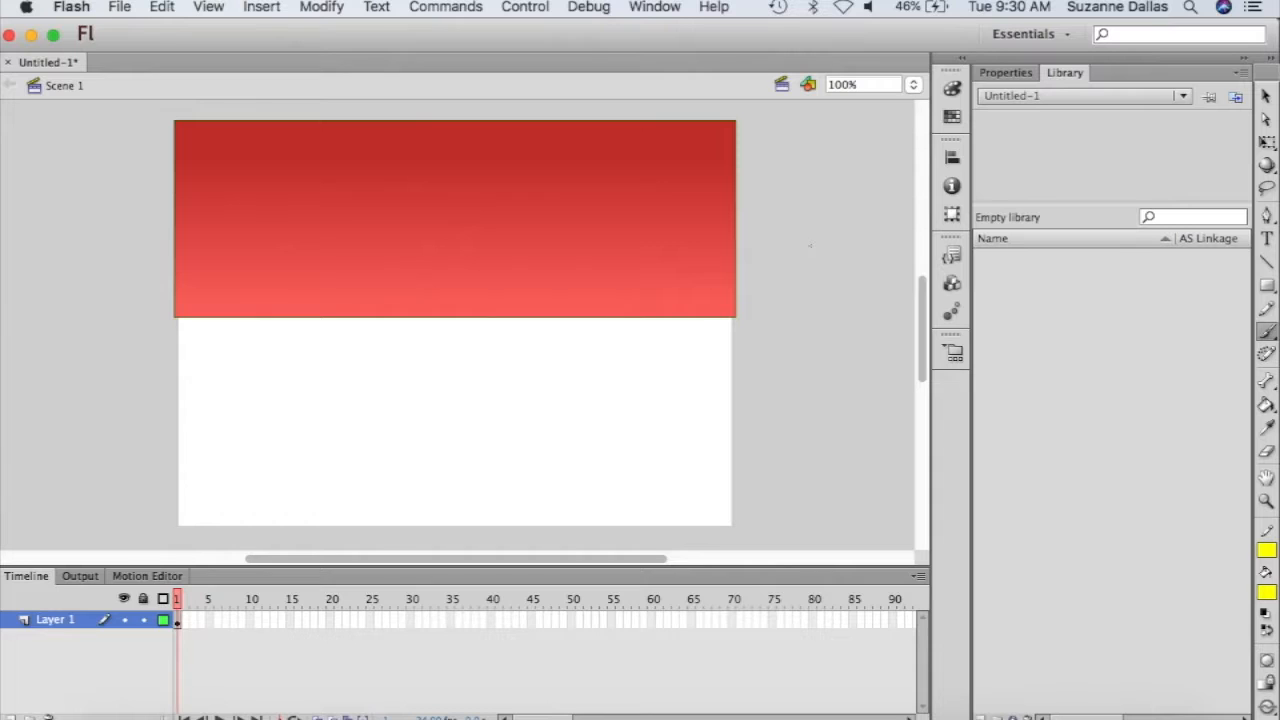
# - Convert the small yellow dot into a Graphic symbol named star
pyautogui.click(1265, 96)
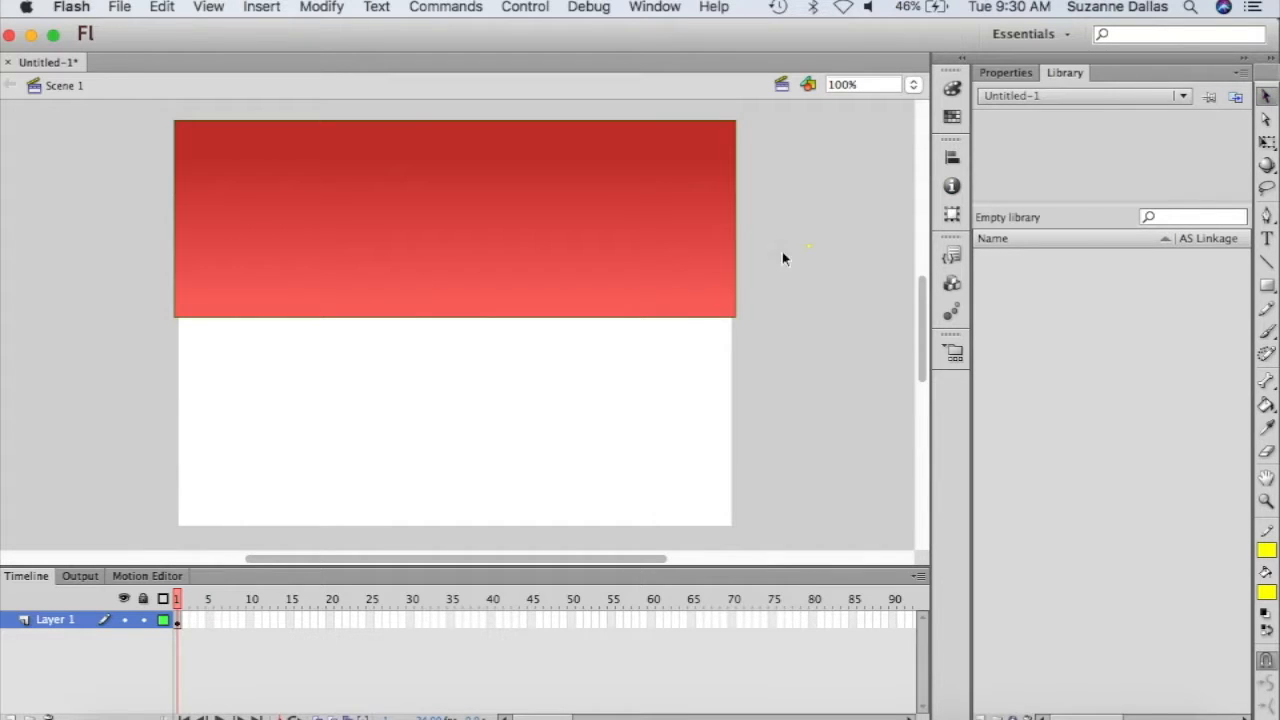
pyautogui.moveTo(796, 237)
pyautogui.mouseDown()
pyautogui.moveTo(837, 254)
pyautogui.moveTo(810, 246)
pyautogui.mouseUp()
pyautogui.rightClick(811, 248)
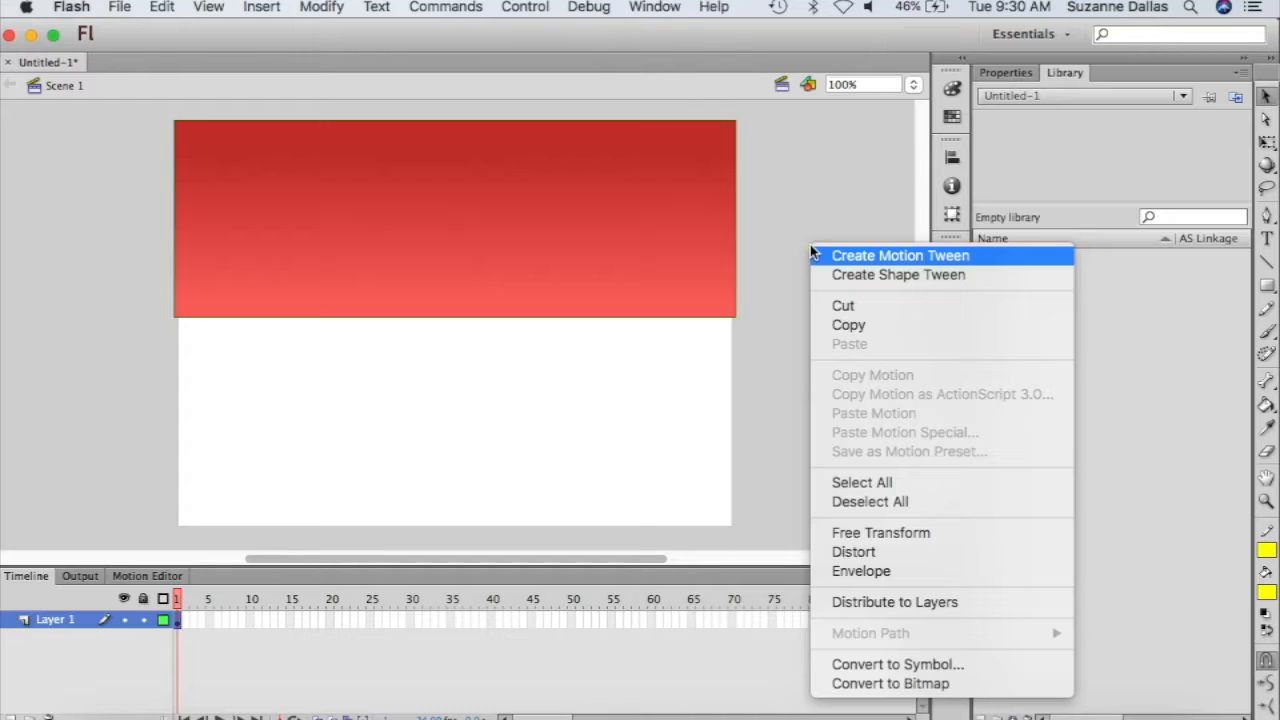
pyautogui.click(883, 672)
pyautogui.write('star')
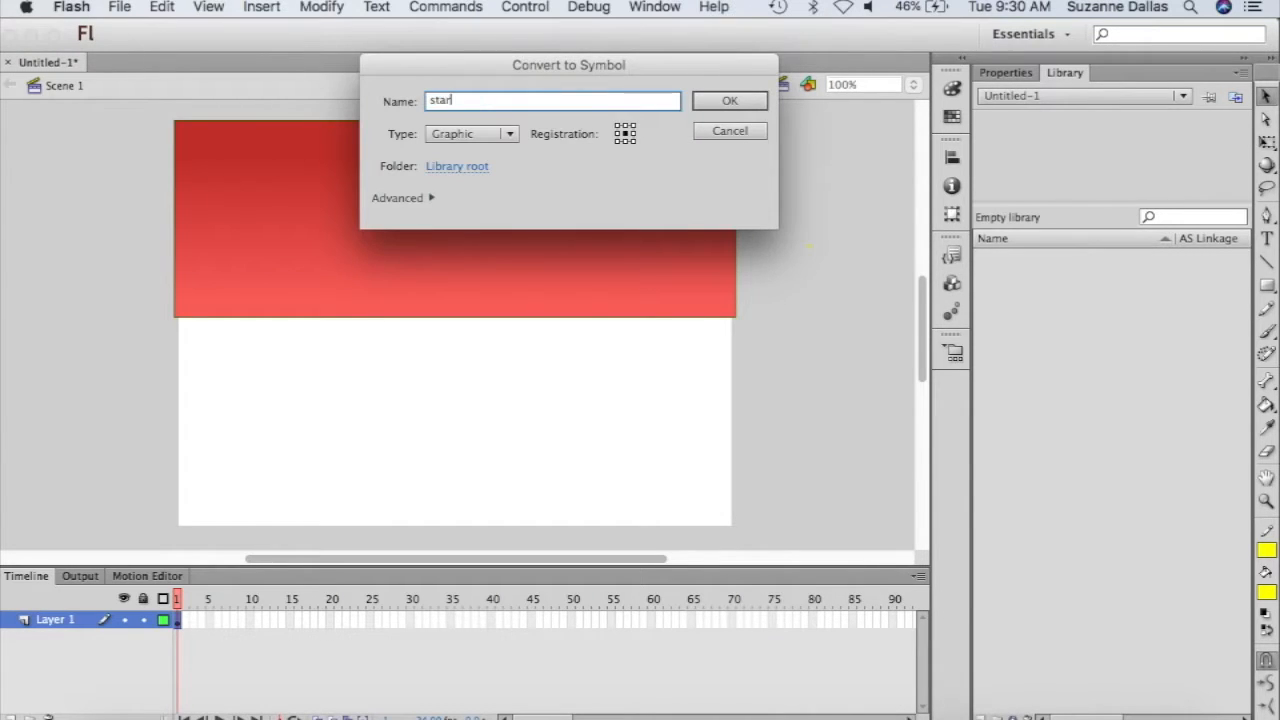
pyautogui.press('Return')
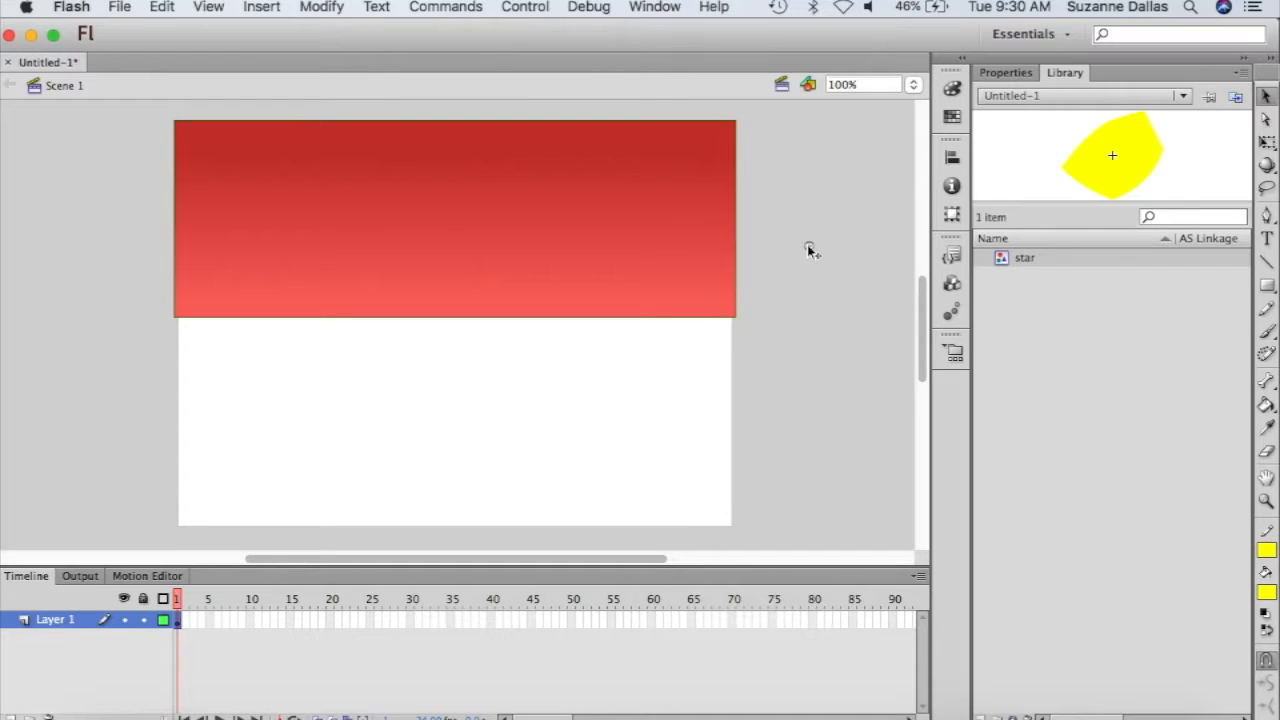
# - Move the star instance onto the red gradient rectangle near its right end, at about X 480, Y 65
pyautogui.rightClick(809, 249)
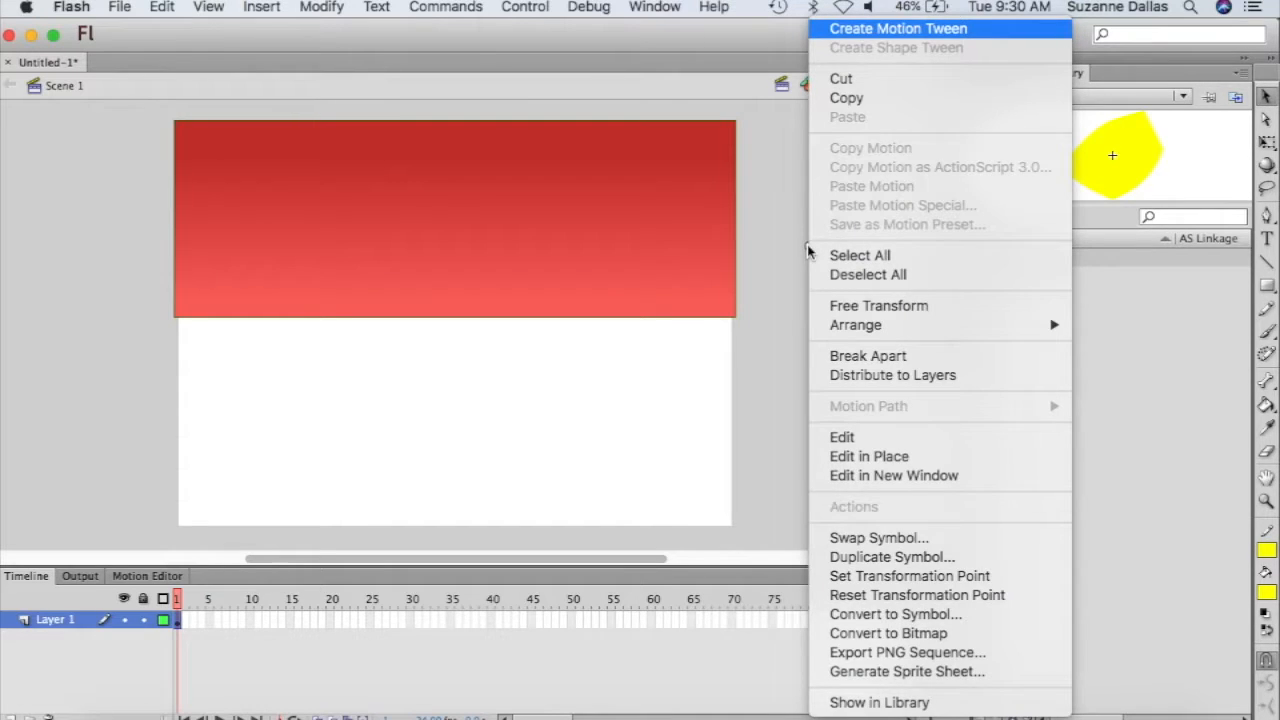
pyautogui.click(793, 316)
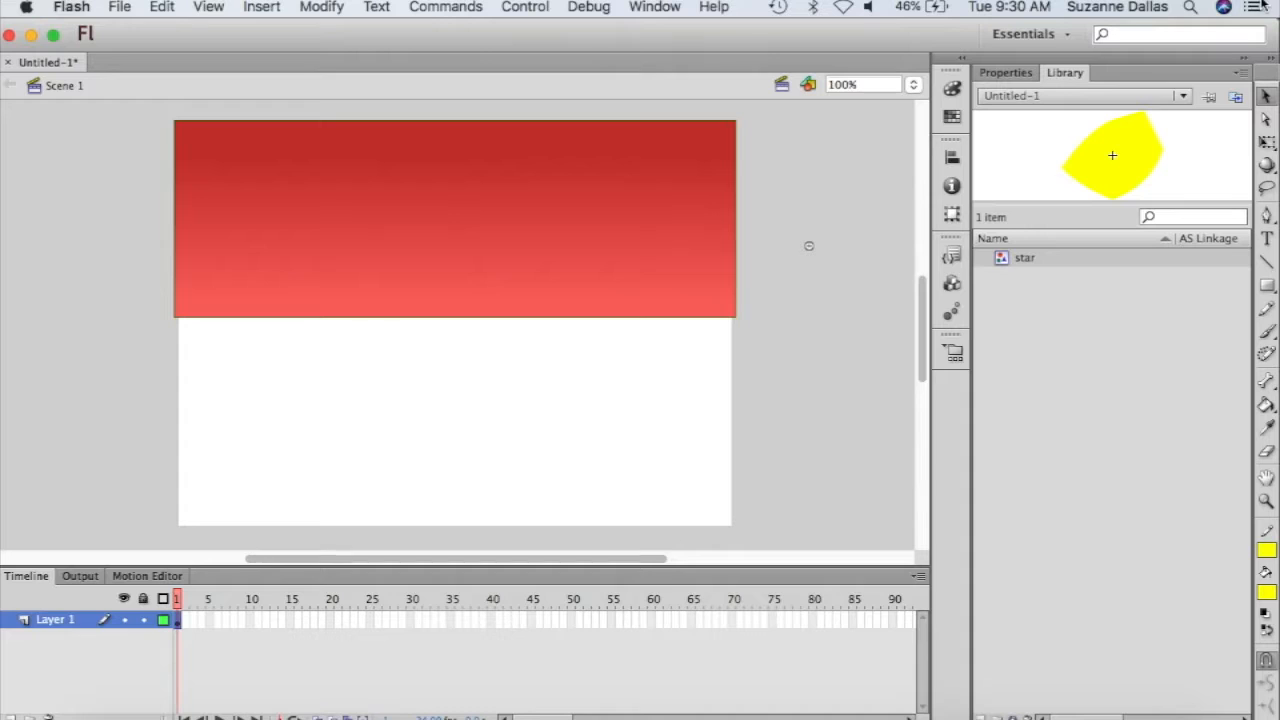
pyautogui.click(1006, 73)
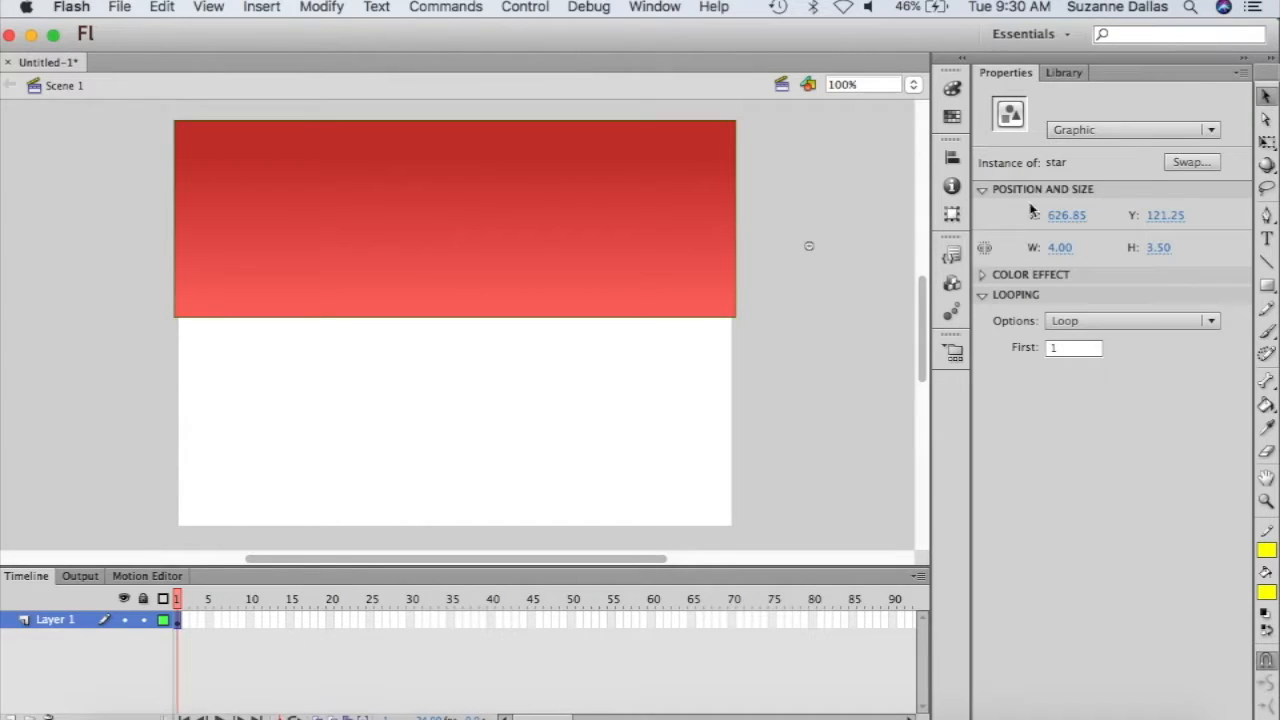
pyautogui.moveTo(809, 247); pyautogui.dragTo(659, 189)
pyautogui.press('Left')
pyautogui.press('Left')
pyautogui.press('super+z')
# - Set the star instance's width and height to 2
pyautogui.click(1057, 248)
pyautogui.write('6')
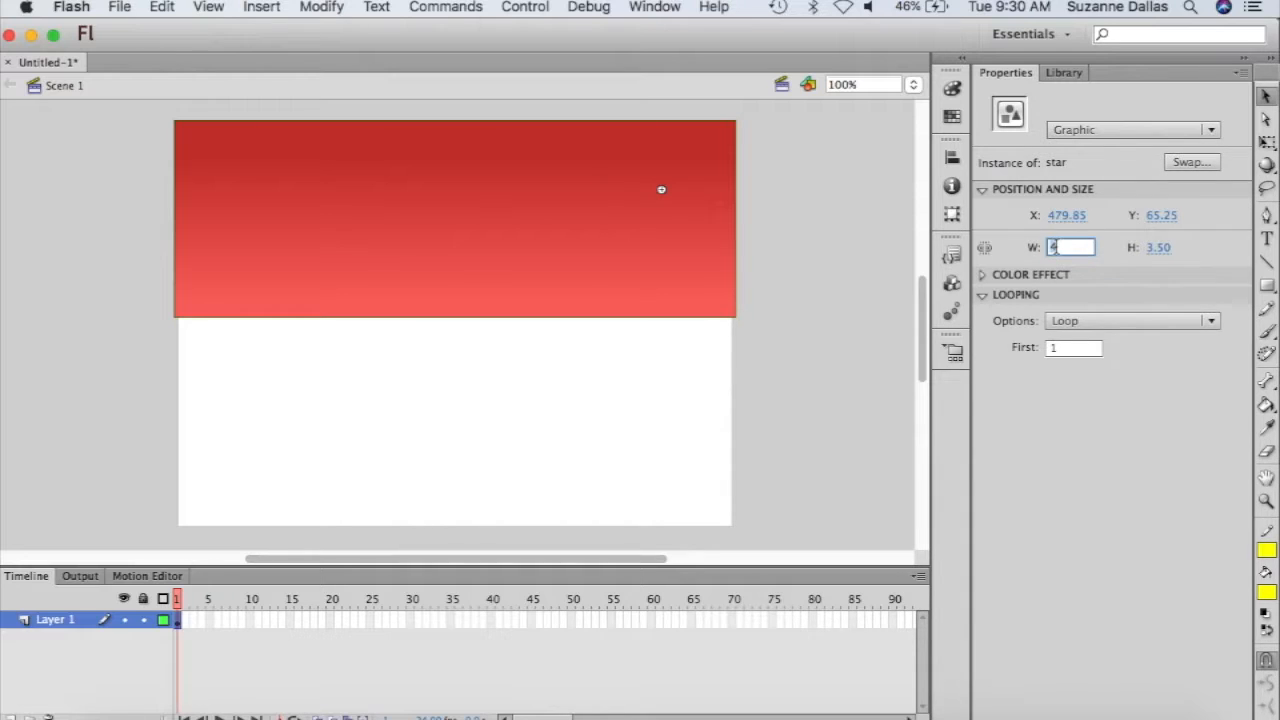
pyautogui.click(1157, 247)
pyautogui.write('2')
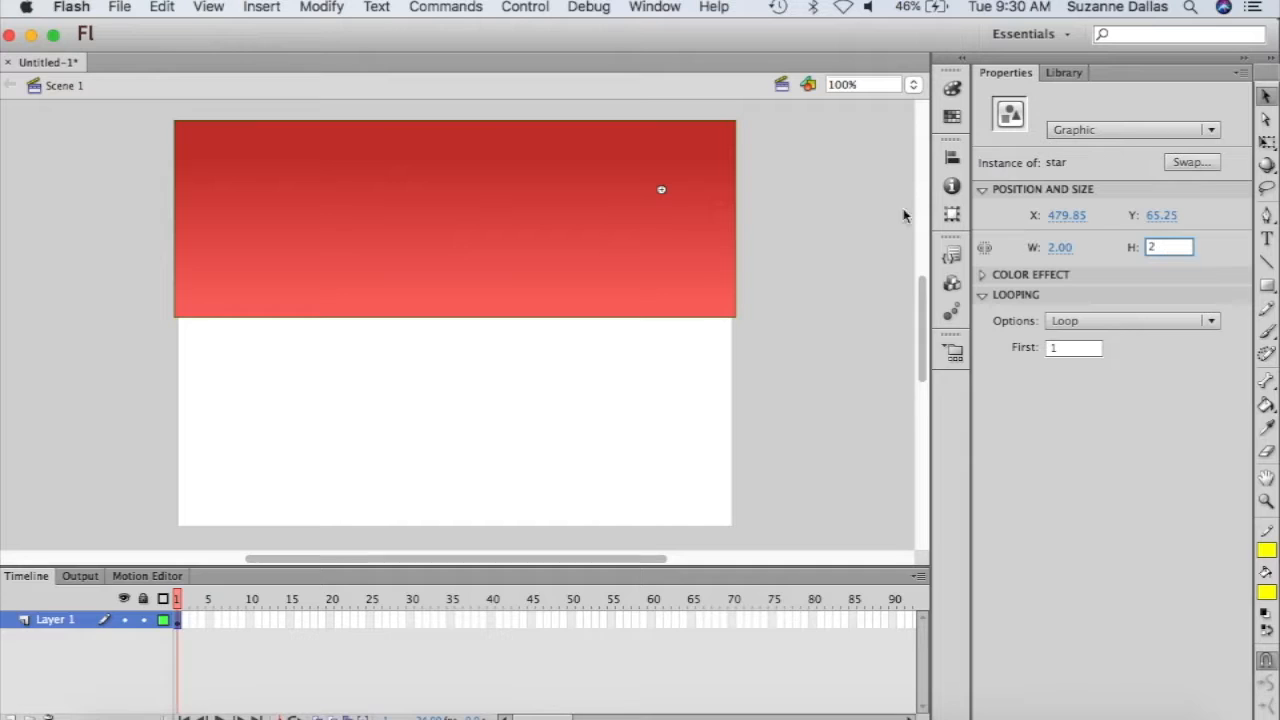
pyautogui.press('Return')
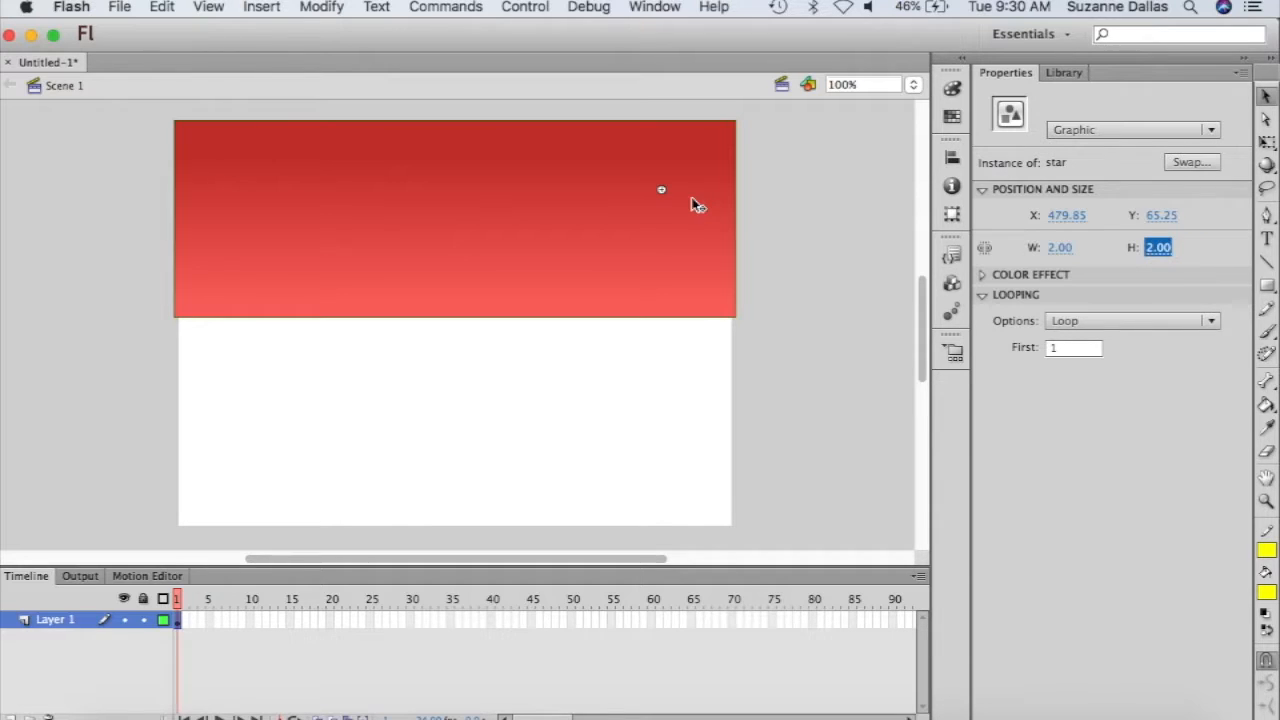
# - Scatter copies of the star across the red gradient sky
pyautogui.click(662, 193)
pyautogui.moveTo(541, 170); pyautogui.dragTo(204, 208)
pyautogui.moveTo(366, 174); pyautogui.dragTo(316, 161)
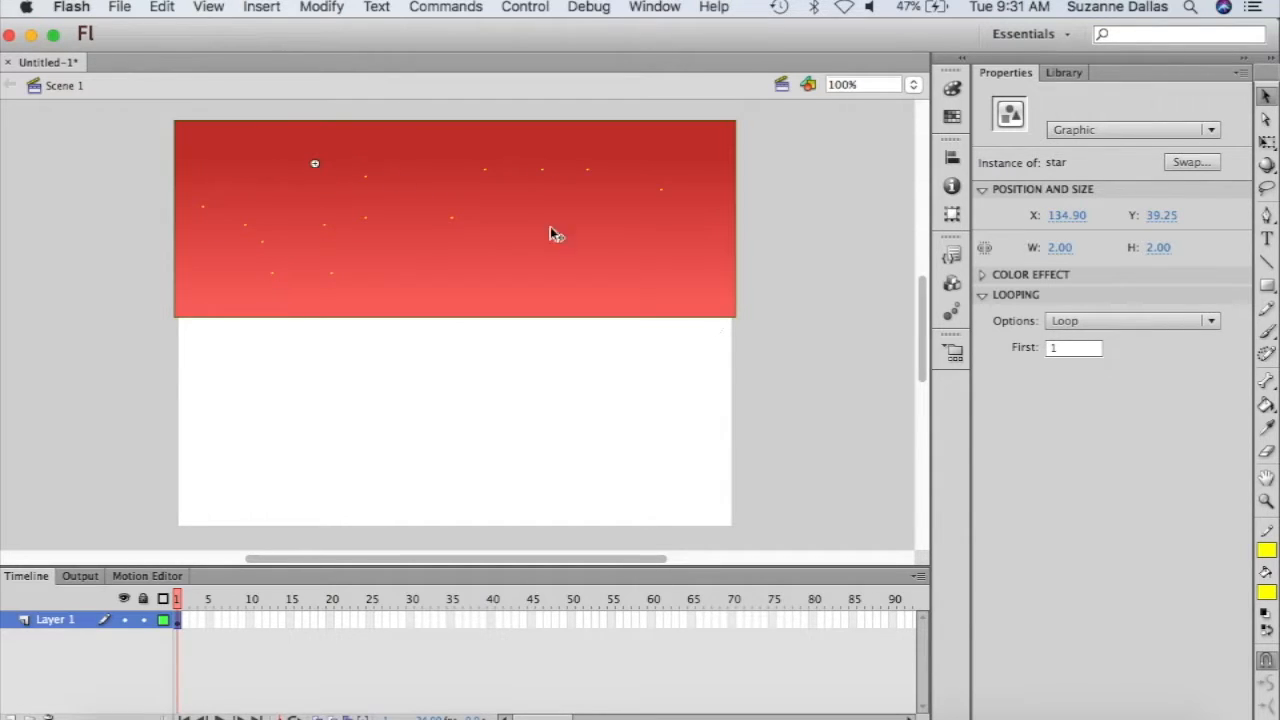
# - Draw an orange oval with a yellow outline, about 262 by 171 px, off the stage's right side
pyautogui.click(1267, 286)
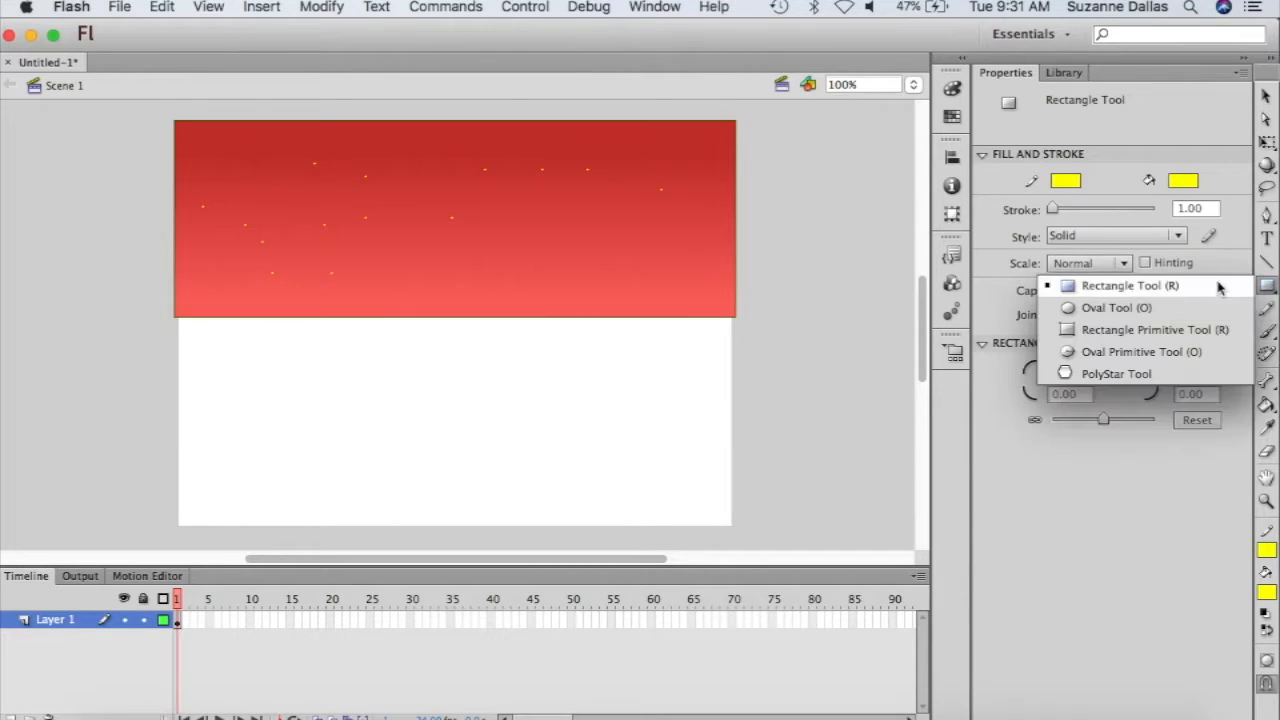
pyautogui.click(1177, 307)
pyautogui.moveTo(651, 562); pyautogui.dragTo(773, 562)
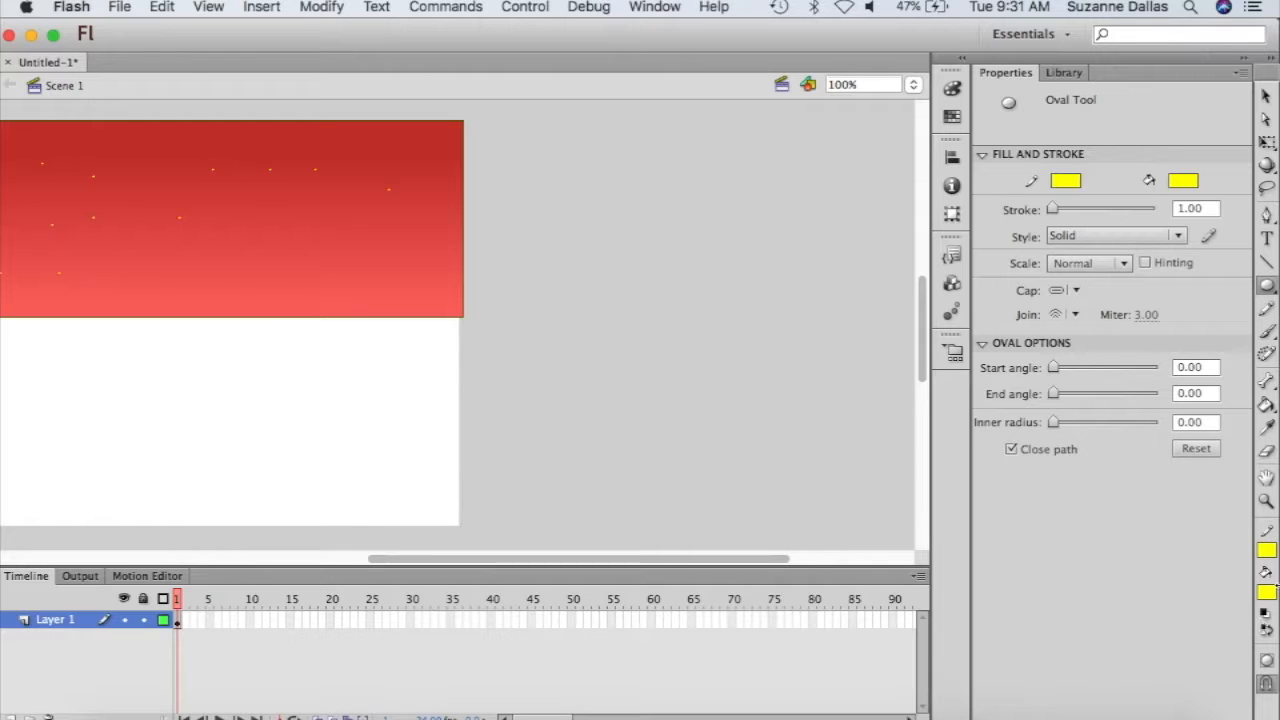
pyautogui.click(1267, 592)
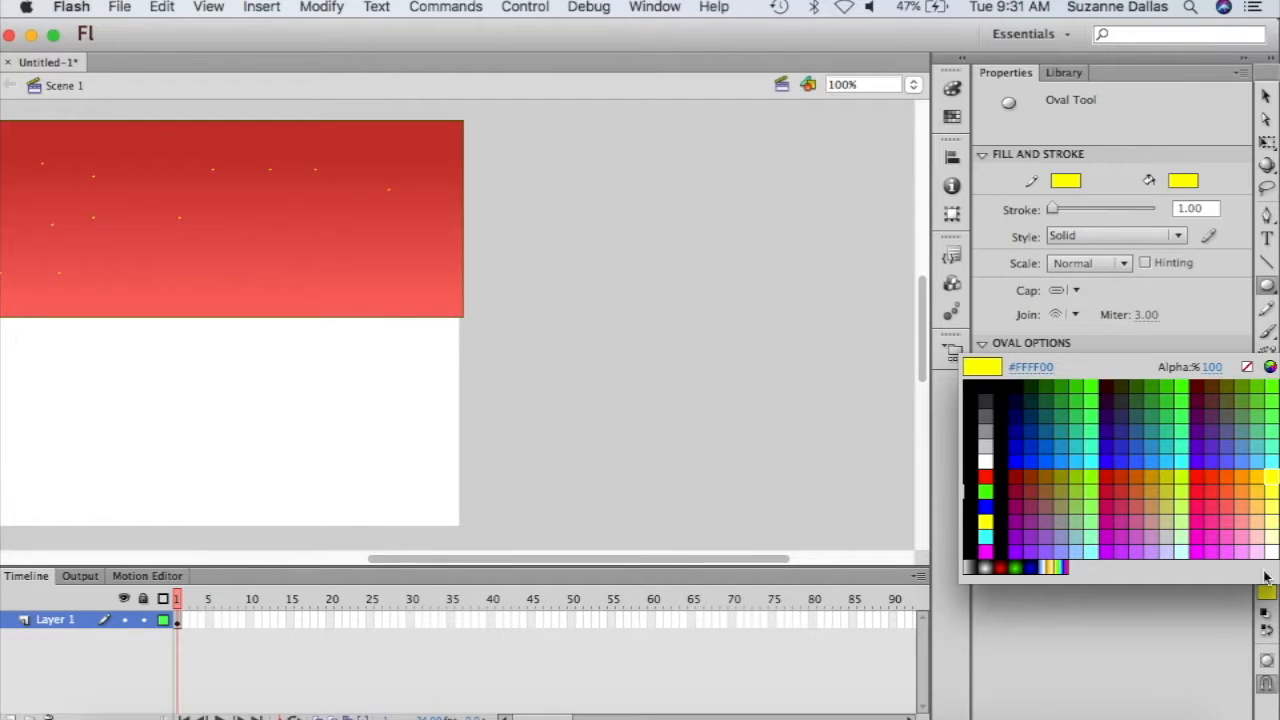
pyautogui.click(1233, 478)
pyautogui.moveTo(608, 330)
pyautogui.mouseDown()
pyautogui.moveTo(854, 443)
pyautogui.moveTo(870, 500)
pyautogui.mouseUp()
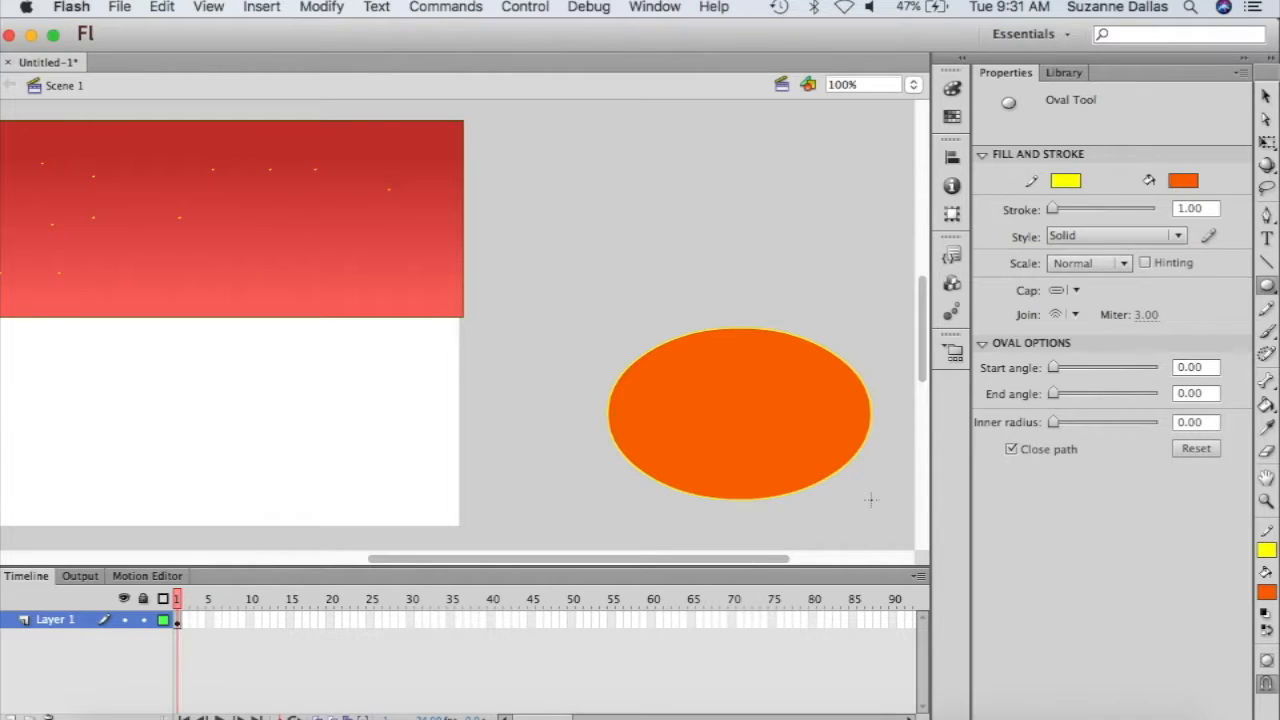
# - Convert the whole orange oval, including its outline, into a Movie Clip symbol named sun
pyautogui.click(1265, 96)
pyautogui.moveTo(562, 277); pyautogui.dragTo(893, 537)
pyautogui.rightClick(768, 432)
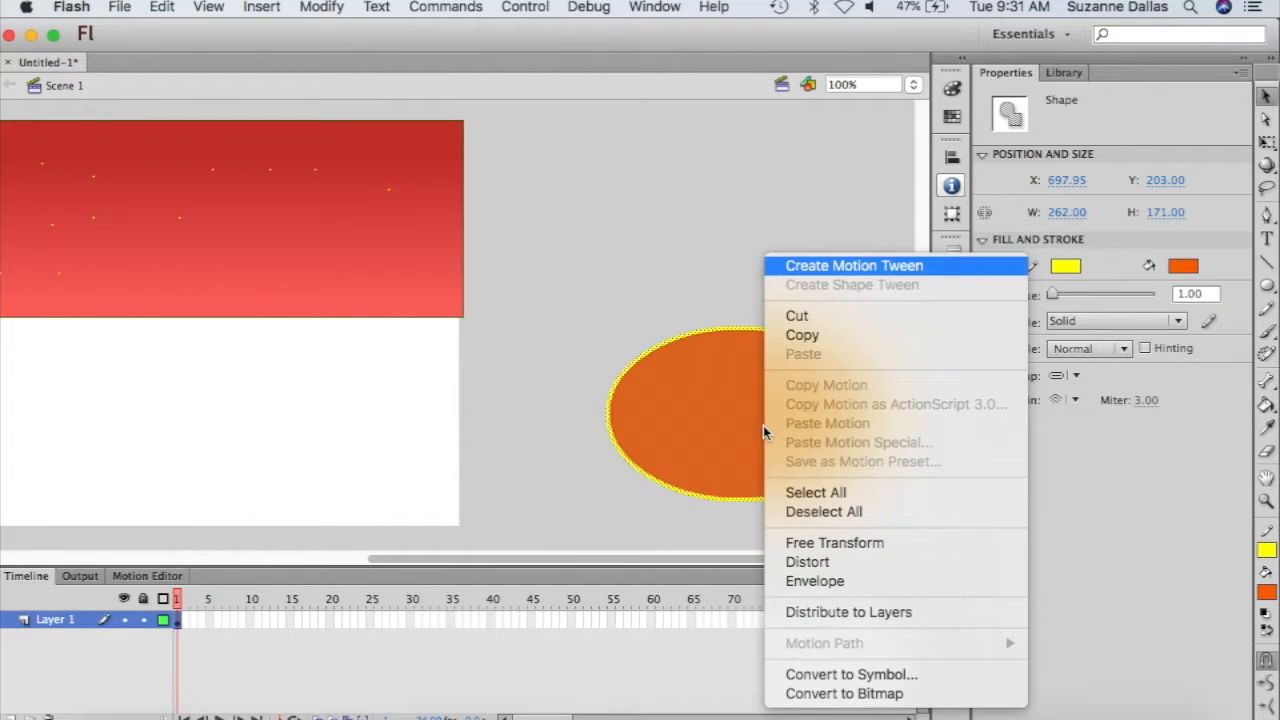
pyautogui.click(838, 678)
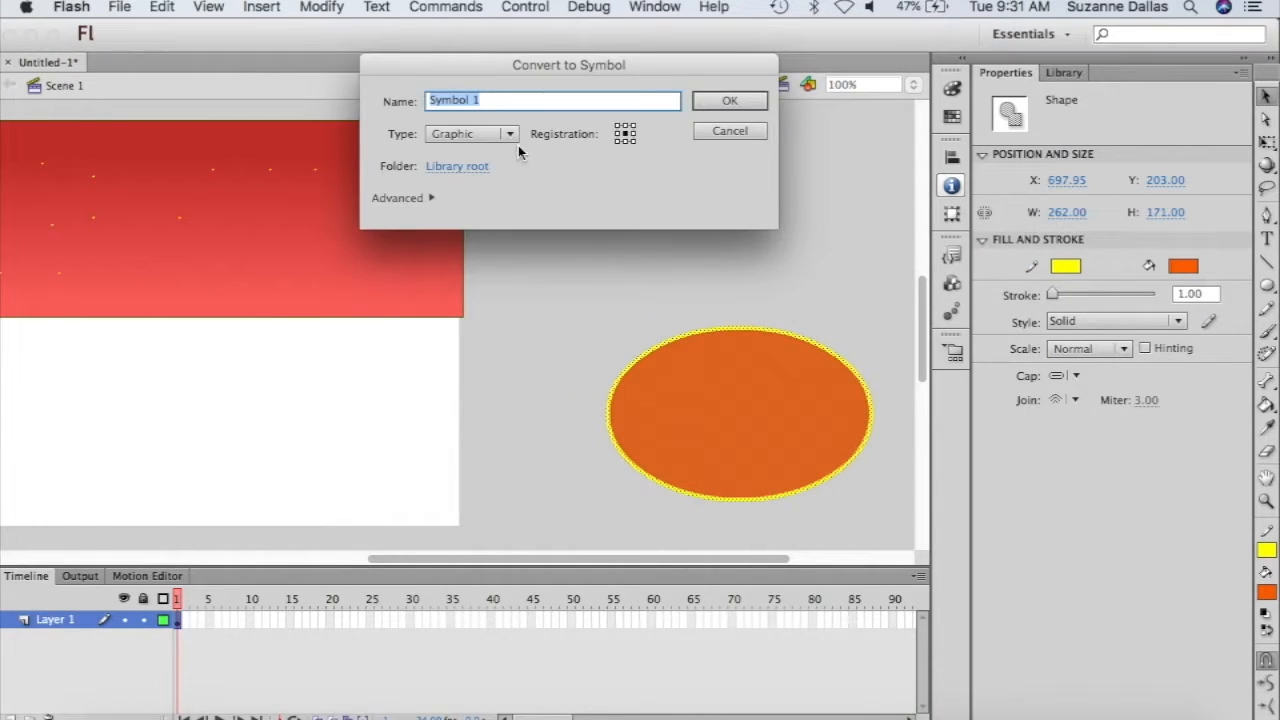
pyautogui.click(512, 136)
pyautogui.click(477, 155)
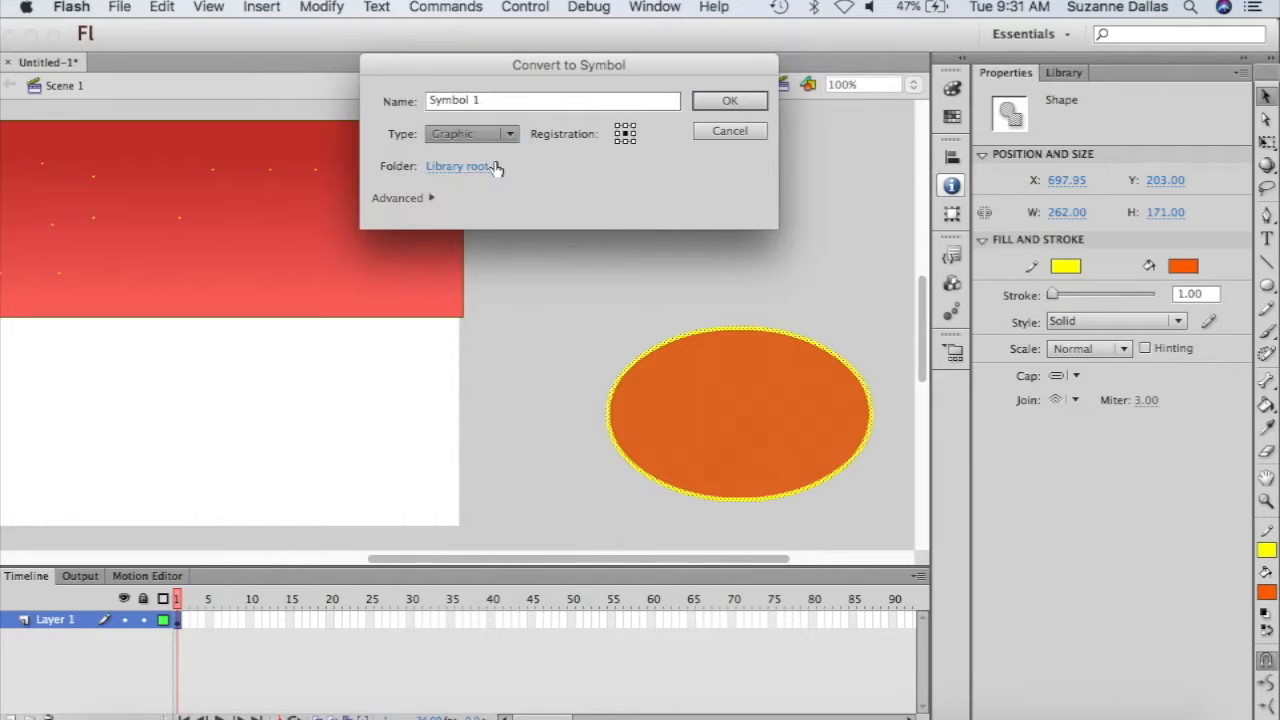
pyautogui.moveTo(489, 102); pyautogui.dragTo(399, 97)
pyautogui.write('sun')
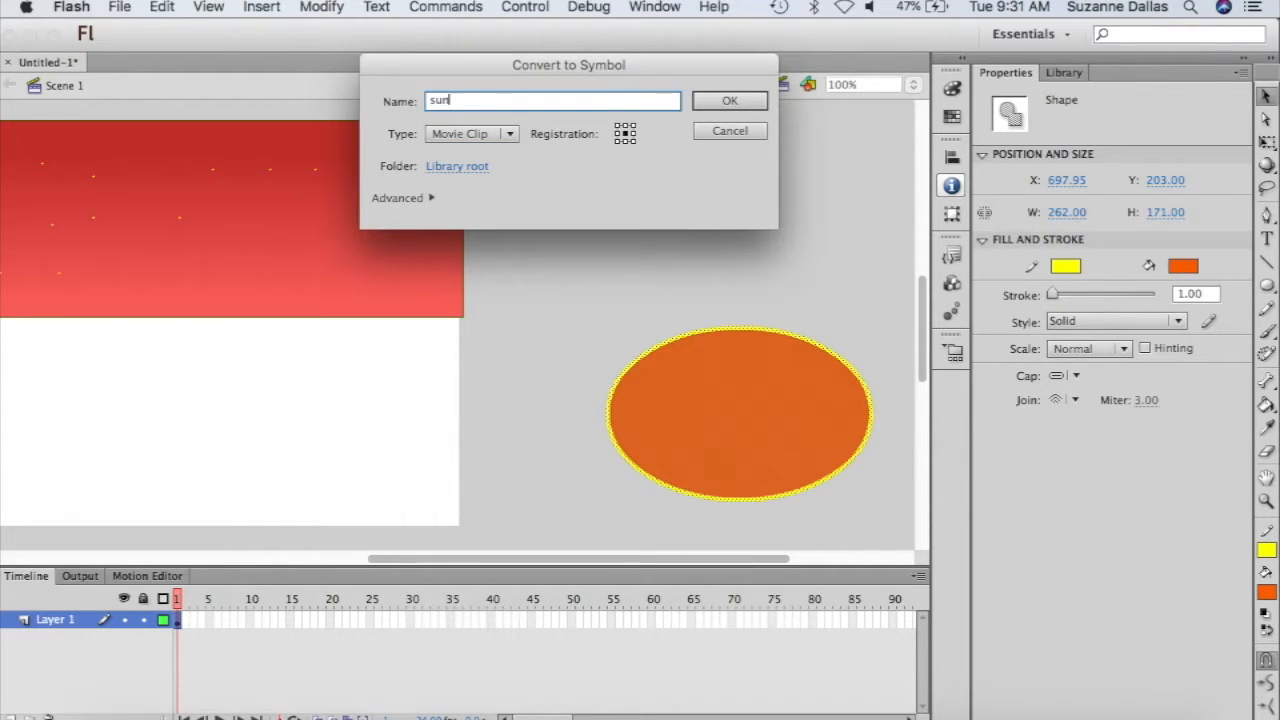
pyautogui.press('Return')
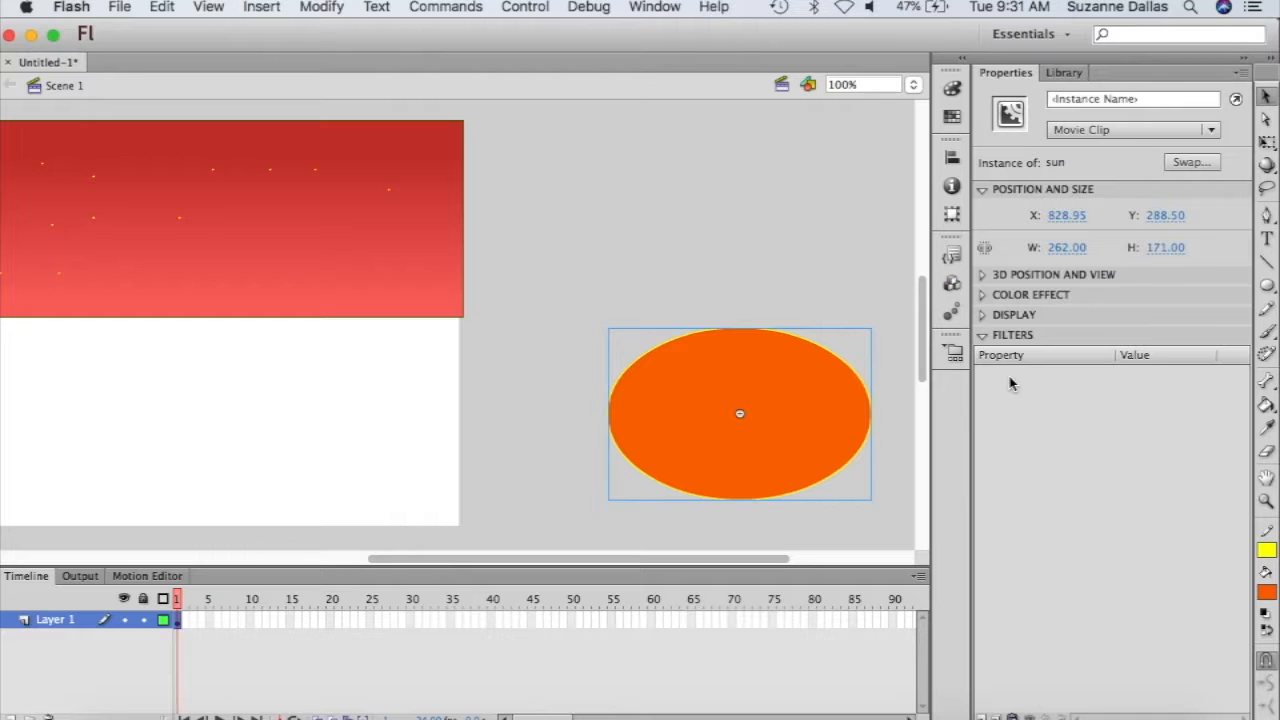
# - Add a Blur filter to the sun movie clip
pyautogui.click(983, 716)
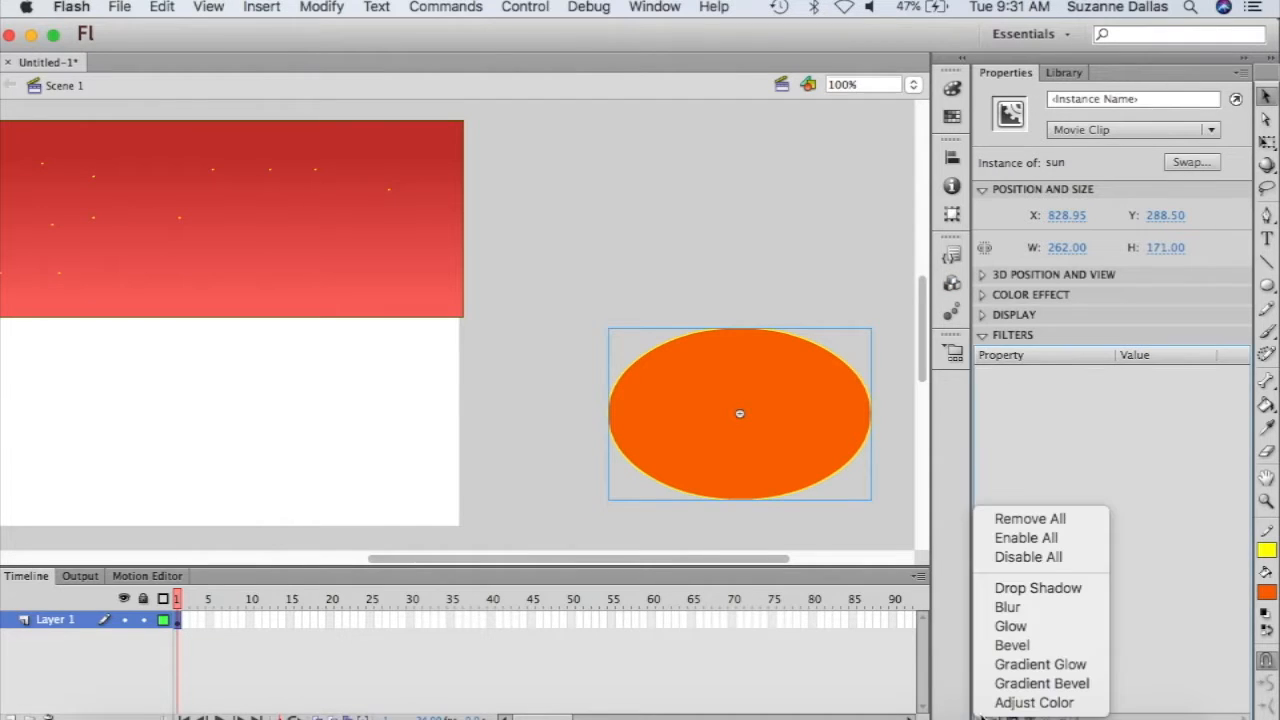
pyautogui.click(1010, 608)
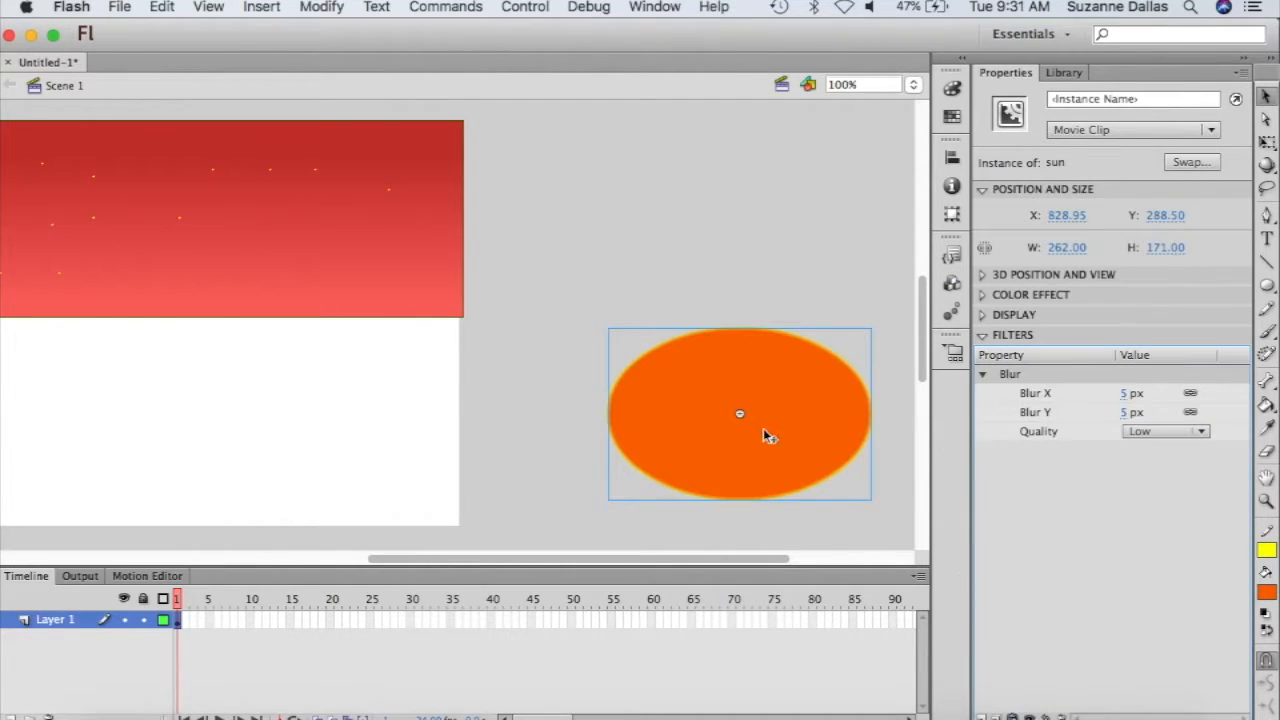
# - Set the sun's Blur filter to 25 px for both Blur X and Blur Y
pyautogui.click(1125, 393)
pyautogui.write('25')
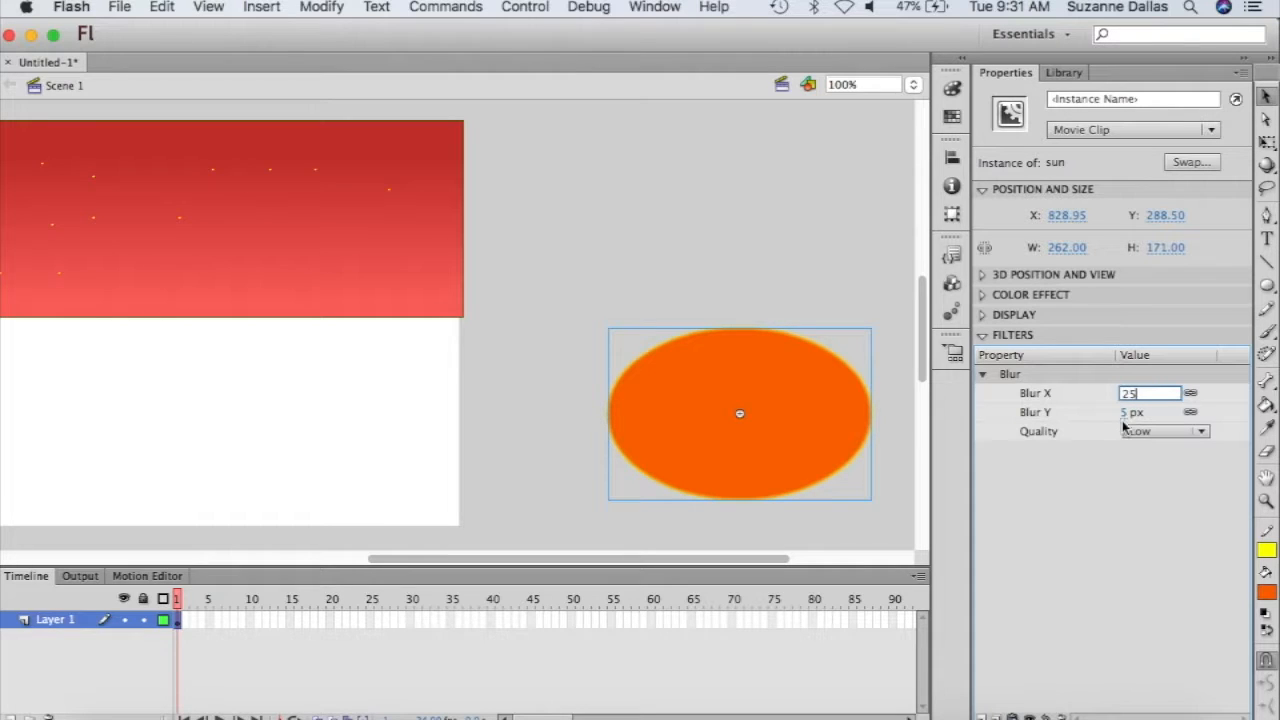
pyautogui.click(1128, 412)
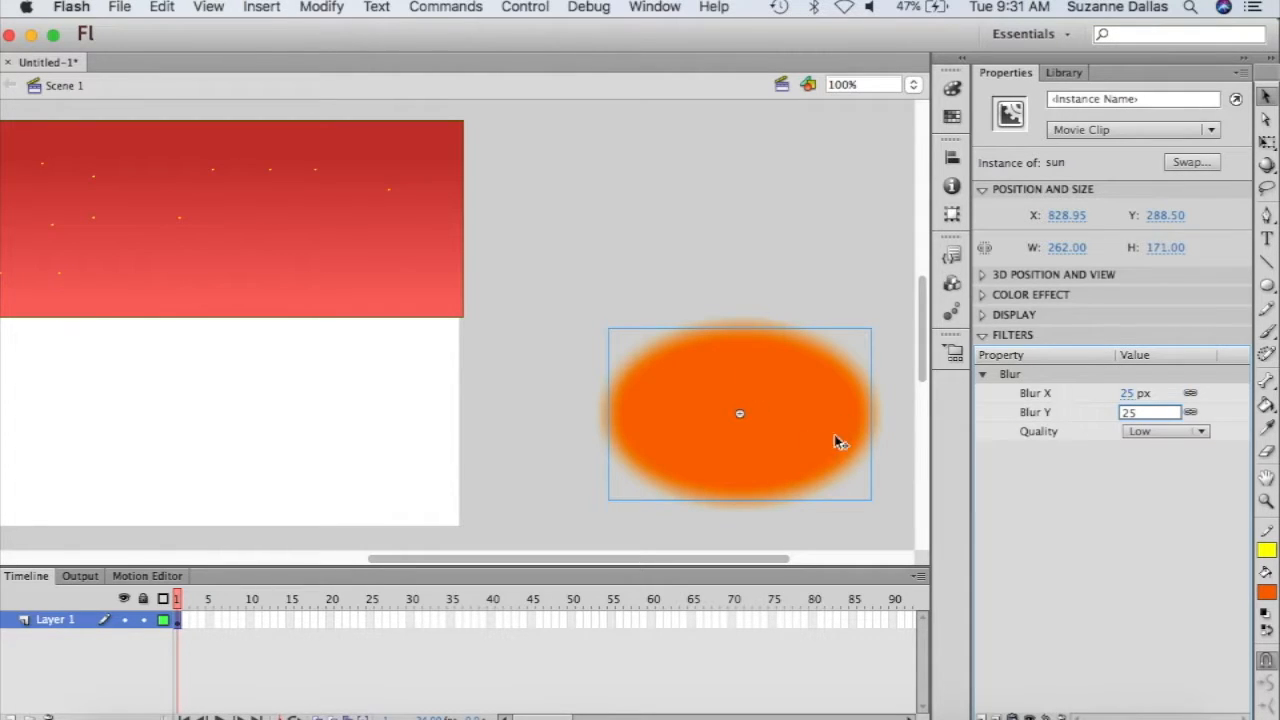
# - Add a Glow filter to the sun movie clip and set its glow color to orange
pyautogui.click(983, 716)
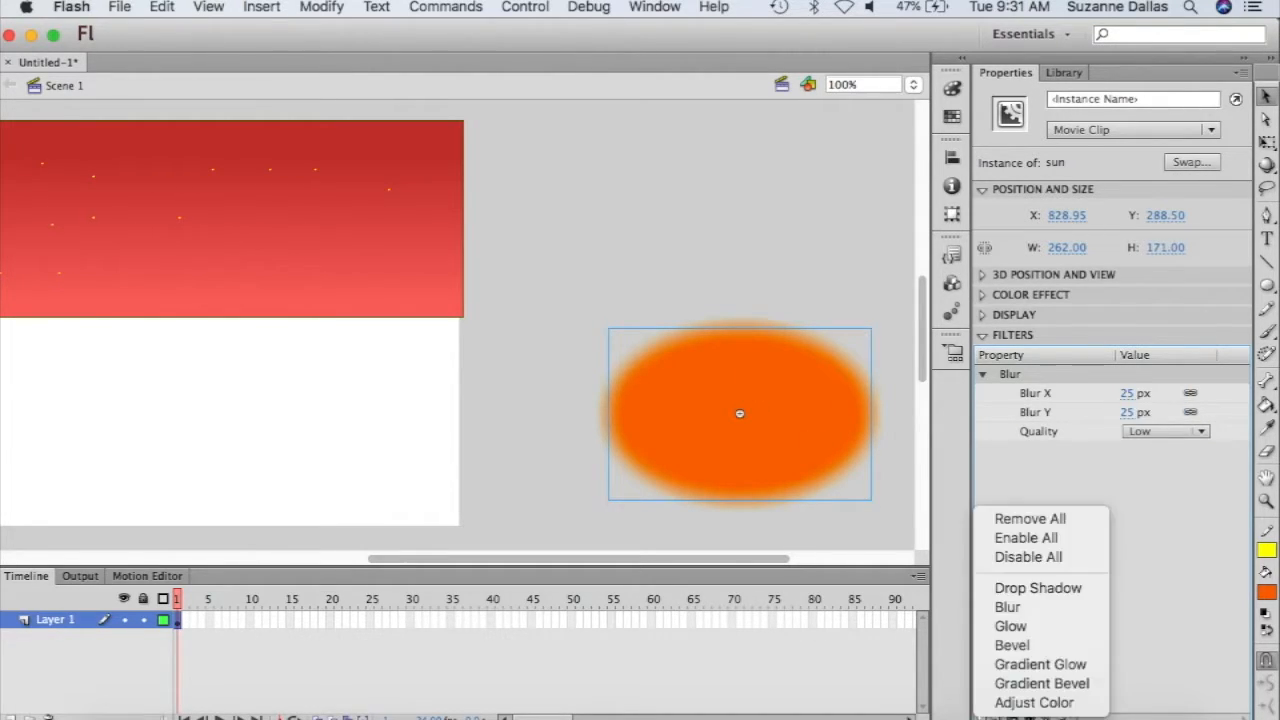
pyautogui.click(1015, 627)
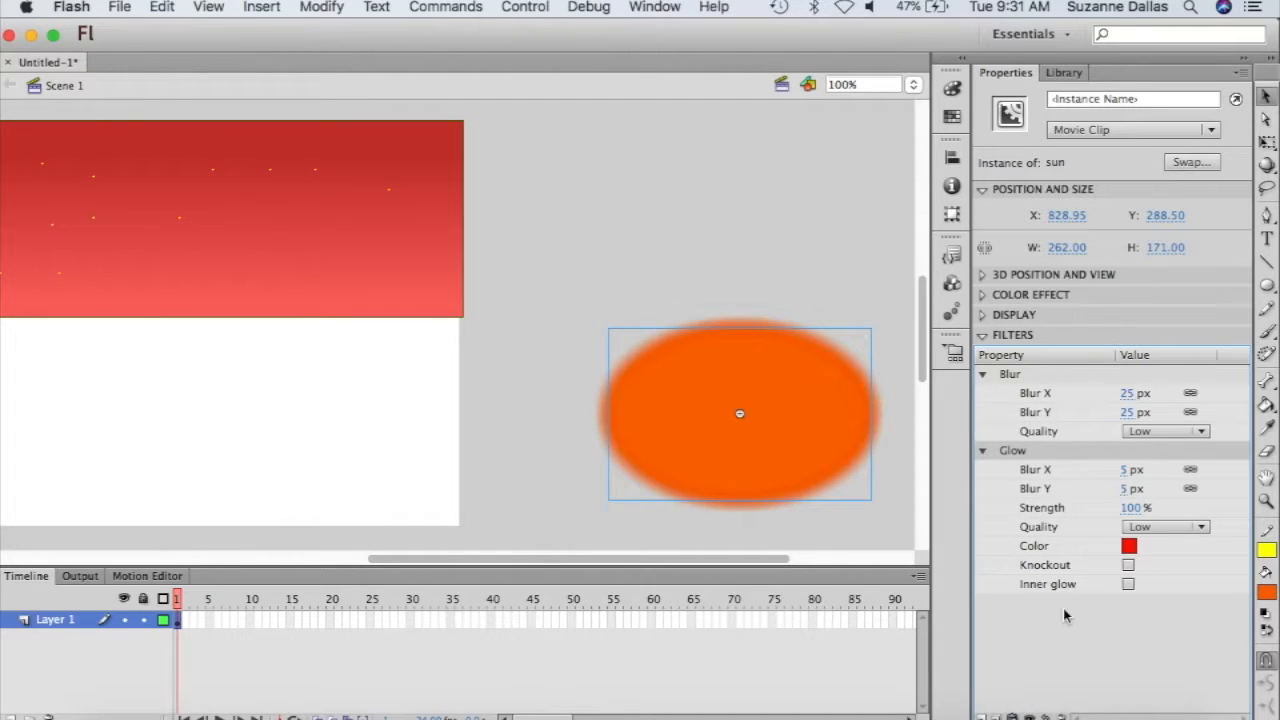
pyautogui.click(1129, 548)
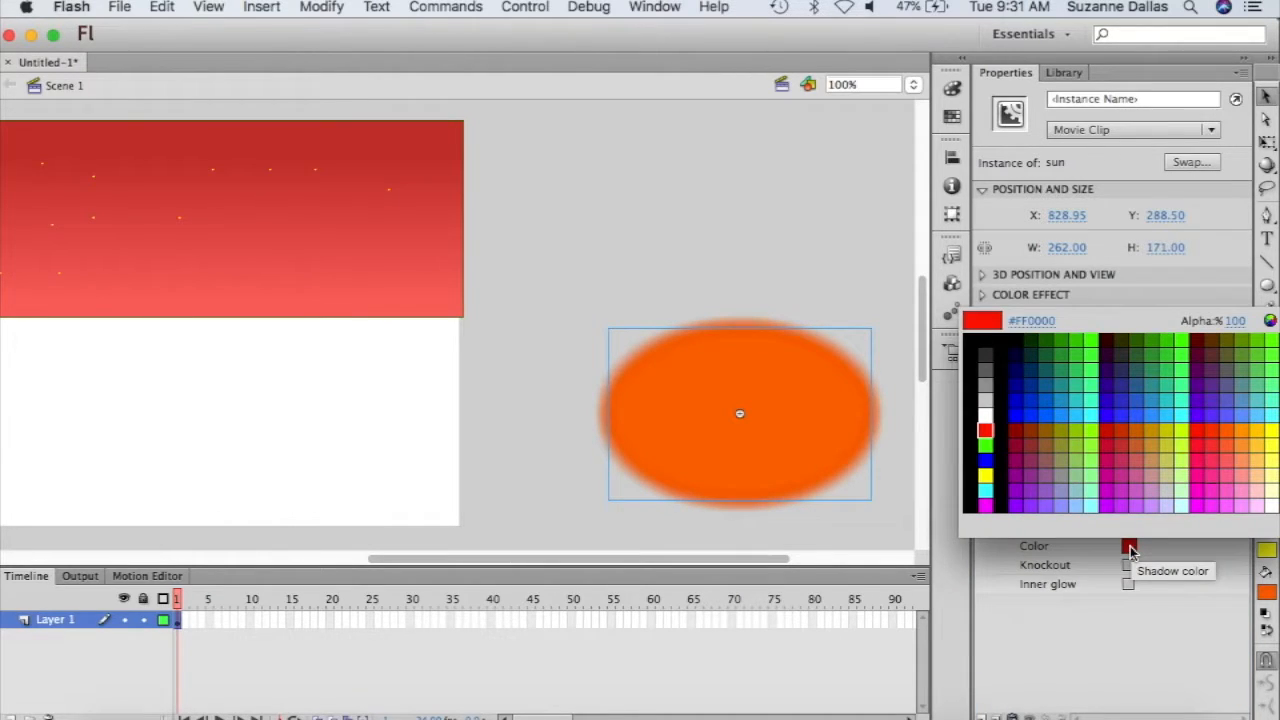
pyautogui.click(1262, 437)
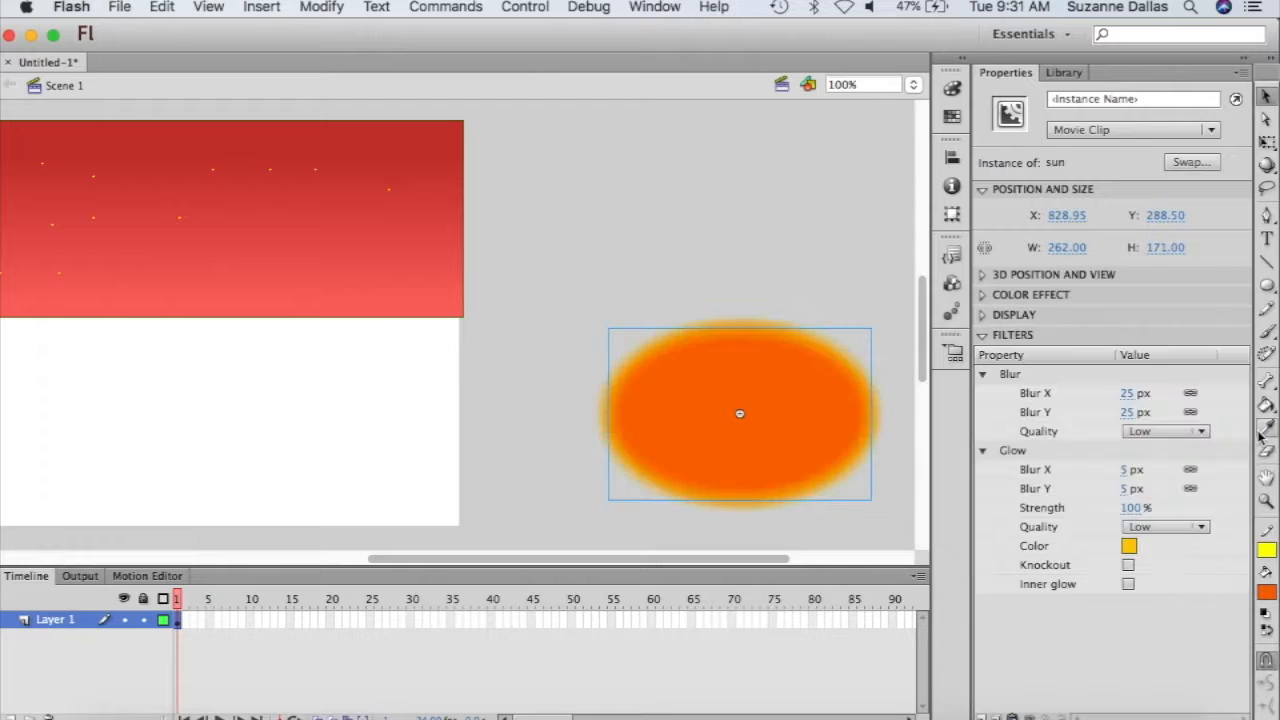
pyautogui.click(1131, 552)
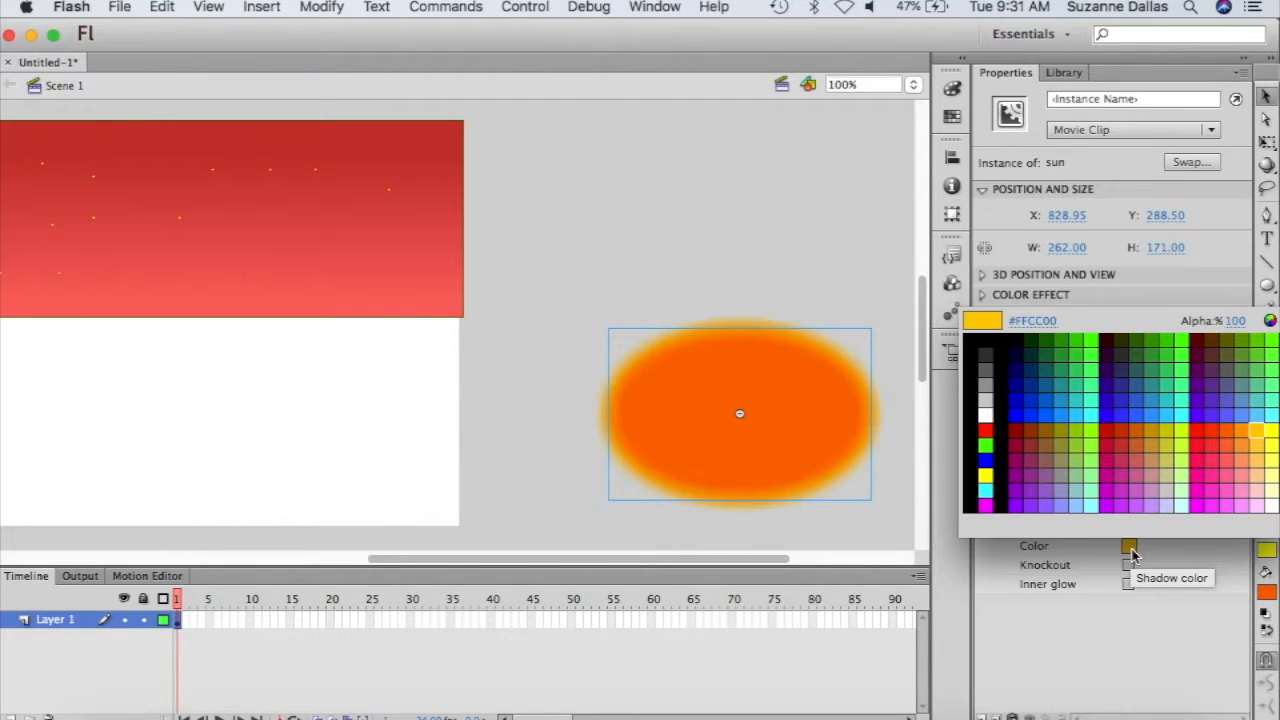
pyautogui.click(1238, 438)
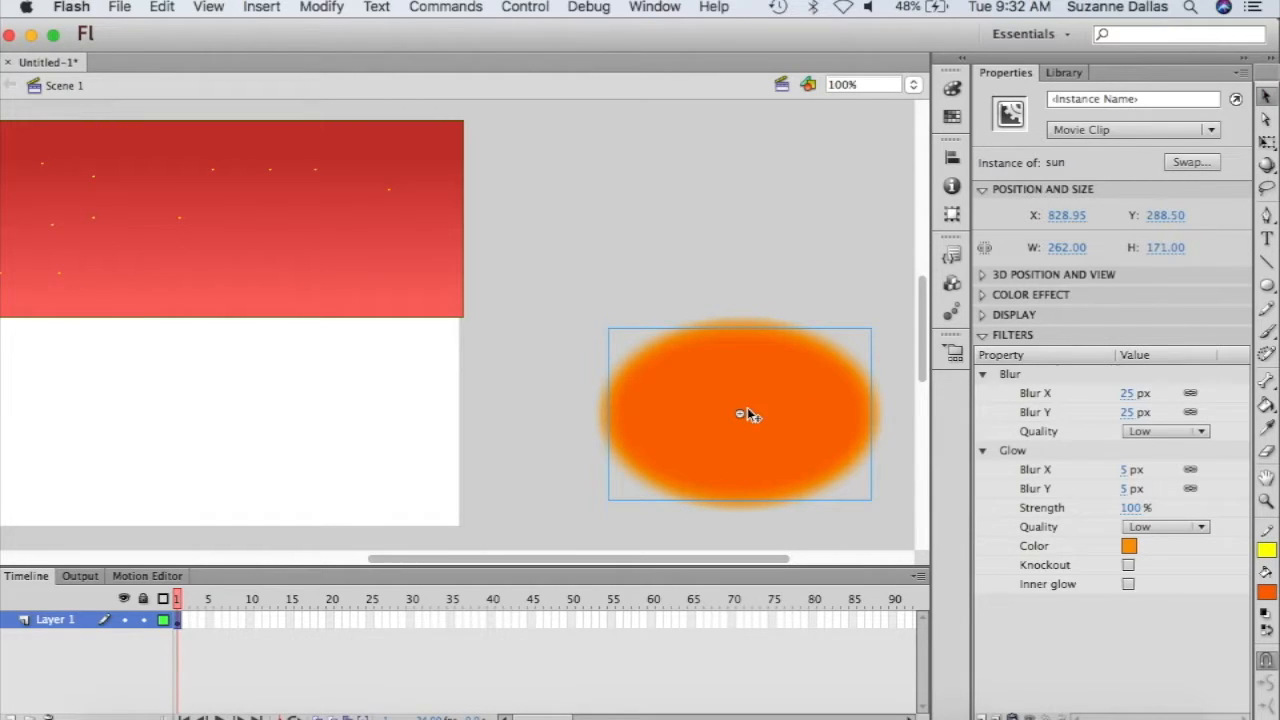
# - Move the sun onto the stage so it overlaps the lower edge of the red sky, at about X 374, Y 190.5
pyautogui.moveTo(789, 423); pyautogui.dragTo(332, 333)
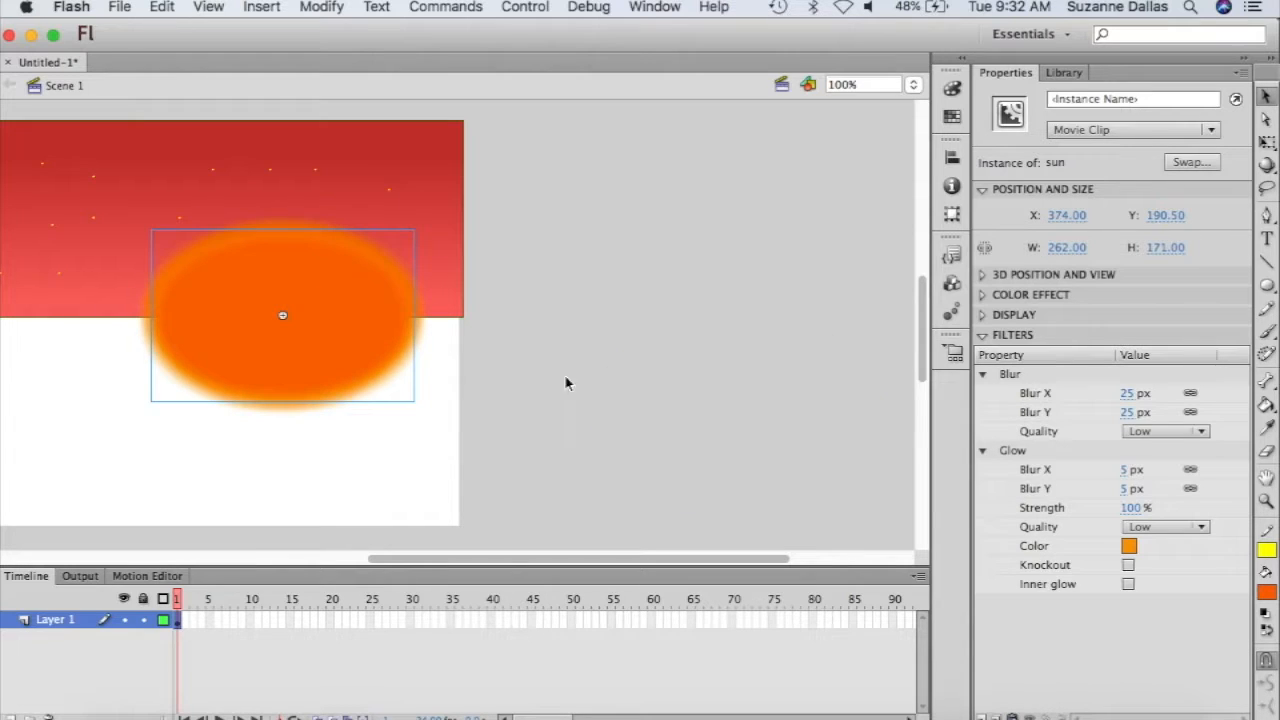
pyautogui.hscroll(-5, 663, 410)
pyautogui.hscroll(3, 663, 410)
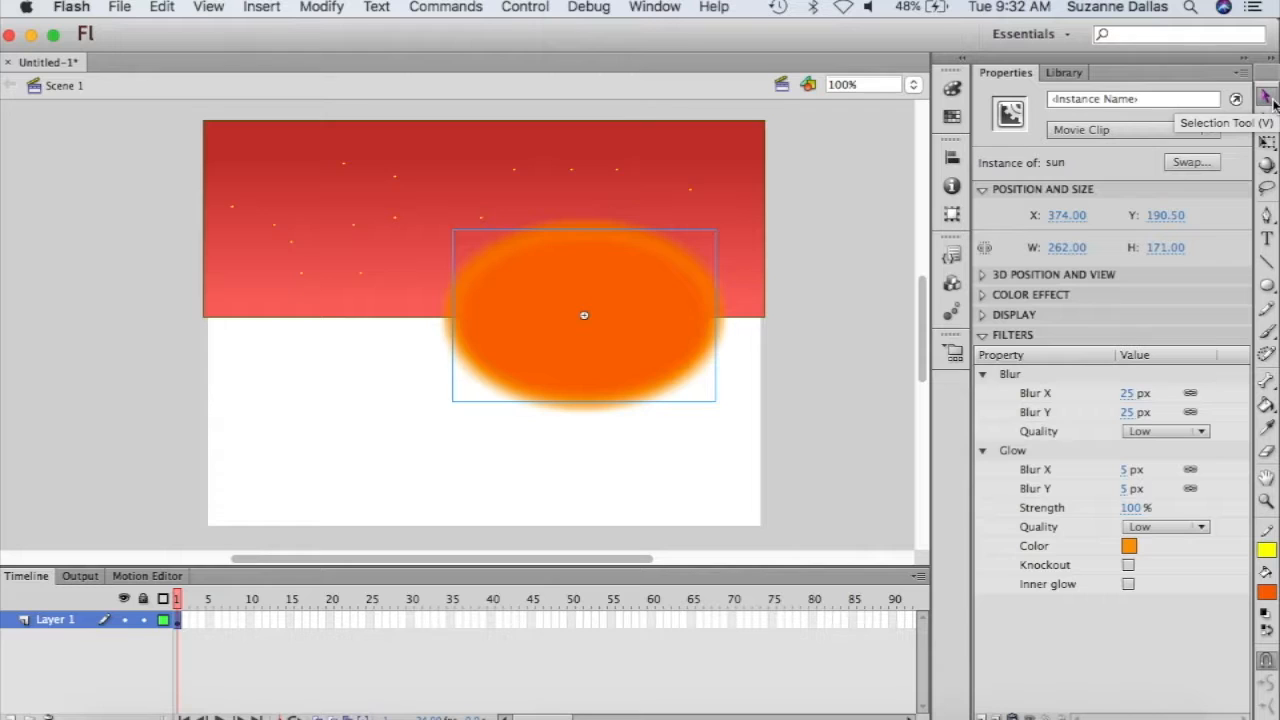
# - Convert the red gradient, all the stars and the sun together into a Graphic symbol named sky
pyautogui.moveTo(171, 110); pyautogui.dragTo(801, 352)
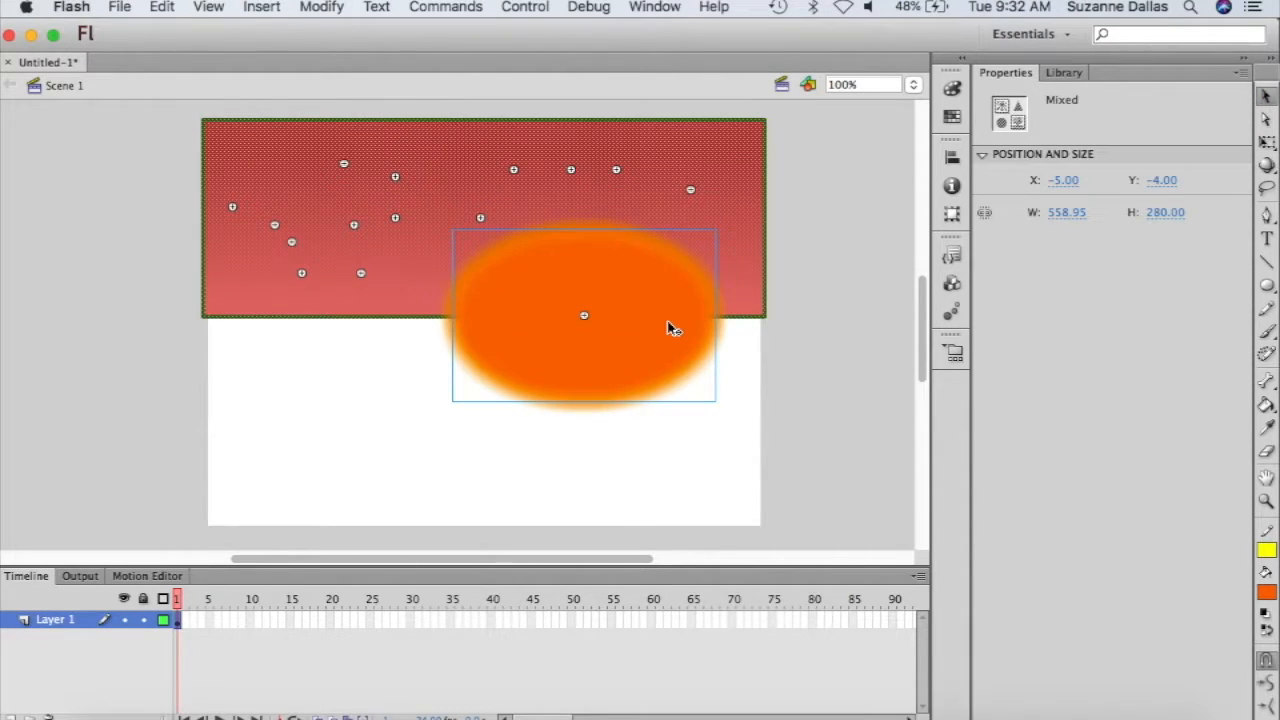
pyautogui.rightClick(669, 339)
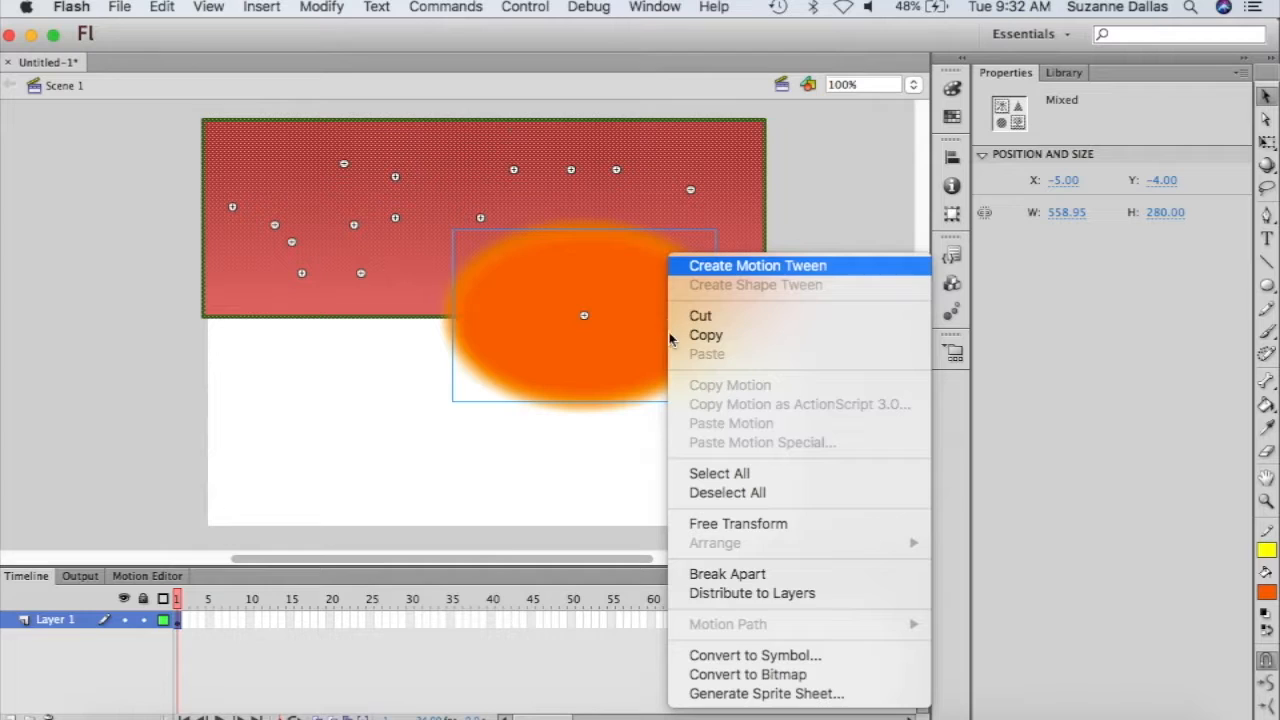
pyautogui.click(747, 658)
pyautogui.write('sky')
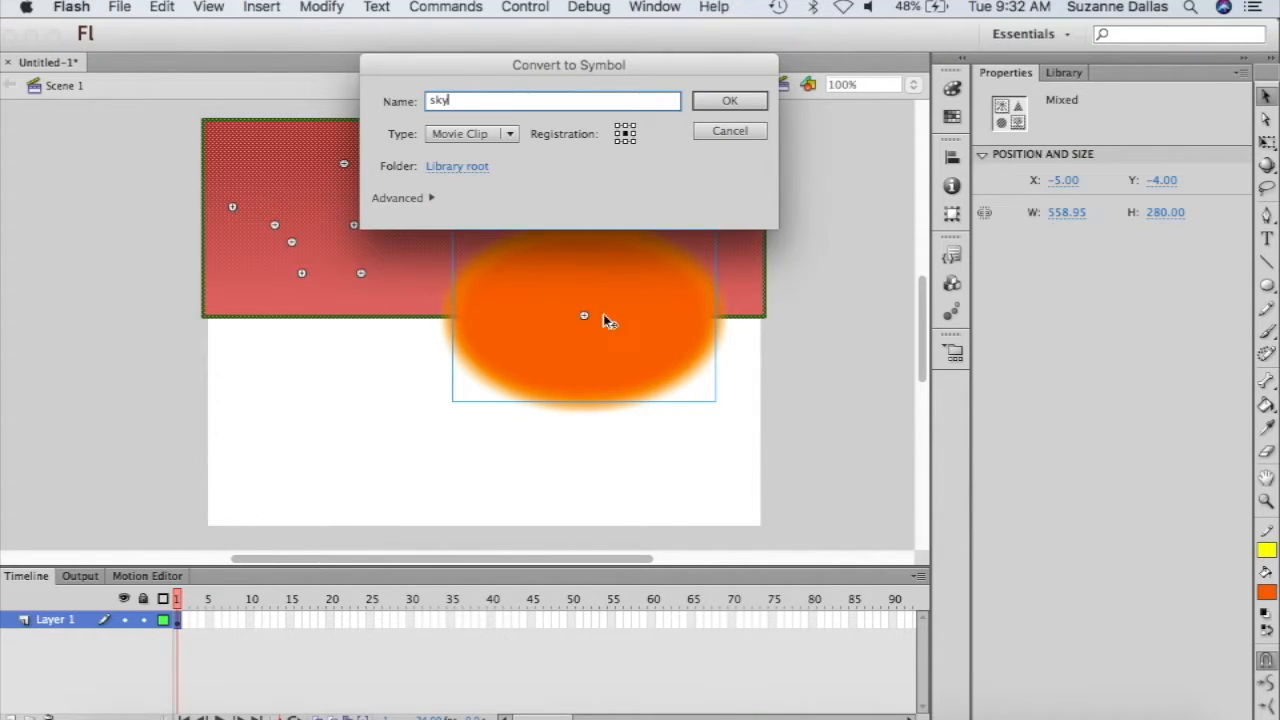
pyautogui.click(510, 135)
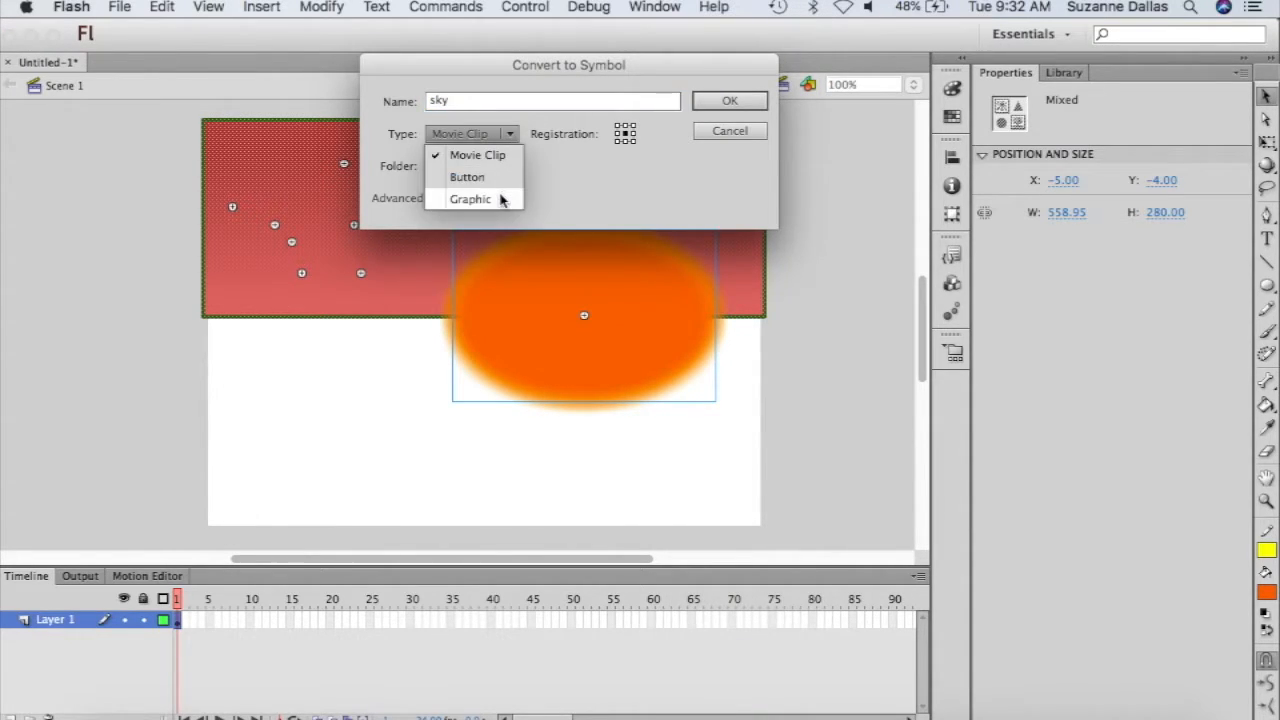
pyautogui.click(505, 197)
pyautogui.click(727, 102)
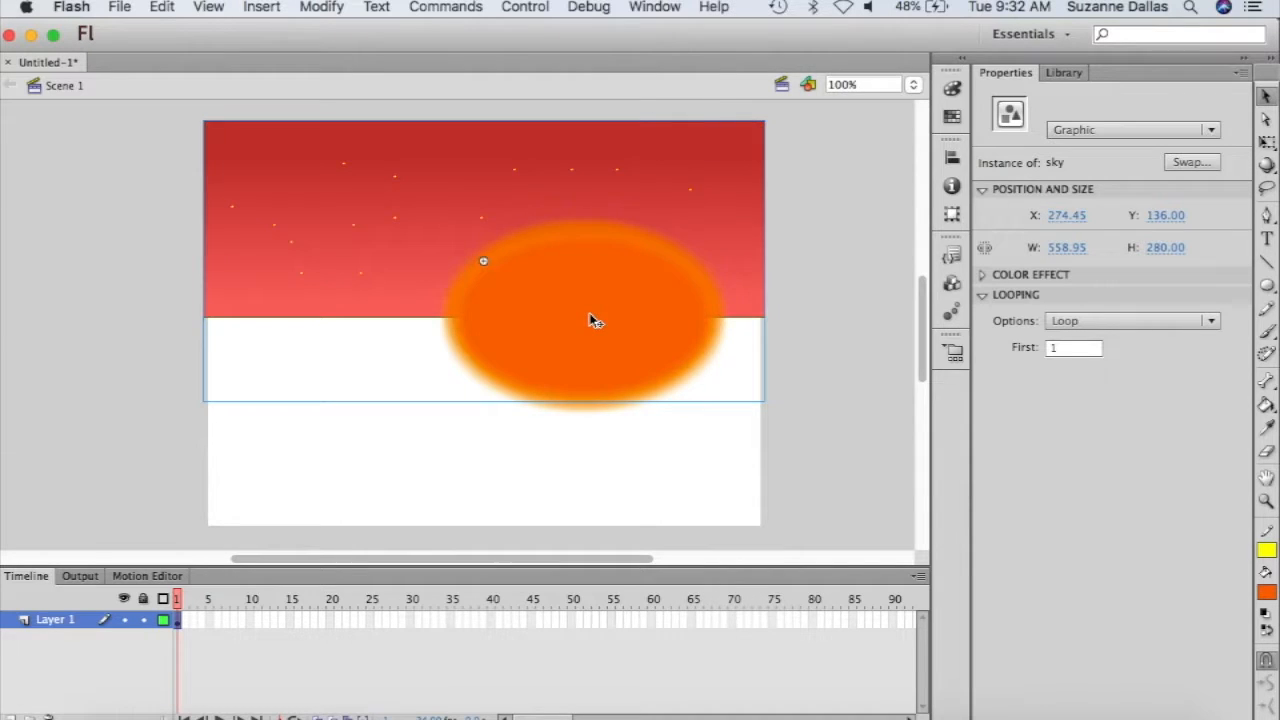
# - Distribute the sky graphic to its own layer and make the empty Layer 1 active
pyautogui.rightClick(594, 320)
pyautogui.click(650, 375)
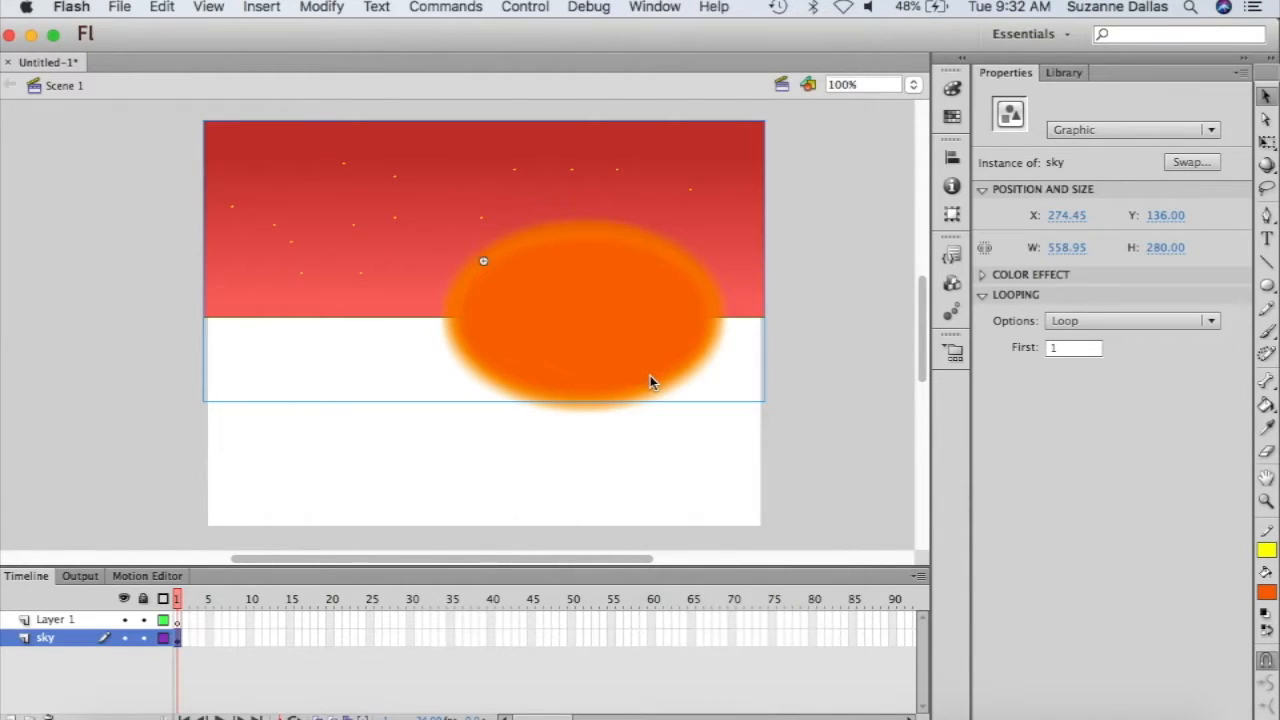
pyautogui.click(79, 621)
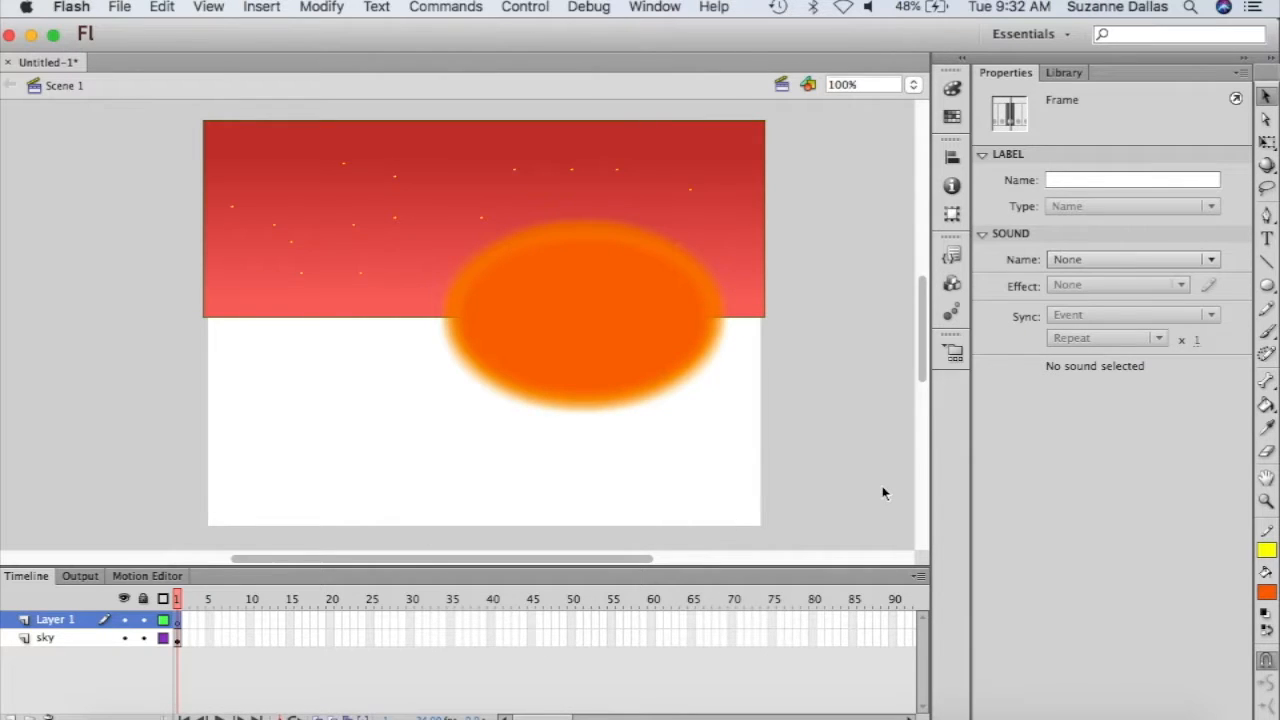
# - With a dark blue fill and blue stroke color, brush a wavy horizon line across the sky and sun, past the stage's right edge
pyautogui.click(1266, 593)
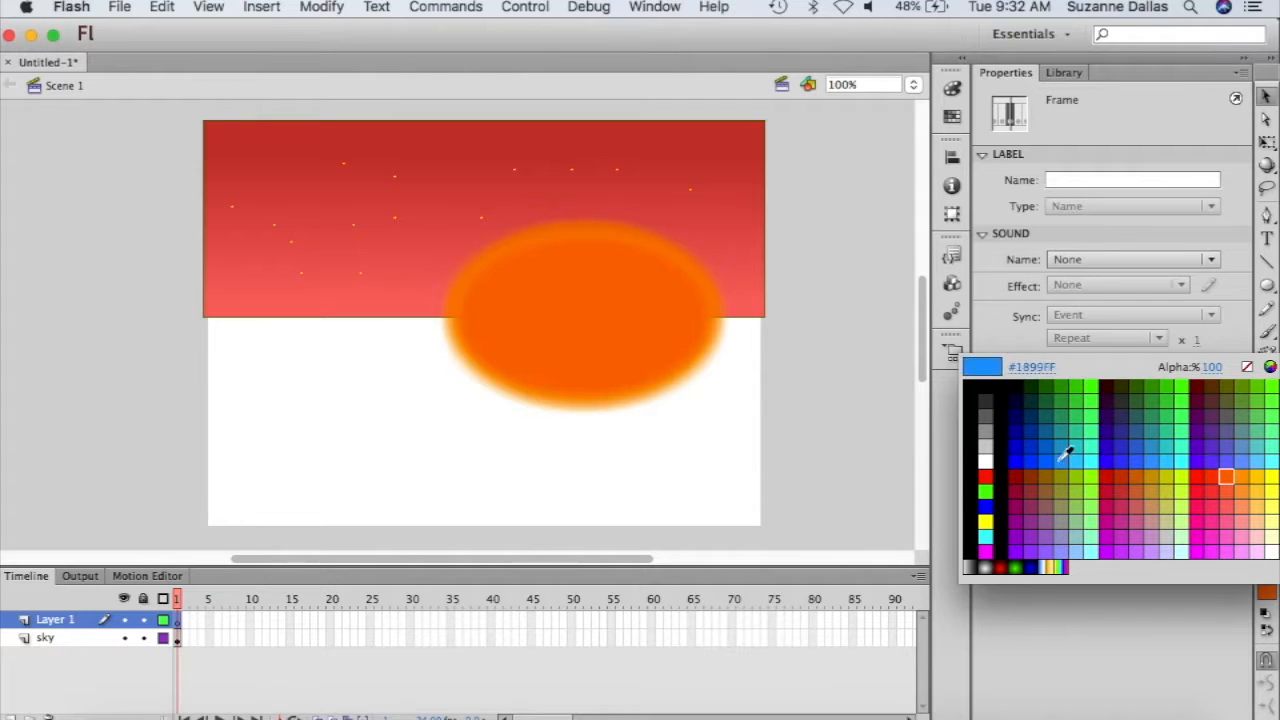
pyautogui.click(1040, 421)
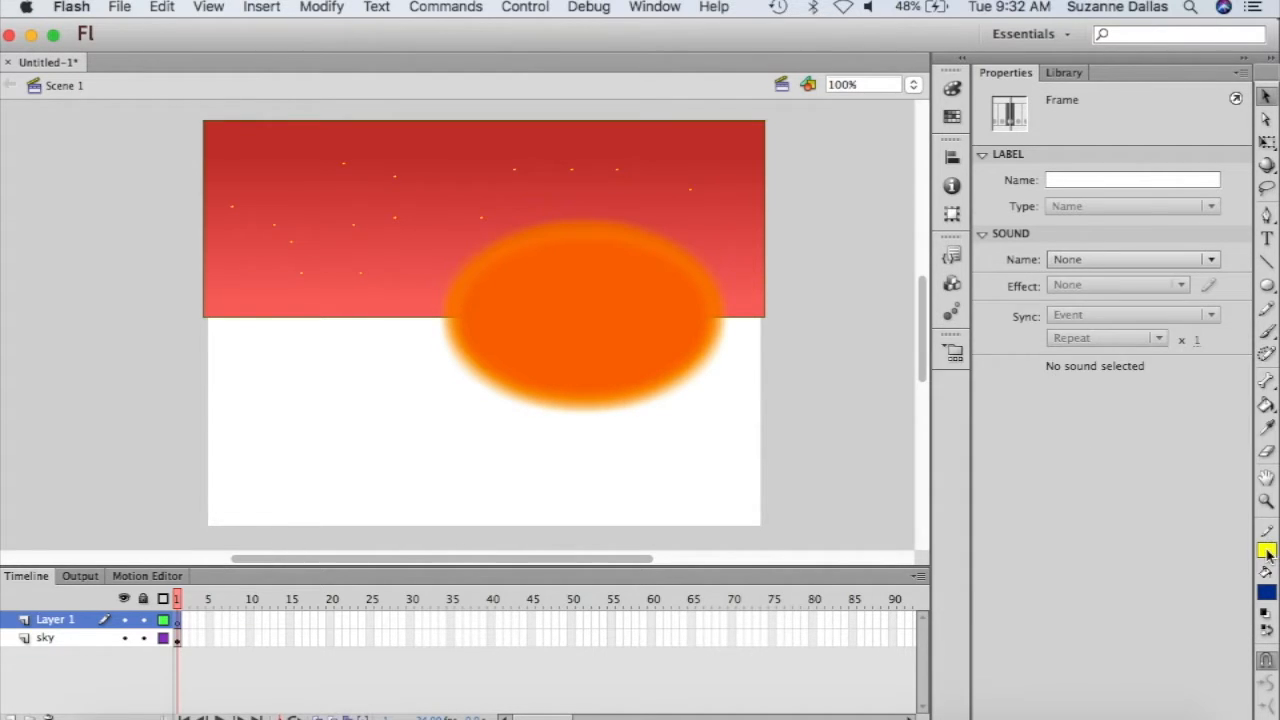
pyautogui.click(1266, 549)
pyautogui.click(1040, 393)
pyautogui.click(1266, 334)
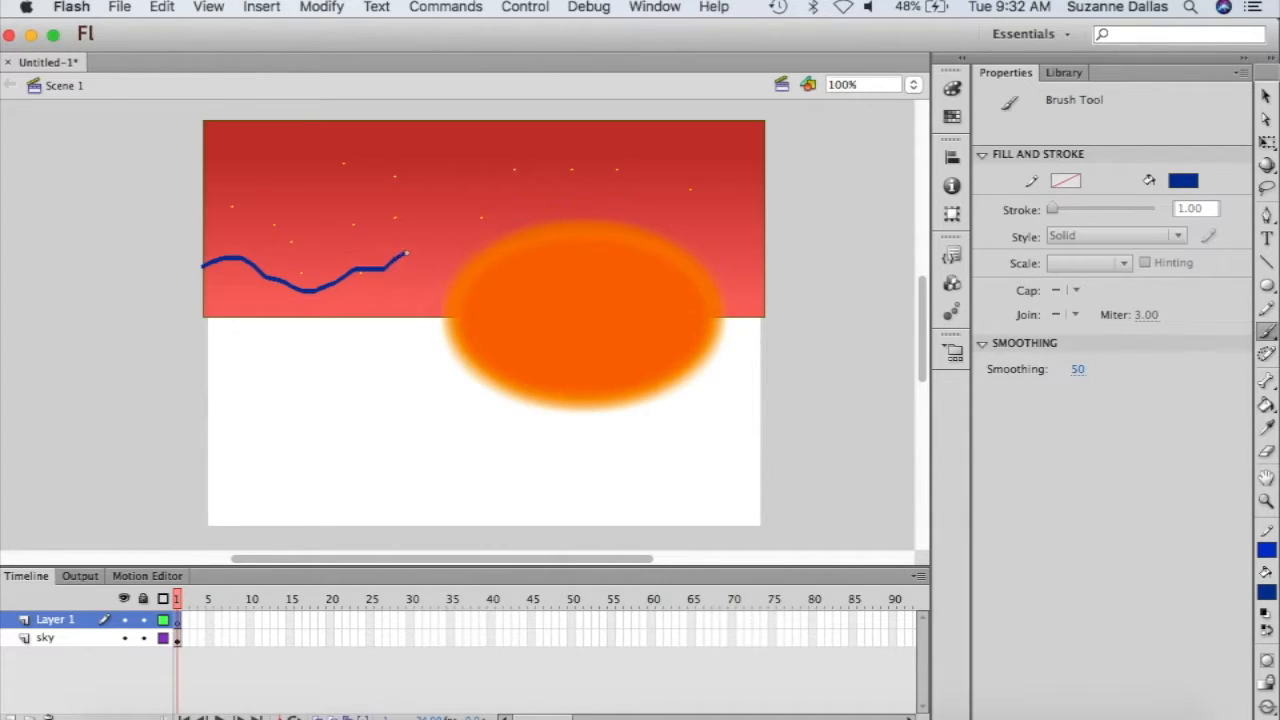
pyautogui.moveTo(406, 254); pyautogui.dragTo(462, 277)
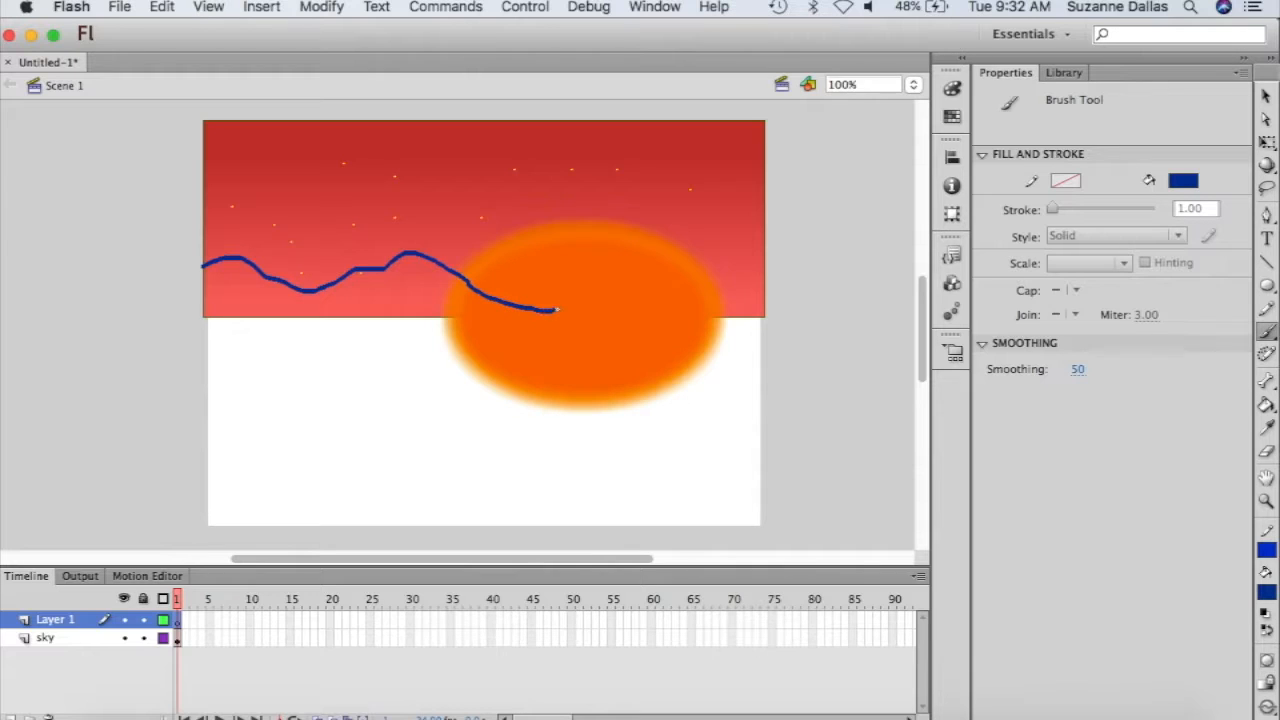
pyautogui.moveTo(556, 310)
pyautogui.mouseDown()
pyautogui.moveTo(612, 274)
pyautogui.moveTo(664, 272)
pyautogui.mouseUp()
pyautogui.moveTo(703, 281)
pyautogui.mouseDown()
pyautogui.moveTo(766, 259)
pyautogui.moveTo(862, 273)
pyautogui.mouseUp()
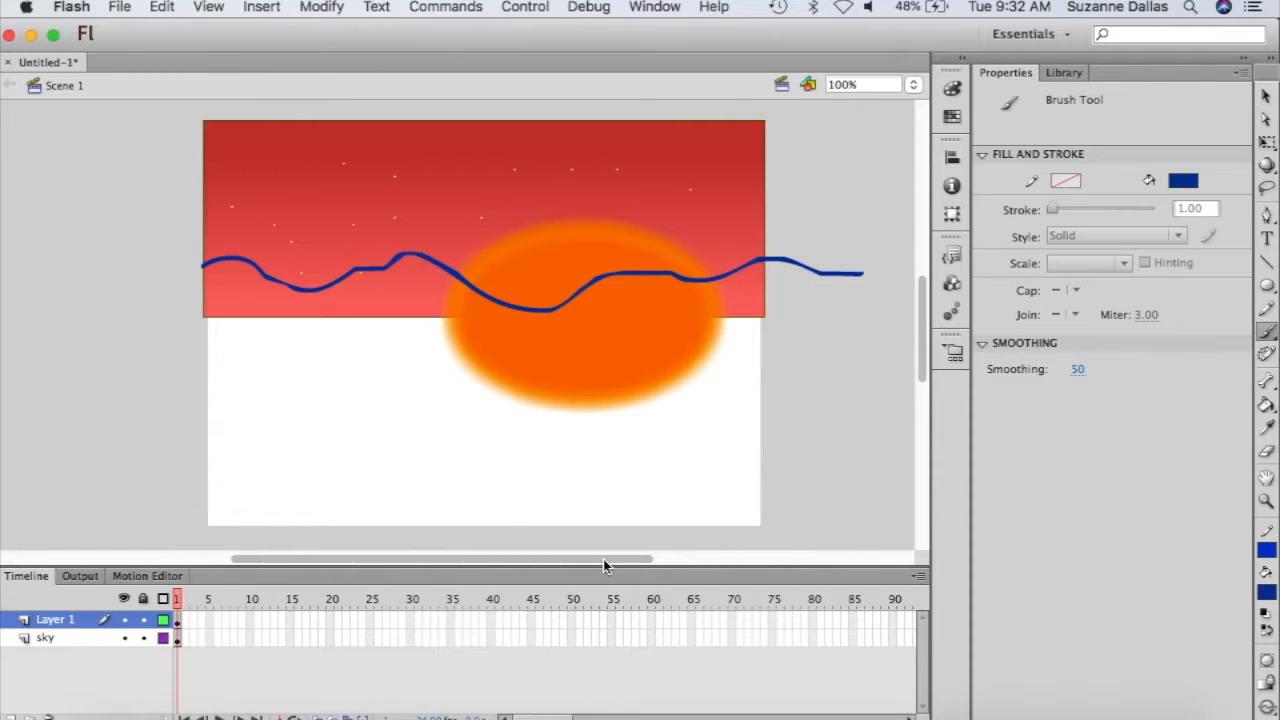
# - Show the rulers around the stage
pyautogui.moveTo(604, 566)
pyautogui.mouseDown()
pyautogui.moveTo(667, 563)
pyautogui.moveTo(587, 555)
pyautogui.mouseUp()
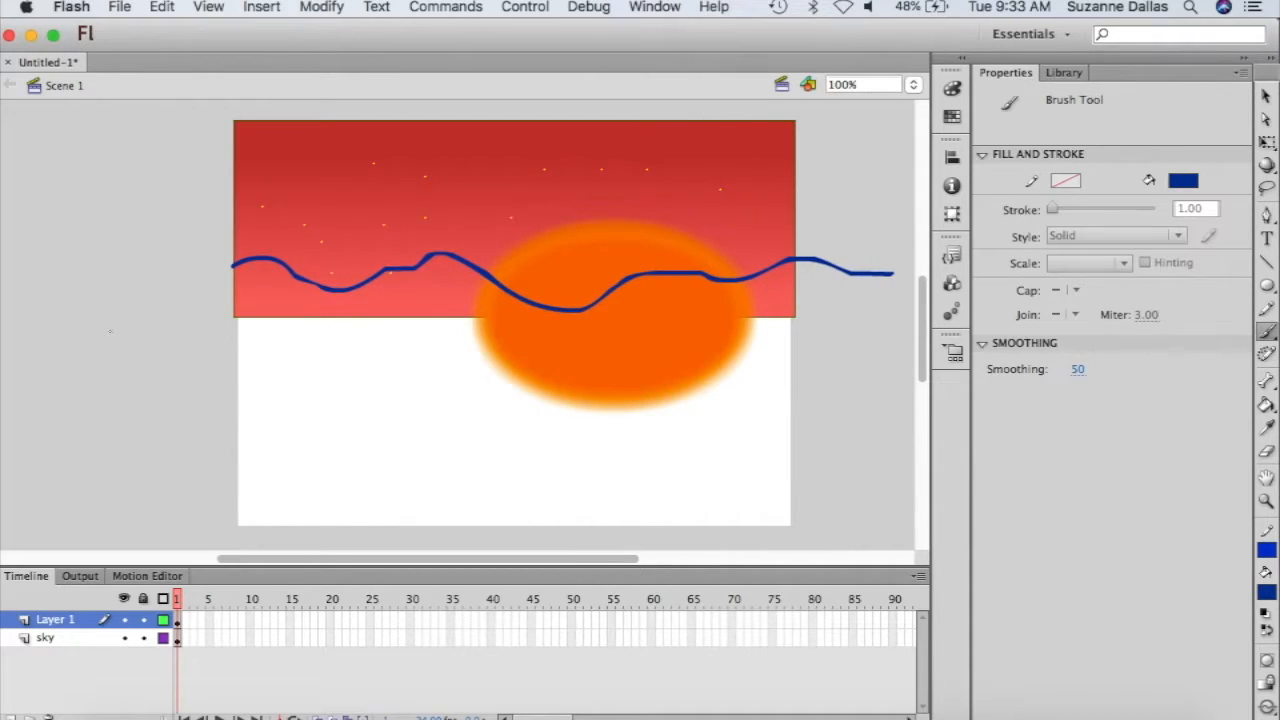
pyautogui.rightClick(110, 331)
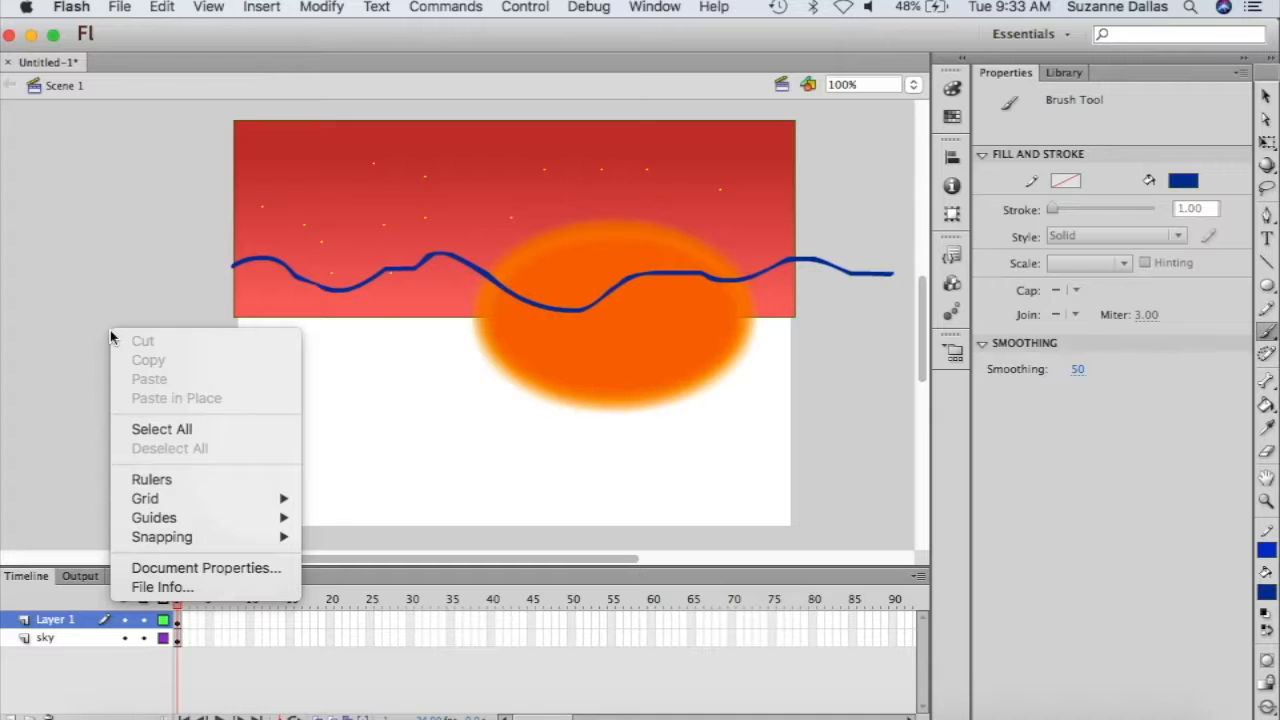
pyautogui.click(166, 480)
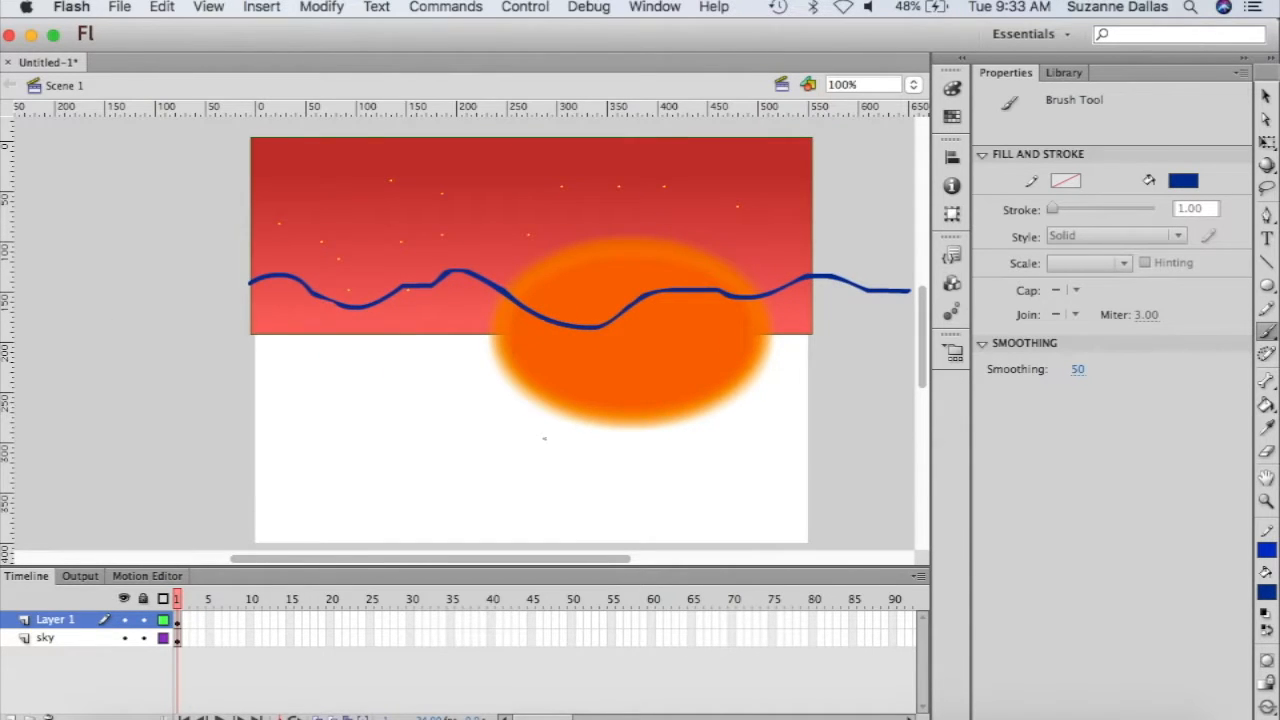
# - Extend the wavy blue brush line to about 1250 px on the horizontal ruler, ending it with a short downward stroke
pyautogui.hscroll(15, 544, 438)
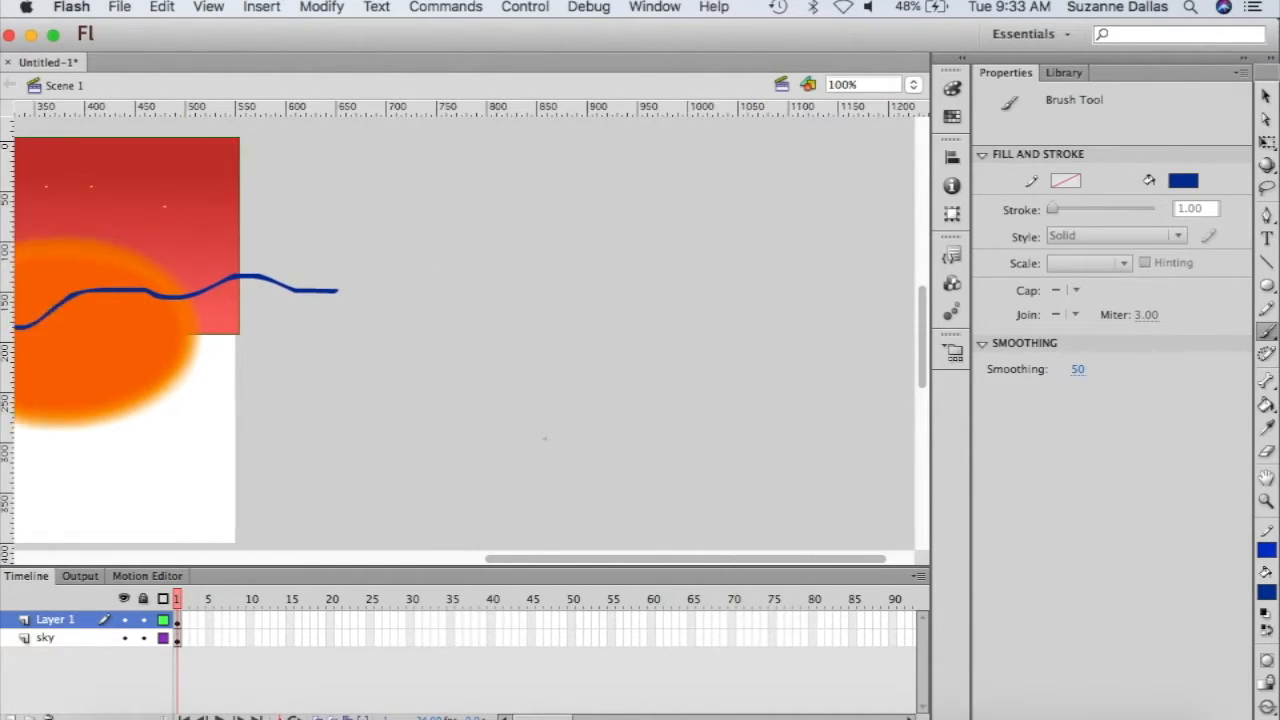
pyautogui.hscroll(1, 544, 438)
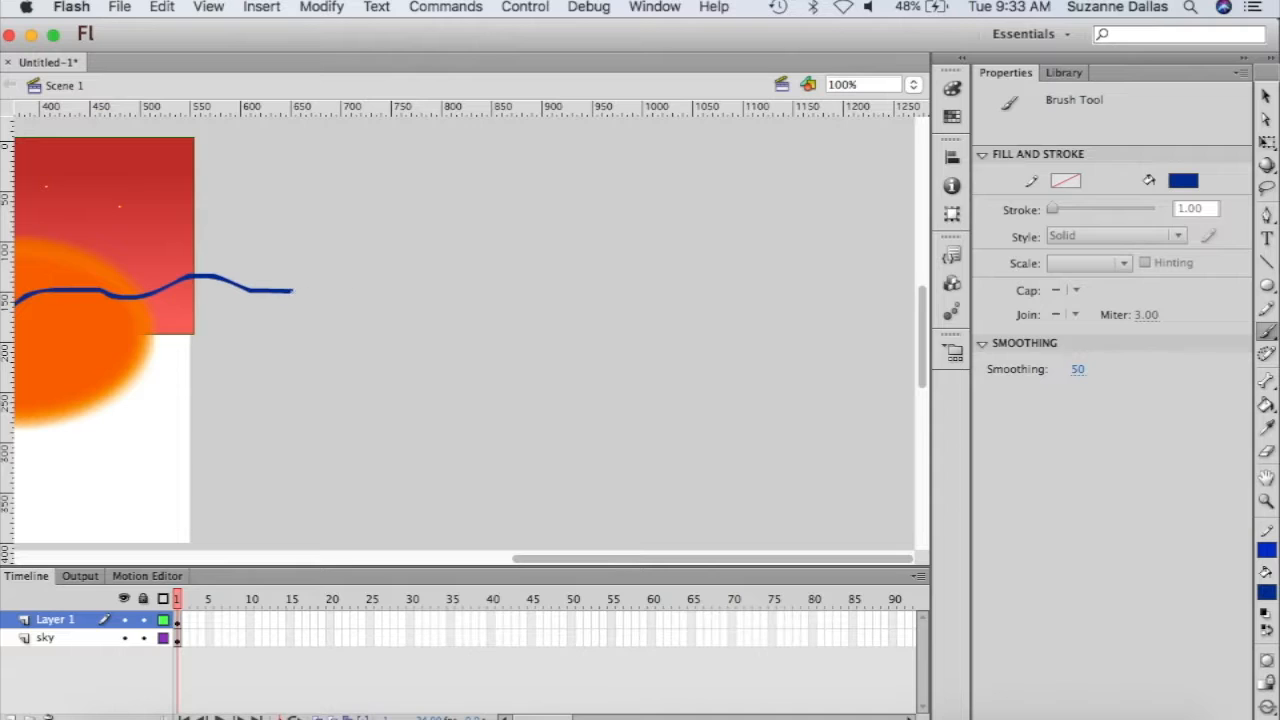
pyautogui.moveTo(312, 288)
pyautogui.mouseDown()
pyautogui.moveTo(401, 271)
pyautogui.moveTo(457, 284)
pyautogui.moveTo(562, 239)
pyautogui.moveTo(590, 274)
pyautogui.moveTo(613, 278)
pyautogui.moveTo(635, 267)
pyautogui.moveTo(699, 278)
pyautogui.moveTo(776, 252)
pyautogui.moveTo(824, 283)
pyautogui.moveTo(896, 276)
pyautogui.moveTo(897, 315)
pyautogui.mouseUp()
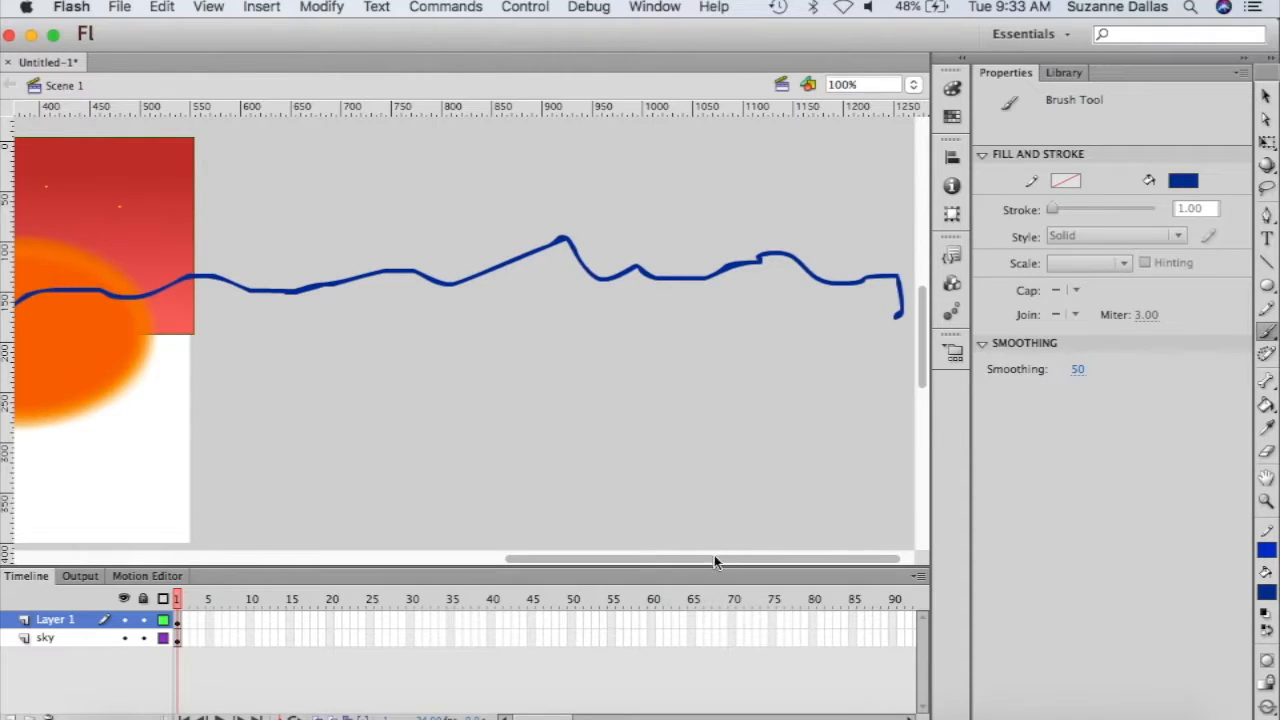
# - Zoom out to 50% and brush short downward strokes at both ends of the long blue line
pyautogui.click(913, 85)
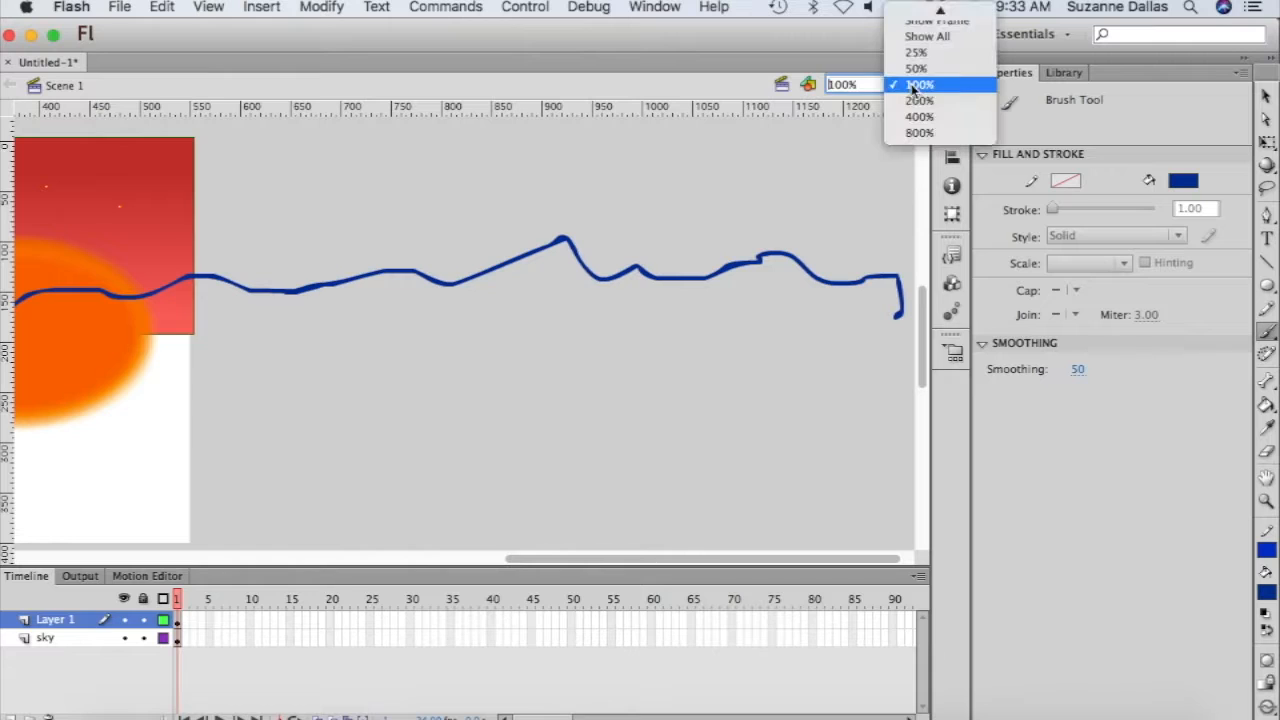
pyautogui.click(916, 68)
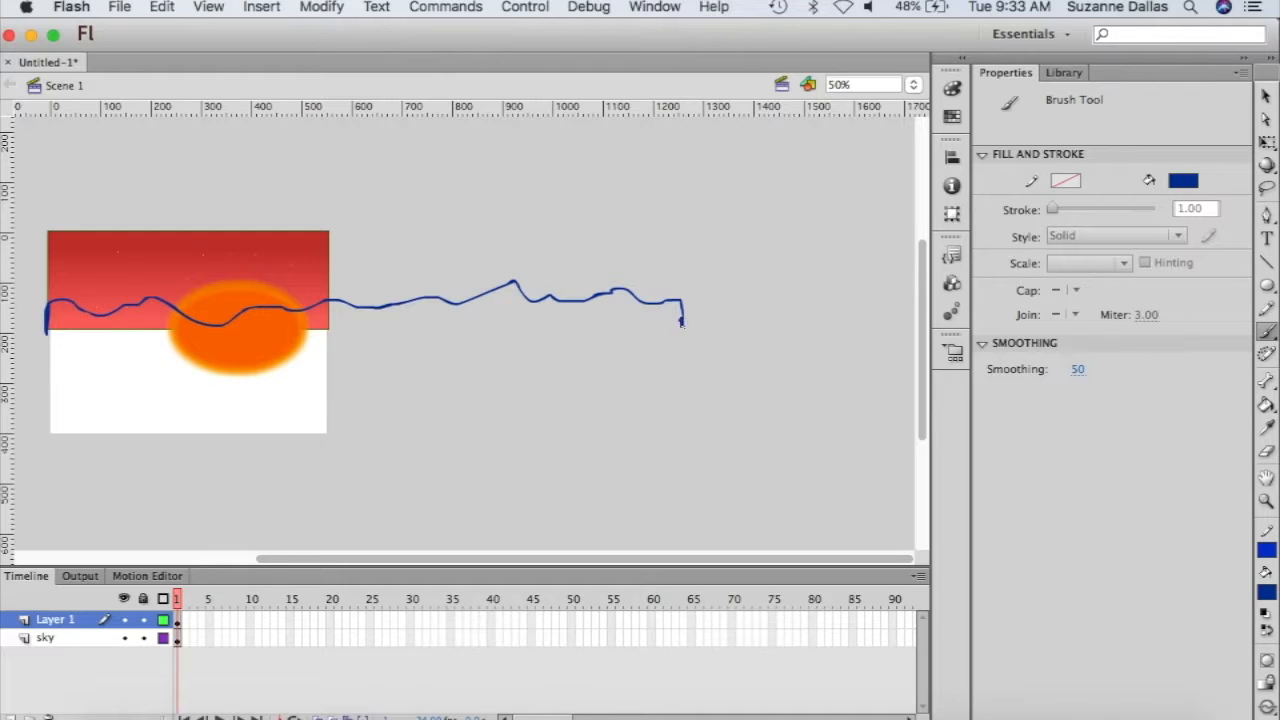
pyautogui.hscroll(-5, 737, 429)
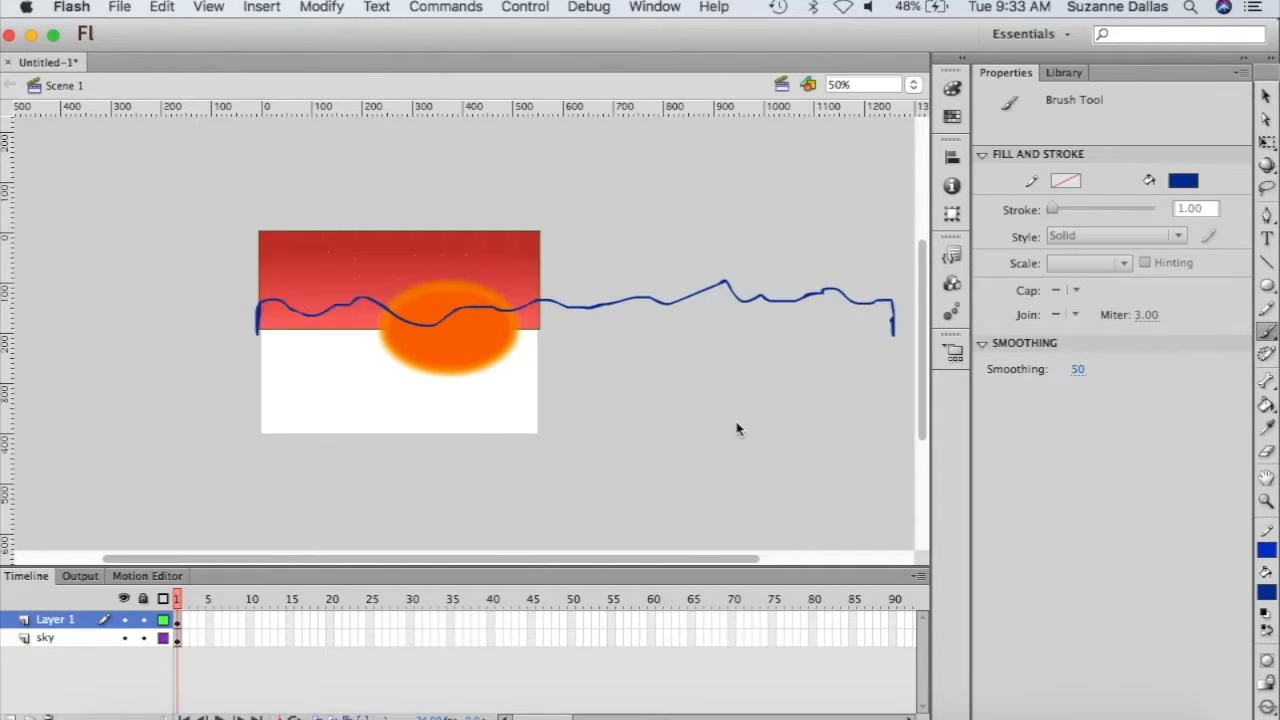
pyautogui.hscroll(-3, 737, 429)
pyautogui.hscroll(3, 737, 429)
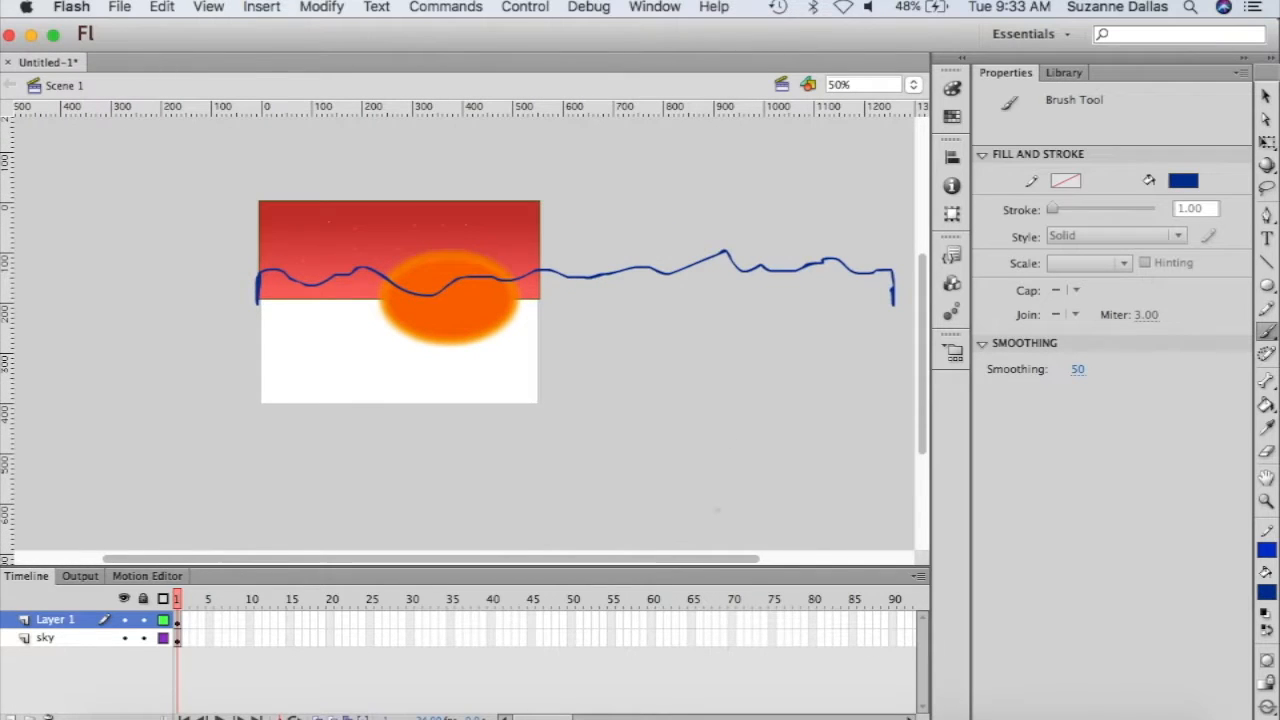
pyautogui.moveTo(697, 558); pyautogui.dragTo(754, 558)
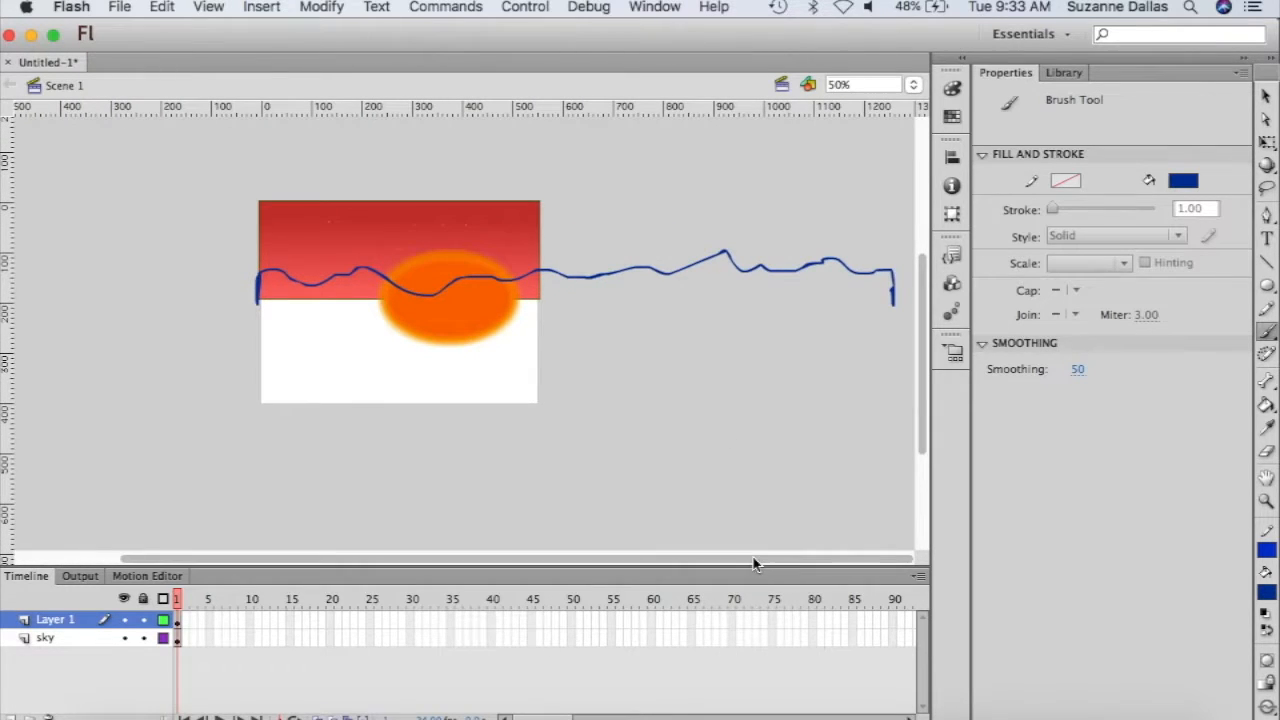
pyautogui.scroll(1, 768, 449)
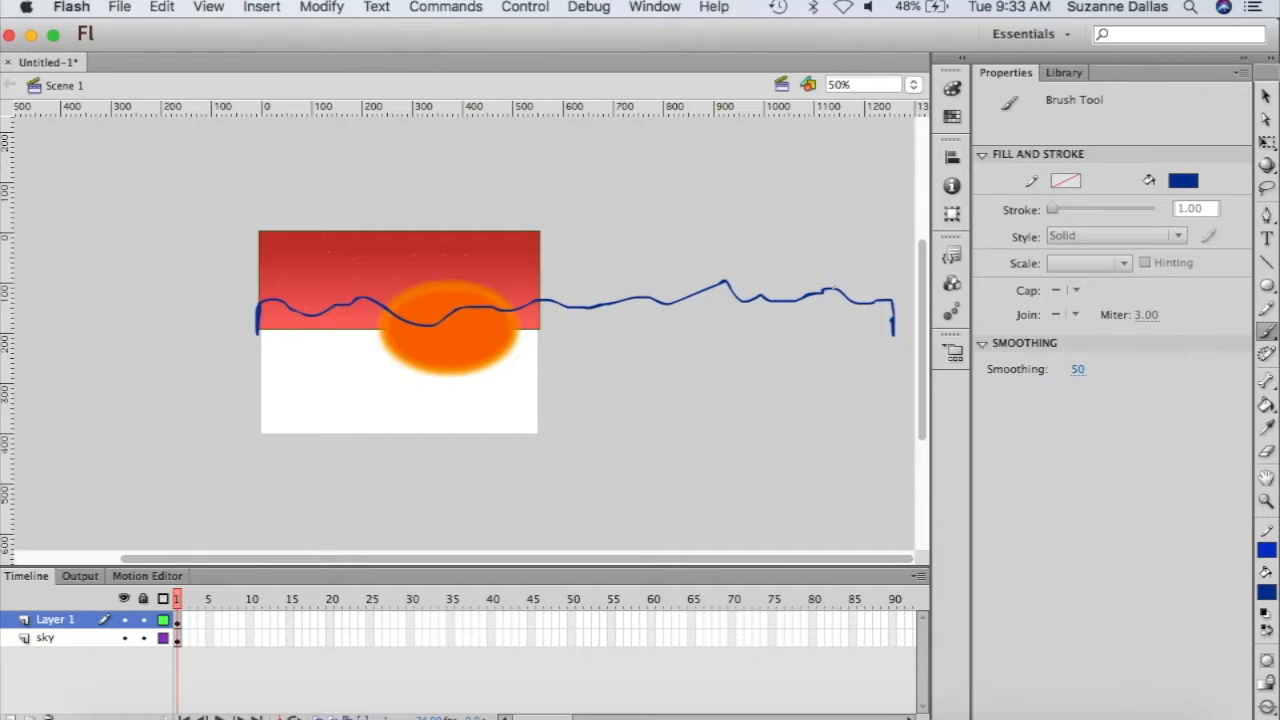
pyautogui.click(913, 84)
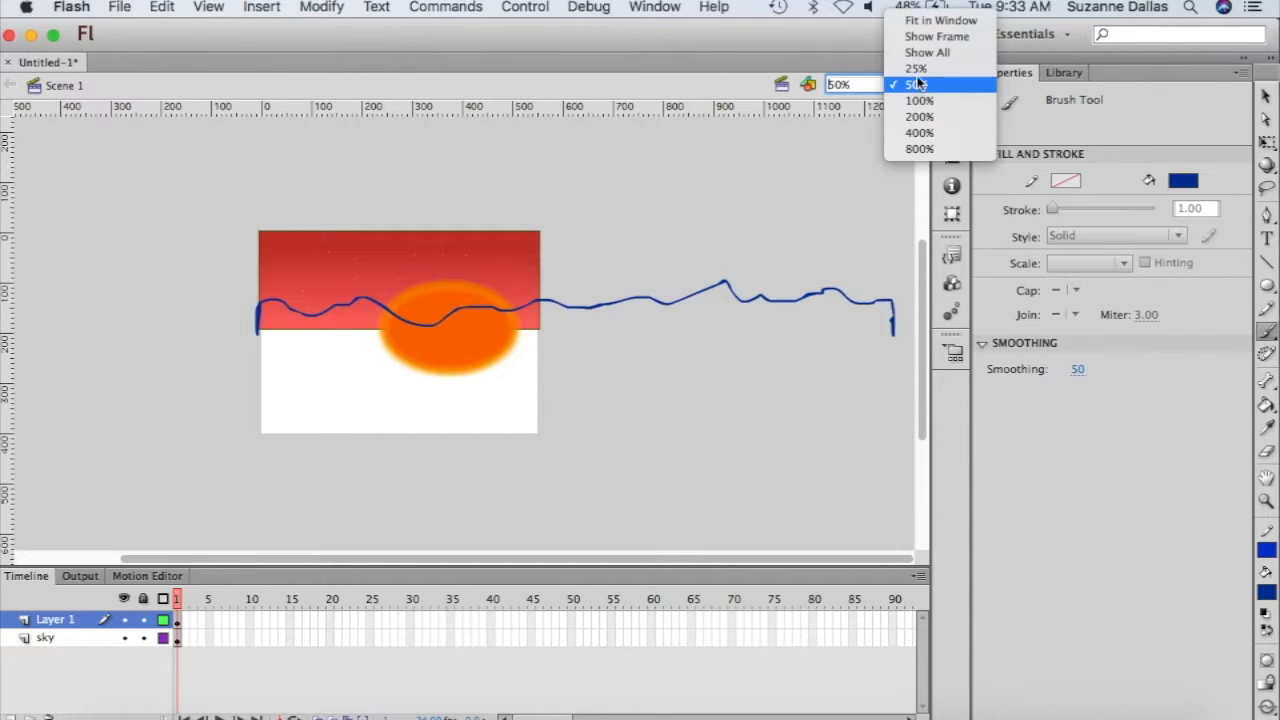
pyautogui.click(916, 69)
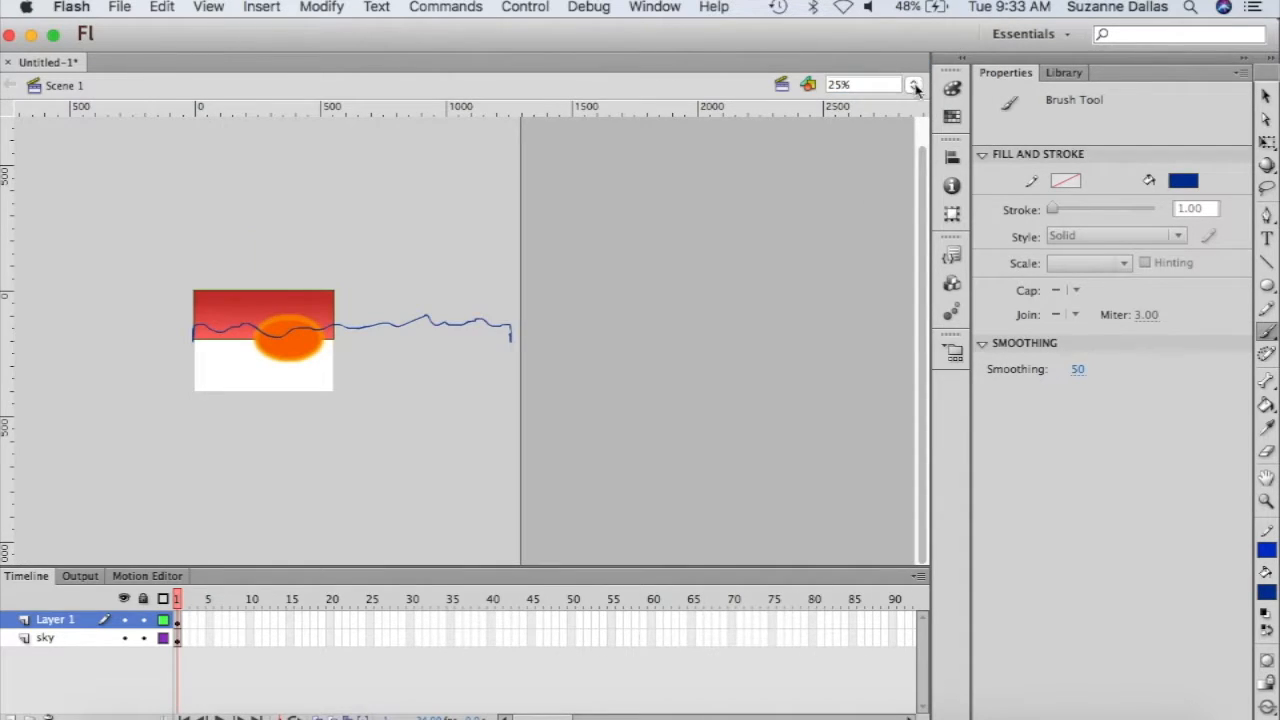
pyautogui.click(913, 88)
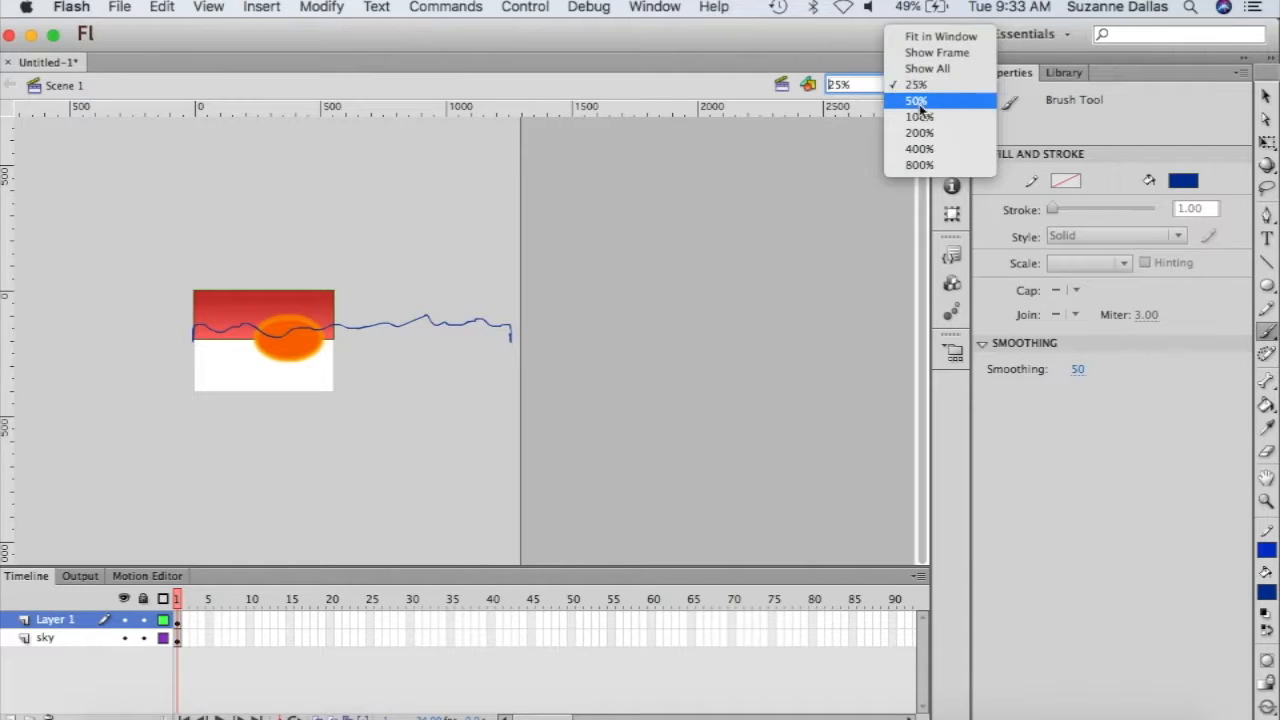
pyautogui.click(922, 106)
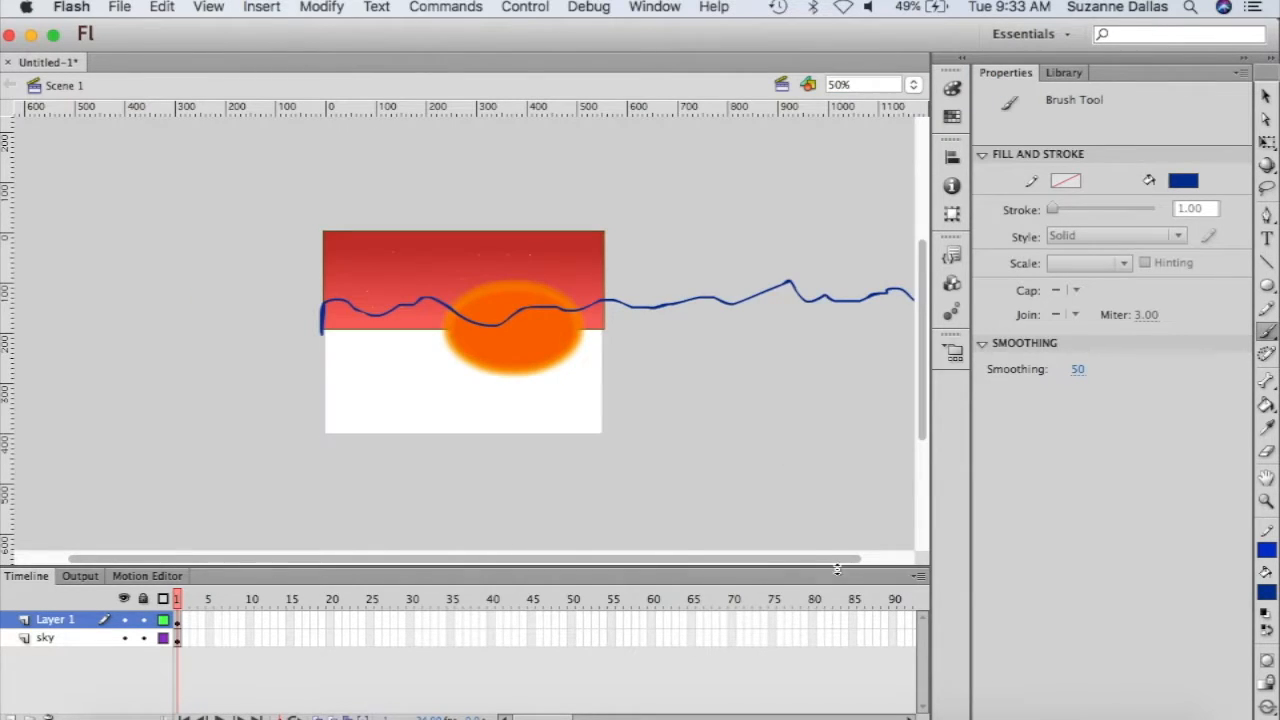
# - Close the wavy blue outline along its base with a straight line between the two ends, and fill the shape with dark blue
pyautogui.moveTo(835, 560); pyautogui.dragTo(895, 558)
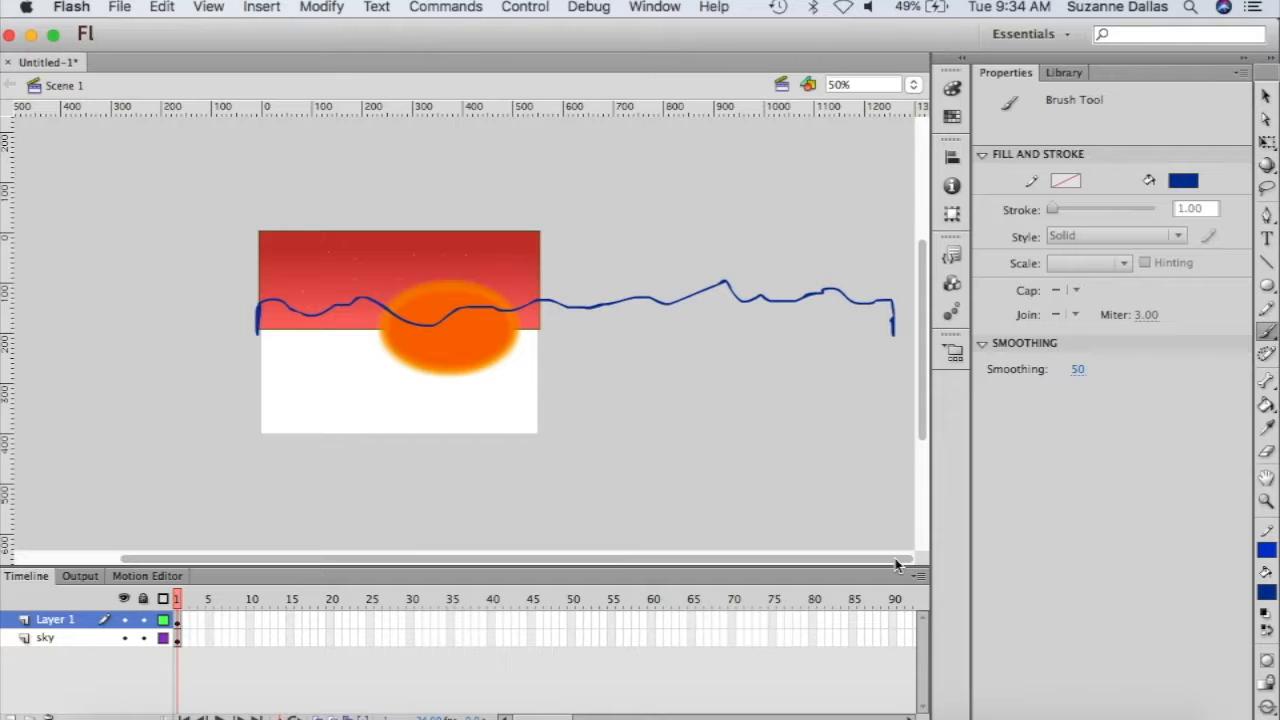
pyautogui.click(1267, 261)
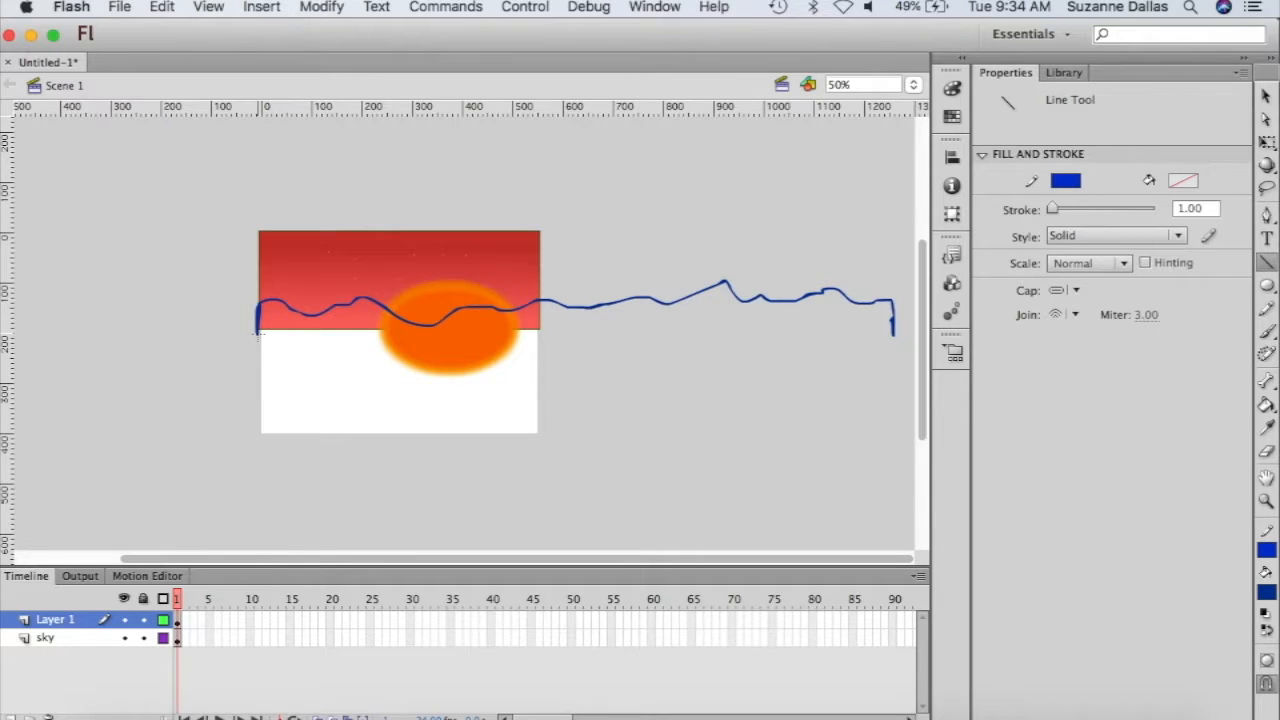
pyautogui.moveTo(257, 335); pyautogui.dragTo(900, 333)
pyautogui.click(1267, 404)
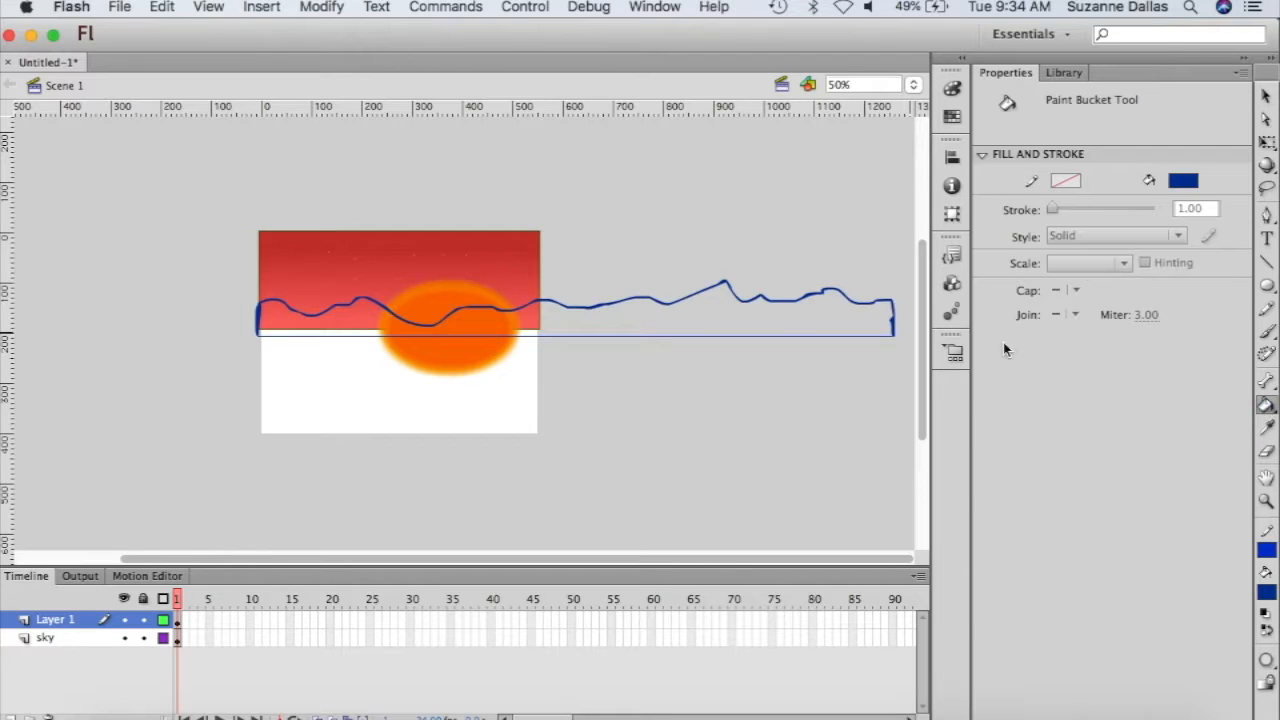
pyautogui.click(727, 315)
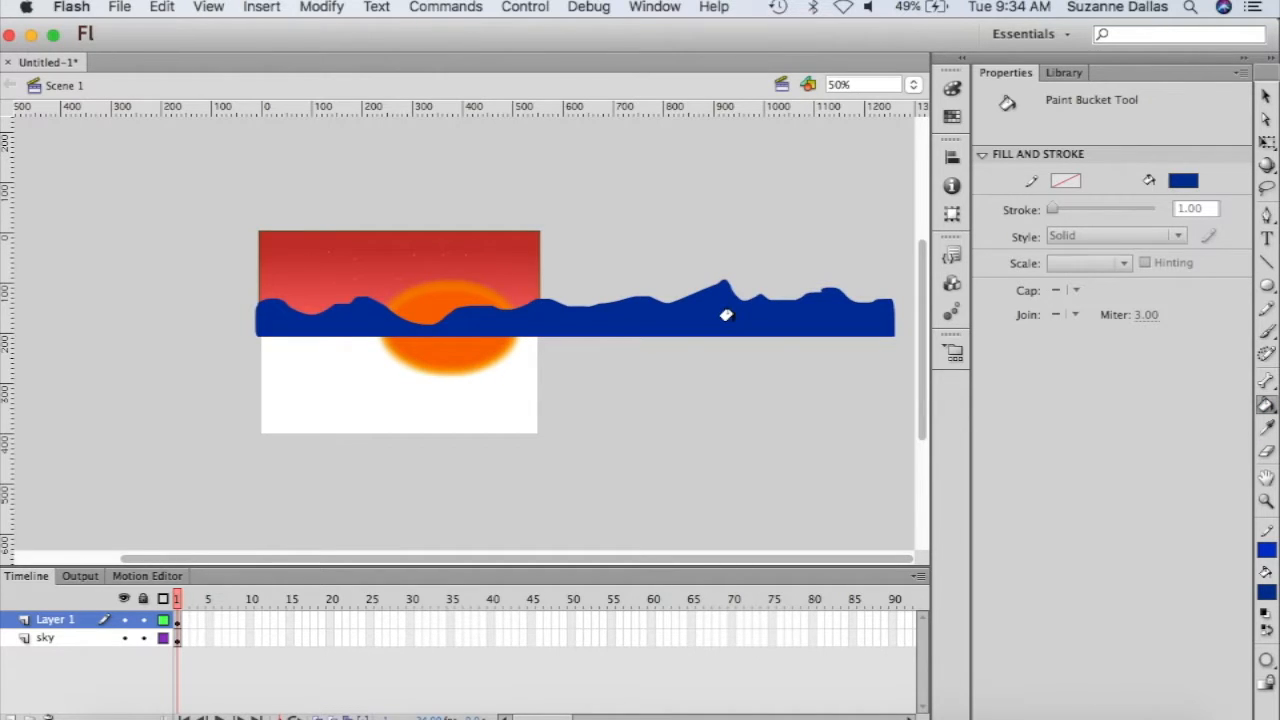
# - Convert the blue silhouette to a graphic symbol named mountains and distribute it to its own layer
pyautogui.click(1265, 96)
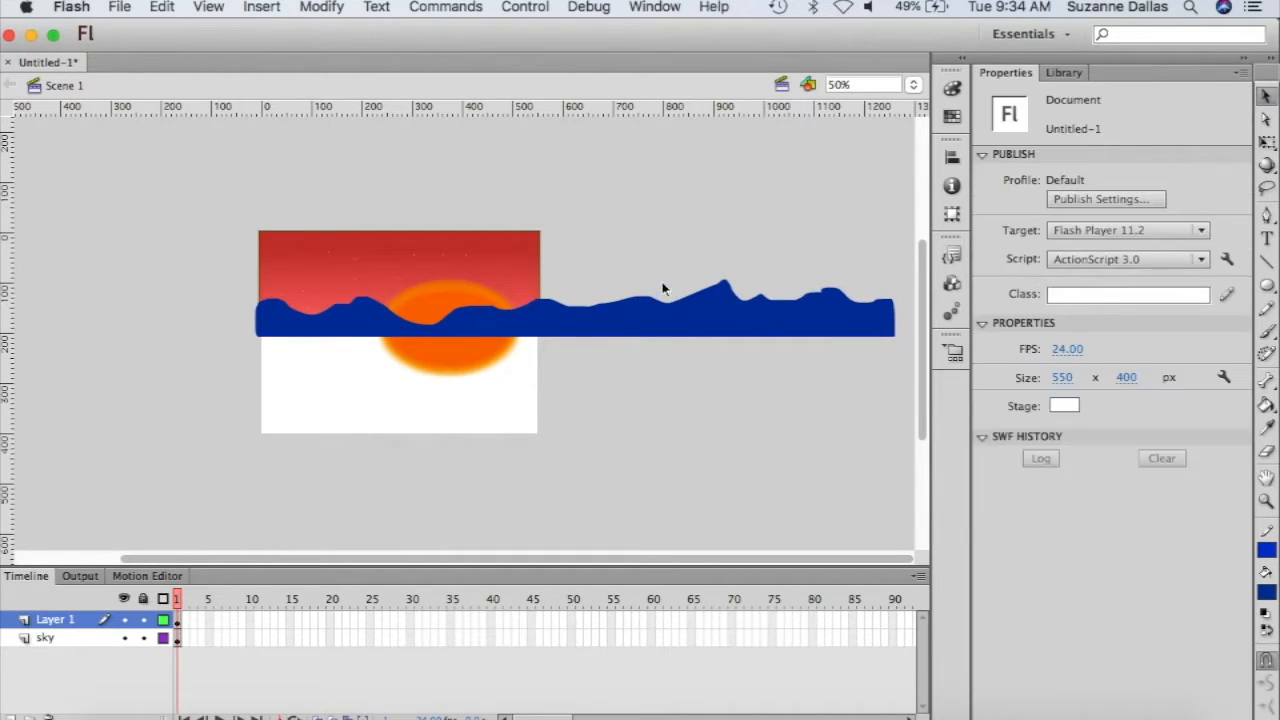
pyautogui.click(690, 330)
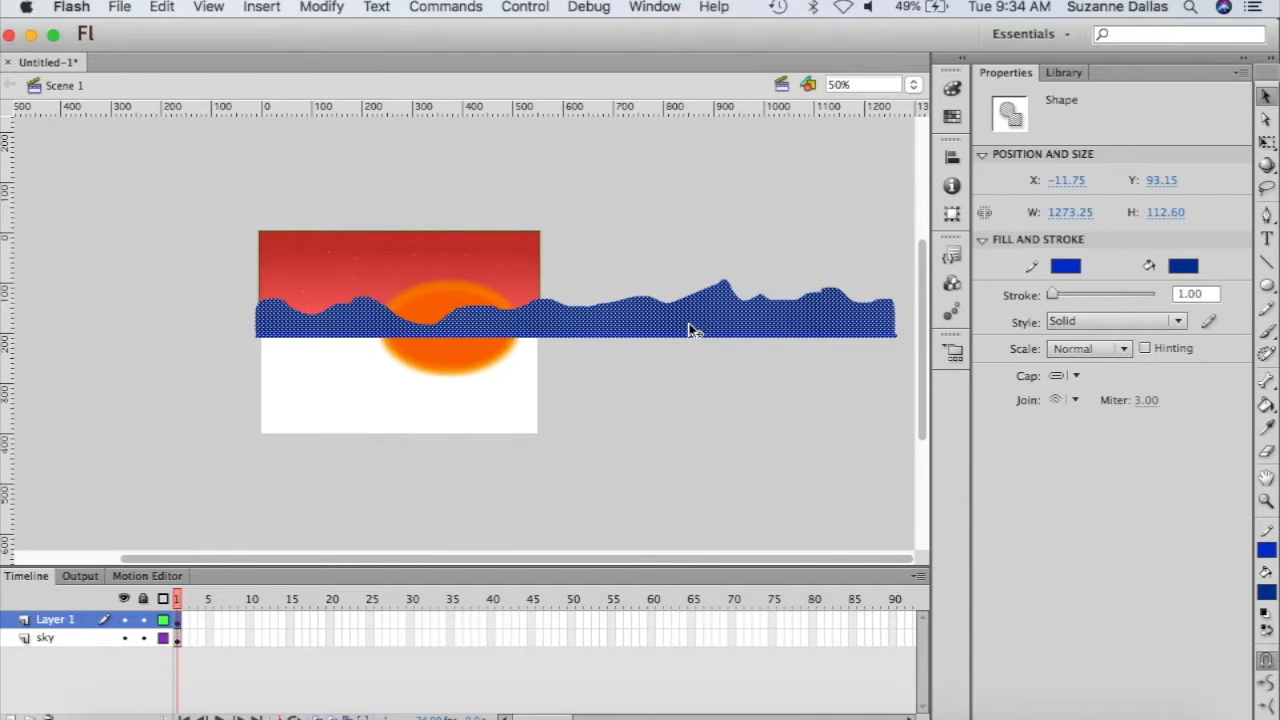
pyautogui.rightClick(690, 330)
pyautogui.click(764, 676)
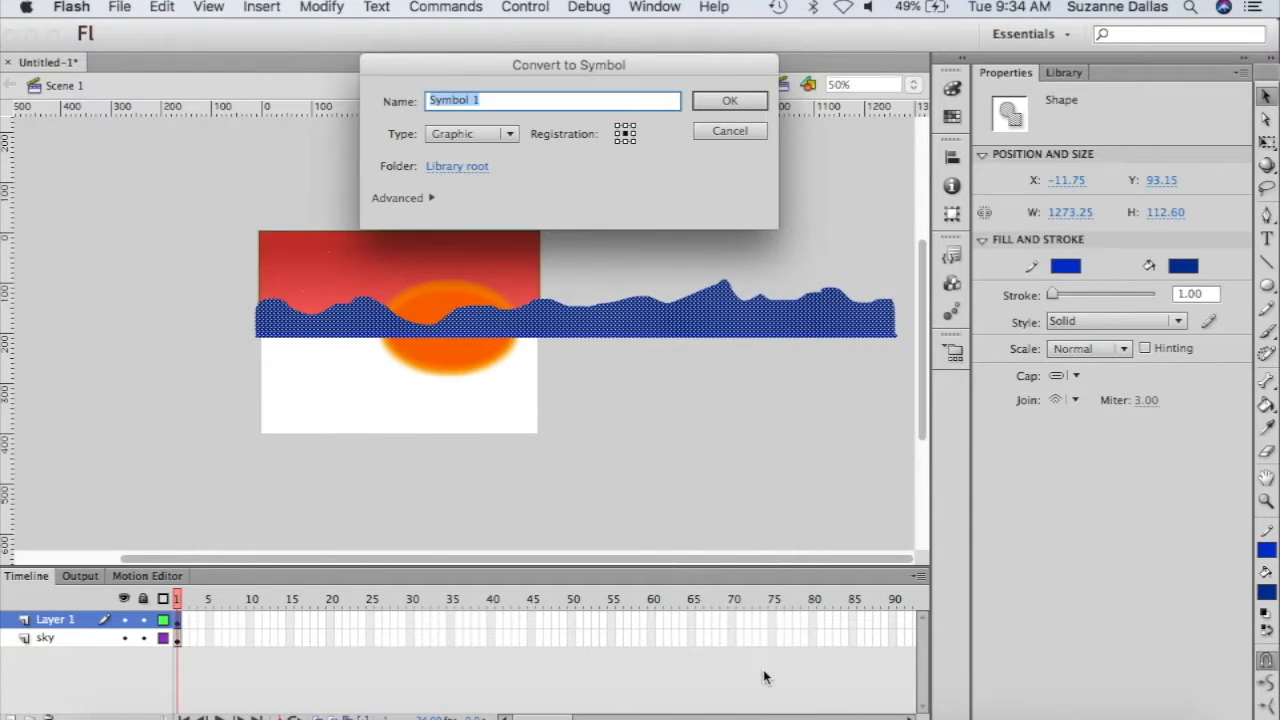
pyautogui.write('mountain')
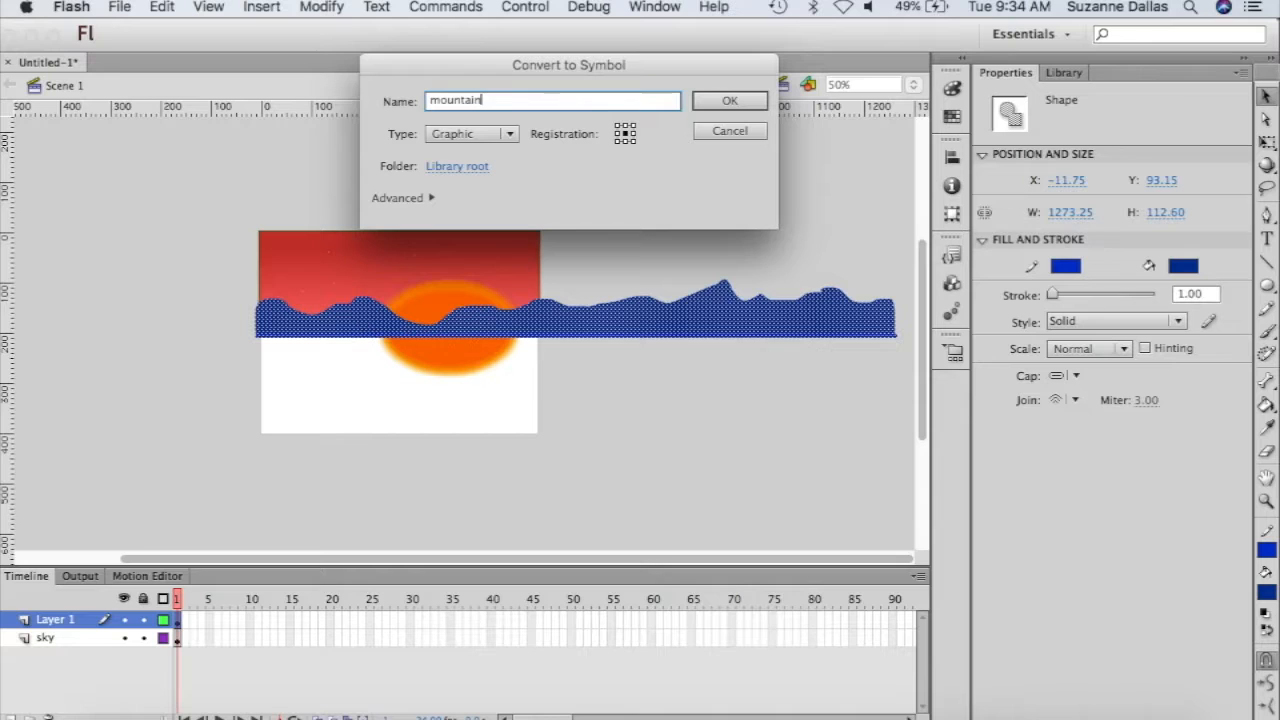
pyautogui.write('s')
pyautogui.click(732, 100)
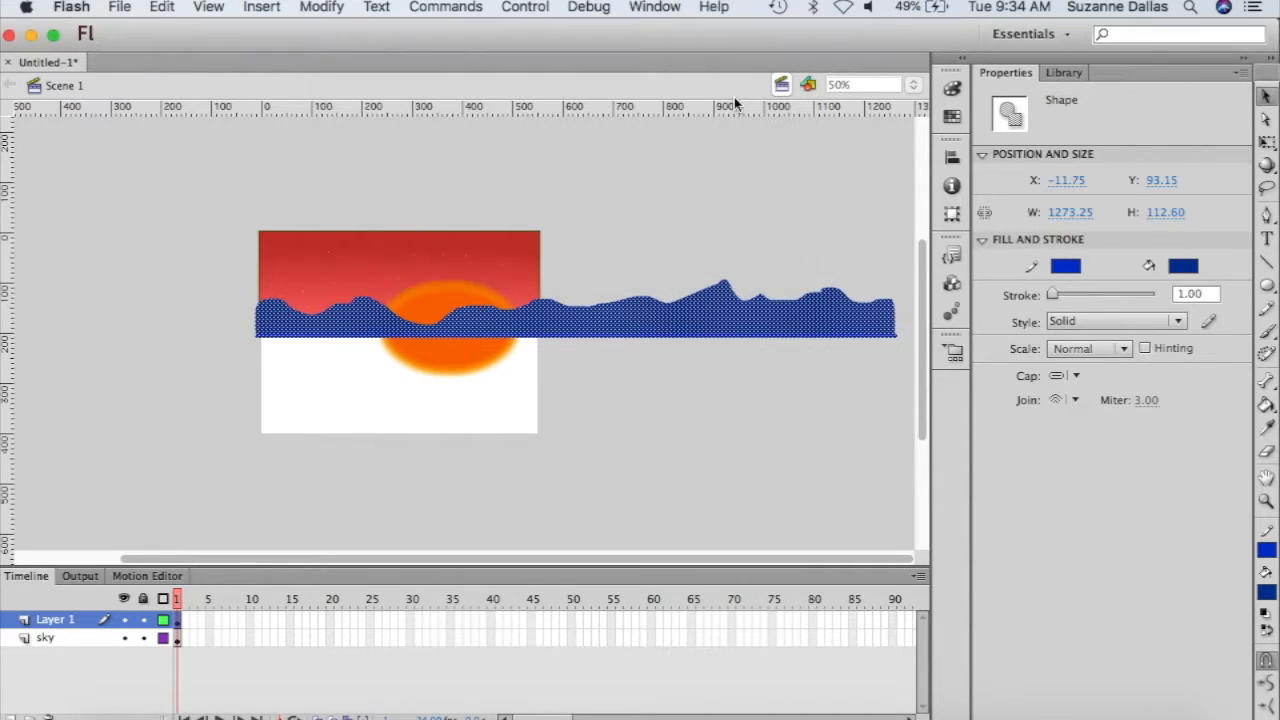
pyautogui.rightClick(706, 328)
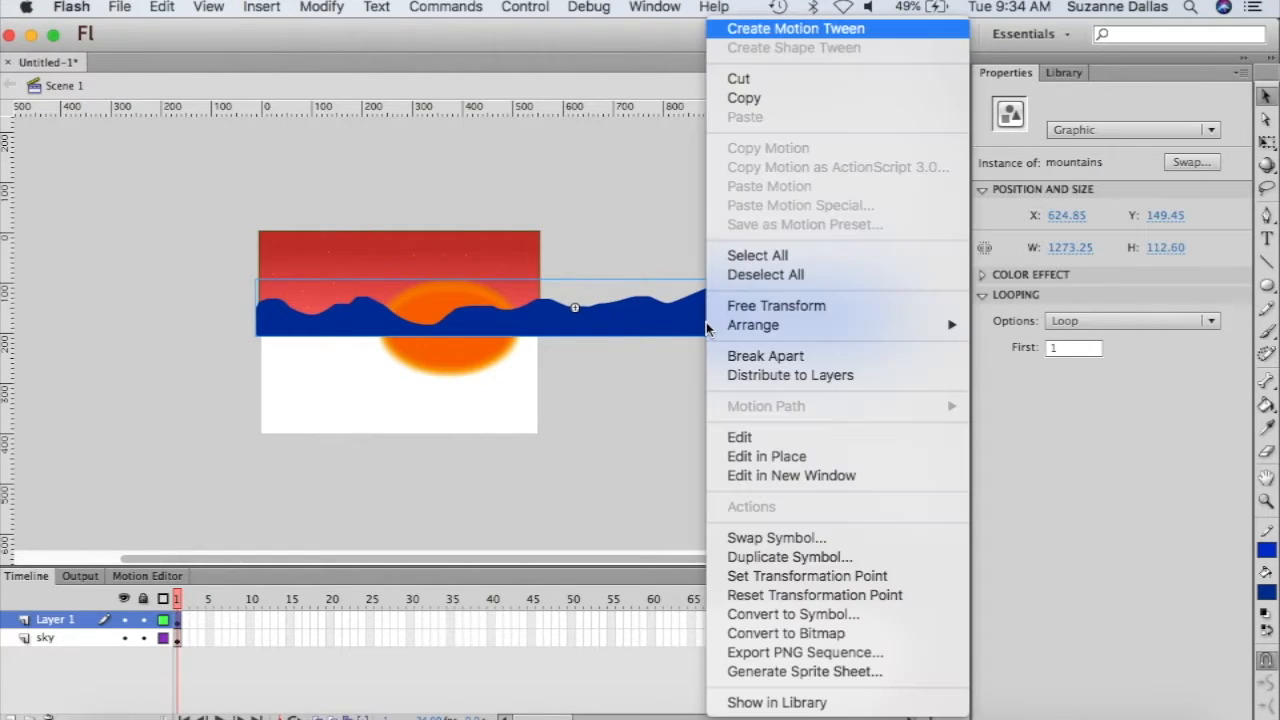
pyautogui.click(790, 375)
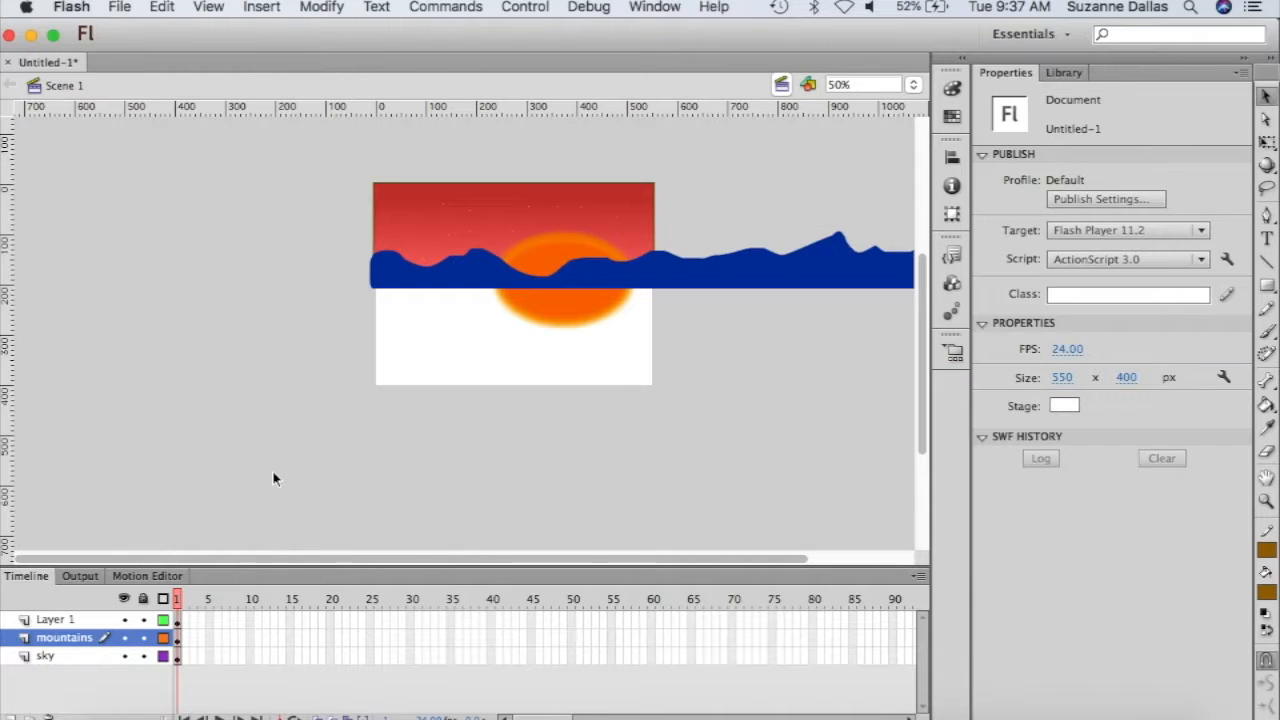
# - On Layer 1, draw a brown ground rectangle spanning the full length of the mountains, from their base to the stage's lower edge
pyautogui.hscroll(3, 273, 473)
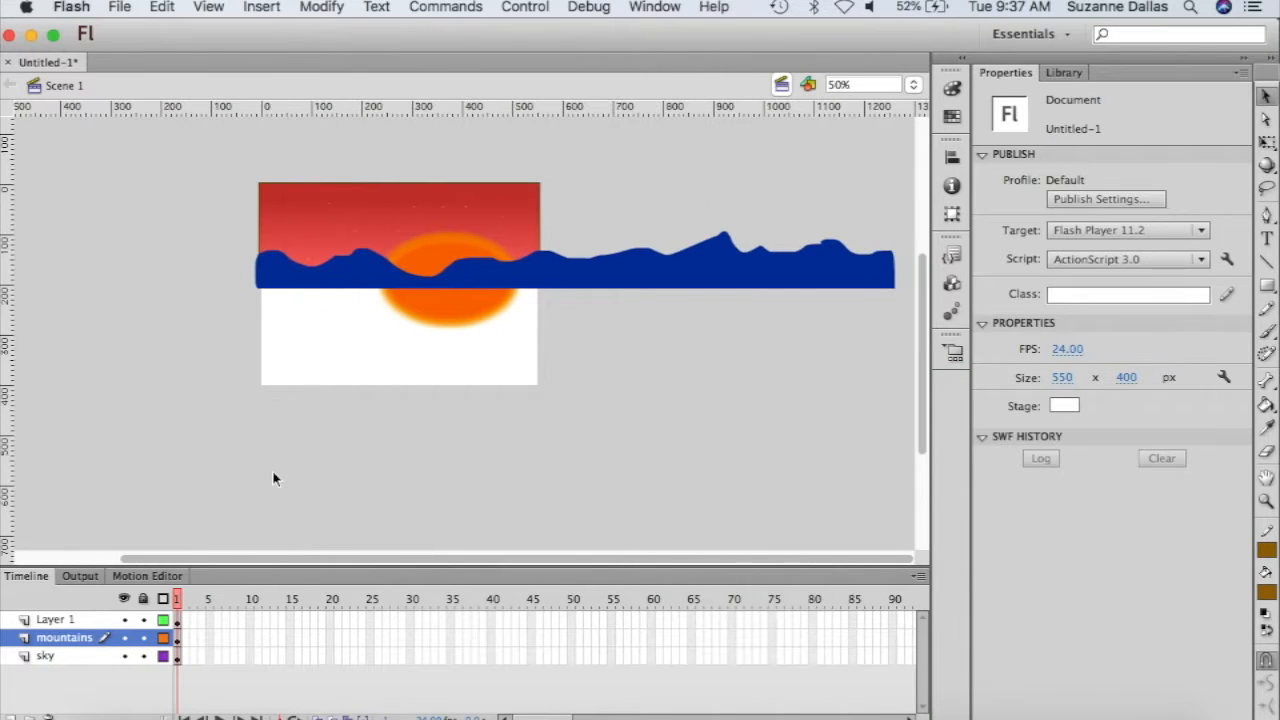
pyautogui.click(67, 621)
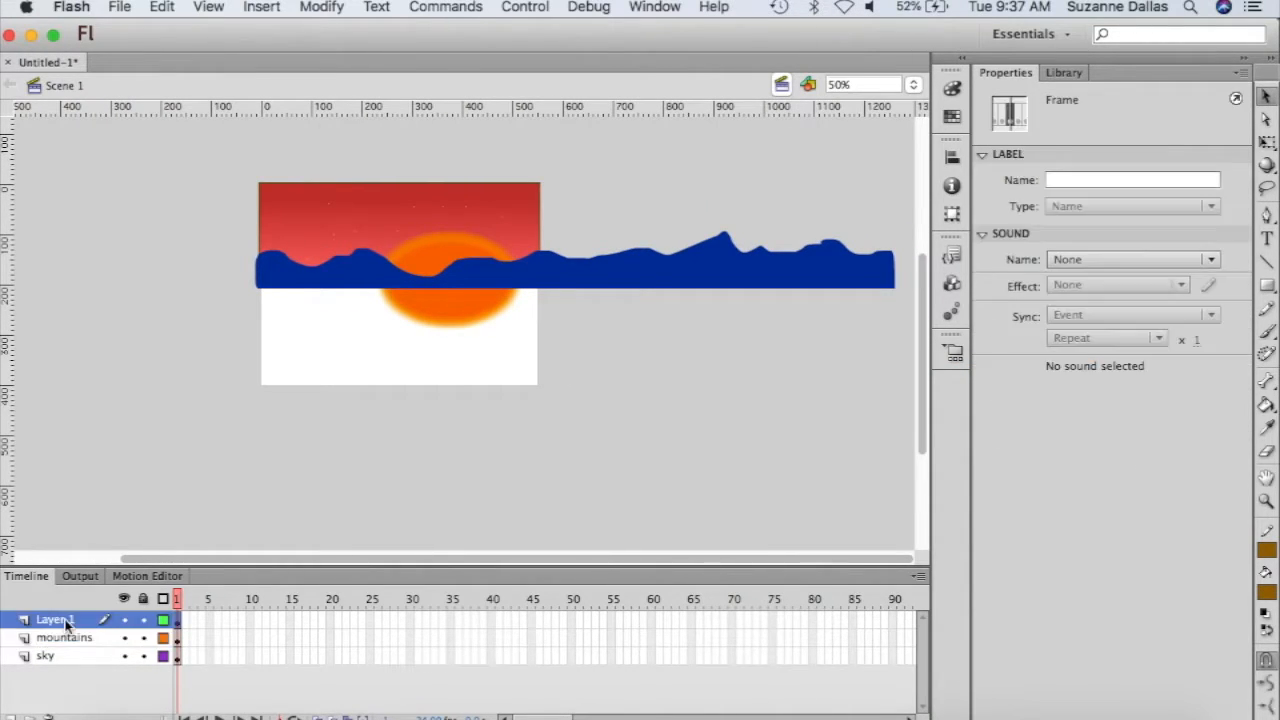
pyautogui.click(1265, 287)
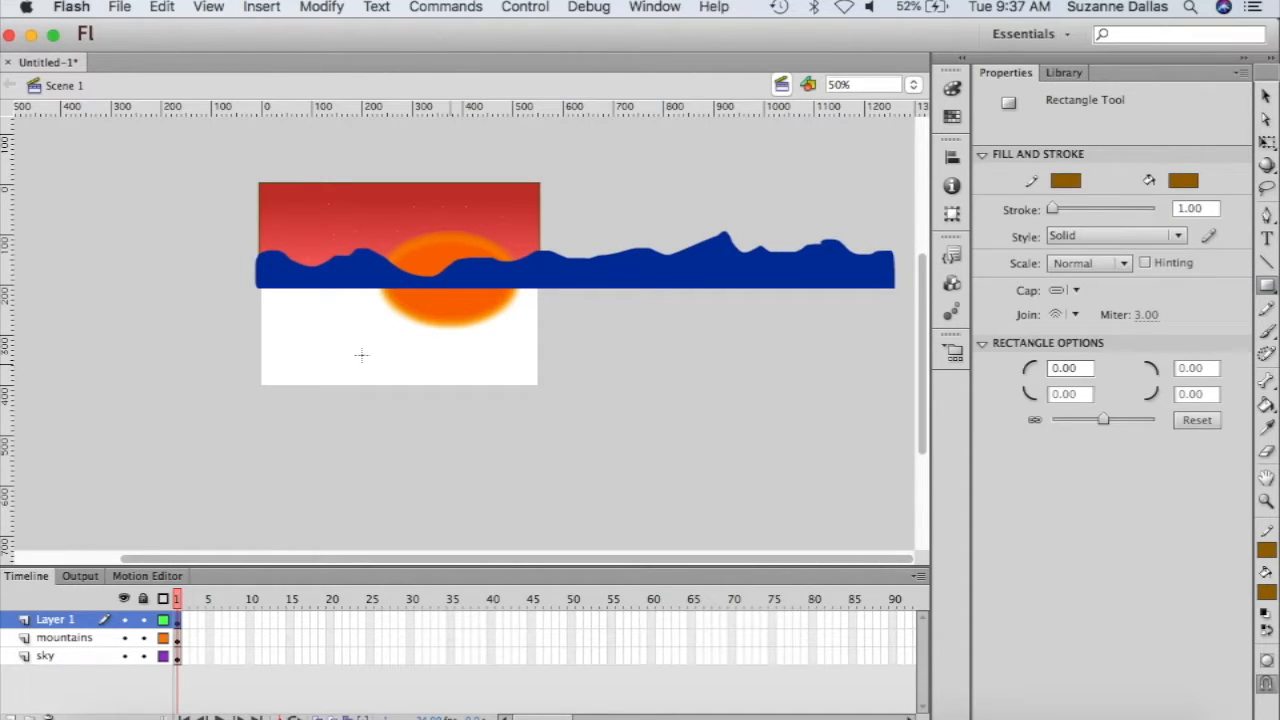
pyautogui.moveTo(256, 287); pyautogui.dragTo(895, 387)
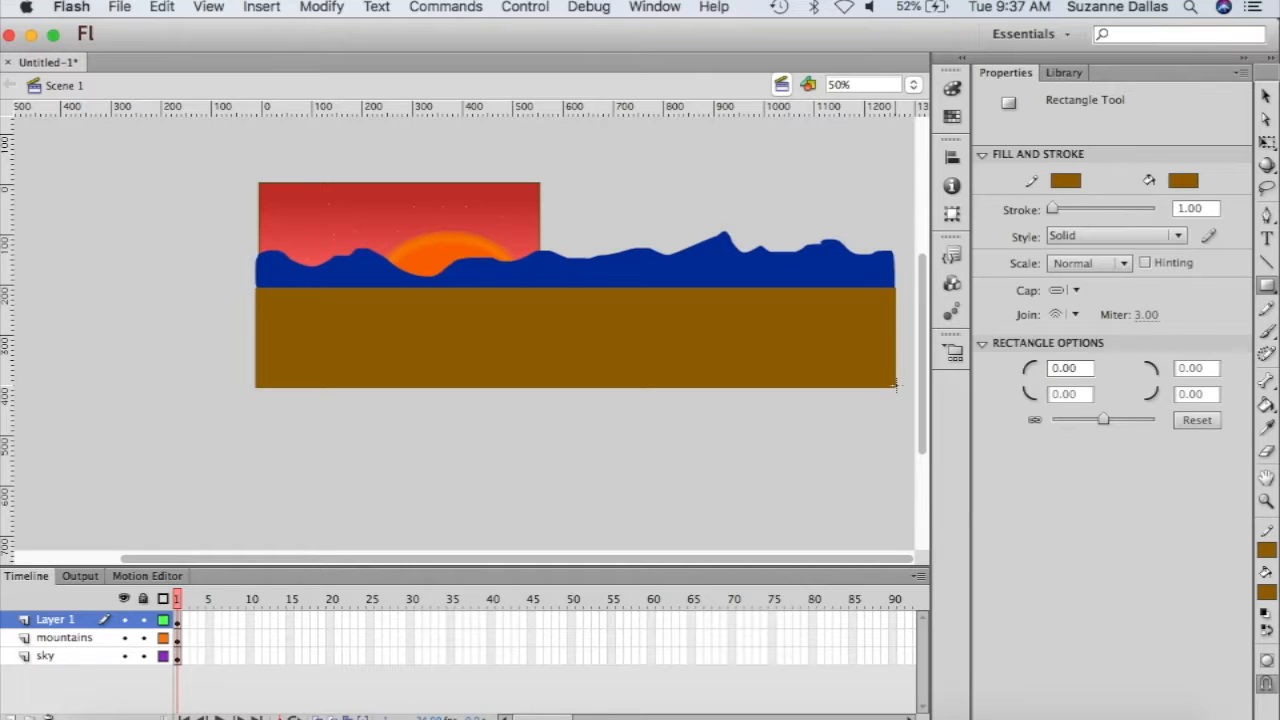
# - With a reddish-brown fill color, brush the closed outline of a tall rock formation in the empty area left of the stage
pyautogui.click(1267, 331)
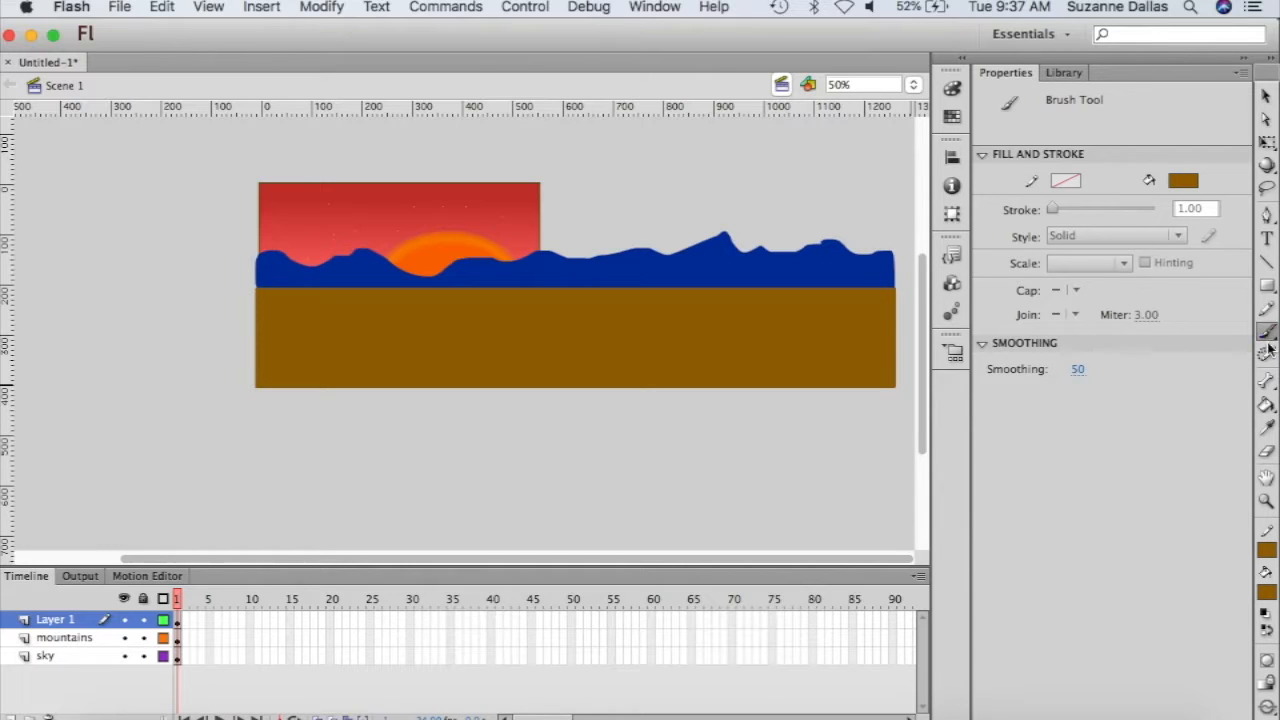
pyautogui.click(1267, 593)
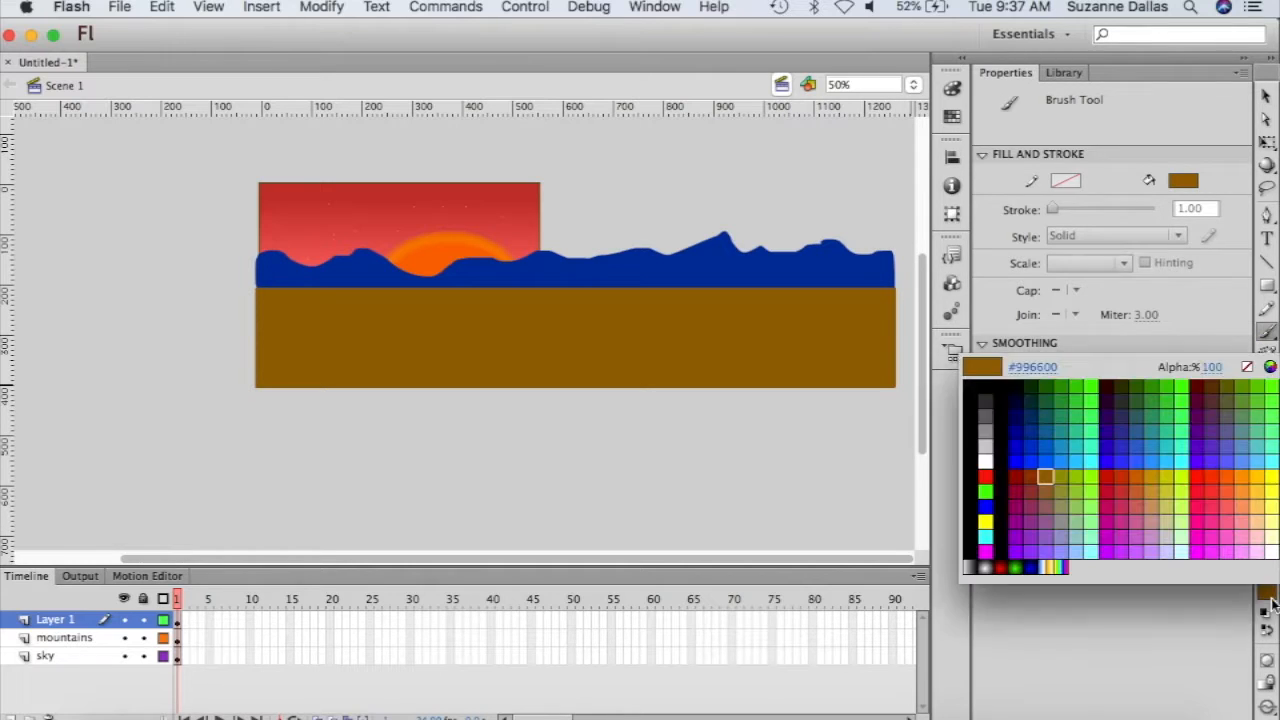
pyautogui.click(1031, 479)
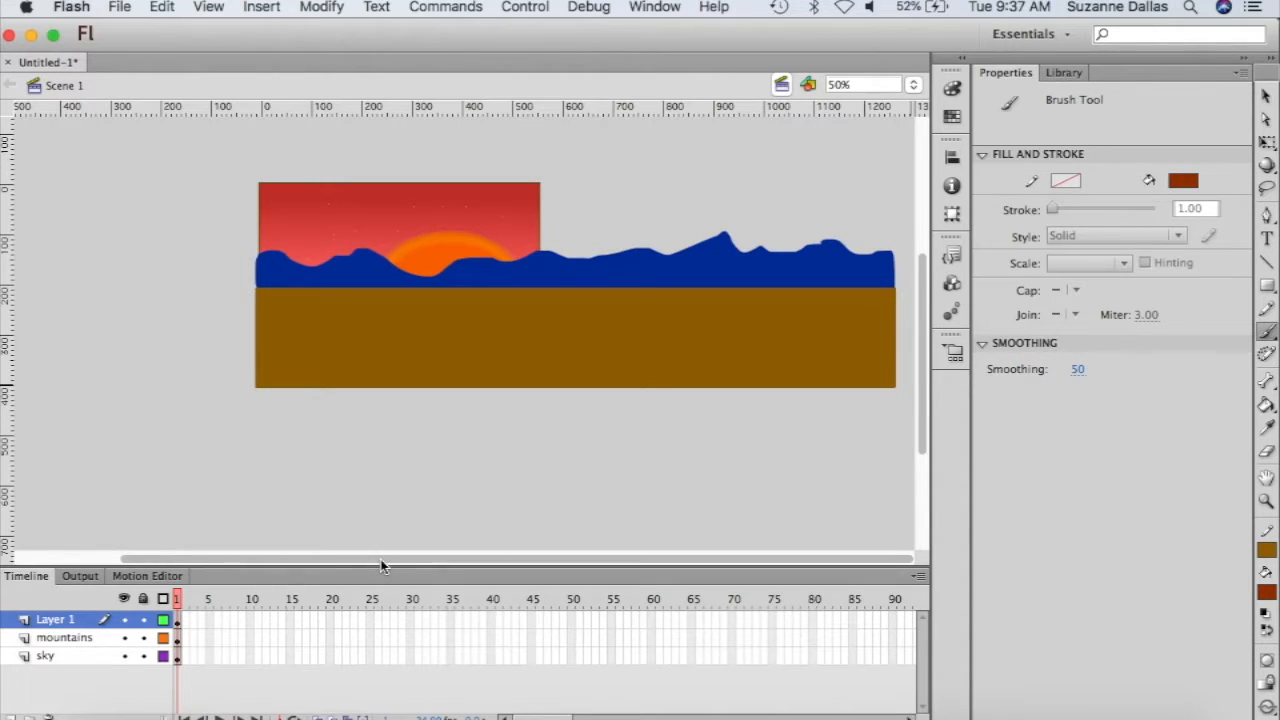
pyautogui.moveTo(381, 560); pyautogui.dragTo(322, 560)
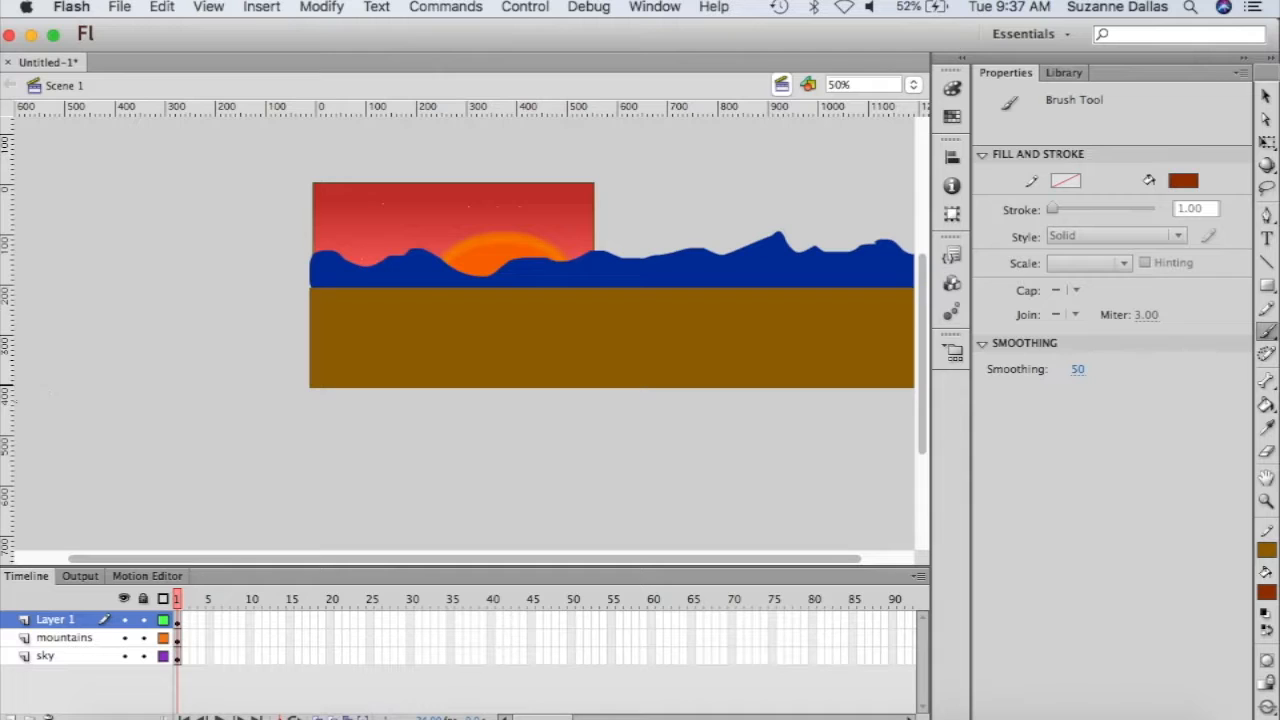
pyautogui.moveTo(32, 396)
pyautogui.mouseDown()
pyautogui.moveTo(112, 330)
pyautogui.moveTo(137, 239)
pyautogui.moveTo(171, 245)
pyautogui.moveTo(185, 346)
pyautogui.moveTo(219, 353)
pyautogui.moveTo(258, 398)
pyautogui.moveTo(131, 408)
pyautogui.moveTo(28, 394)
pyautogui.mouseUp()
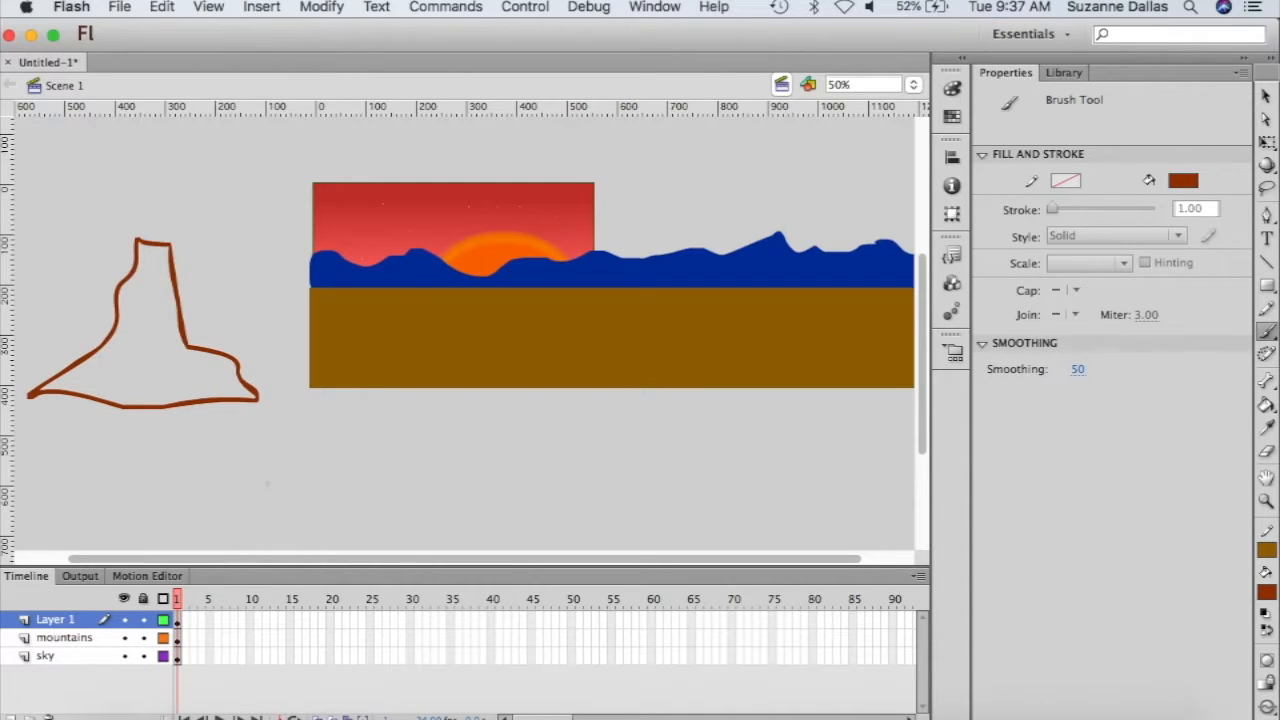
# - Brush three shadow outlines inside the rock formation and fill each one with the same reddish brown
pyautogui.moveTo(318, 559); pyautogui.dragTo(268, 560)
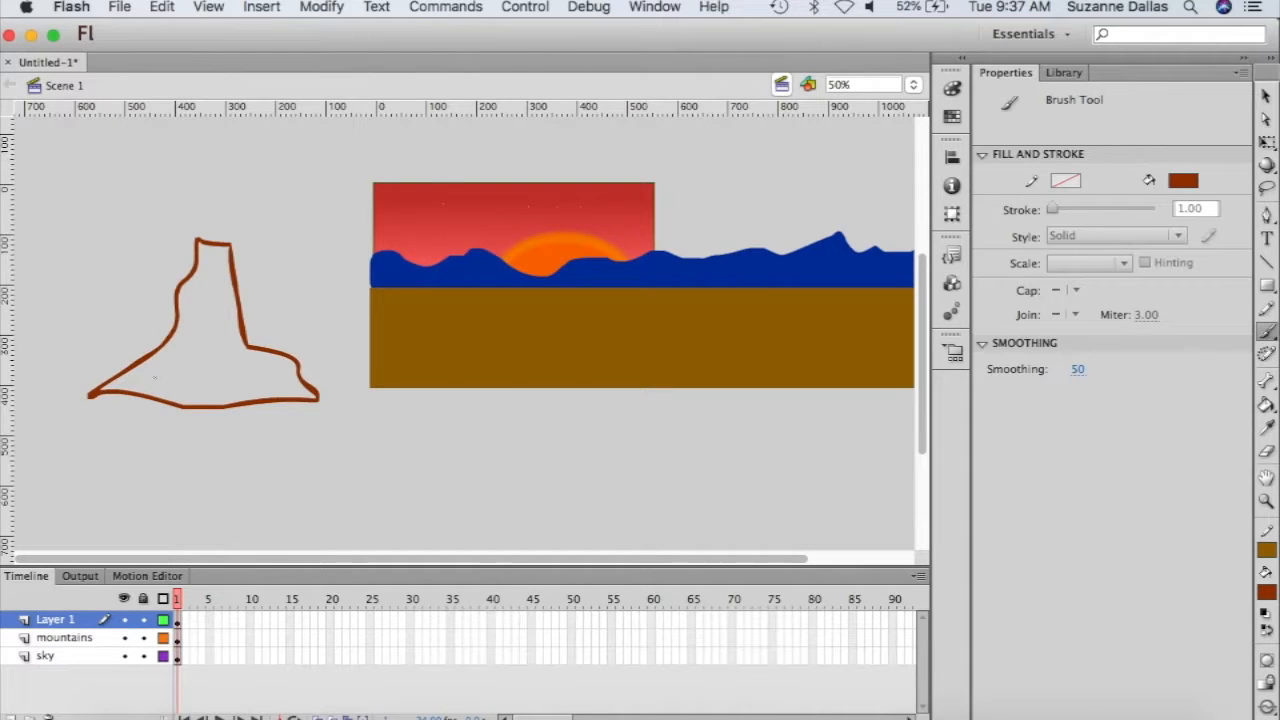
pyautogui.moveTo(210, 243)
pyautogui.mouseDown()
pyautogui.moveTo(223, 341)
pyautogui.moveTo(296, 381)
pyautogui.mouseUp()
pyautogui.moveTo(194, 321)
pyautogui.mouseDown()
pyautogui.moveTo(183, 363)
pyautogui.moveTo(205, 345)
pyautogui.moveTo(204, 390)
pyautogui.moveTo(244, 386)
pyautogui.moveTo(228, 378)
pyautogui.mouseUp()
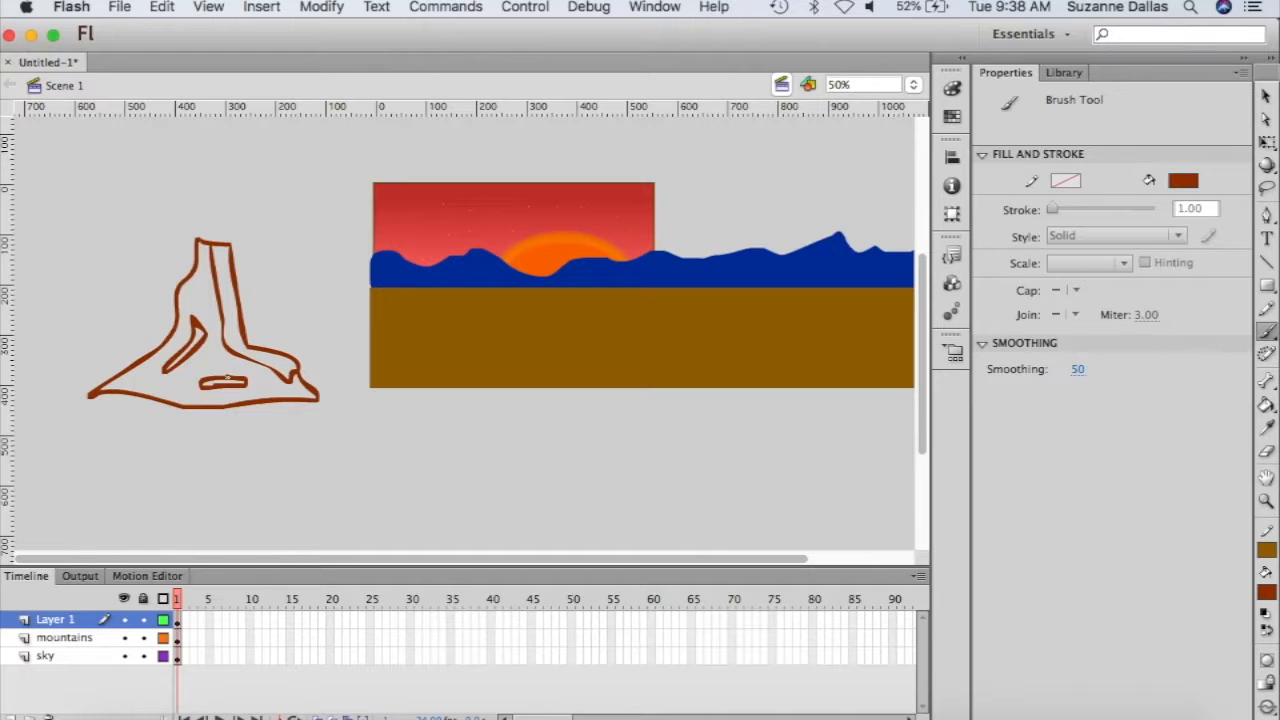
pyautogui.click(1266, 404)
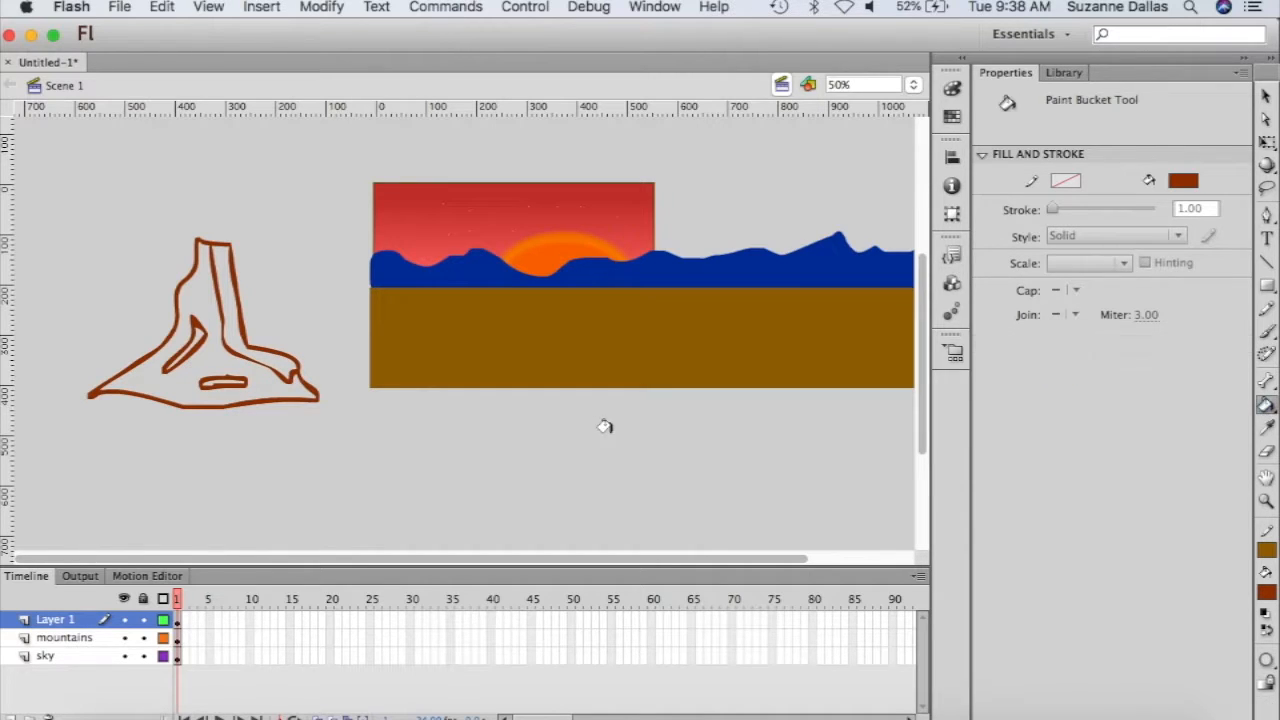
pyautogui.click(191, 336)
pyautogui.click(224, 308)
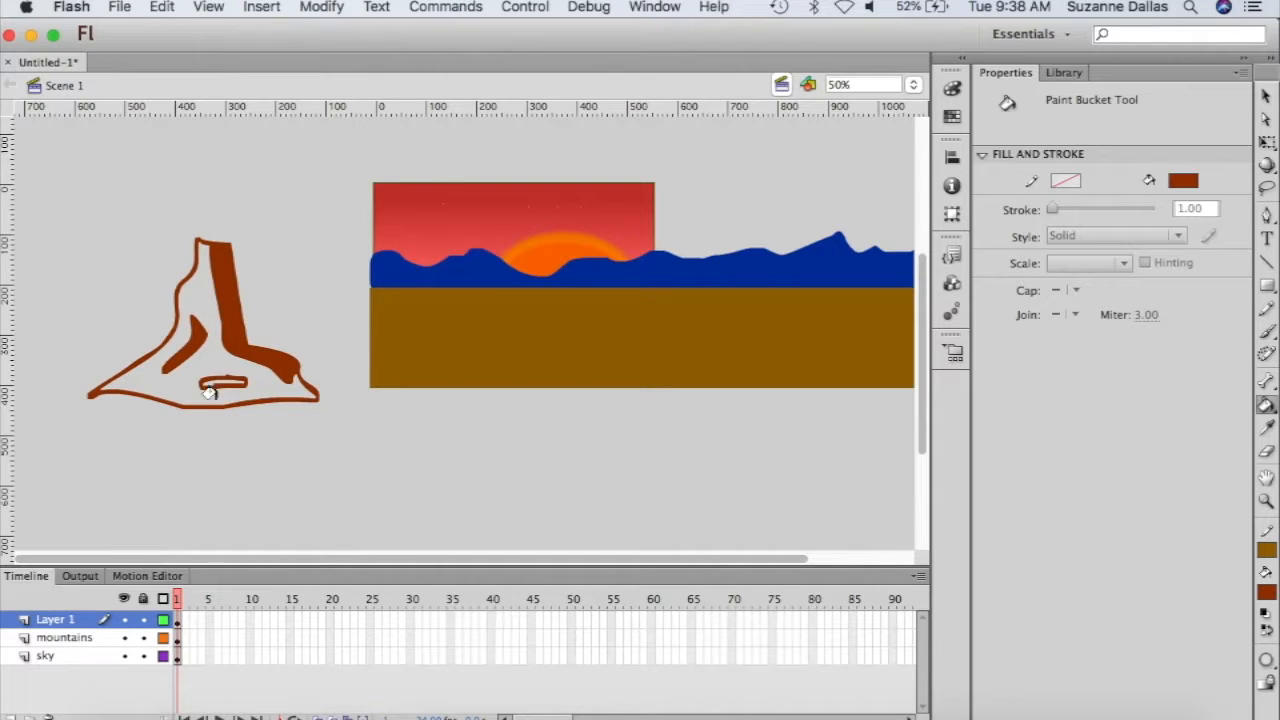
pyautogui.click(205, 379)
# - Fill the remaining body of the rock formation with olive green
pyautogui.click(1267, 593)
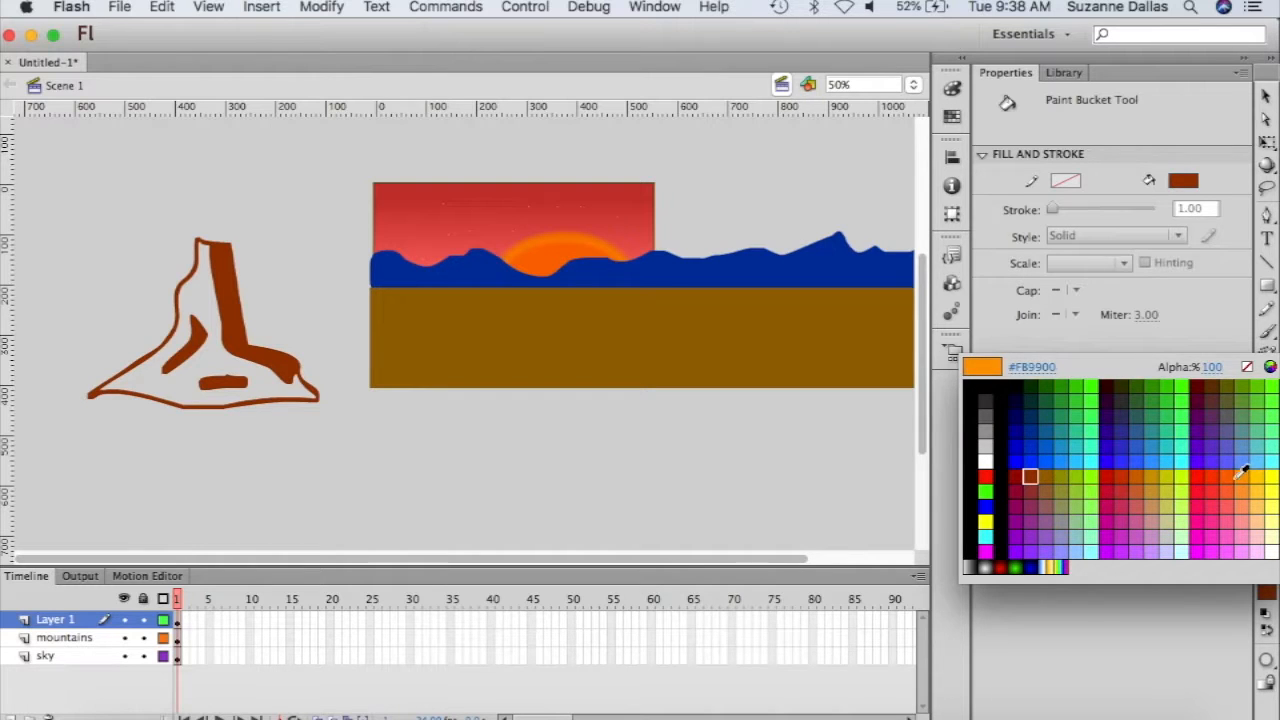
pyautogui.click(1068, 488)
pyautogui.click(245, 366)
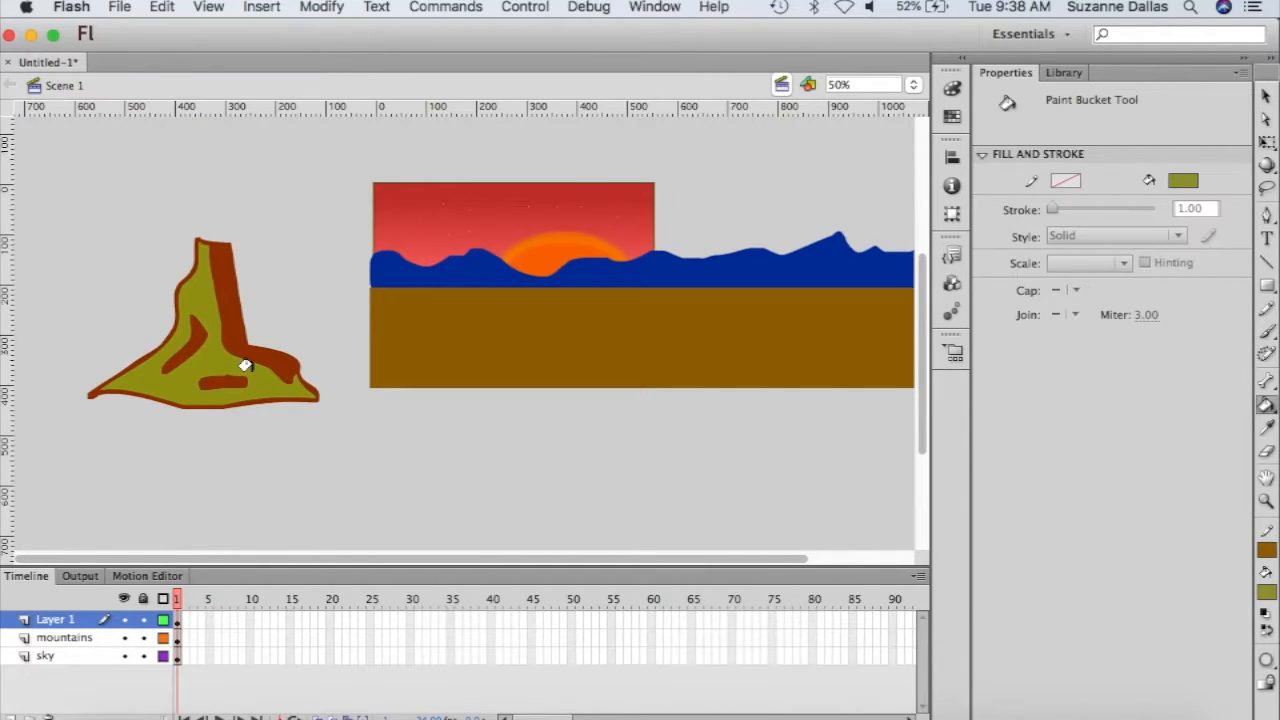
# - Refill the olive green body of the rock formation with golden brown, color CC9900
pyautogui.click(1266, 591)
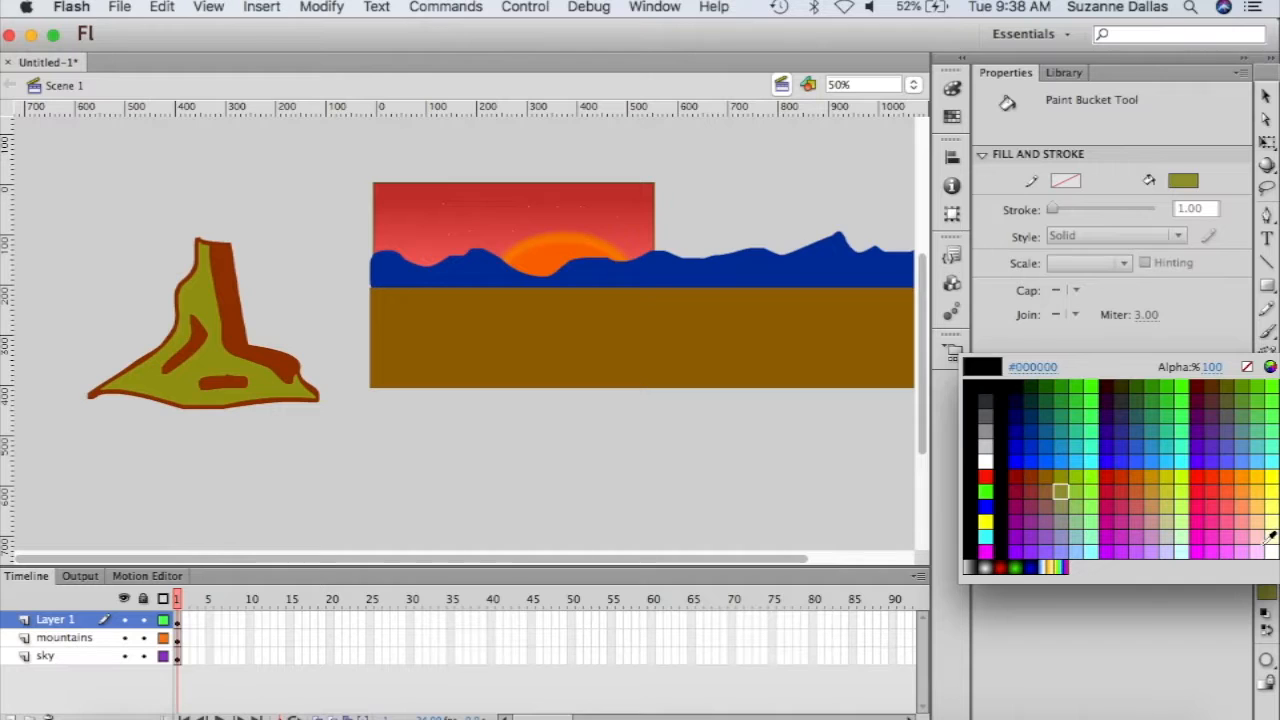
pyautogui.click(963, 88)
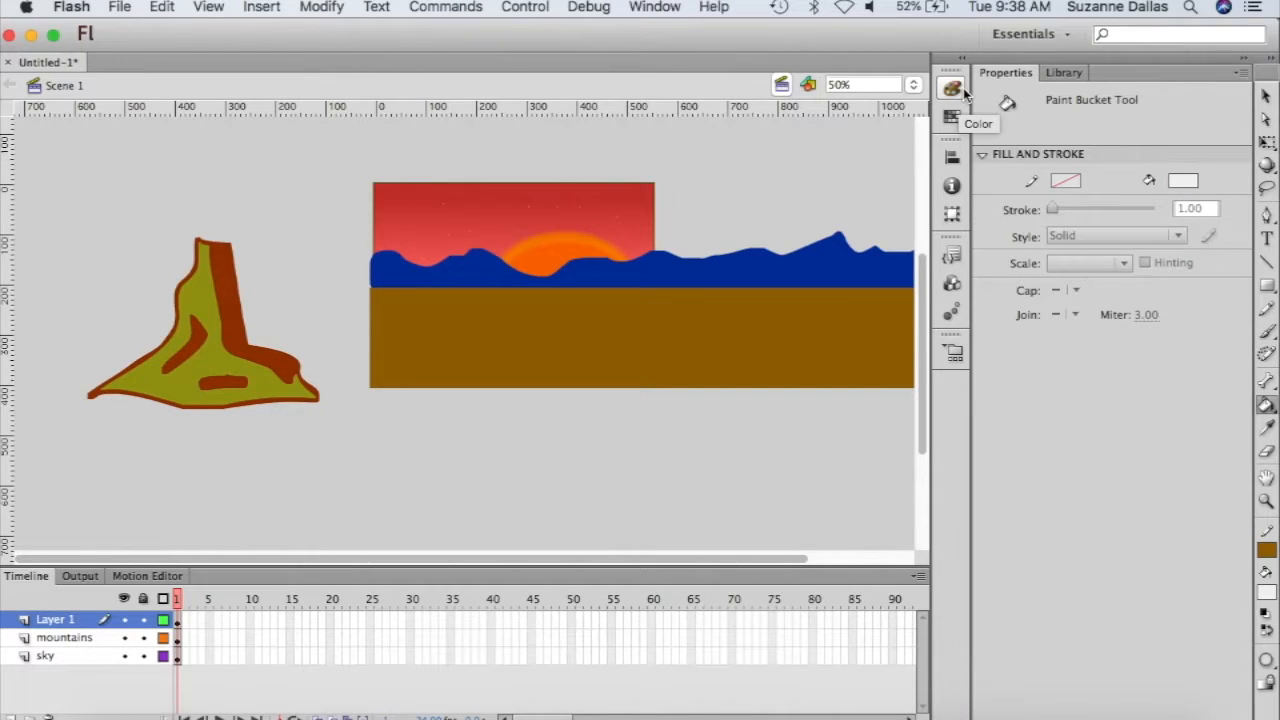
pyautogui.click(963, 88)
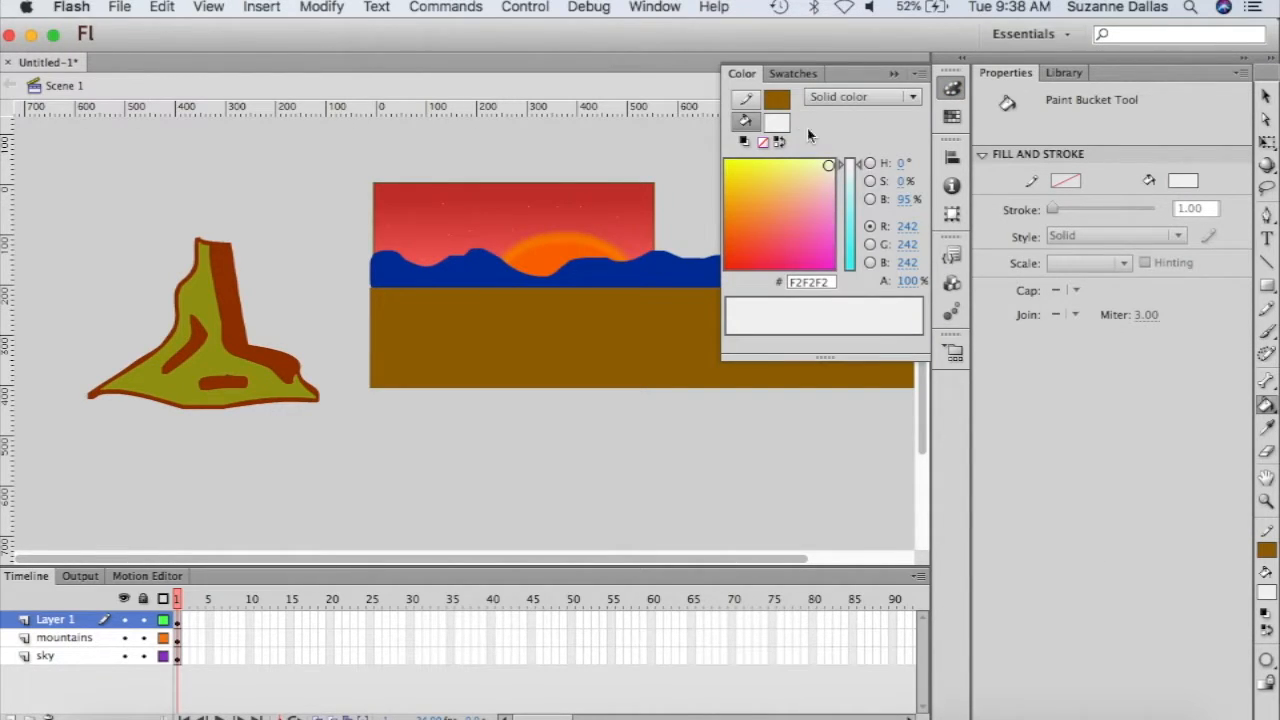
pyautogui.click(779, 122)
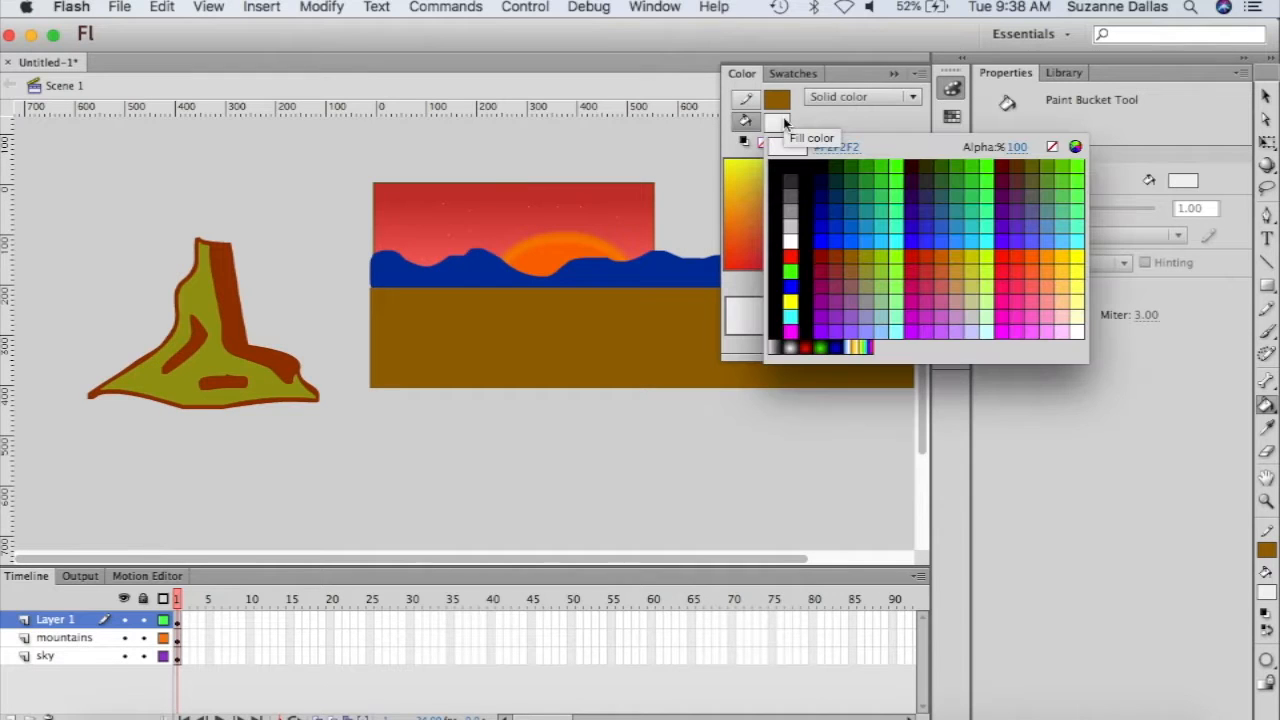
pyautogui.click(965, 252)
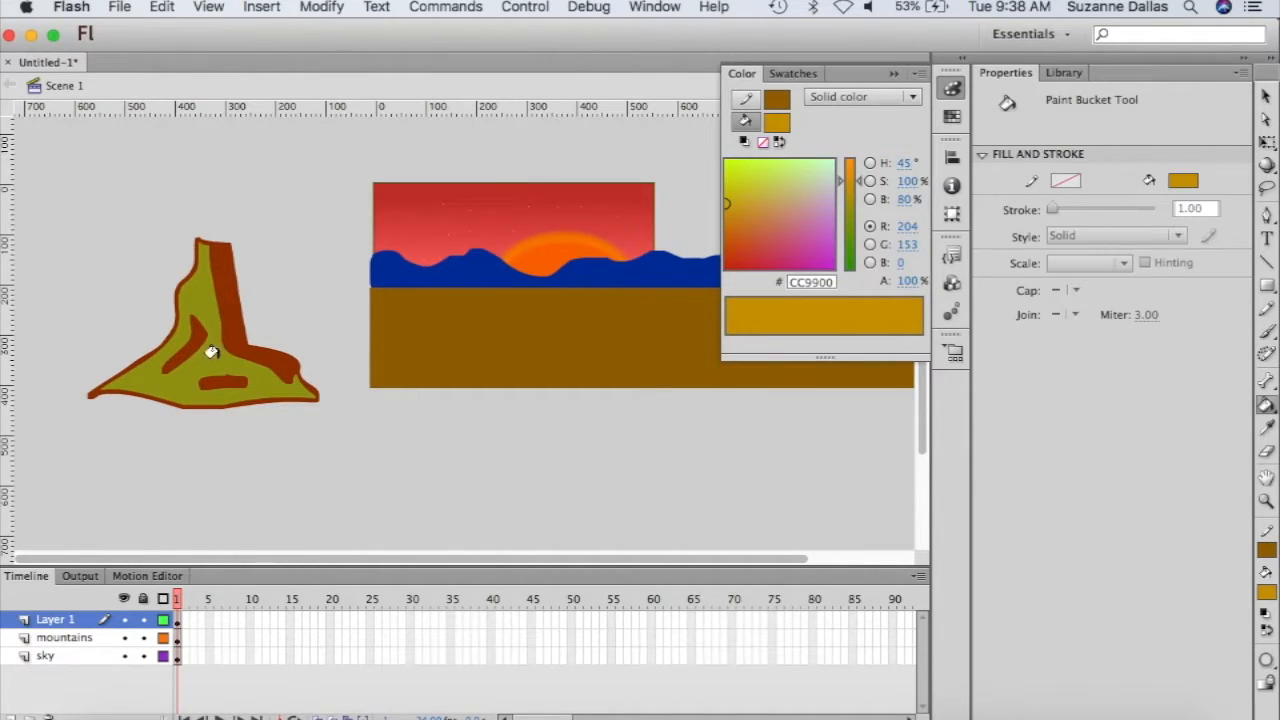
pyautogui.click(210, 352)
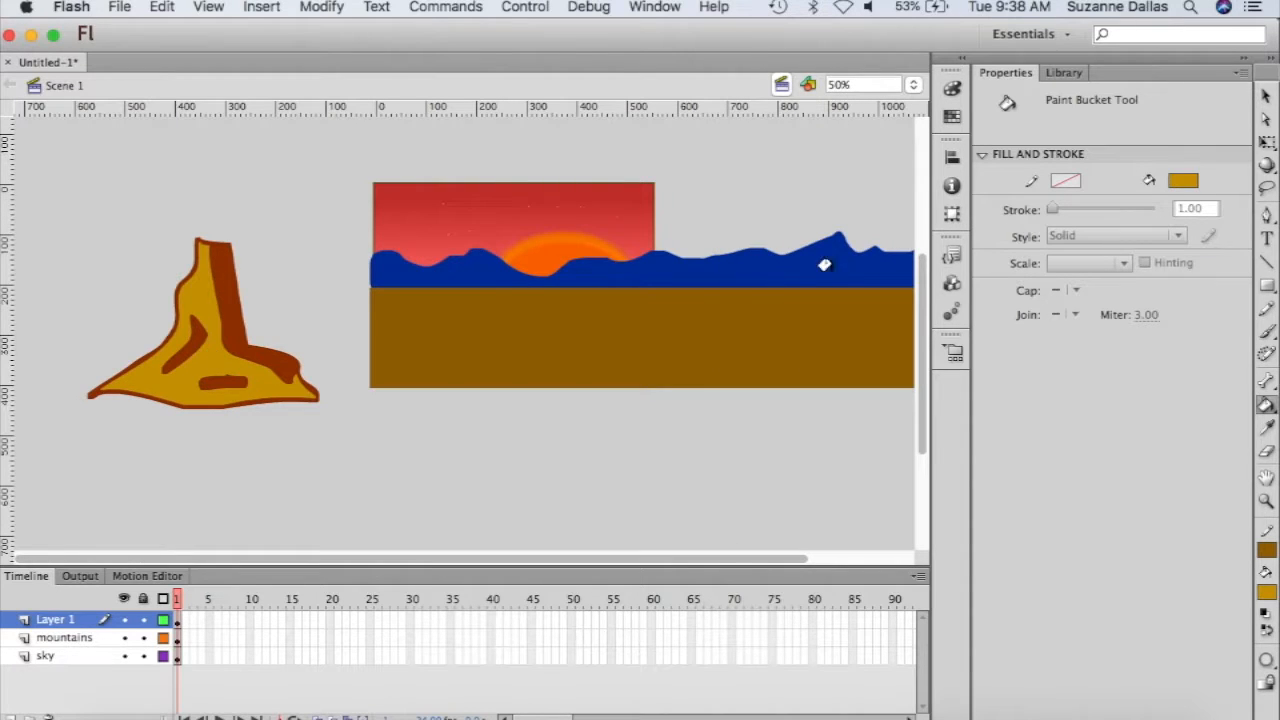
# - Move the whole rock formation onto the right part of the stage and shrink it to about 180 by 193 px
pyautogui.click(1265, 95)
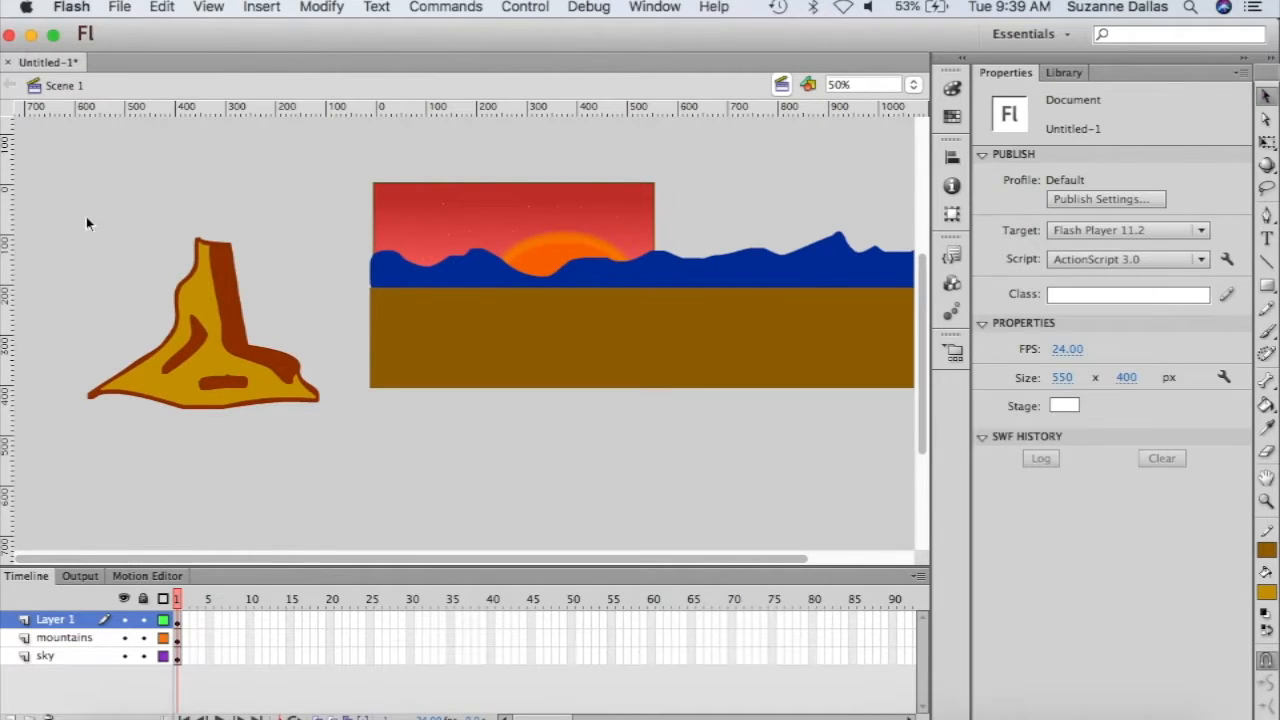
pyautogui.moveTo(64, 200); pyautogui.dragTo(340, 448)
pyautogui.moveTo(214, 366); pyautogui.dragTo(597, 320)
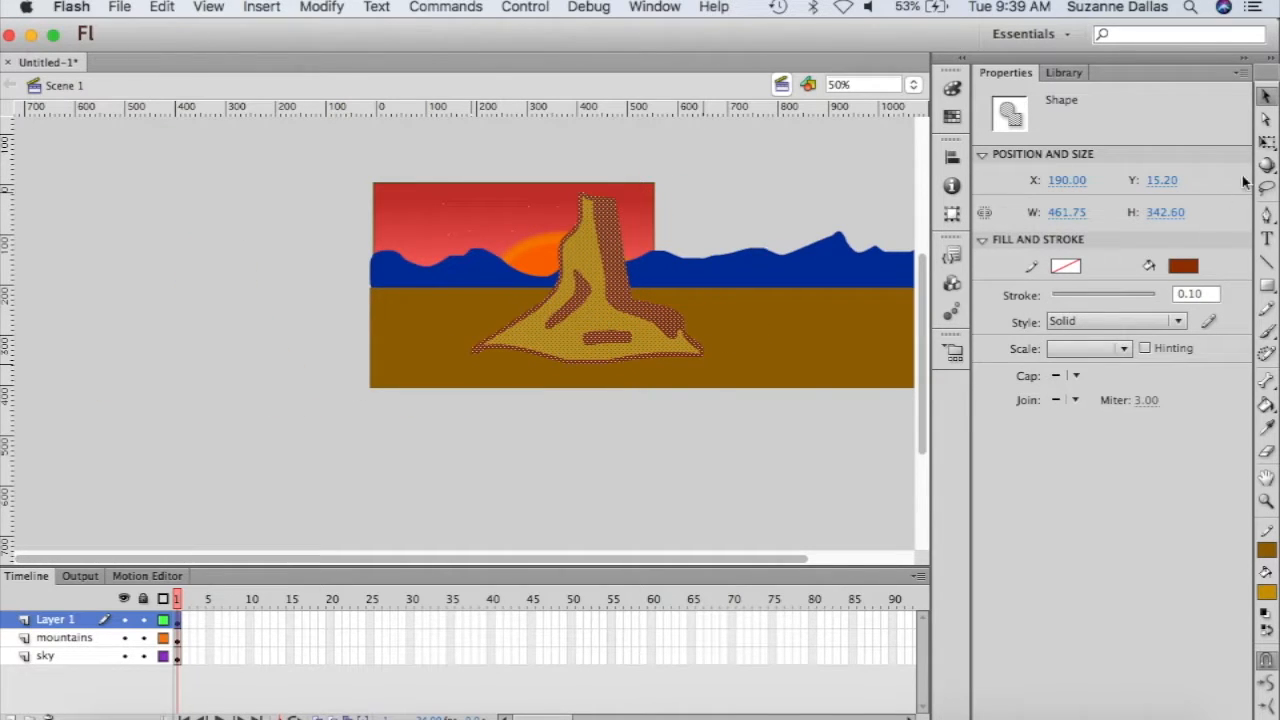
pyautogui.click(1266, 142)
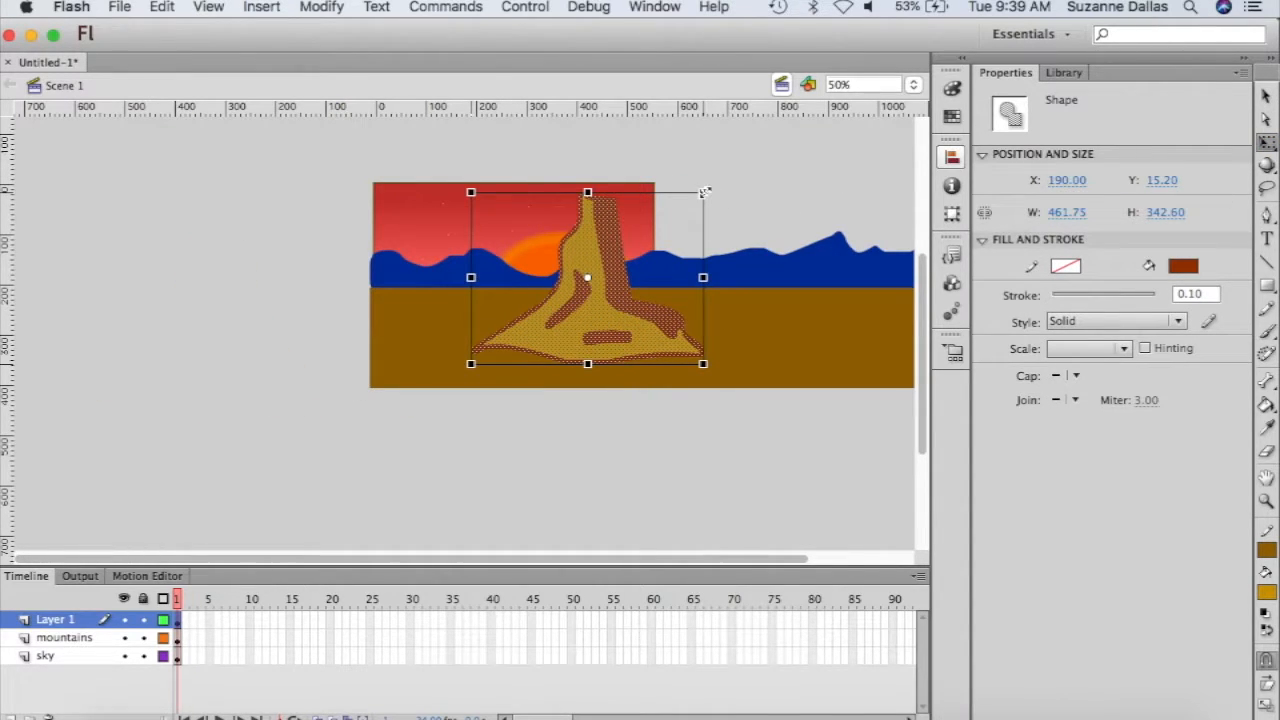
pyautogui.moveTo(703, 192); pyautogui.dragTo(562, 267)
pyautogui.moveTo(516, 344); pyautogui.dragTo(608, 317)
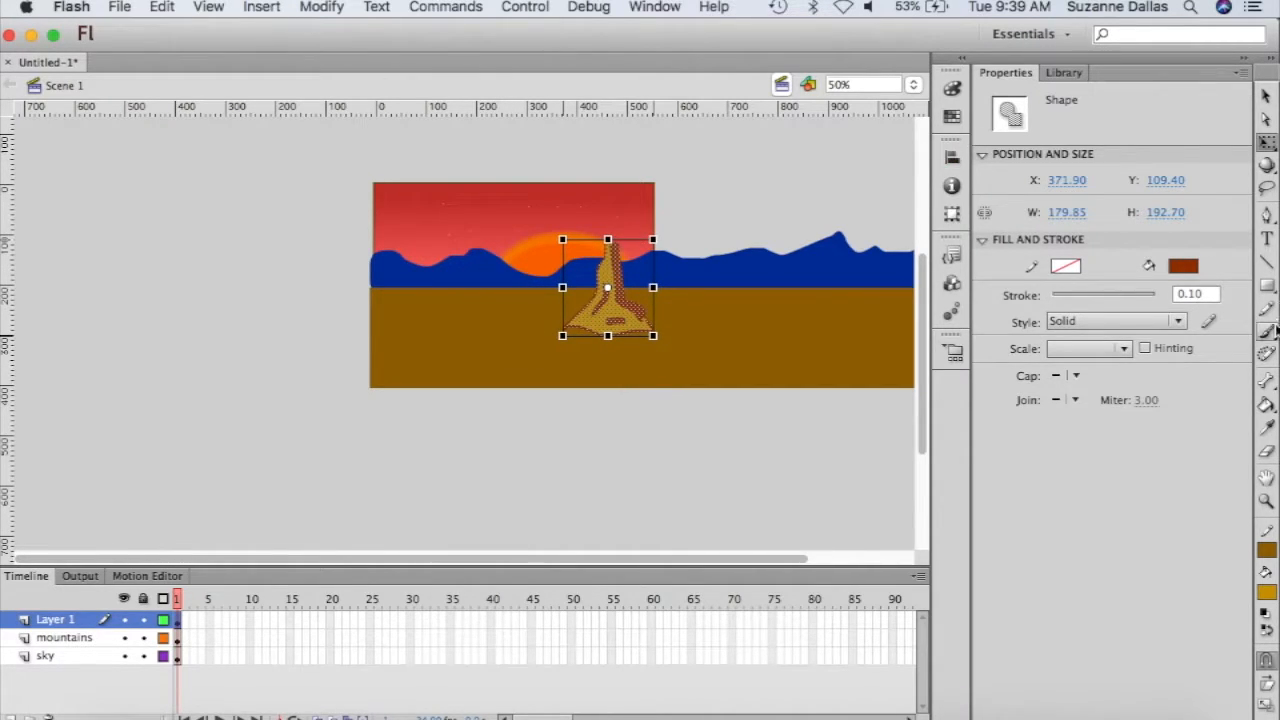
pyautogui.click(1273, 333)
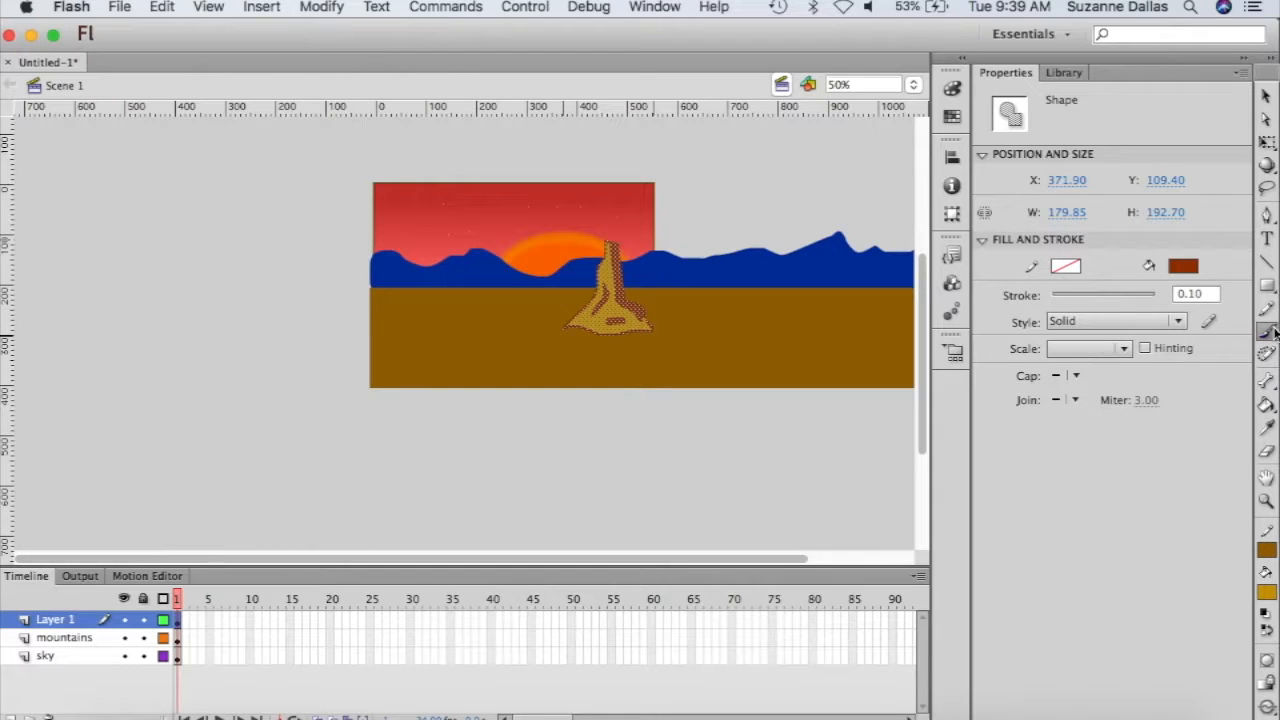
pyautogui.click(1267, 593)
pyautogui.click(975, 462)
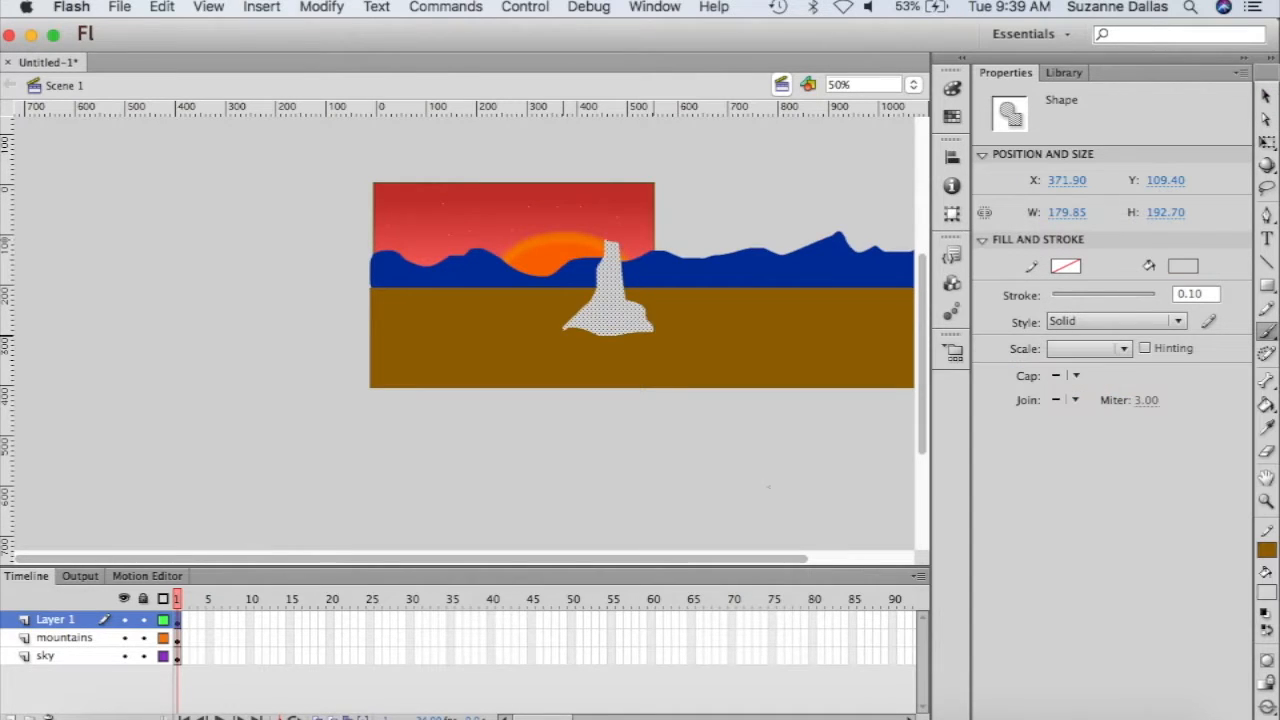
pyautogui.press('super+z')
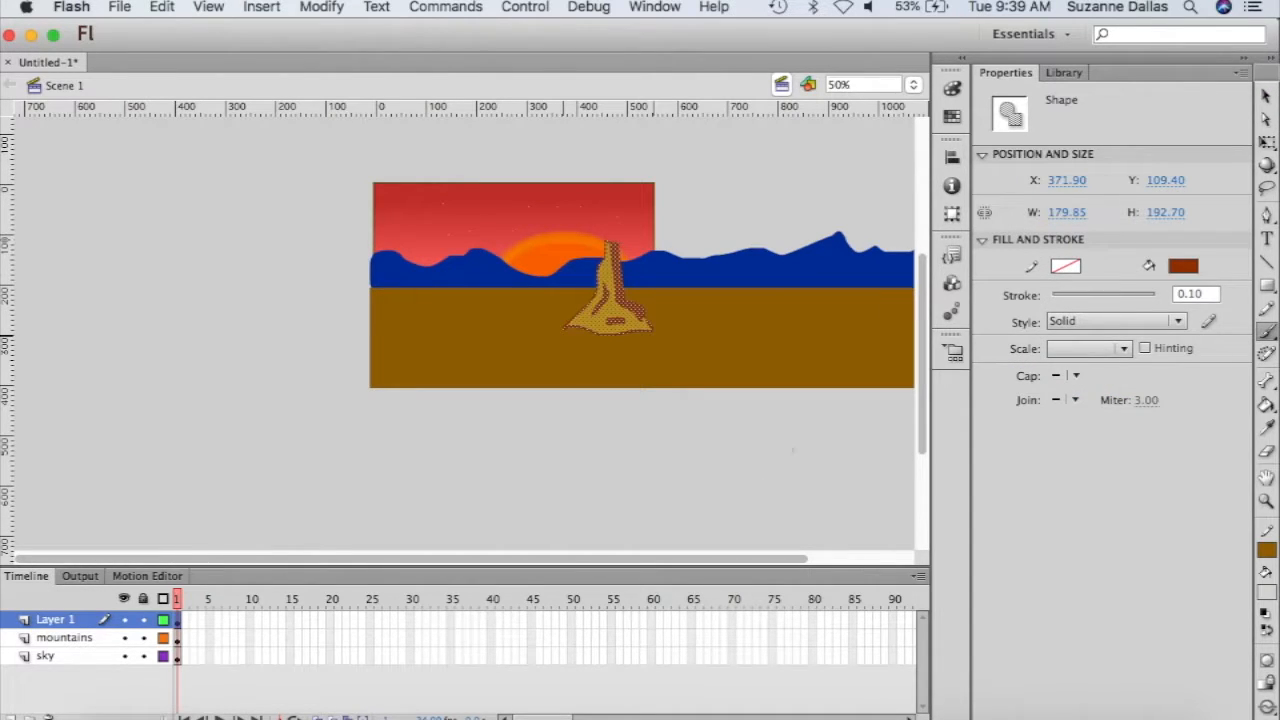
# - Deselect the rock and brush small dark maroon specks scattered across the brown ground
pyautogui.click(1265, 96)
pyautogui.click(801, 463)
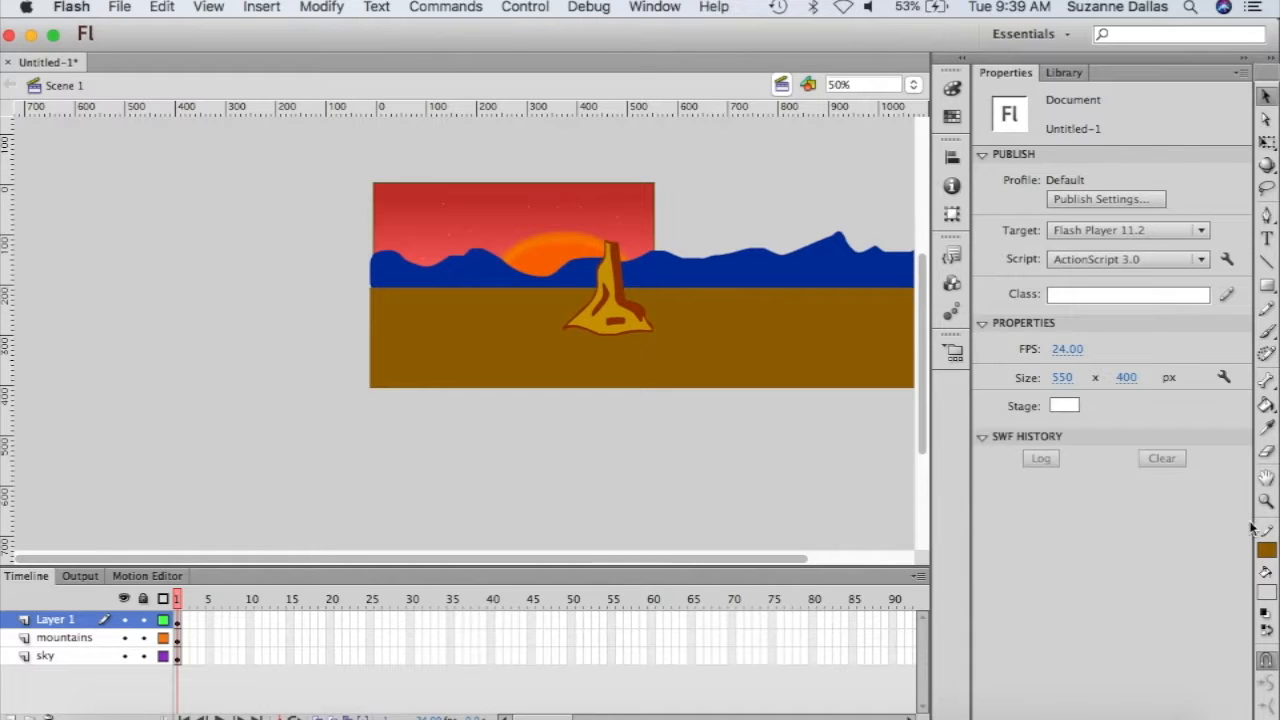
pyautogui.click(1267, 594)
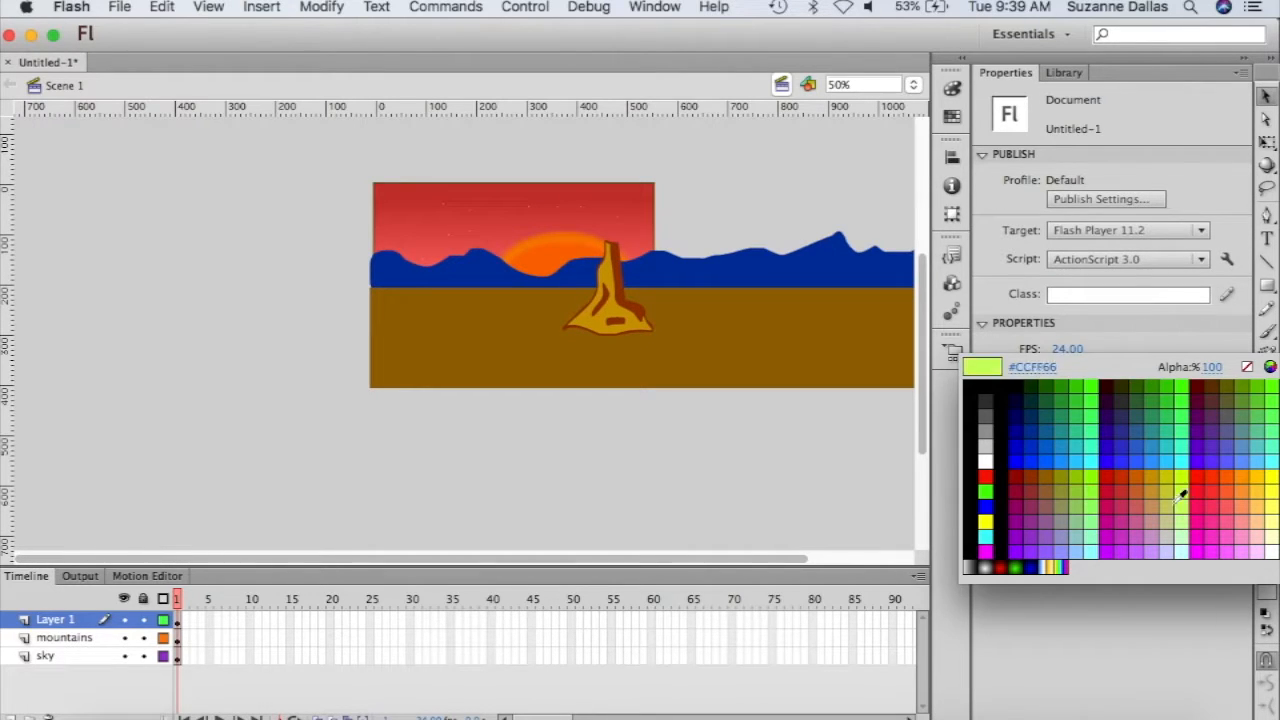
pyautogui.click(1200, 383)
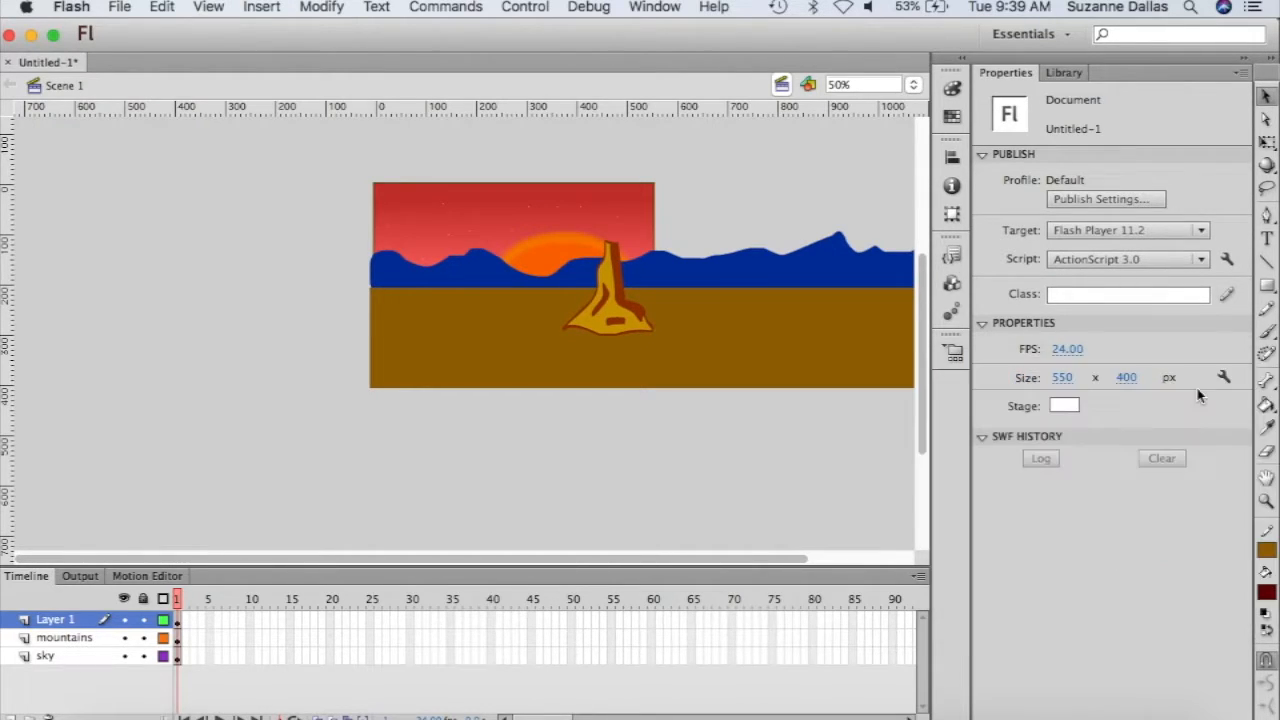
pyautogui.click(1266, 331)
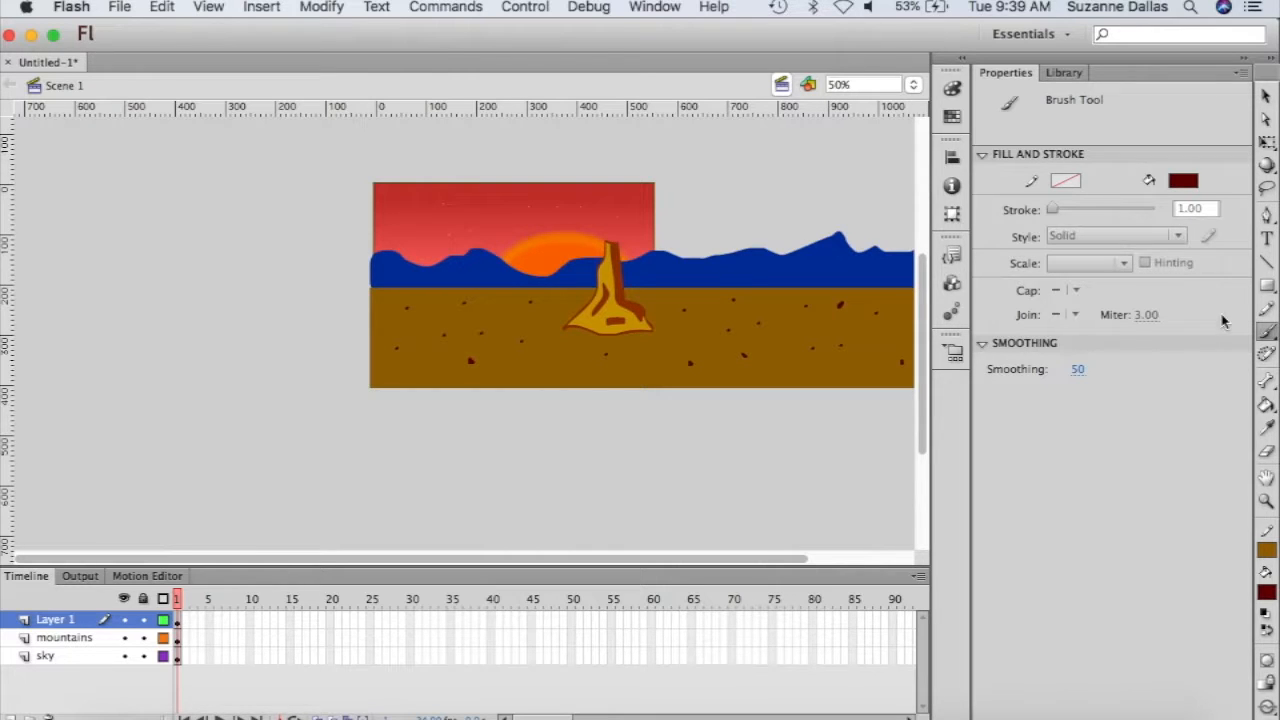
pyautogui.click(1266, 331)
# - Sample the rock's reddish brown and brush the closed outline of a wider, two-peaked rock formation in the empty area left of the stage
pyautogui.click(1266, 427)
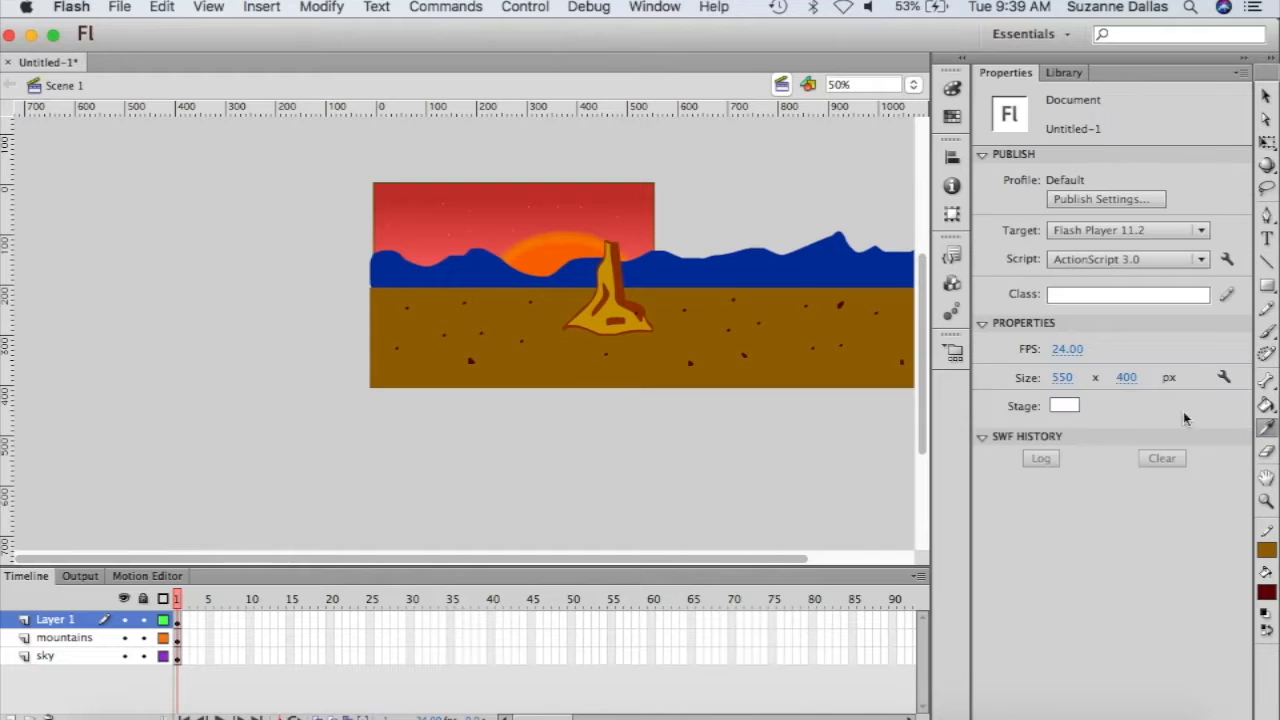
pyautogui.click(645, 300)
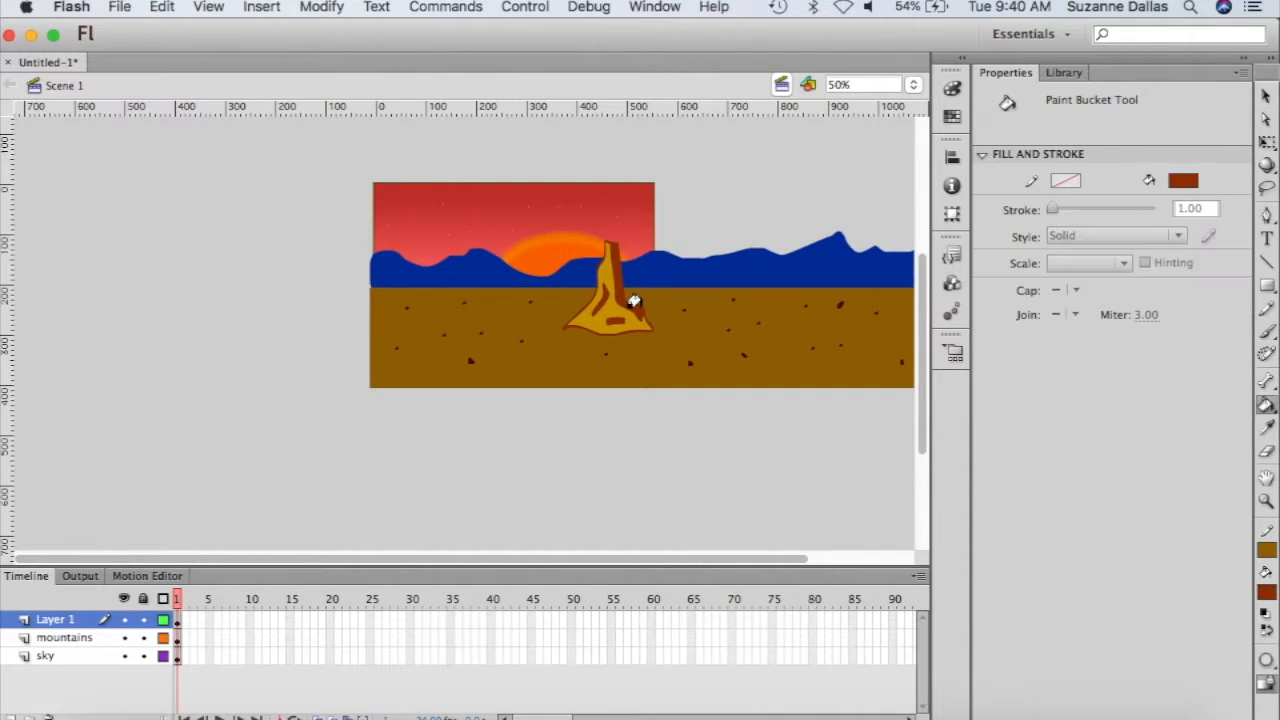
pyautogui.click(1266, 332)
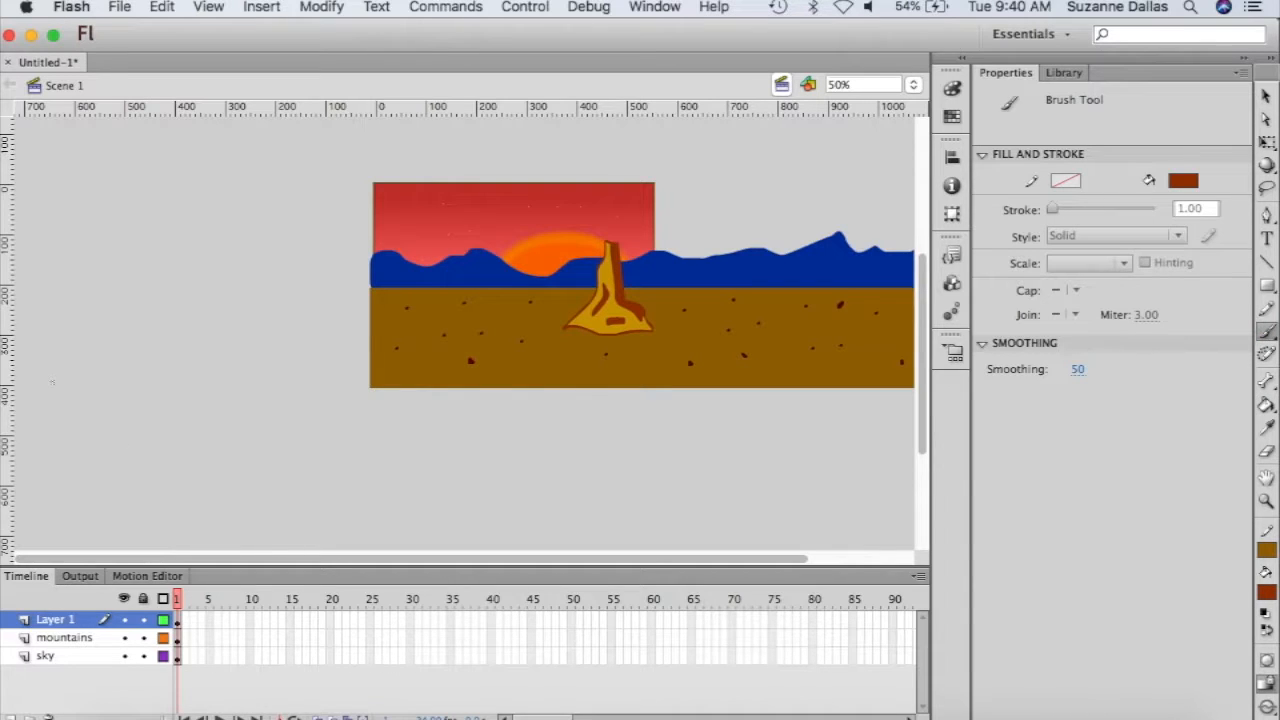
pyautogui.moveTo(52, 381)
pyautogui.mouseDown()
pyautogui.moveTo(118, 325)
pyautogui.moveTo(122, 266)
pyautogui.moveTo(152, 250)
pyautogui.moveTo(170, 288)
pyautogui.moveTo(204, 284)
pyautogui.moveTo(222, 330)
pyautogui.moveTo(262, 330)
pyautogui.moveTo(320, 386)
pyautogui.moveTo(98, 393)
pyautogui.moveTo(57, 378)
pyautogui.mouseUp()
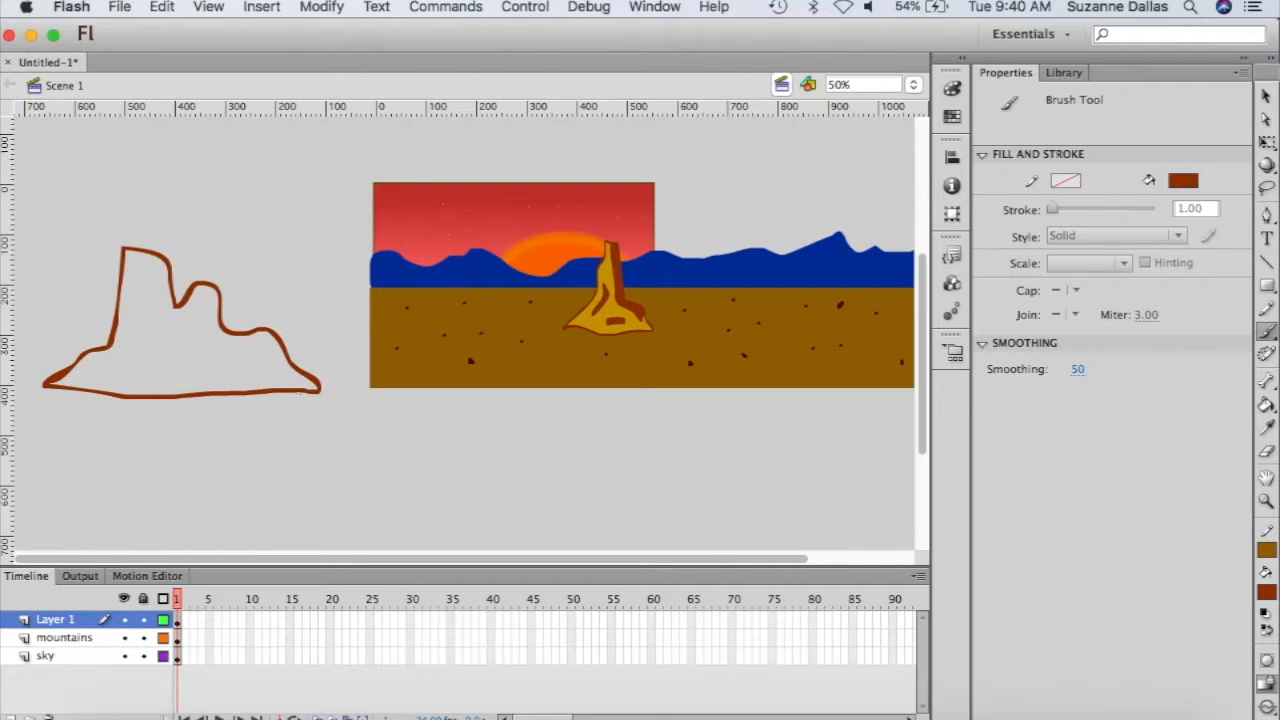
# - Brush shadow outlines along both sides and inside the second rock formation, and fill each one with the same reddish brown
pyautogui.moveTo(297, 389); pyautogui.dragTo(236, 336)
pyautogui.moveTo(143, 252)
pyautogui.mouseDown()
pyautogui.moveTo(136, 332)
pyautogui.moveTo(64, 372)
pyautogui.mouseUp()
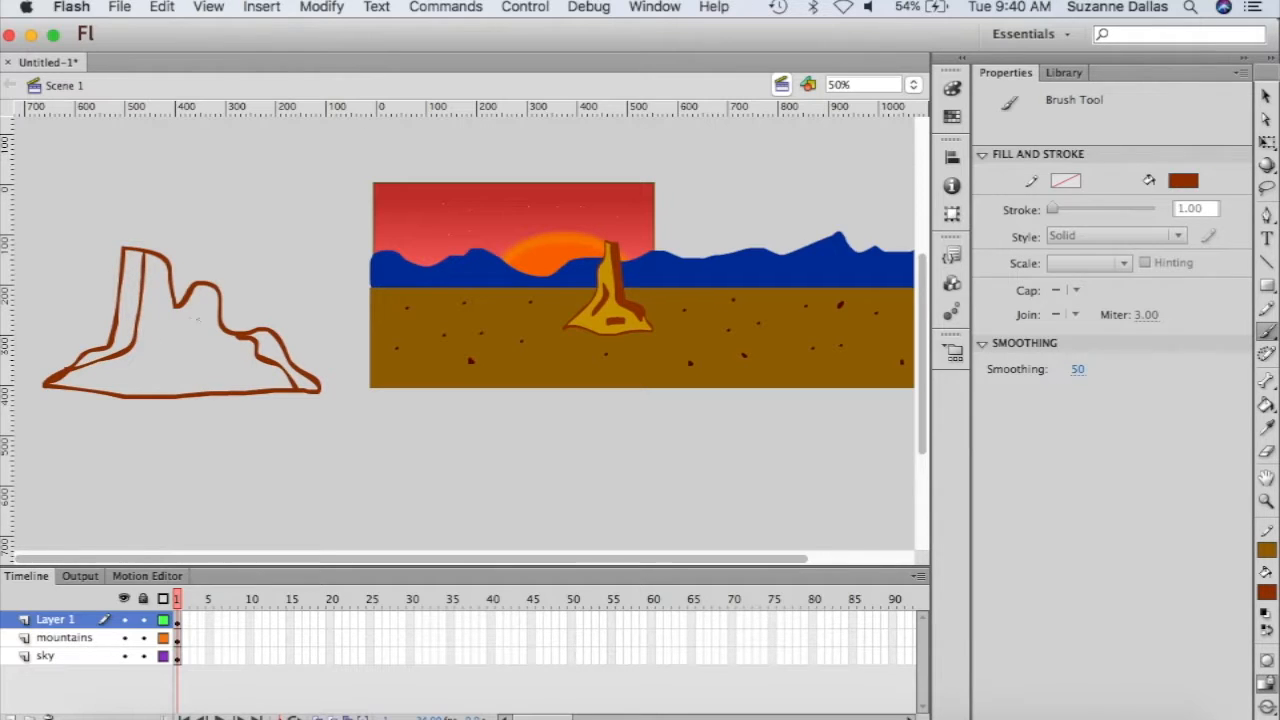
pyautogui.moveTo(187, 318)
pyautogui.mouseDown()
pyautogui.moveTo(229, 358)
pyautogui.moveTo(184, 319)
pyautogui.mouseUp()
pyautogui.moveTo(167, 381)
pyautogui.mouseDown()
pyautogui.moveTo(146, 380)
pyautogui.moveTo(217, 377)
pyautogui.moveTo(175, 368)
pyautogui.moveTo(178, 355)
pyautogui.mouseUp()
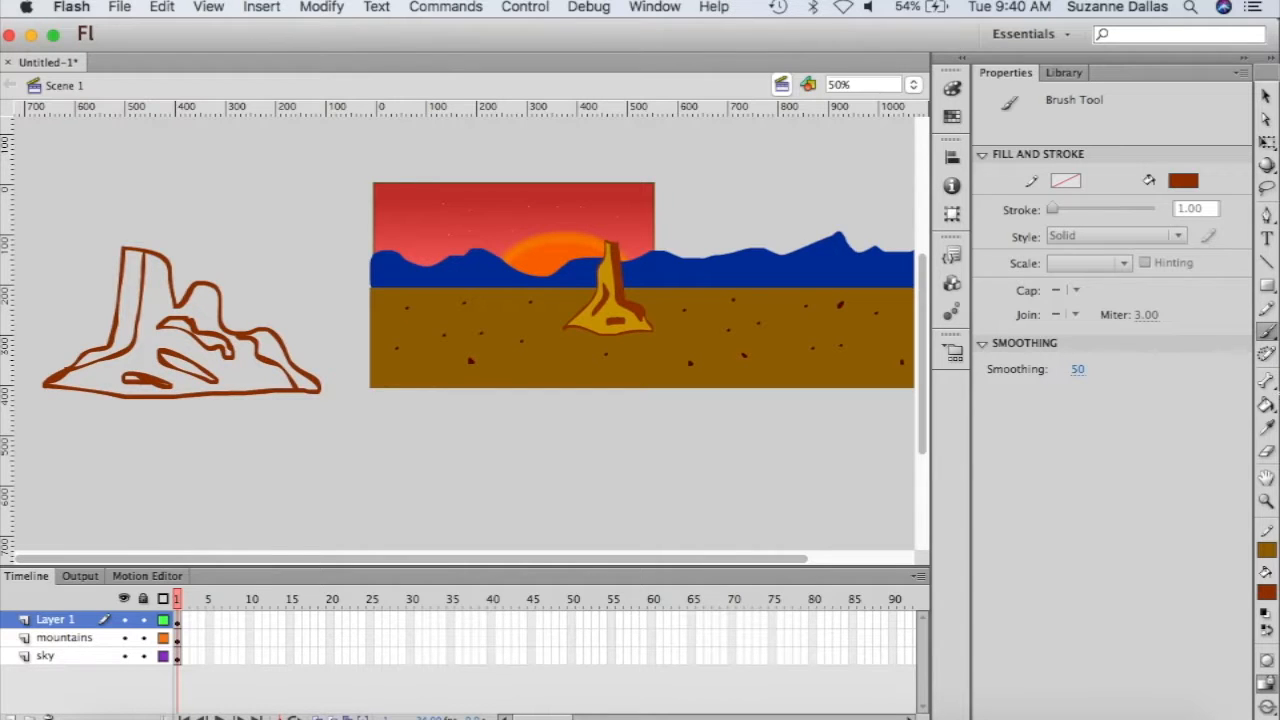
pyautogui.click(1266, 404)
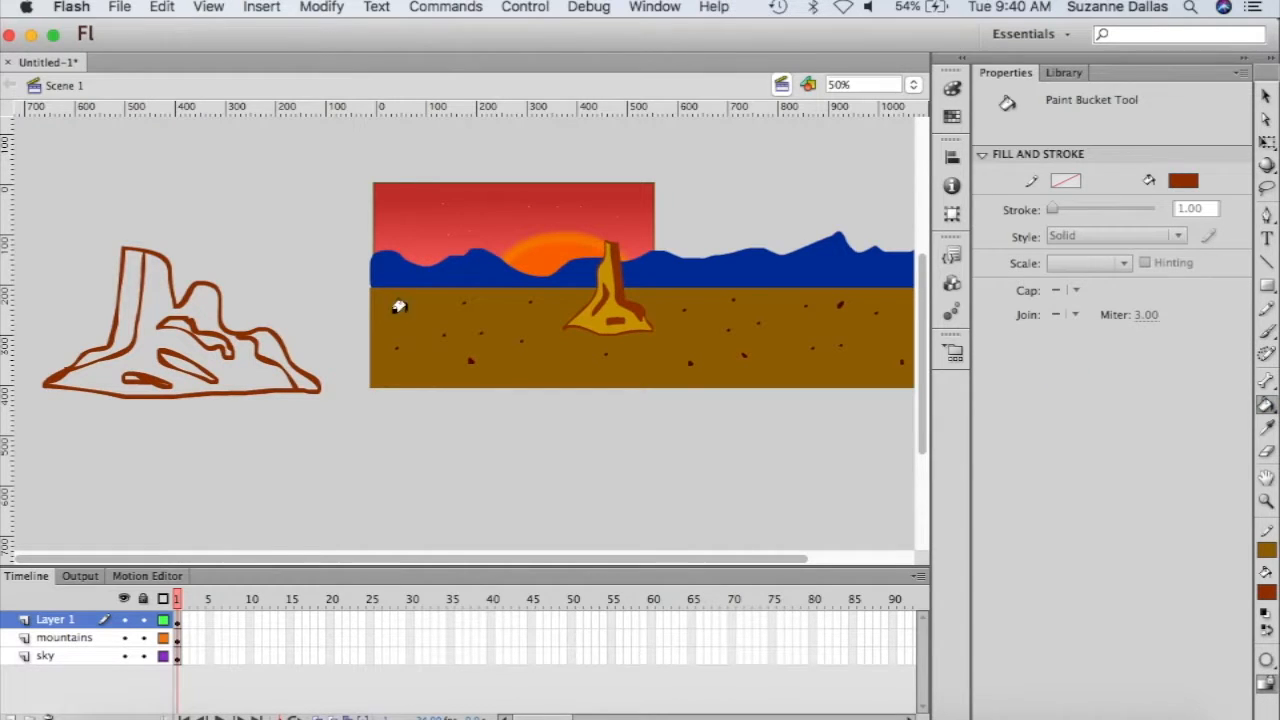
pyautogui.click(131, 291)
pyautogui.click(182, 318)
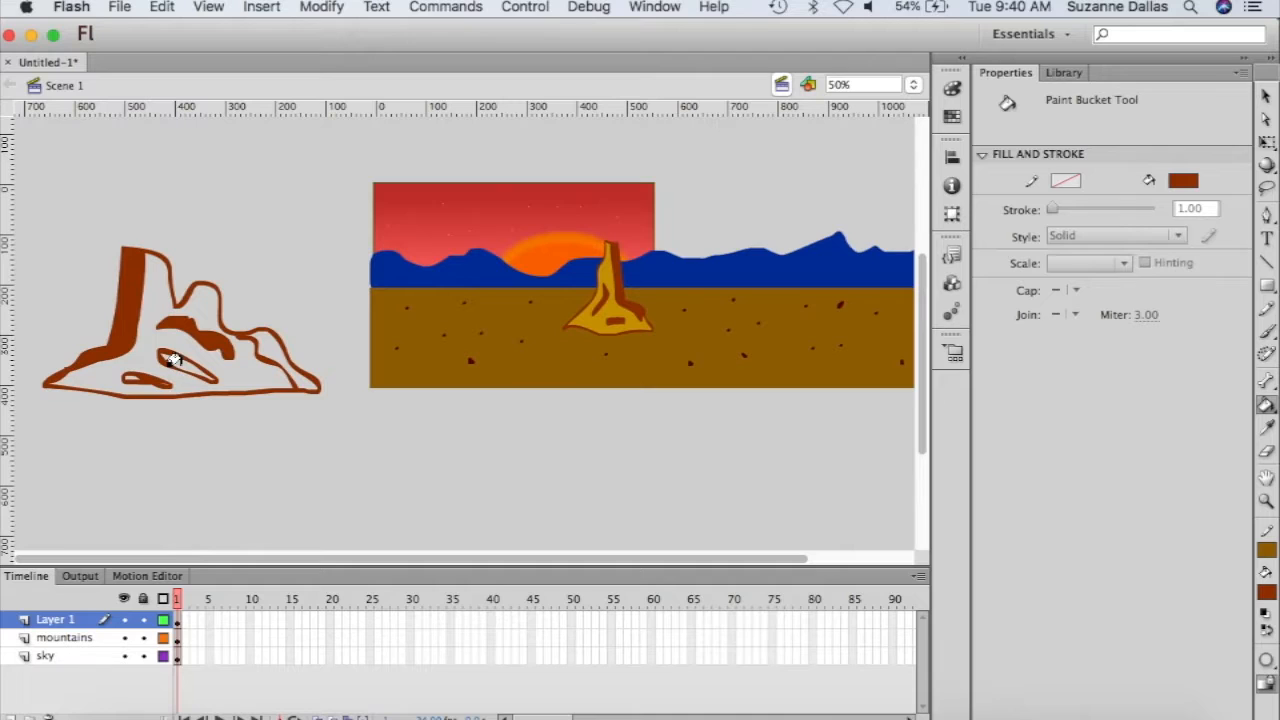
pyautogui.click(176, 372)
pyautogui.click(121, 374)
pyautogui.click(265, 333)
# - Sample the golden brown from the first rock and fill the body of the second rock formation with it
pyautogui.click(1266, 427)
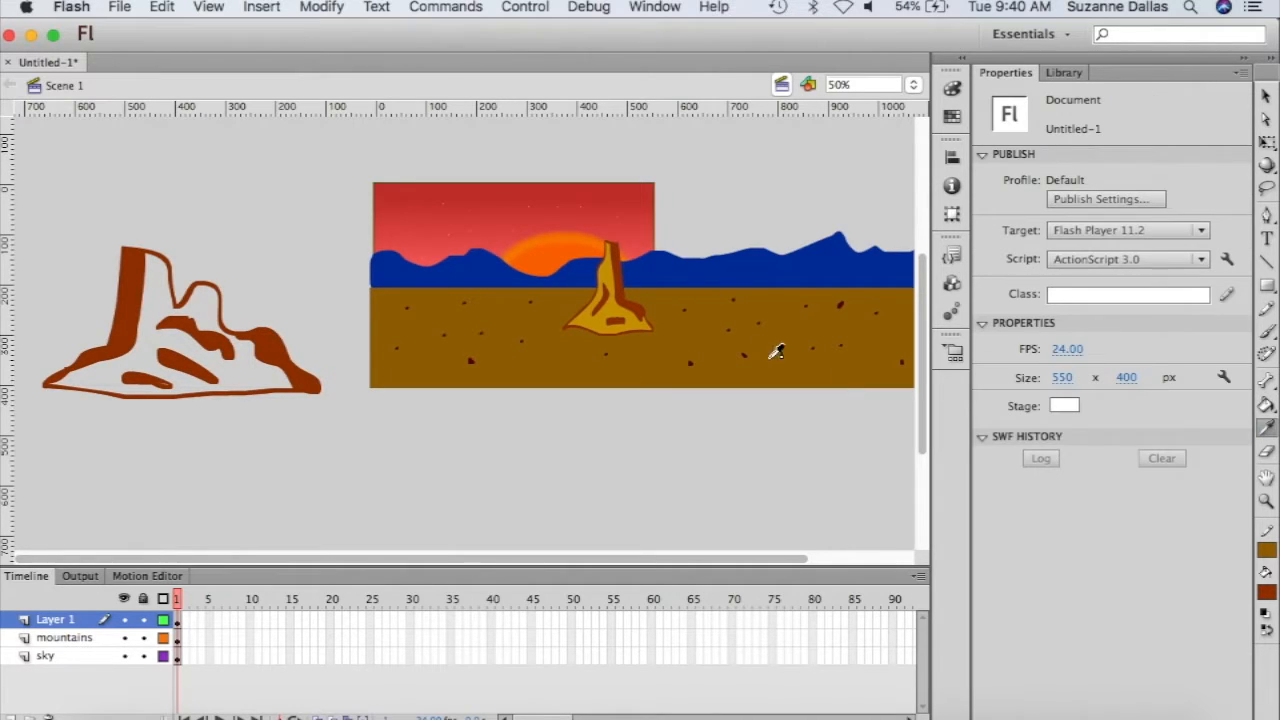
pyautogui.click(606, 303)
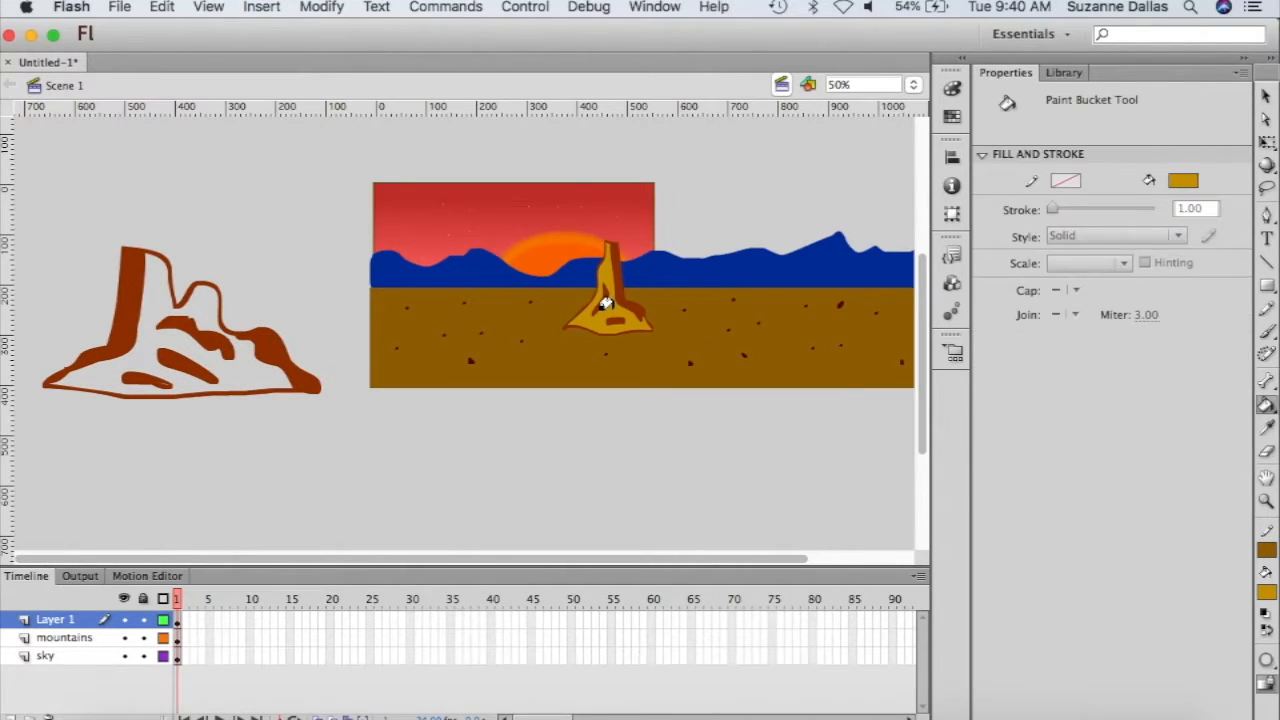
pyautogui.click(256, 367)
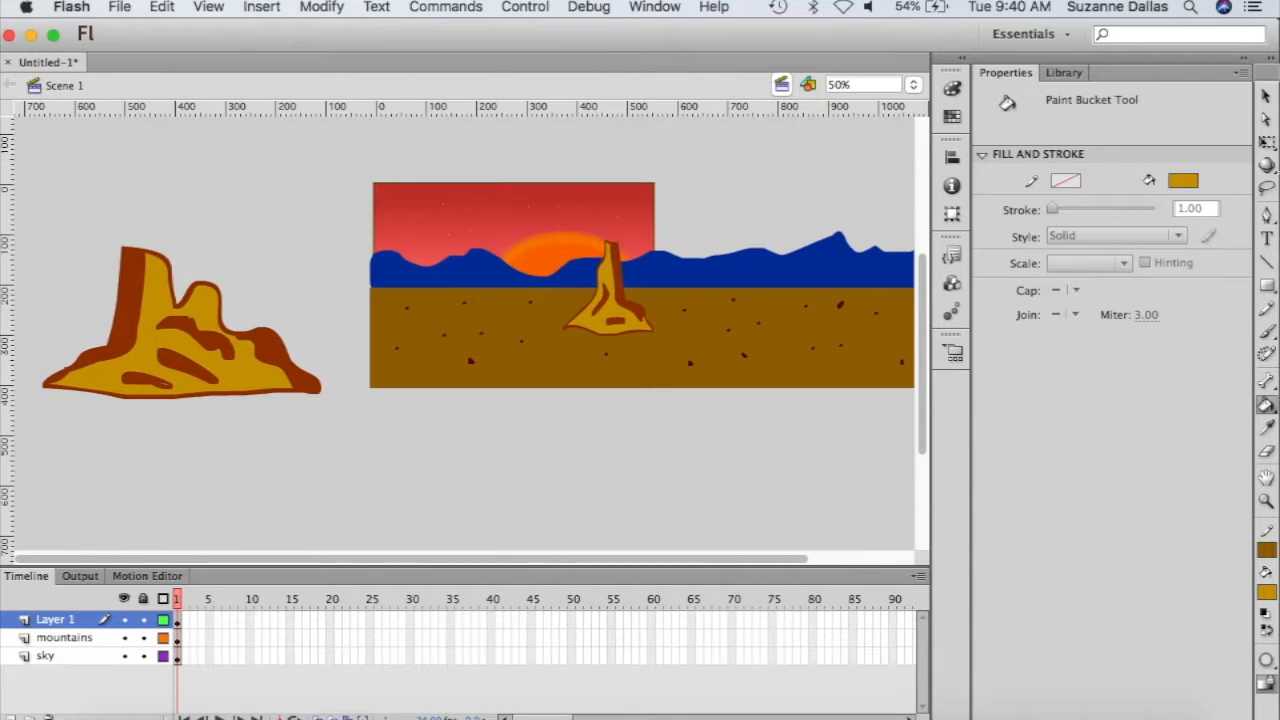
# - Move the second rock formation onto the stage left of the first rock and shrink it to about 322 by 185 px
pyautogui.click(1266, 96)
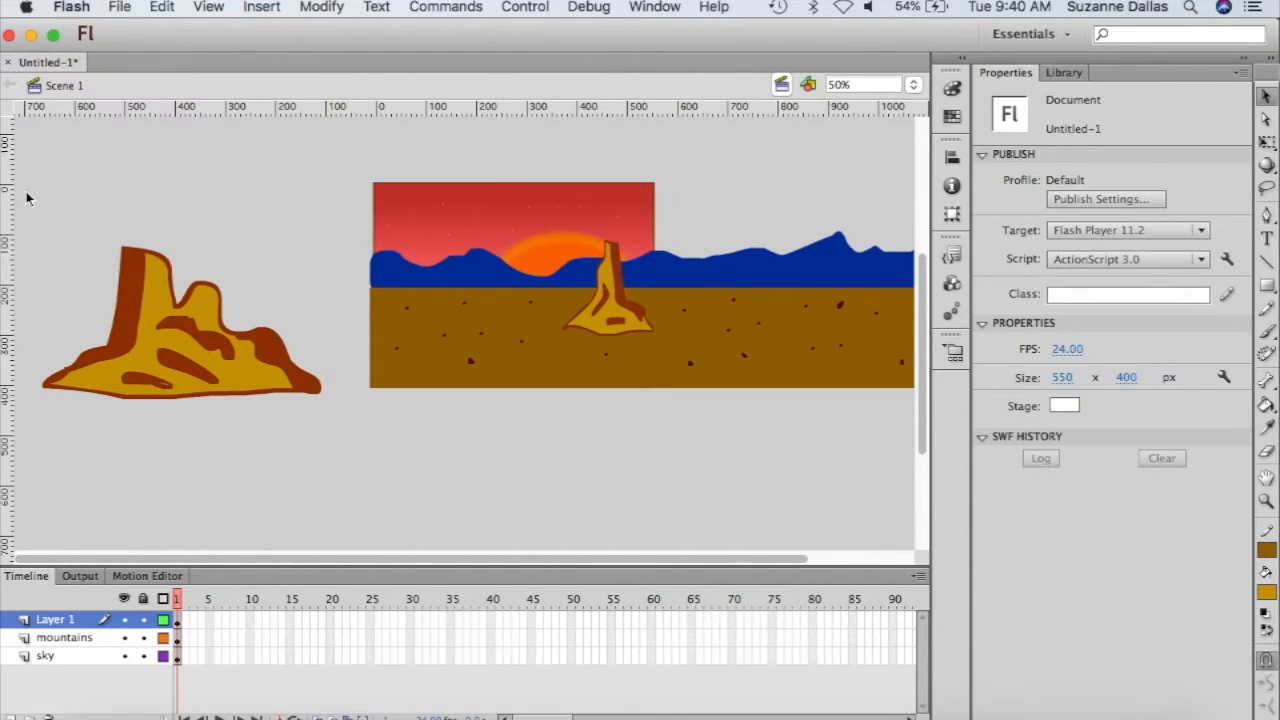
pyautogui.moveTo(27, 197)
pyautogui.mouseDown()
pyautogui.moveTo(357, 455)
pyautogui.moveTo(344, 456)
pyautogui.mouseUp()
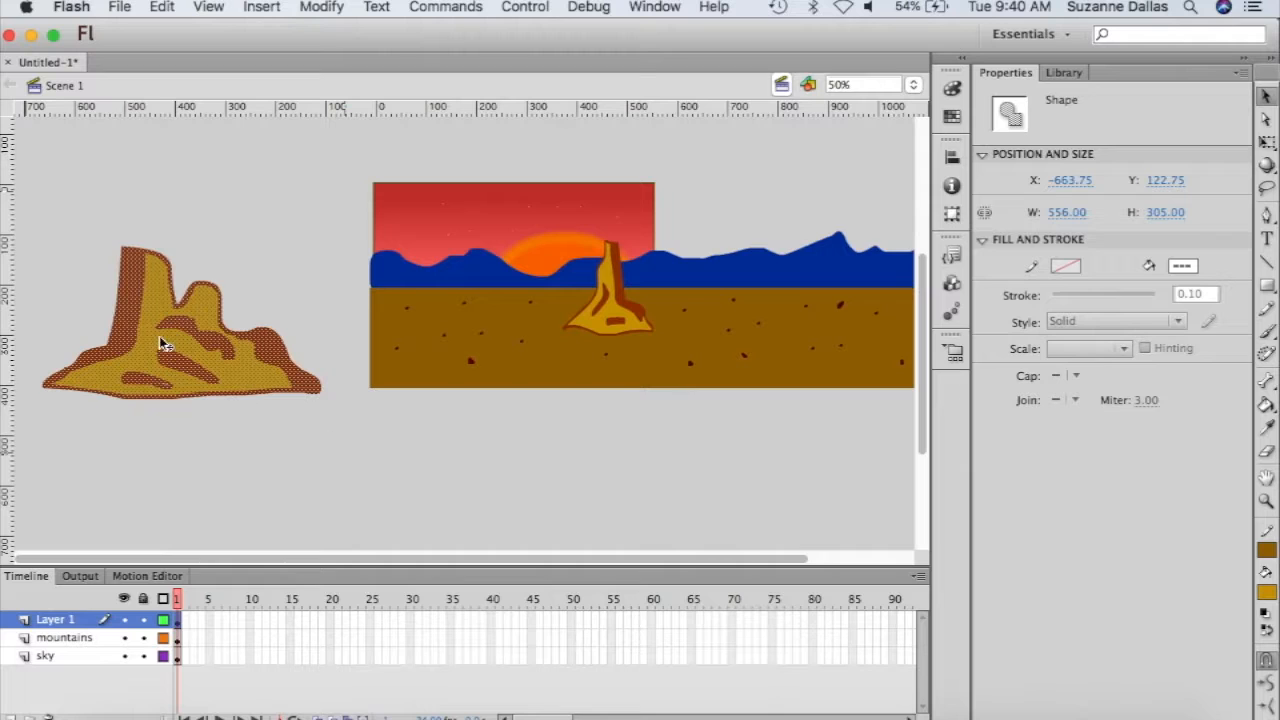
pyautogui.moveTo(159, 343); pyautogui.dragTo(491, 302)
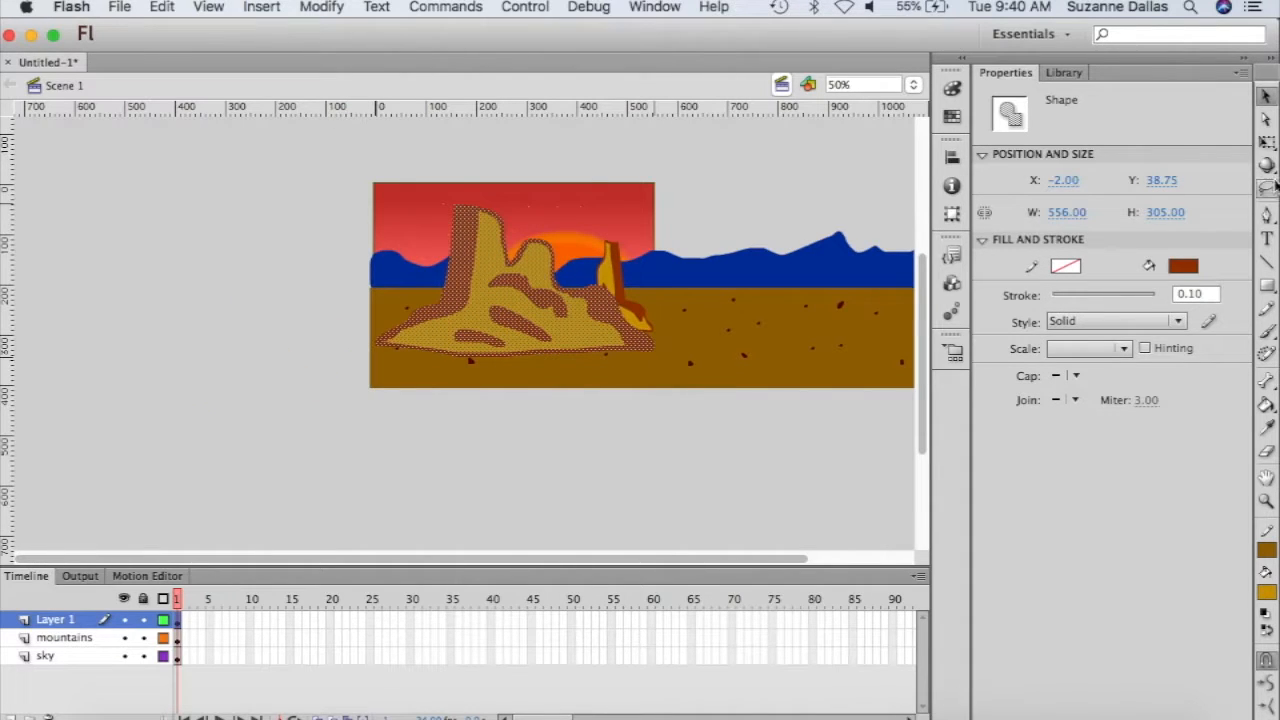
pyautogui.click(1267, 142)
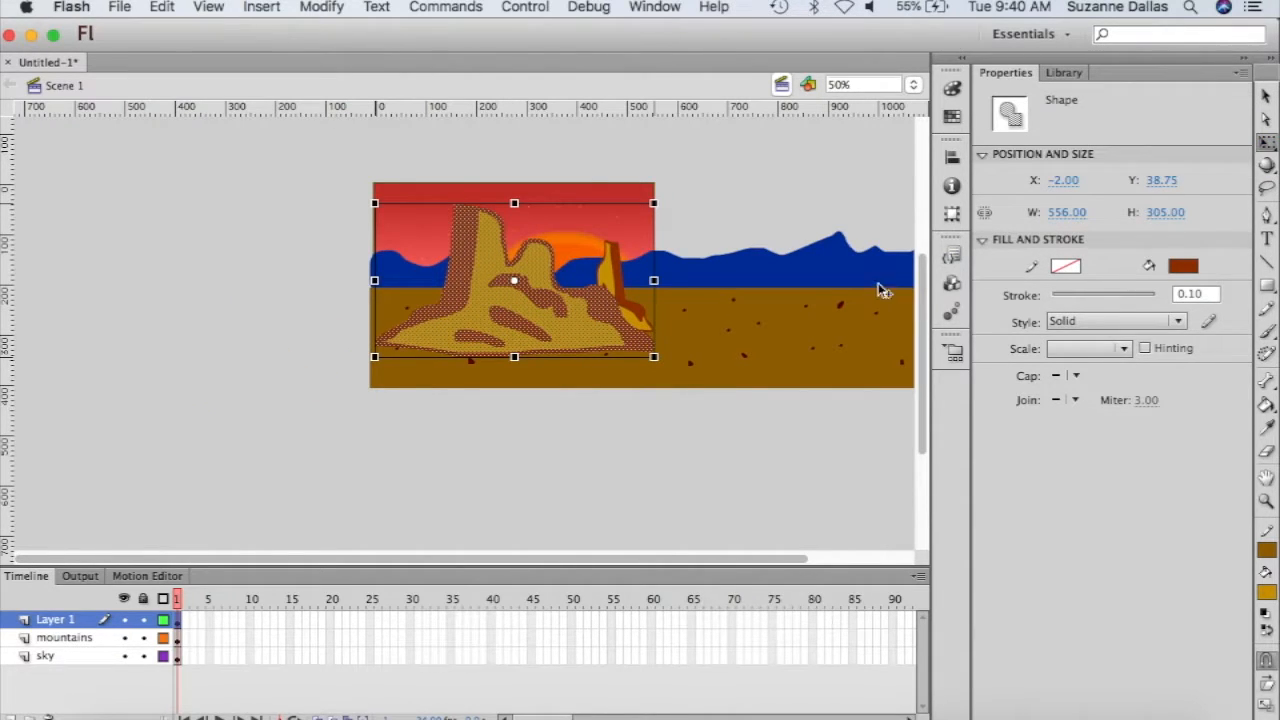
pyautogui.moveTo(653, 204); pyautogui.dragTo(558, 263)
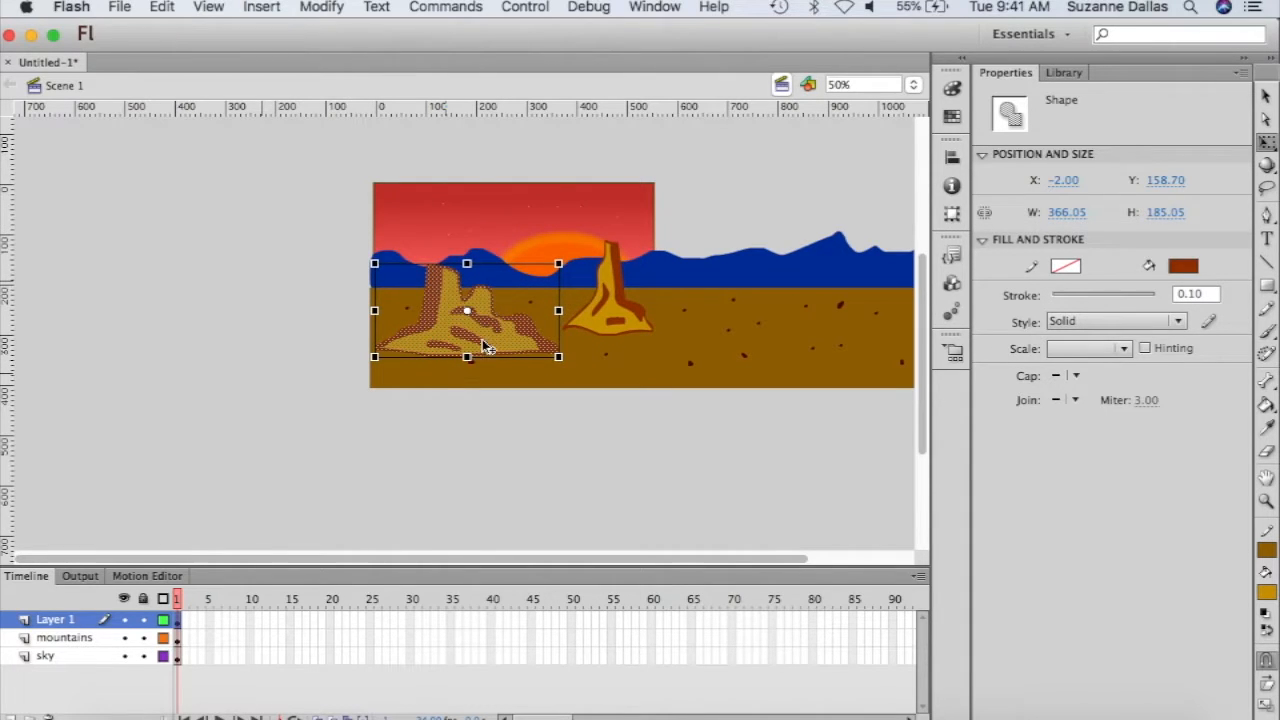
pyautogui.moveTo(484, 346); pyautogui.dragTo(487, 295)
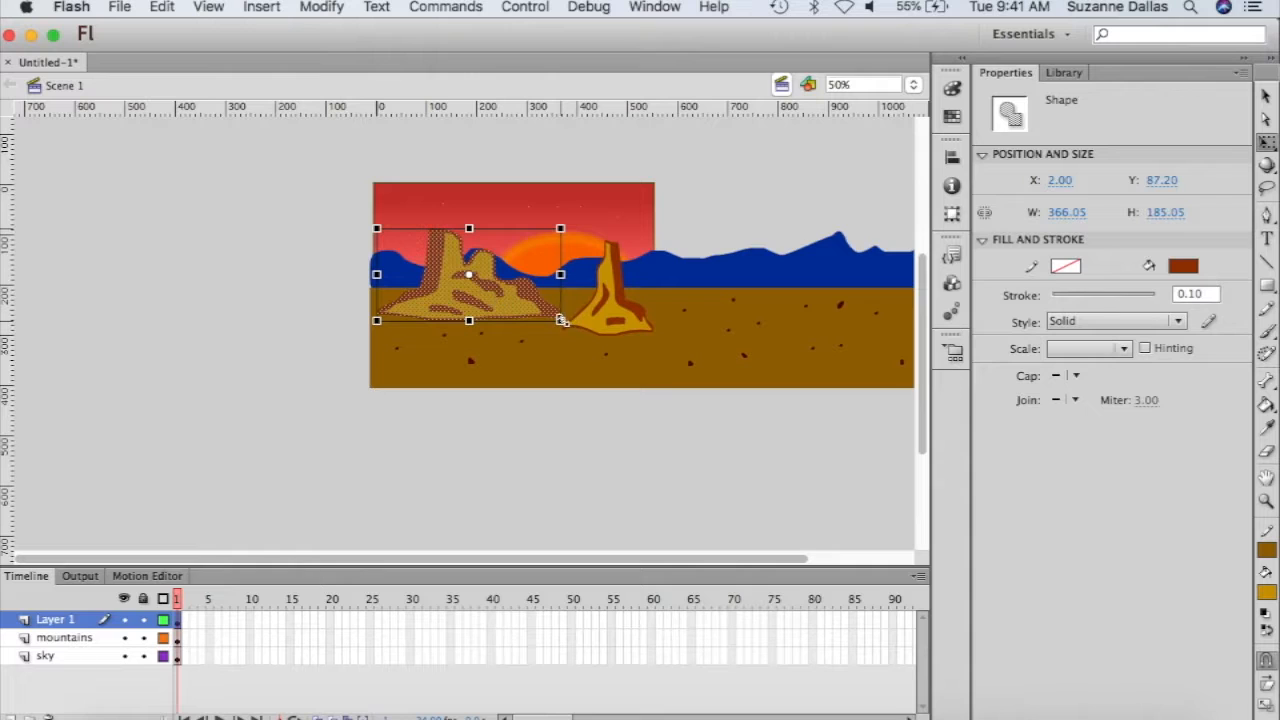
pyautogui.moveTo(560, 320); pyautogui.dragTo(487, 305)
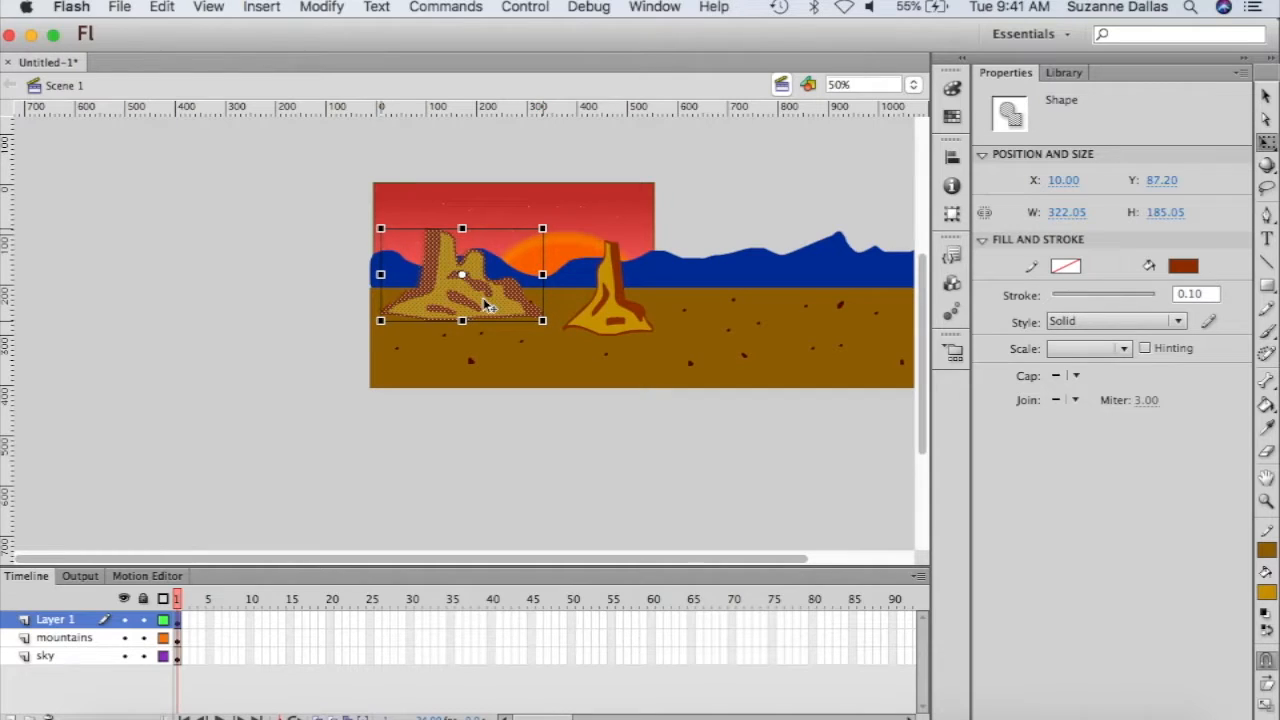
# - Convert both rock formations, the brown ground and its outline together into one graphic symbol named "ground"
pyautogui.click(258, 383)
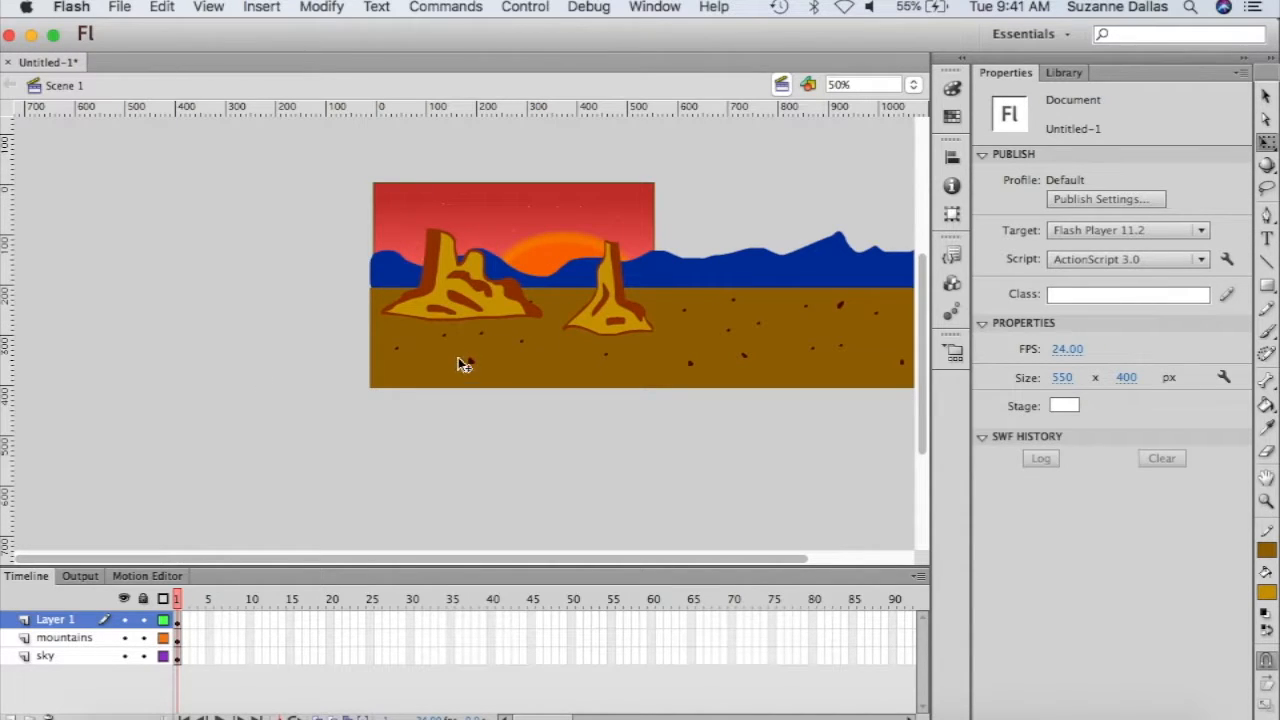
pyautogui.click(479, 305)
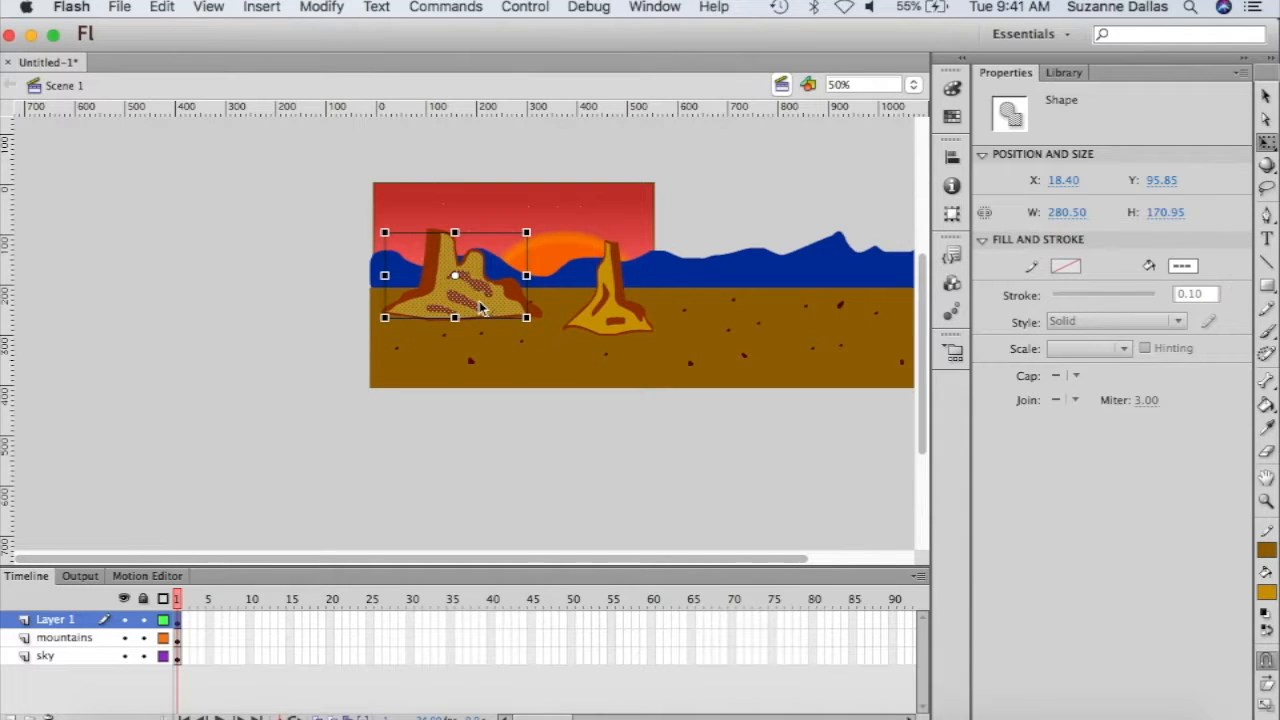
pyautogui.keyDown('shift'); pyautogui.click(431, 276); pyautogui.keyUp('shift')
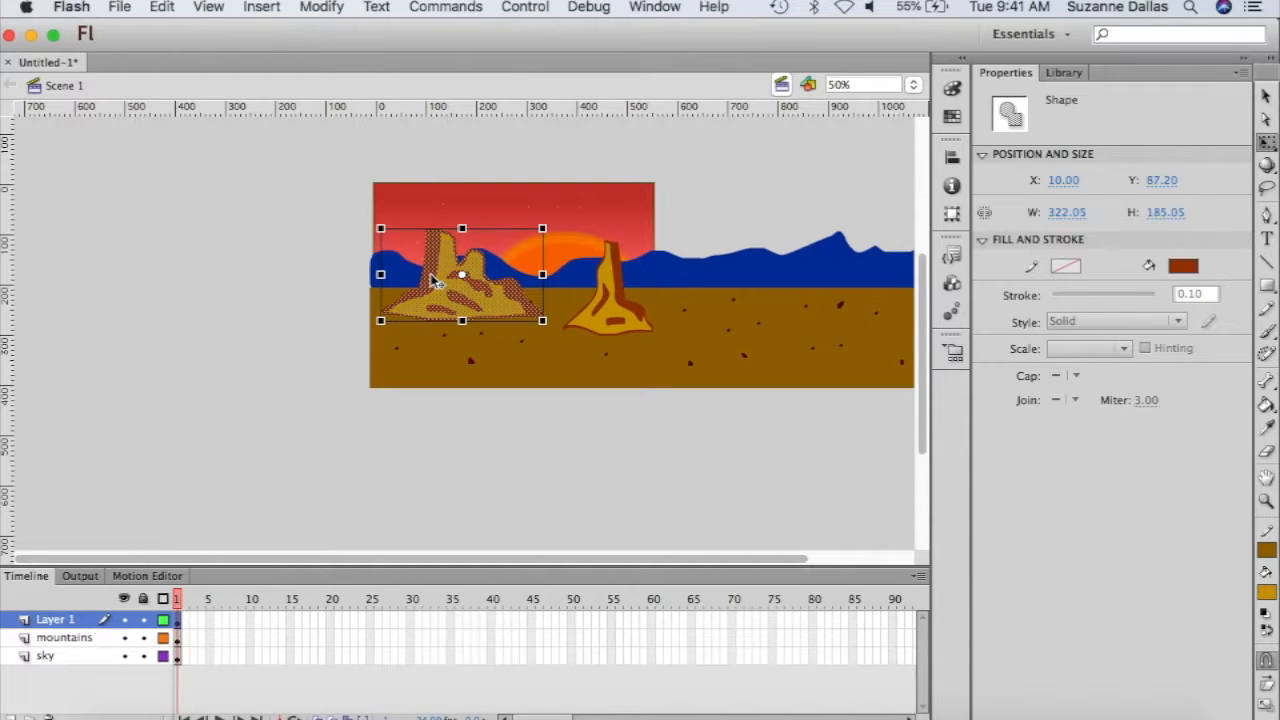
pyautogui.keyDown('shift'); pyautogui.click(613, 318); pyautogui.keyUp('shift')
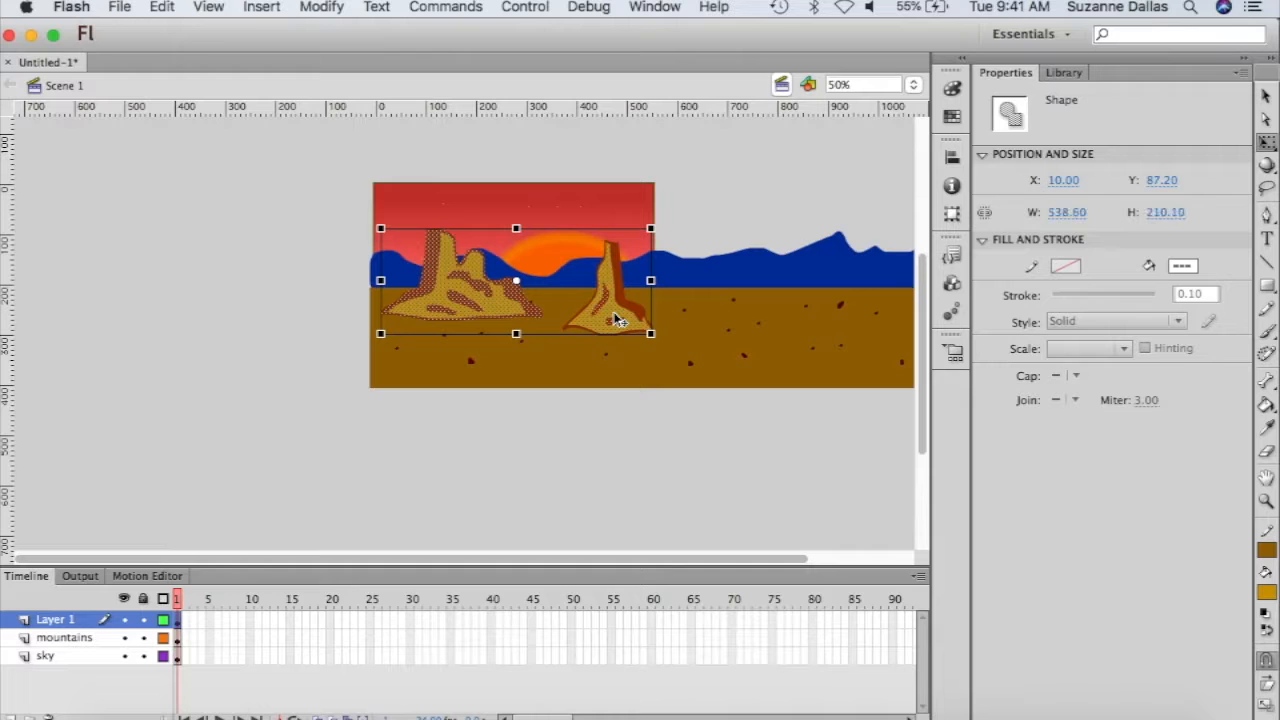
pyautogui.keyDown('shift'); pyautogui.click(617, 318); pyautogui.keyUp('shift')
pyautogui.keyDown('shift'); pyautogui.click(546, 327); pyautogui.keyUp('shift')
pyautogui.keyDown('shift'); pyautogui.doubleClick(546, 327); pyautogui.keyUp('shift')
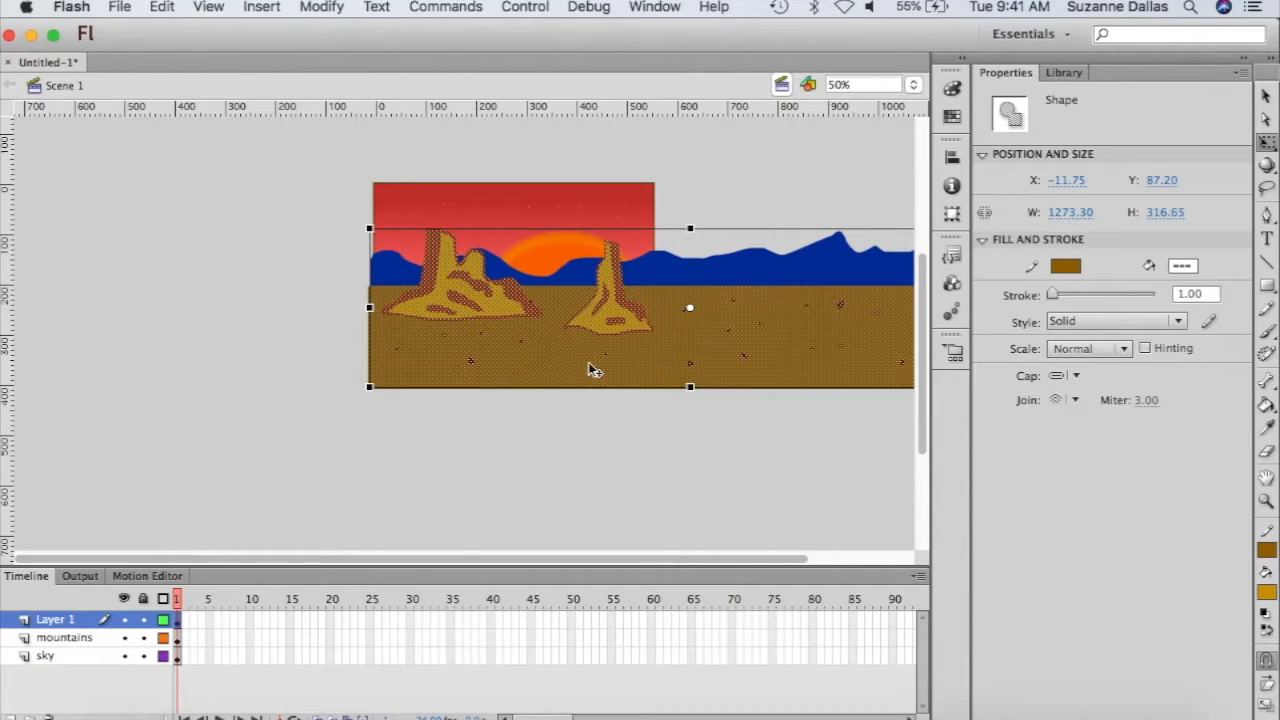
pyautogui.rightClick(518, 353)
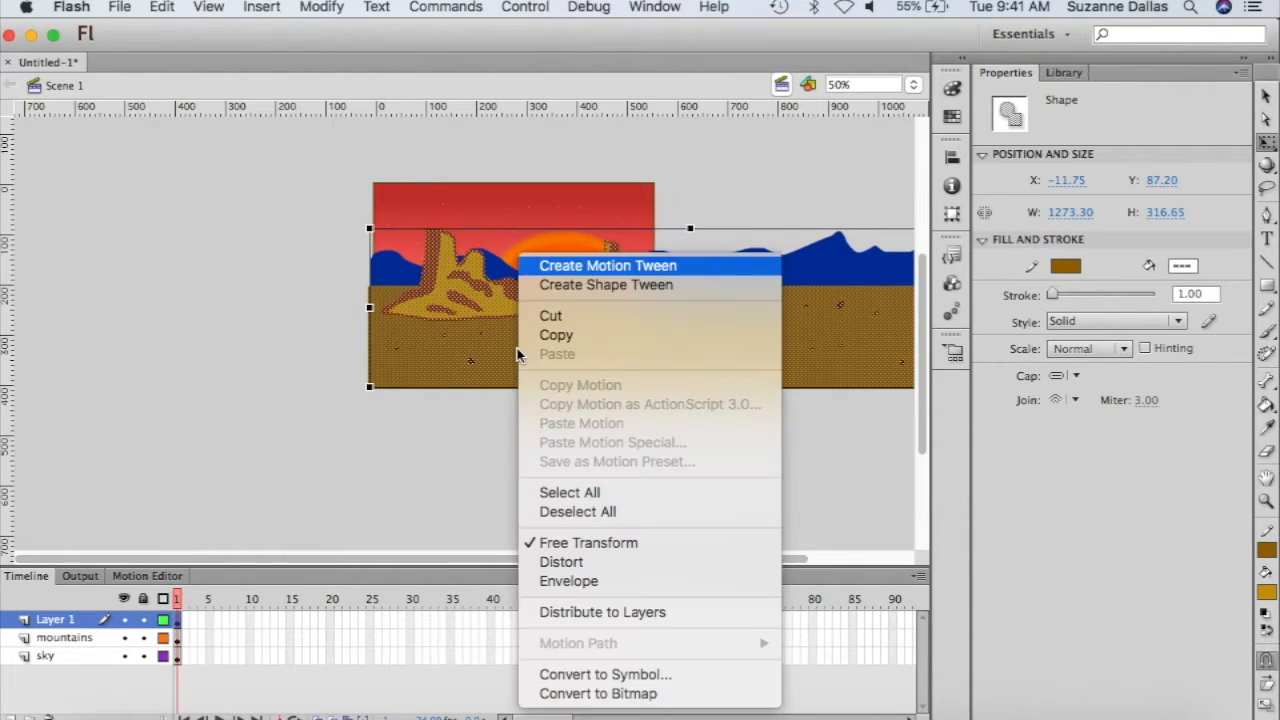
pyautogui.click(629, 676)
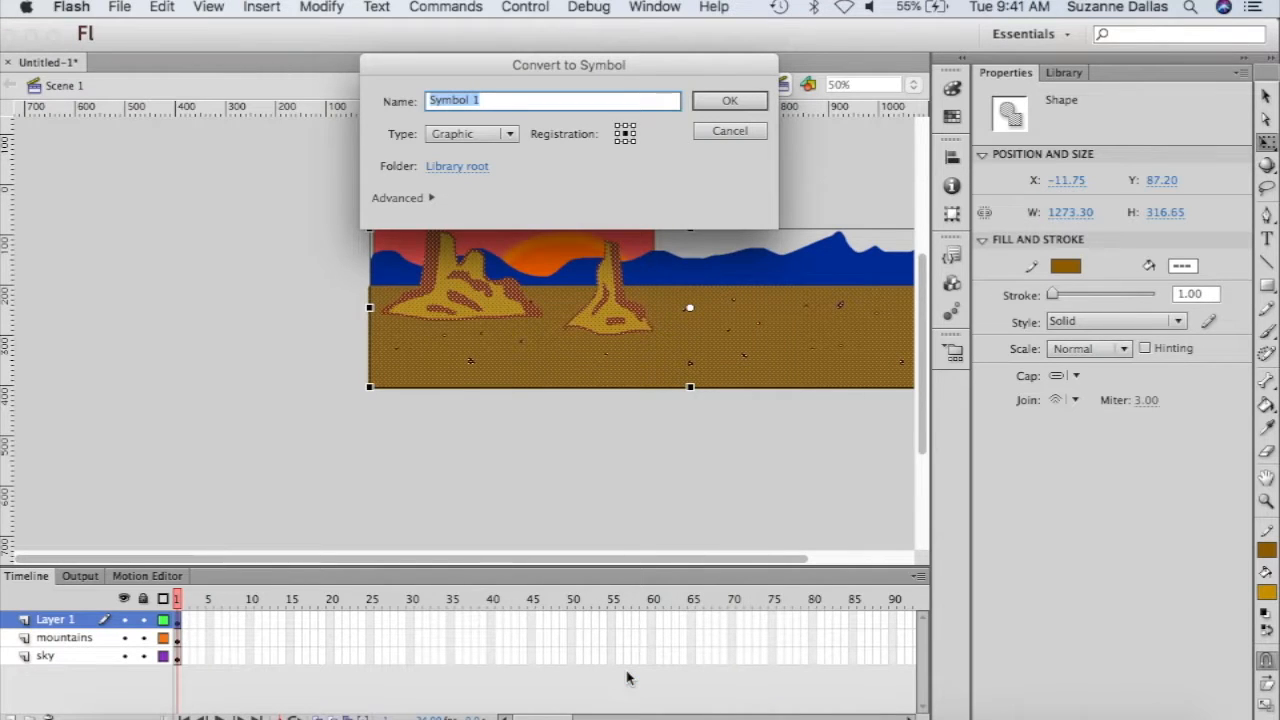
pyautogui.write('ground')
pyautogui.click(727, 106)
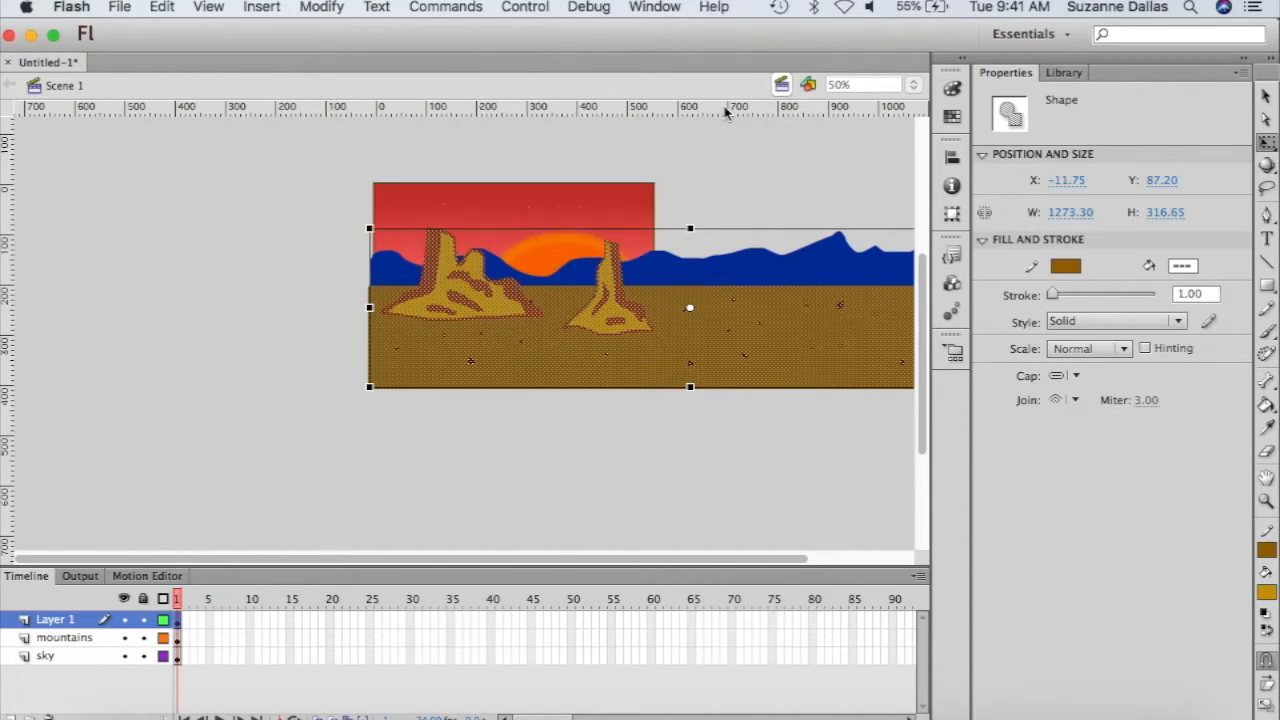
# - Distribute the ground symbol to its own layer and check its entry in the library
pyautogui.rightClick(563, 365)
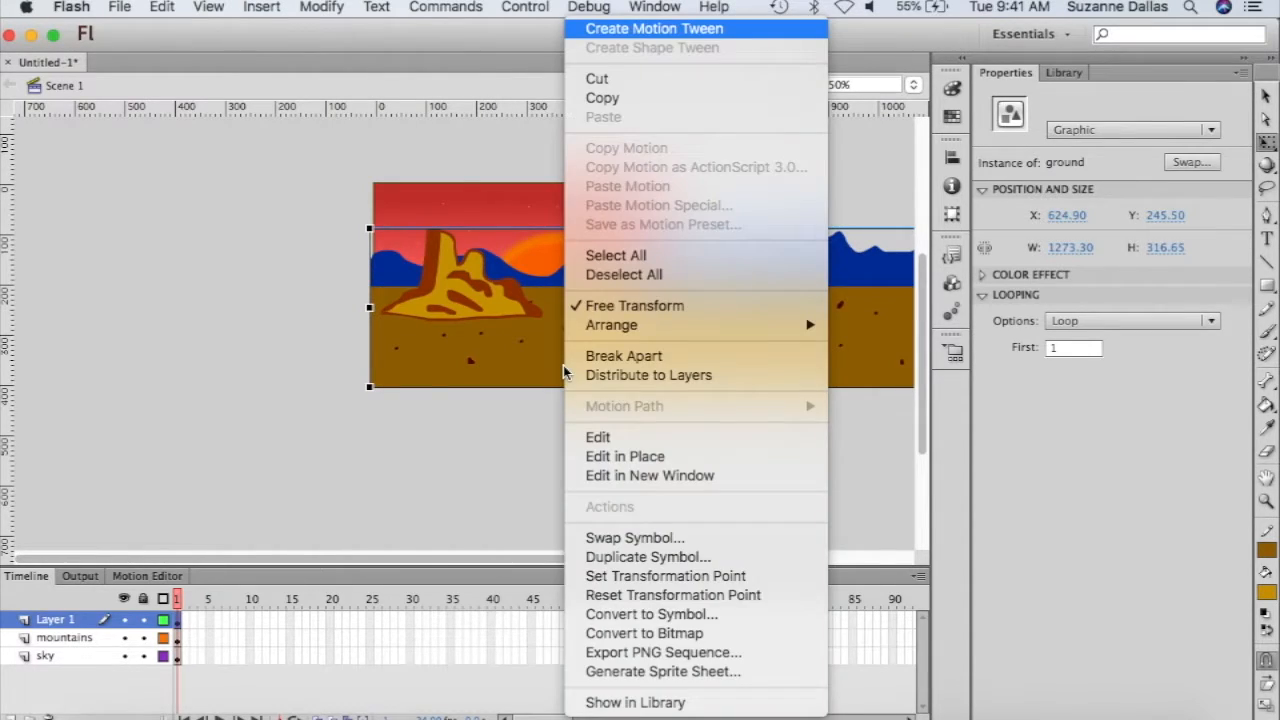
pyautogui.click(616, 374)
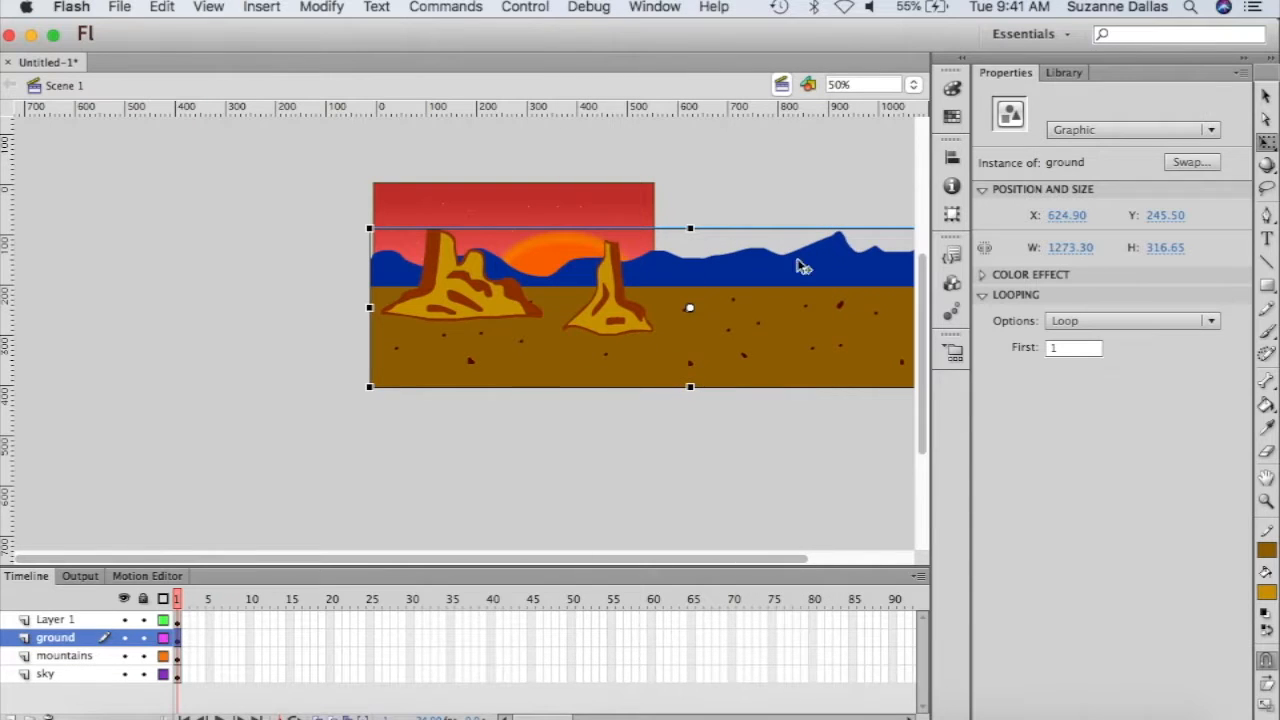
pyautogui.click(1066, 74)
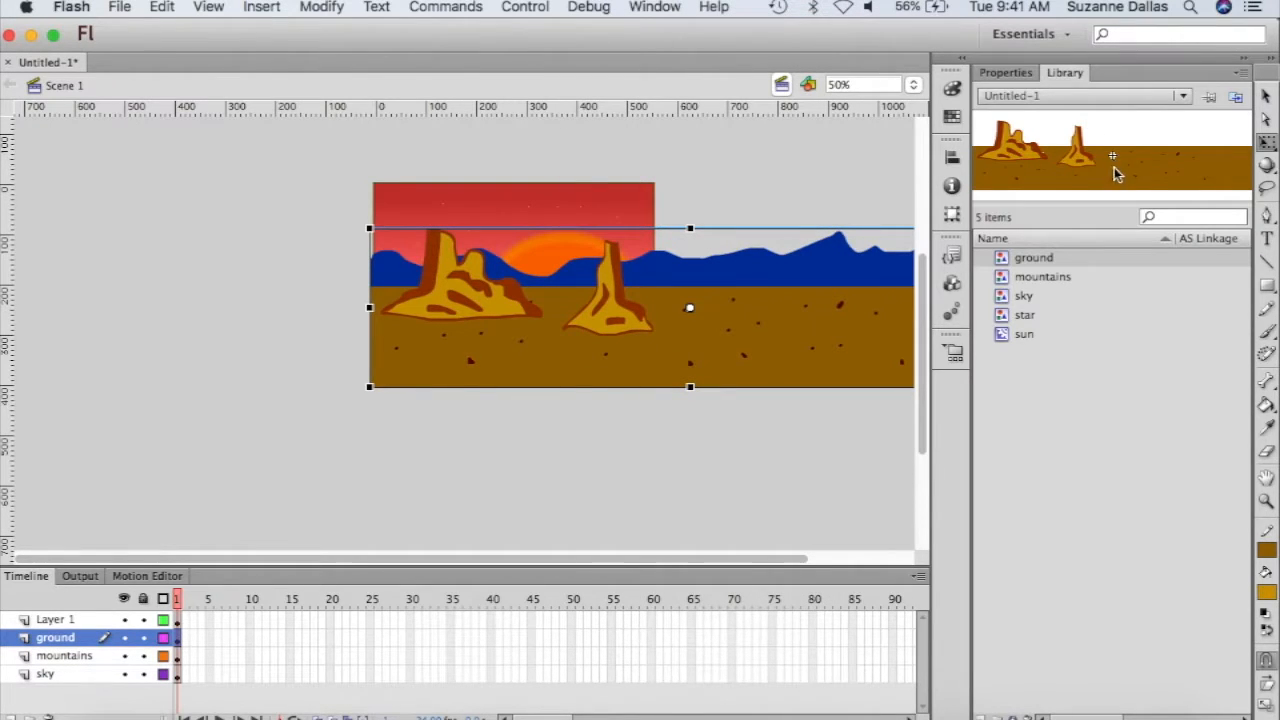
pyautogui.click(1015, 72)
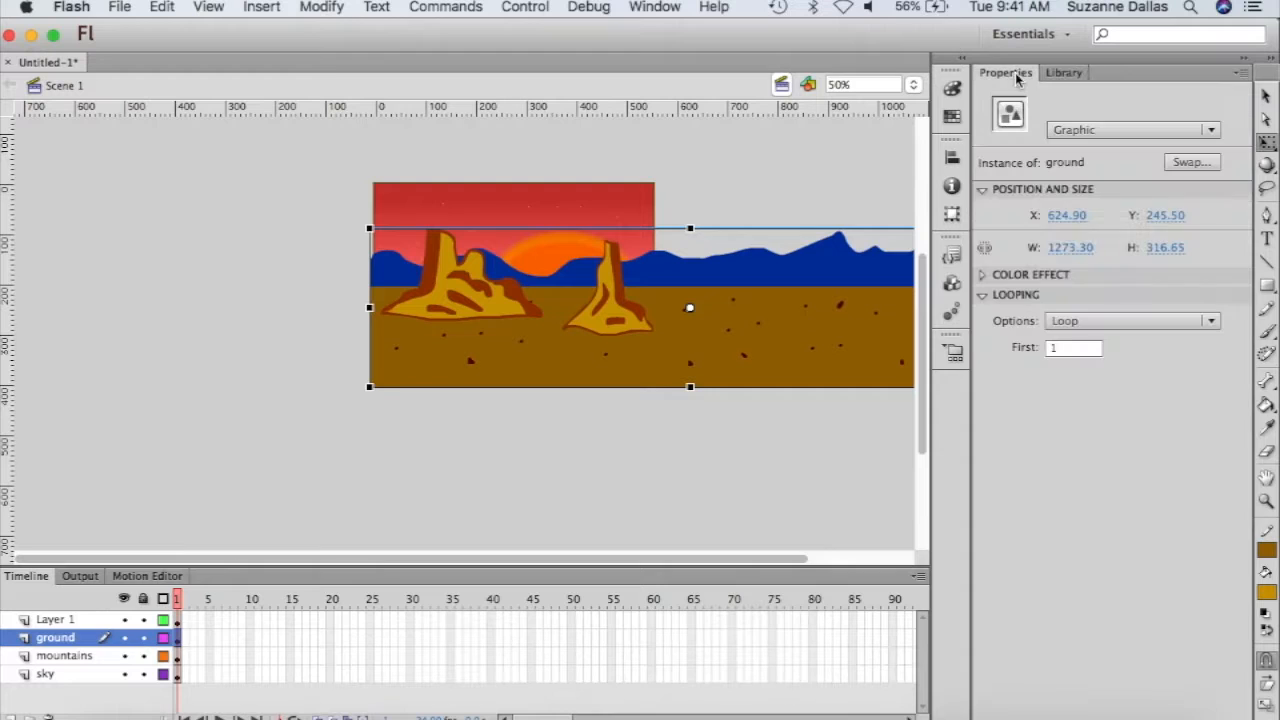
# - On Layer 1, brush a wavy reddish-brown line across the full width of the lower ground and down past both ends
pyautogui.click(75, 620)
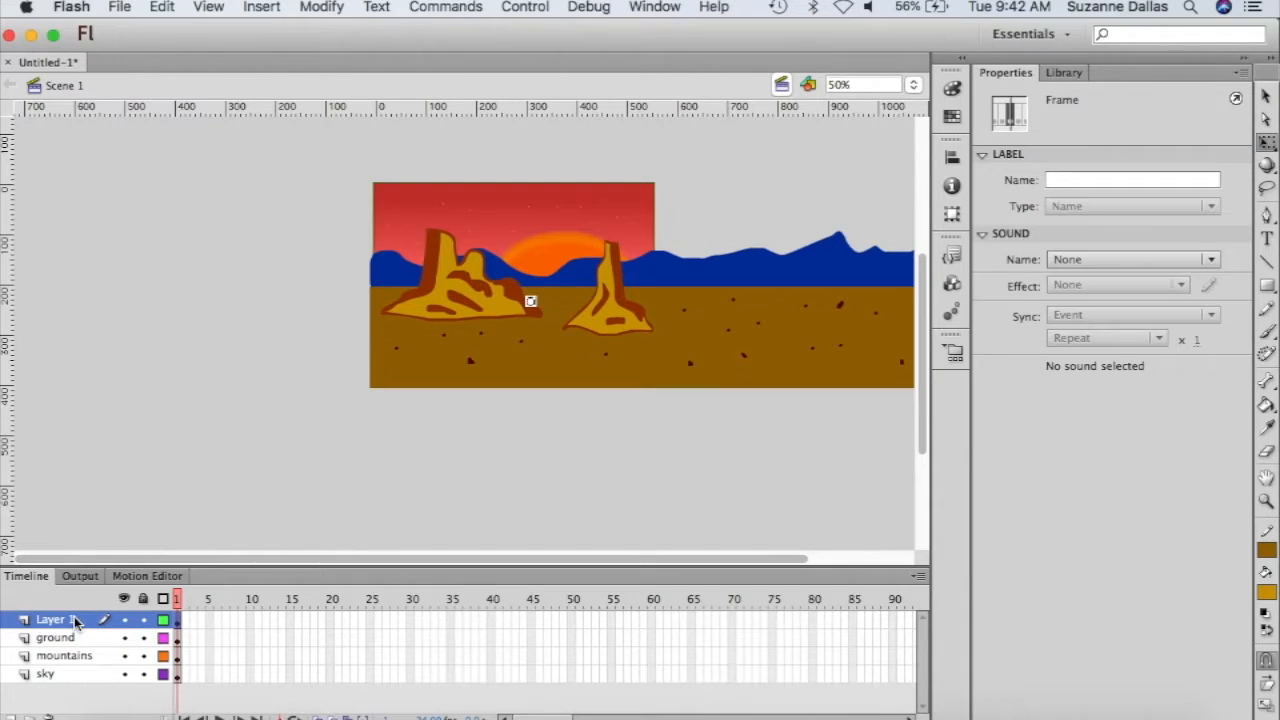
pyautogui.click(1267, 333)
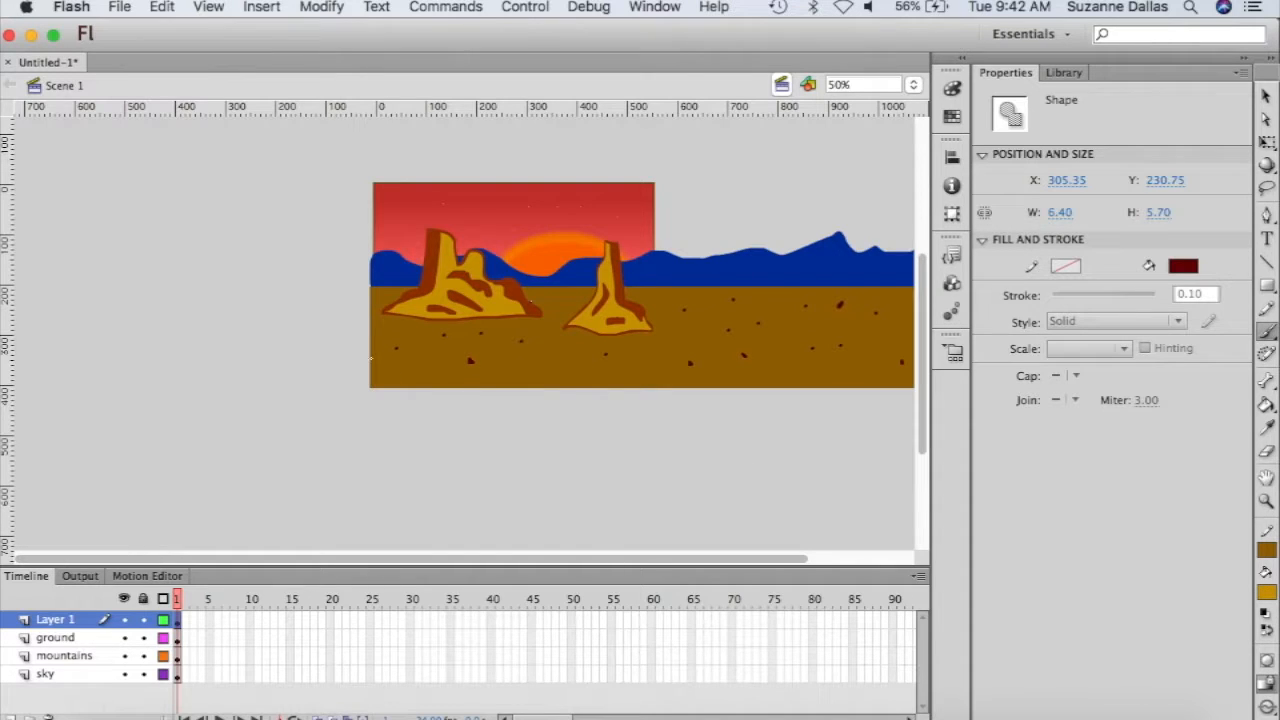
pyautogui.moveTo(370, 364); pyautogui.dragTo(434, 359)
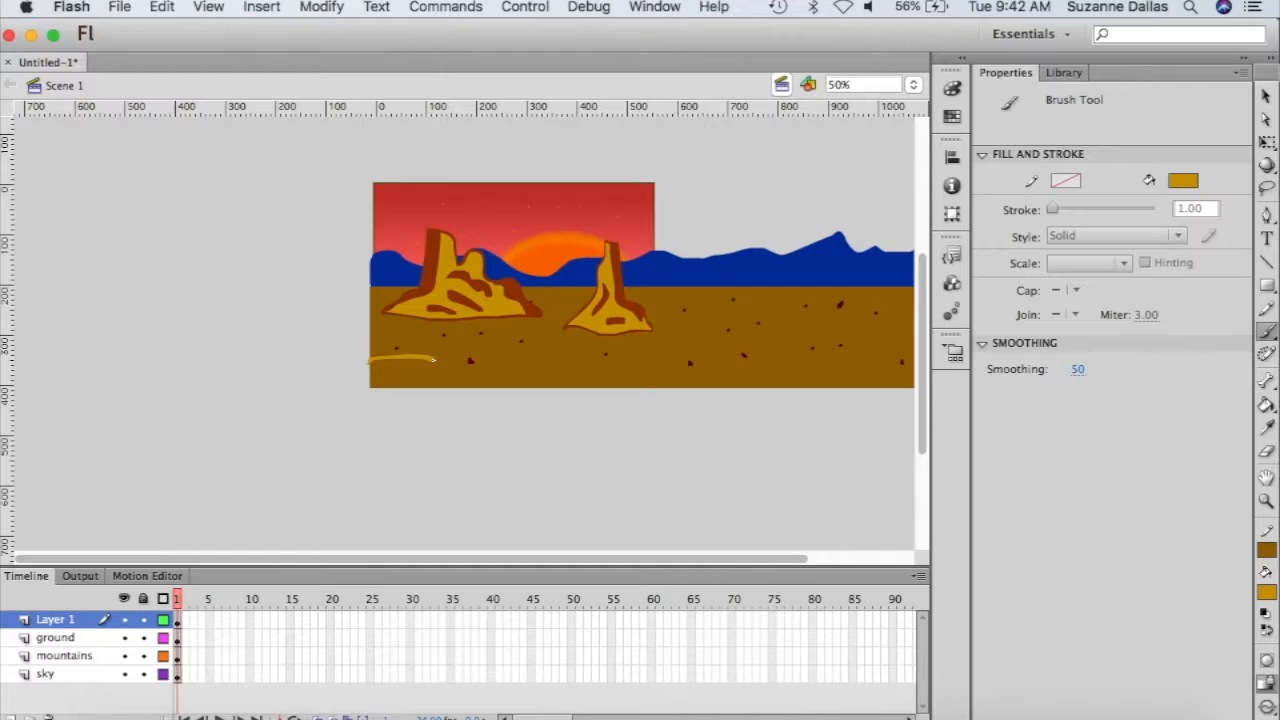
pyautogui.press('super+z')
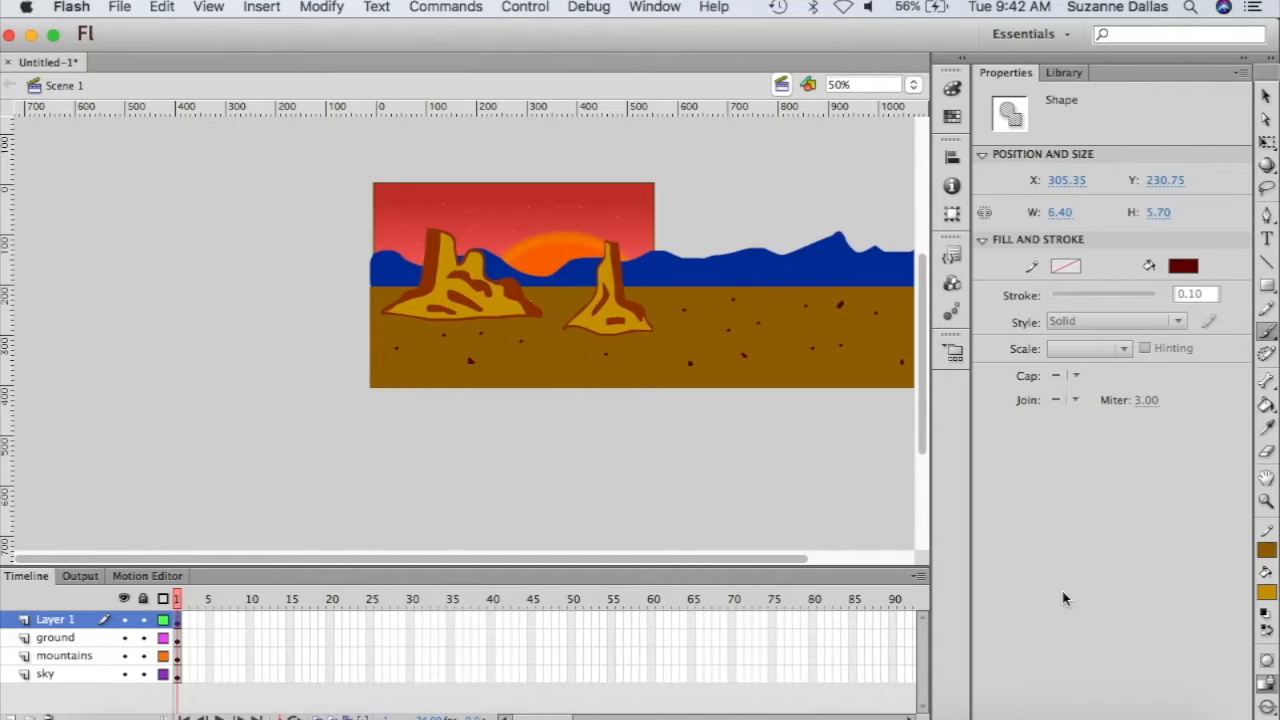
pyautogui.click(1267, 590)
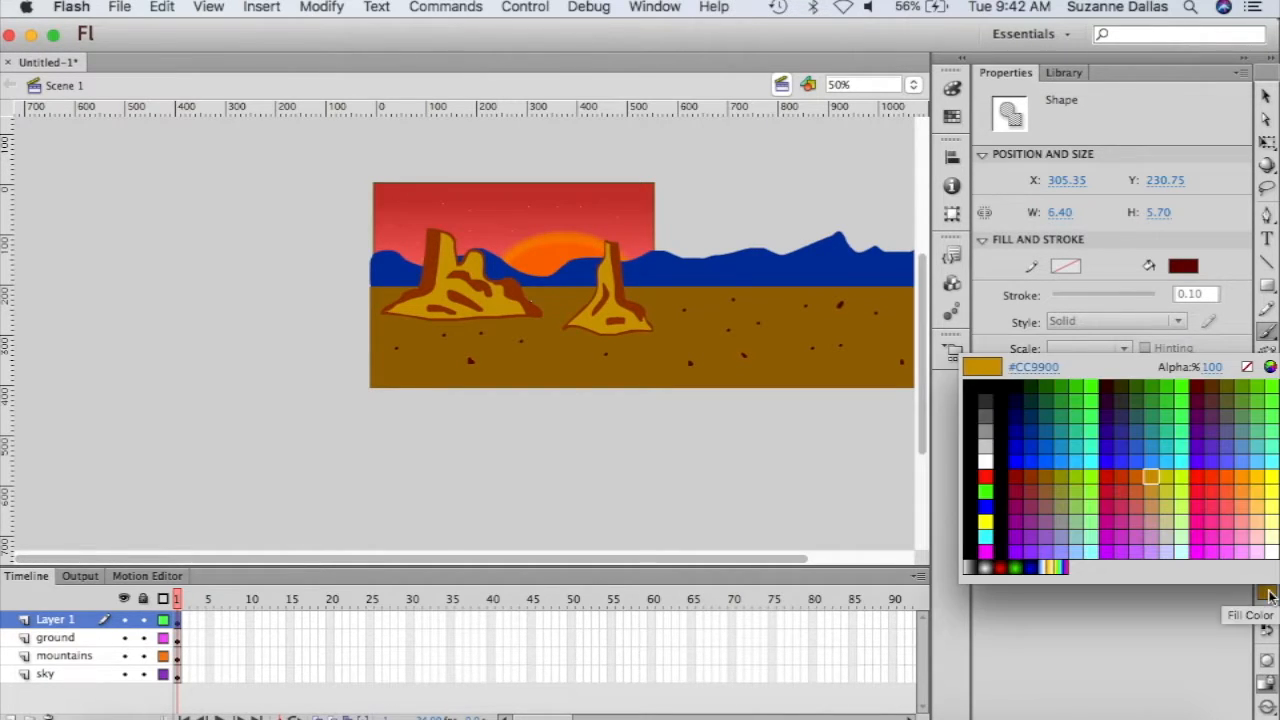
pyautogui.click(1030, 476)
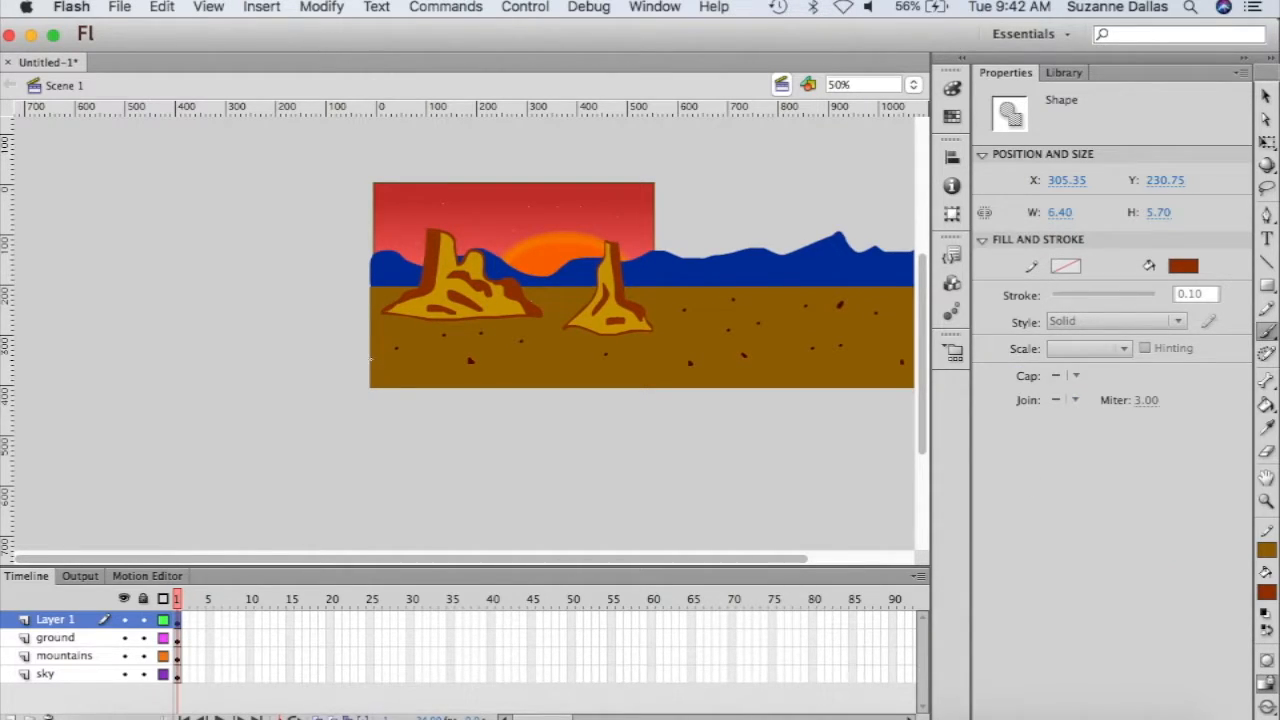
pyautogui.moveTo(370, 358); pyautogui.dragTo(835, 354)
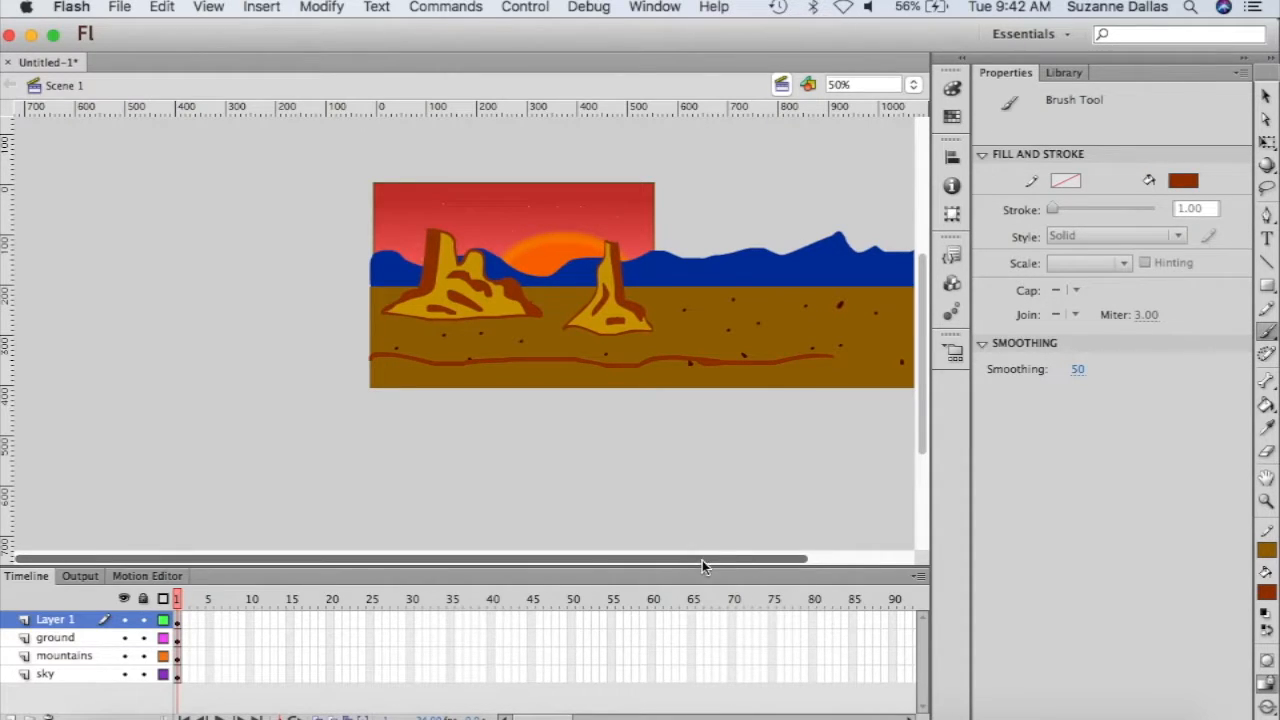
pyautogui.moveTo(645, 560); pyautogui.dragTo(807, 556)
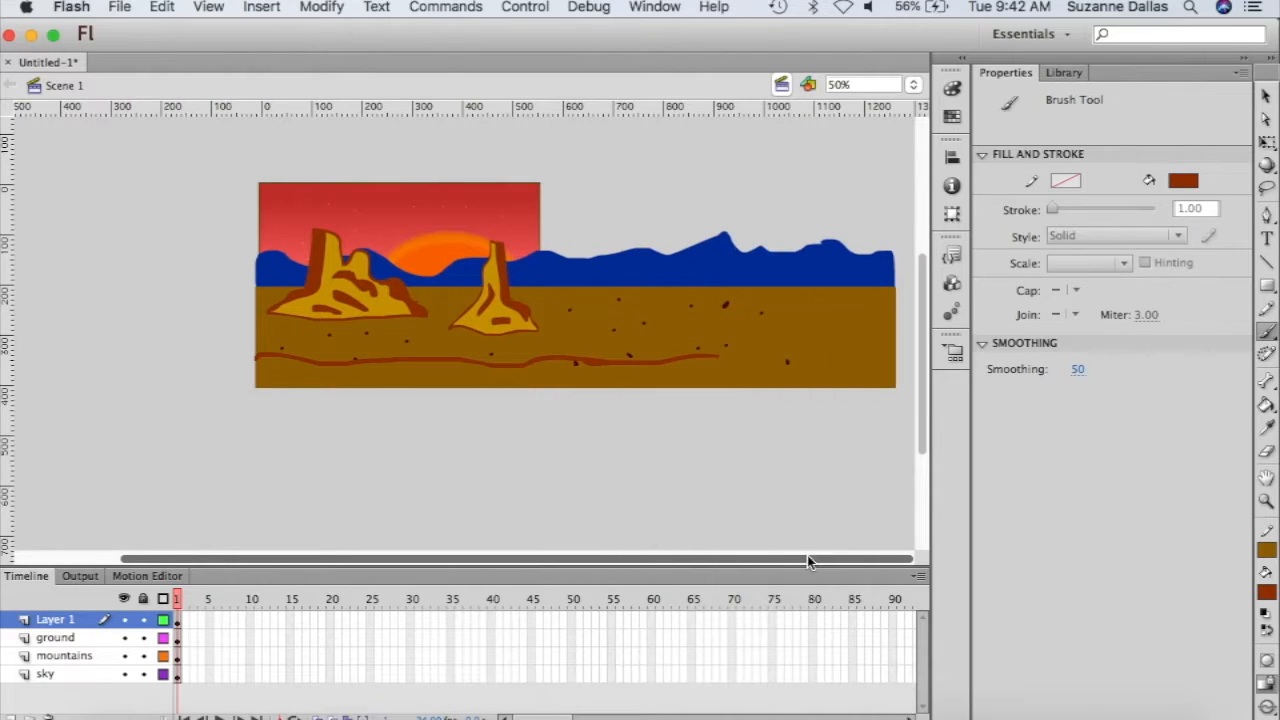
pyautogui.moveTo(716, 357)
pyautogui.mouseDown()
pyautogui.moveTo(886, 351)
pyautogui.moveTo(900, 388)
pyautogui.mouseUp()
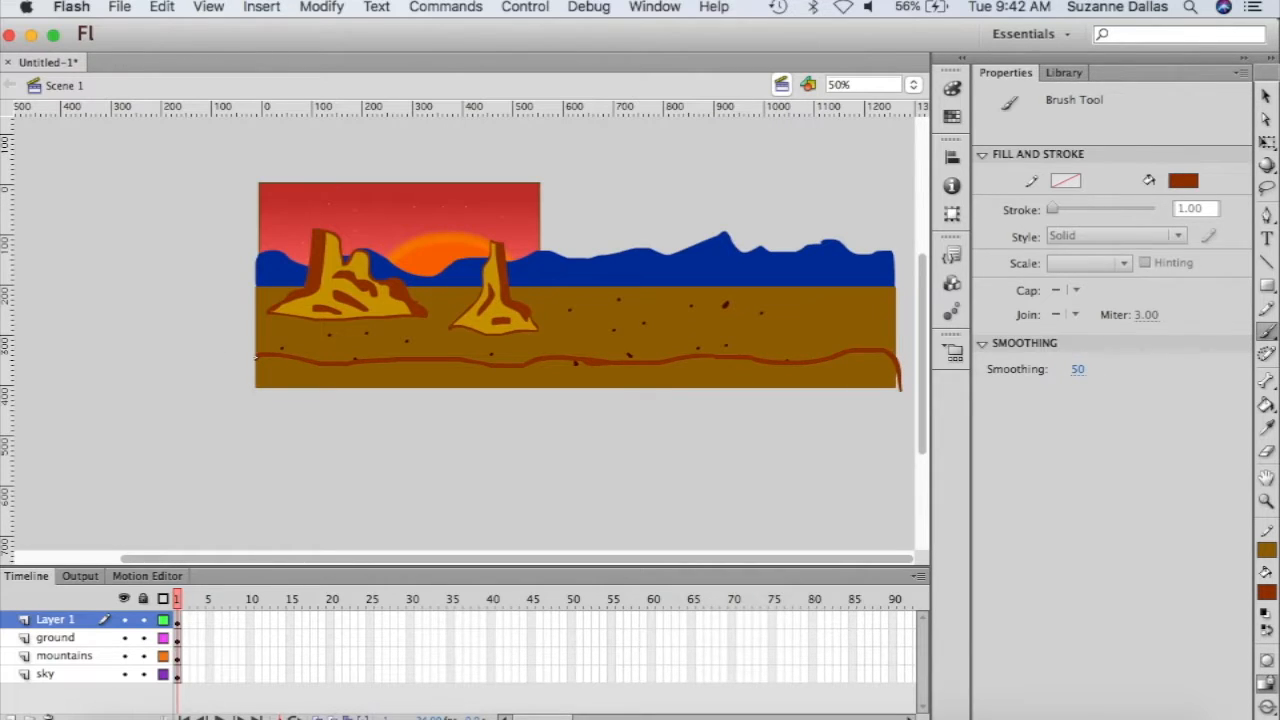
pyautogui.moveTo(255, 357); pyautogui.dragTo(254, 392)
# - Close the bottom of the wavy outline with a straight line and fill the strip with the same reddish brown
pyautogui.press('n')
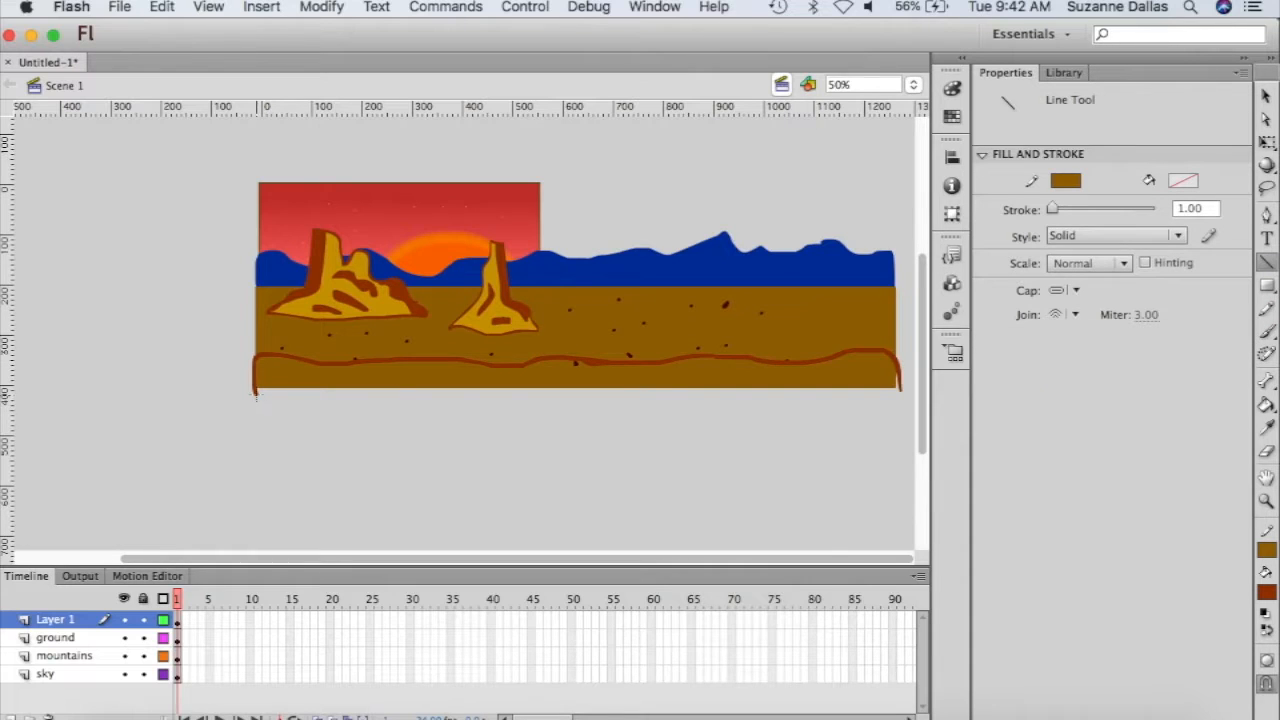
pyautogui.moveTo(255, 393)
pyautogui.mouseDown()
pyautogui.moveTo(740, 418)
pyautogui.moveTo(803, 391)
pyautogui.moveTo(901, 394)
pyautogui.mouseUp()
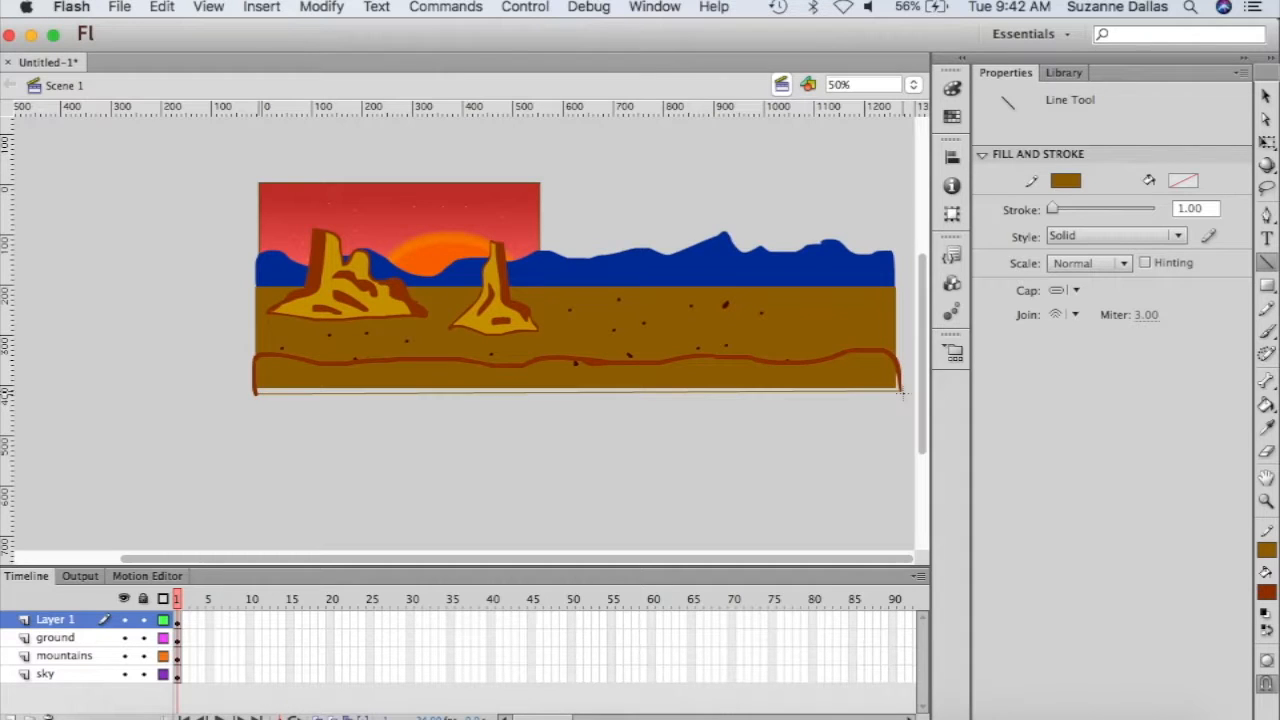
pyautogui.click(1267, 405)
pyautogui.click(869, 373)
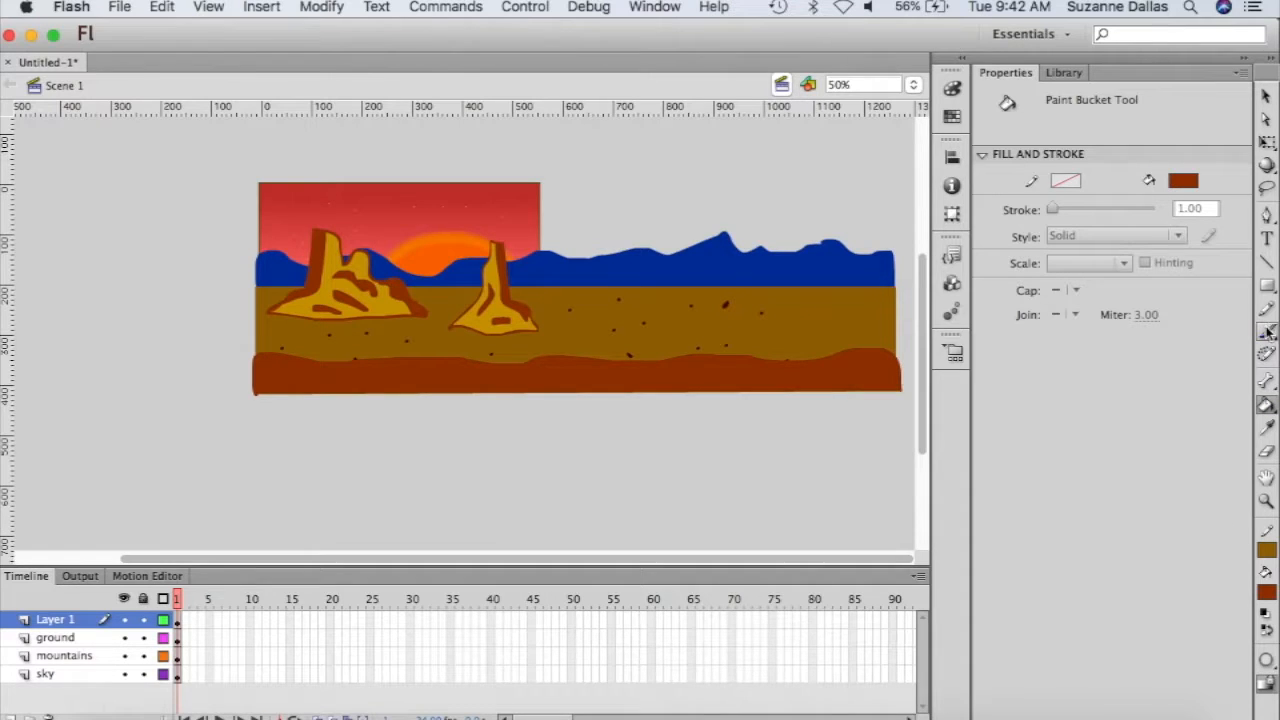
# - Choose a dark green fill and brush two grass tufts near the right end of the reddish-brown strip
pyautogui.click(1267, 592)
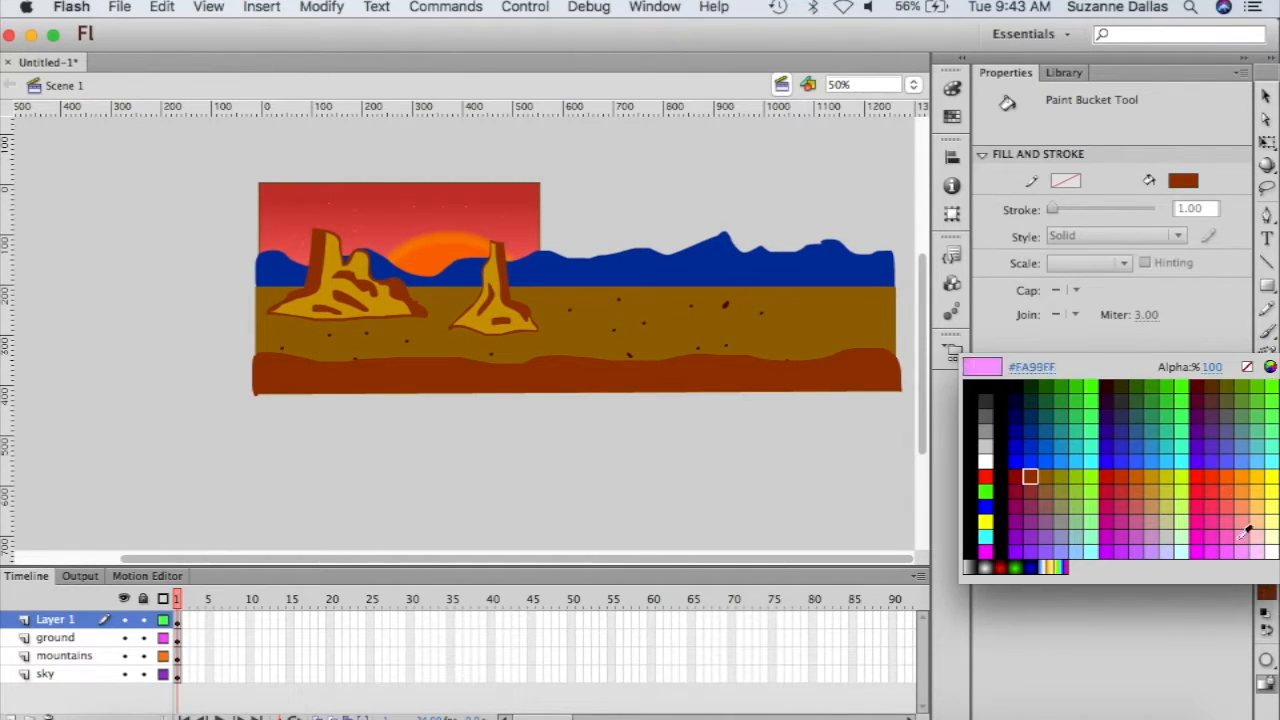
pyautogui.click(1143, 389)
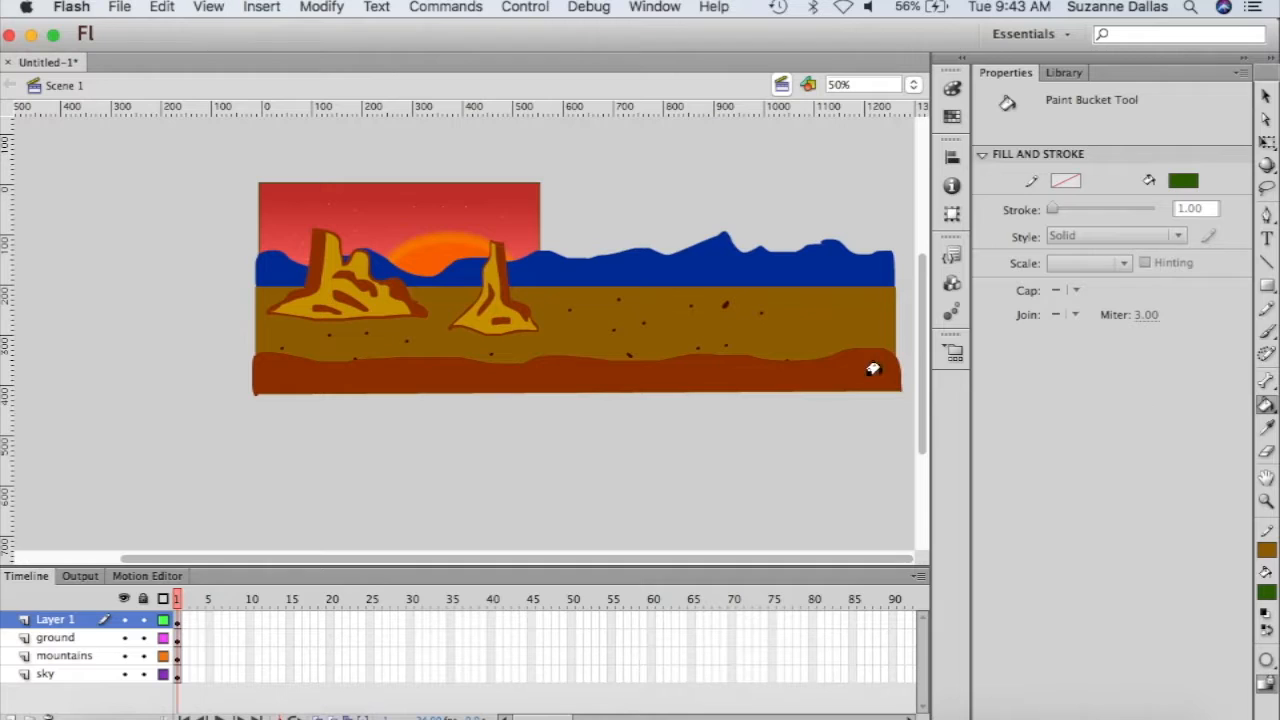
pyautogui.click(1267, 333)
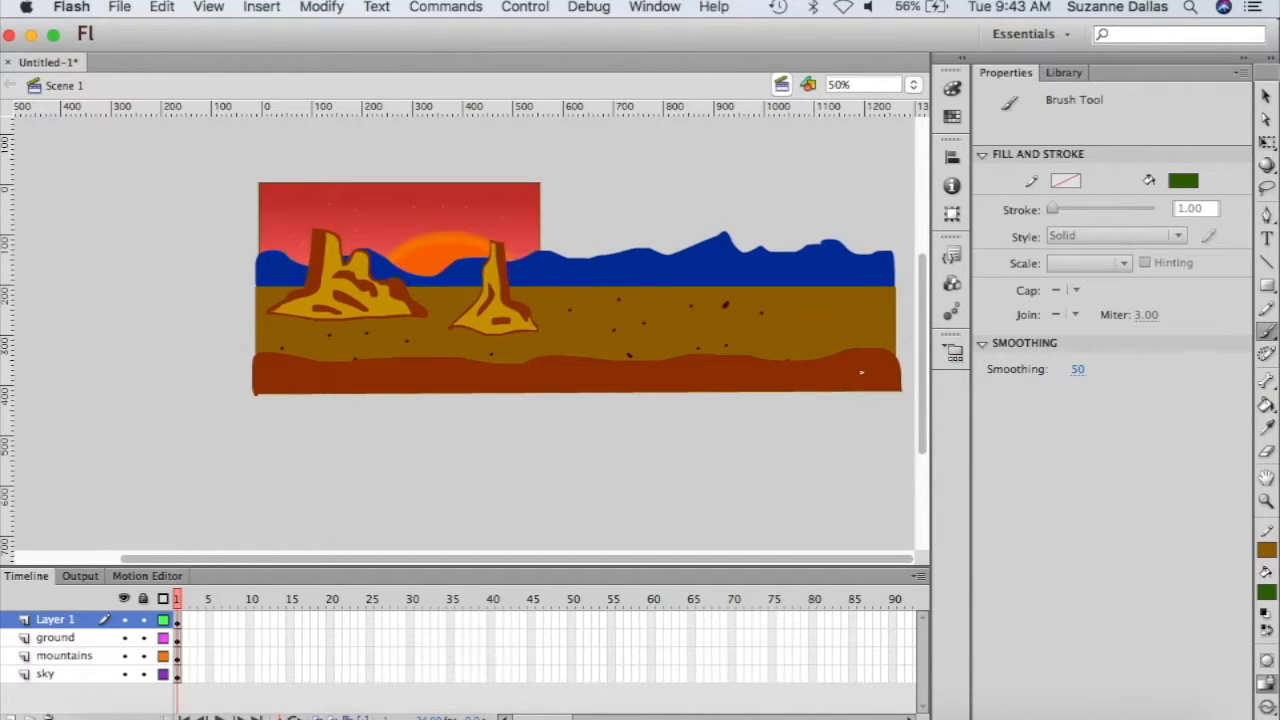
pyautogui.moveTo(861, 374); pyautogui.dragTo(872, 338)
pyautogui.moveTo(829, 379); pyautogui.dragTo(810, 378)
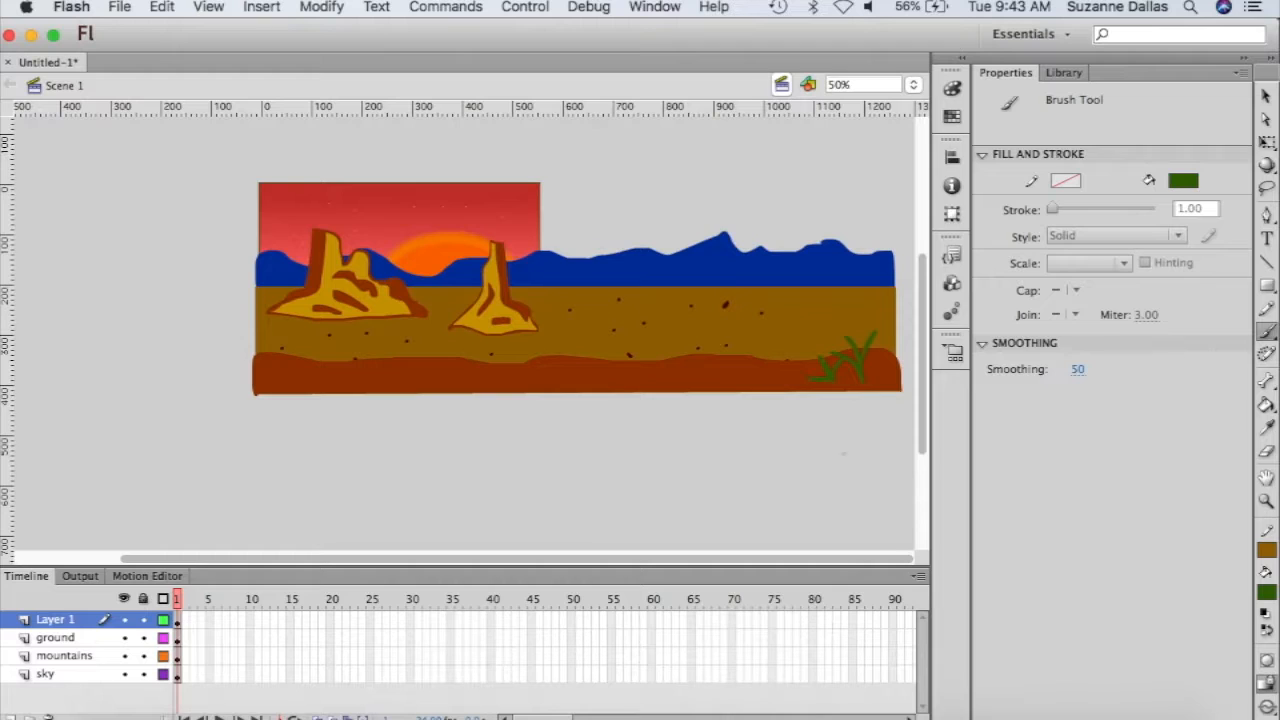
# - Brush a separate clump of dark green grass blades in the empty area below the right end of the strip
pyautogui.moveTo(830, 491)
pyautogui.mouseDown()
pyautogui.moveTo(800, 460)
pyautogui.moveTo(858, 447)
pyautogui.mouseUp()
pyautogui.moveTo(801, 498)
pyautogui.mouseDown()
pyautogui.moveTo(808, 458)
pyautogui.moveTo(785, 474)
pyautogui.mouseUp()
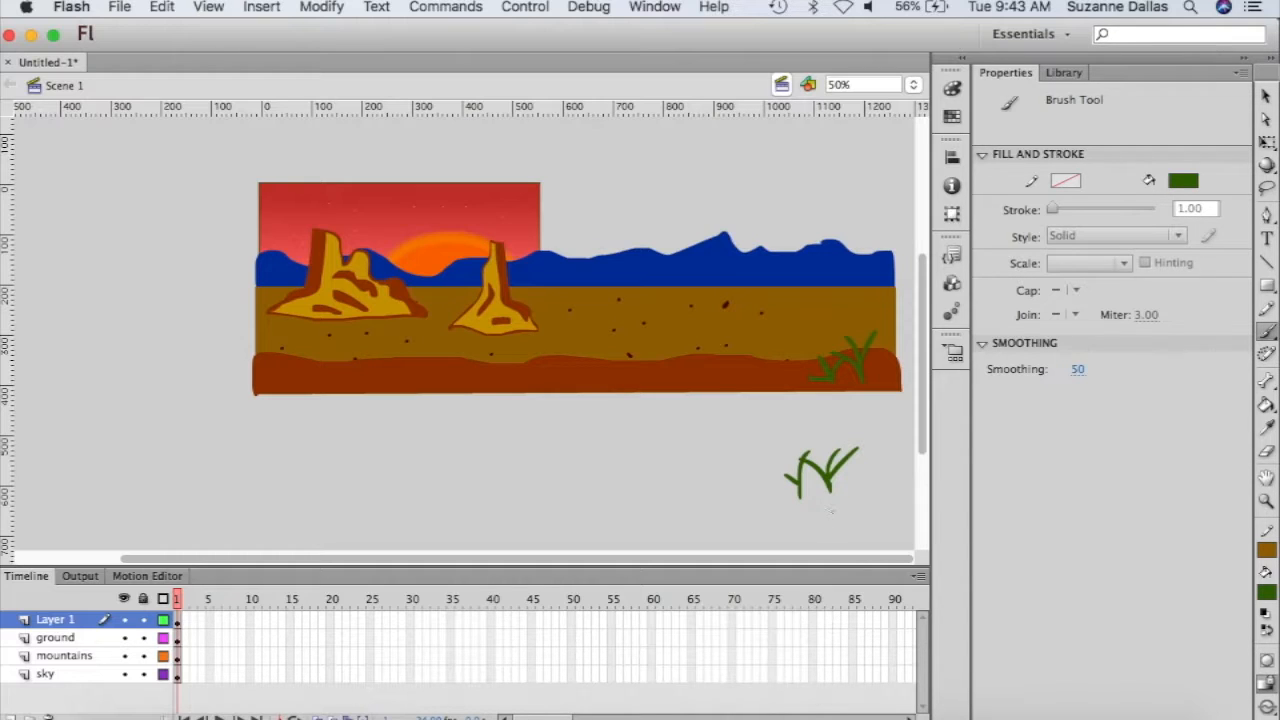
pyautogui.moveTo(832, 510)
pyautogui.mouseDown()
pyautogui.moveTo(800, 492)
pyautogui.moveTo(821, 475)
pyautogui.mouseUp()
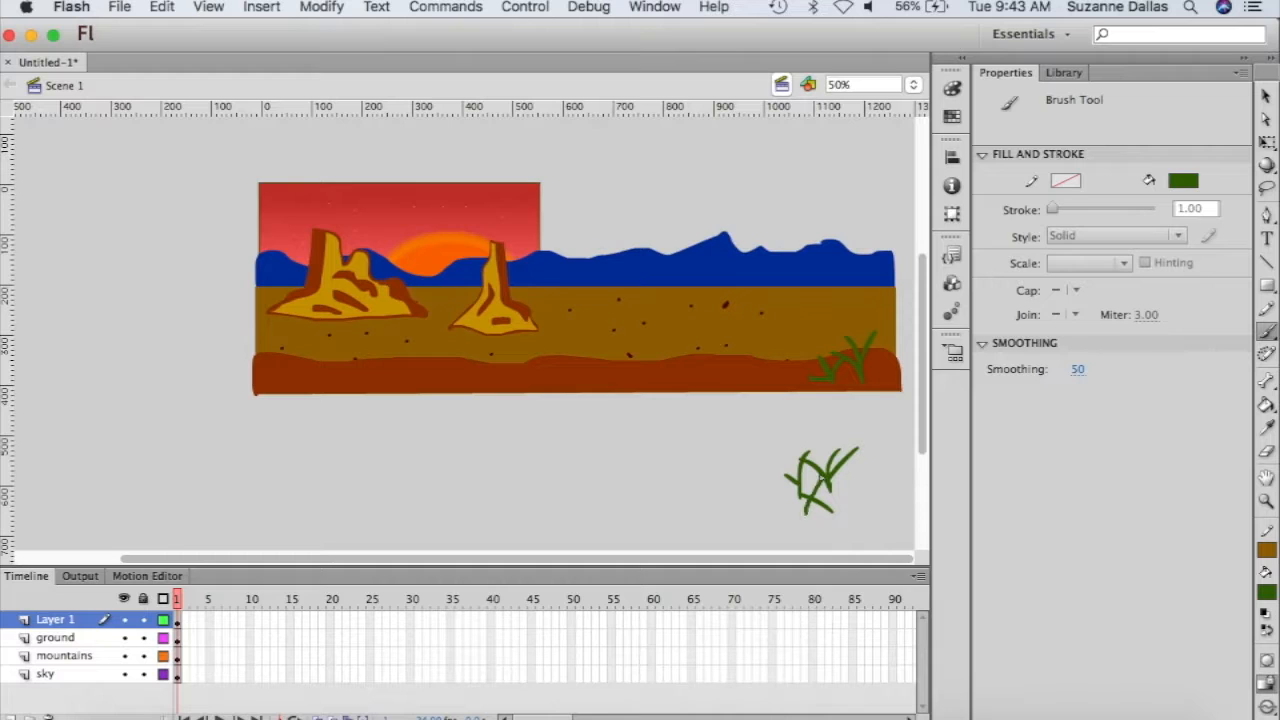
# - Convert the separate grass clump below the scene into a graphic symbol named "grass"
pyautogui.click(1264, 96)
pyautogui.moveTo(765, 432); pyautogui.dragTo(886, 526)
pyautogui.rightClick(826, 483)
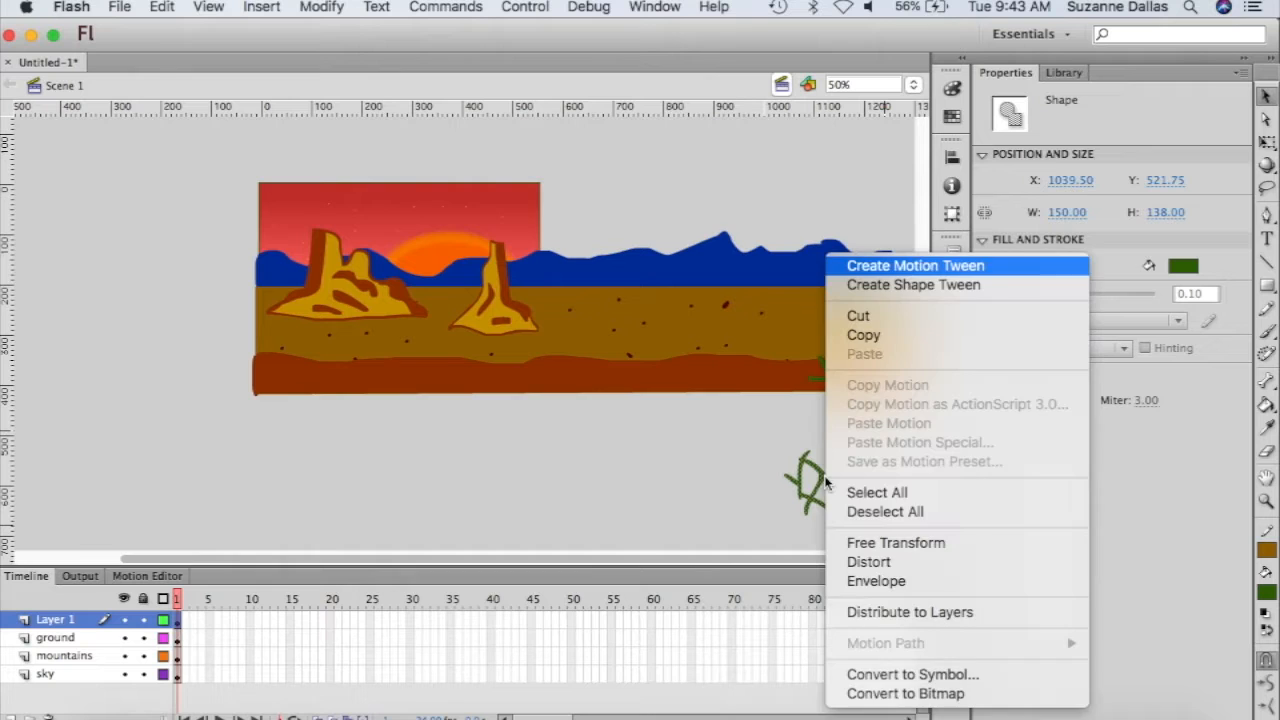
pyautogui.click(910, 672)
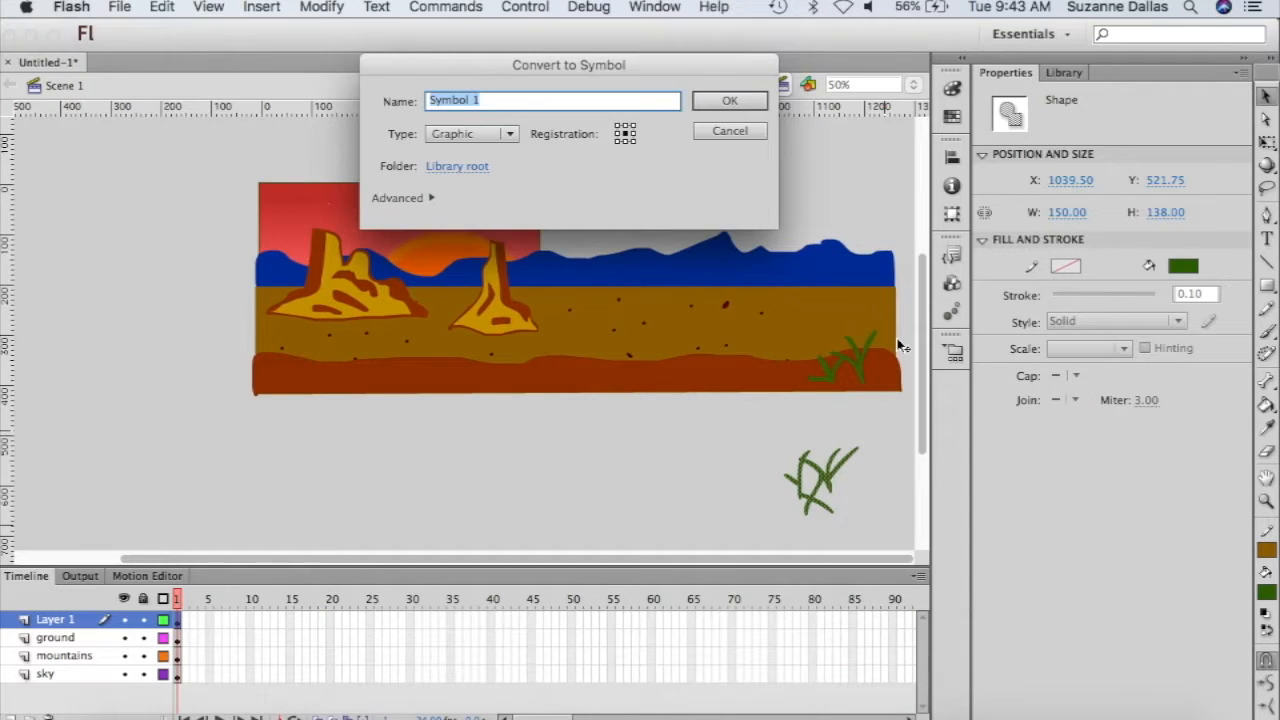
pyautogui.write('grass')
pyautogui.press('Return')
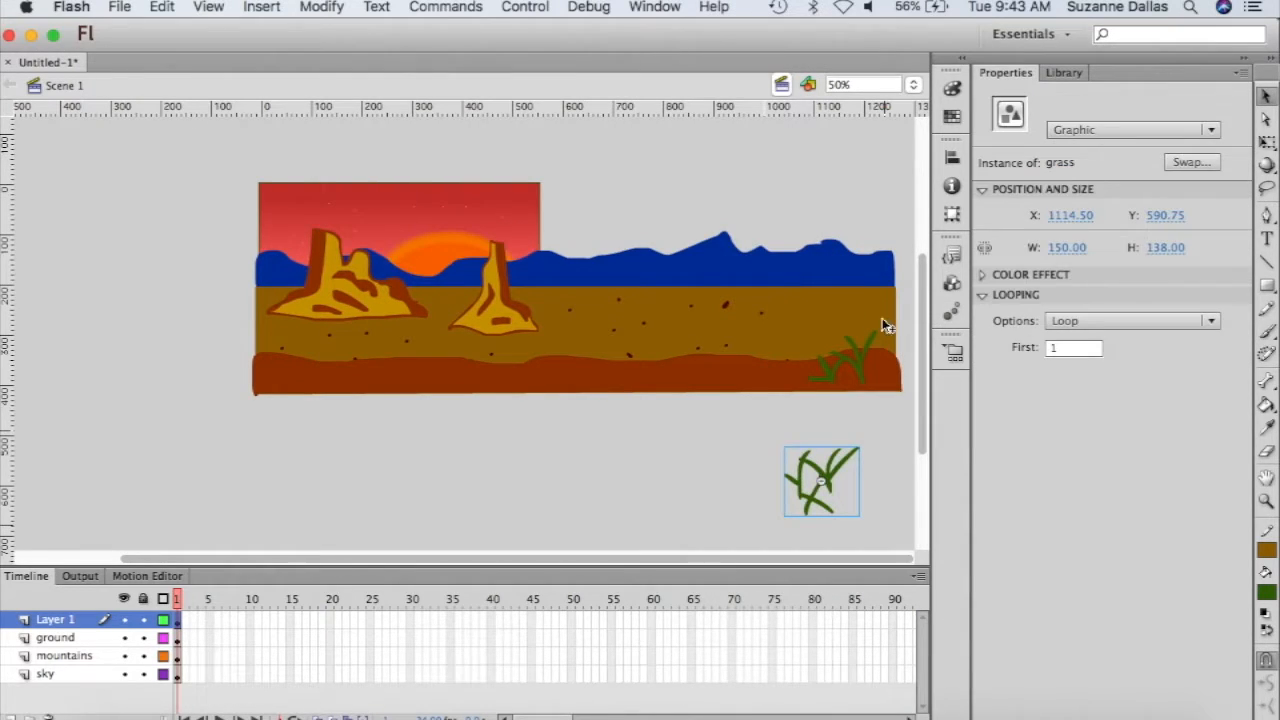
# - Move the grass symbol onto the reddish-brown strip, scale it to about 98 × 70 px, and place copies along the strip to its left end
pyautogui.moveTo(835, 461); pyautogui.dragTo(799, 336)
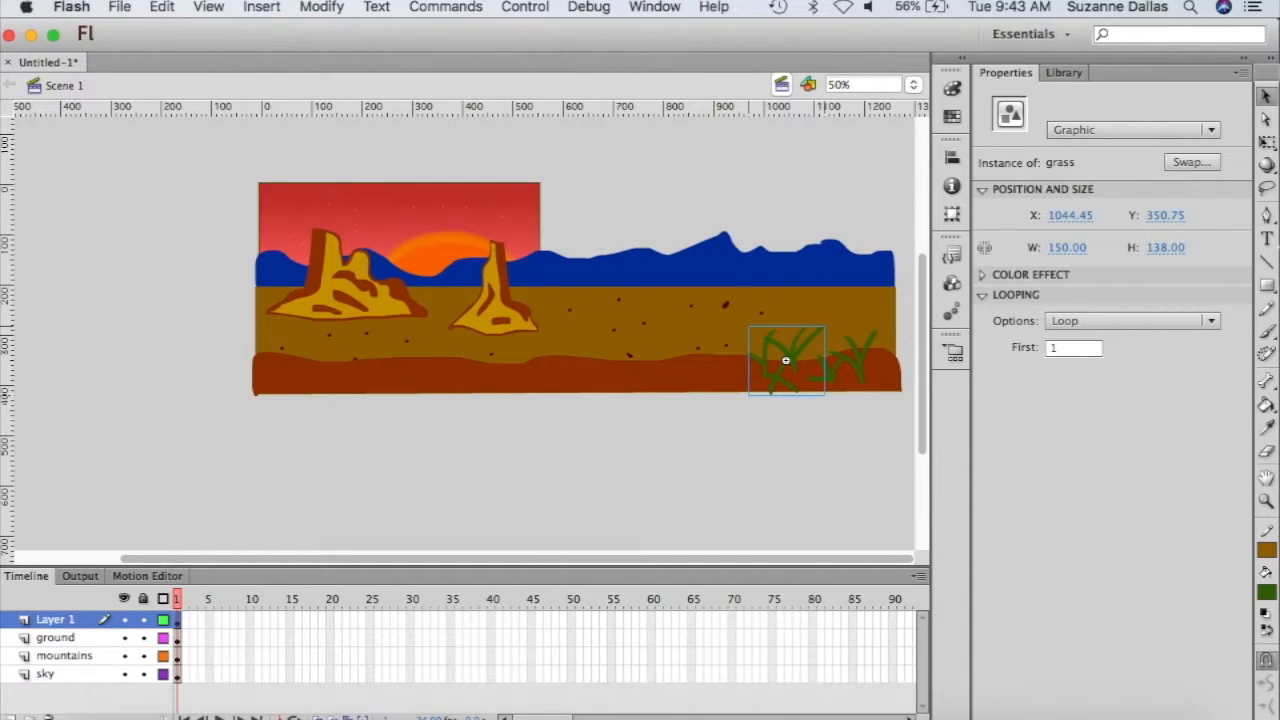
pyautogui.click(1267, 141)
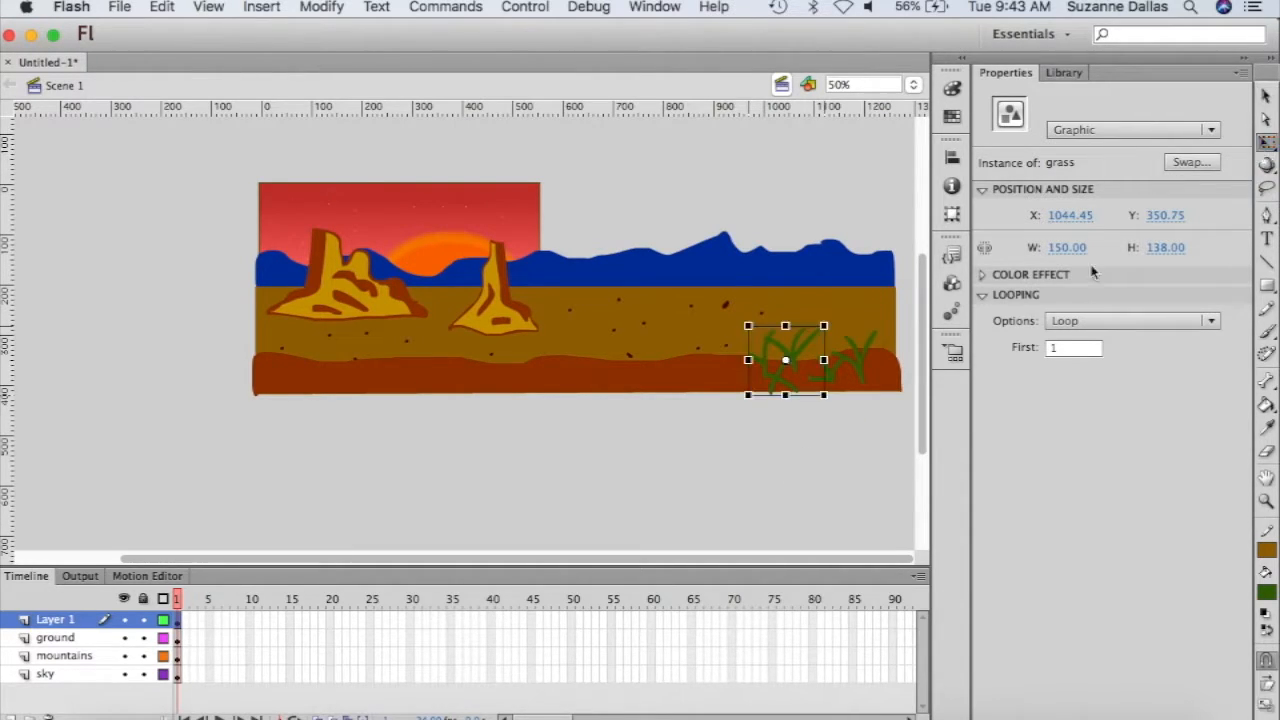
pyautogui.moveTo(823, 326); pyautogui.dragTo(813, 343)
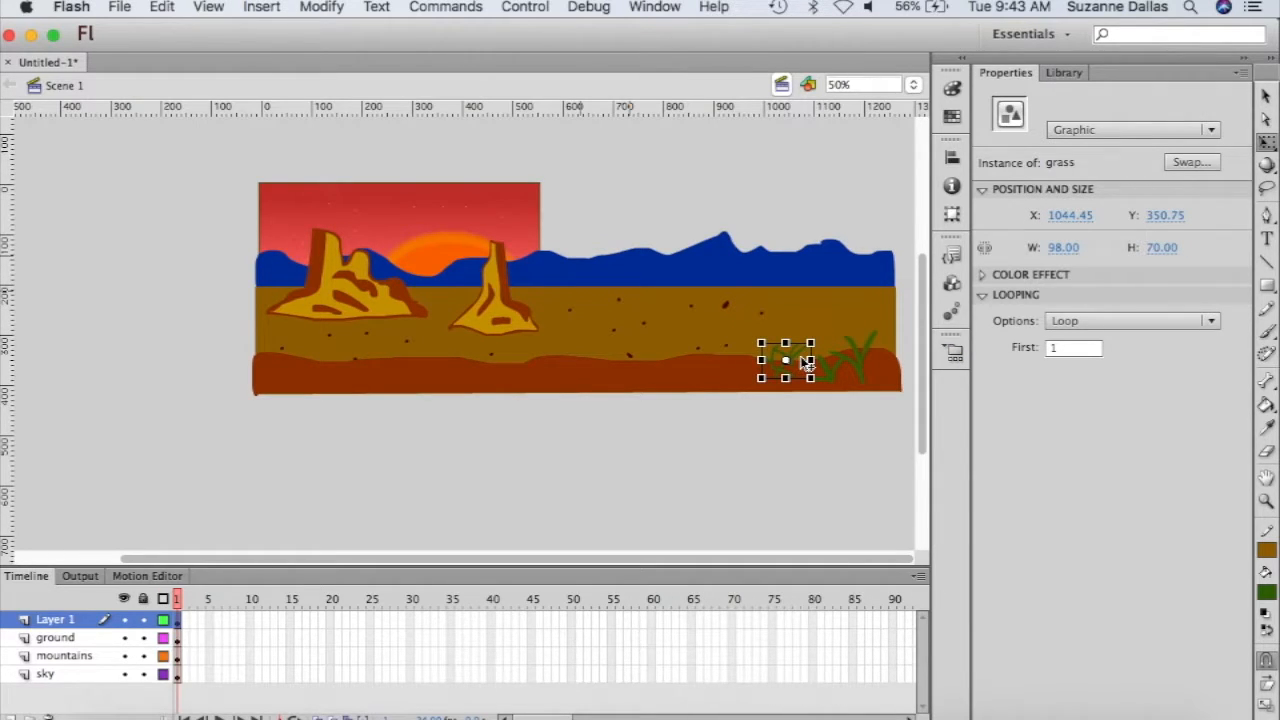
pyautogui.moveTo(807, 364); pyautogui.dragTo(295, 373)
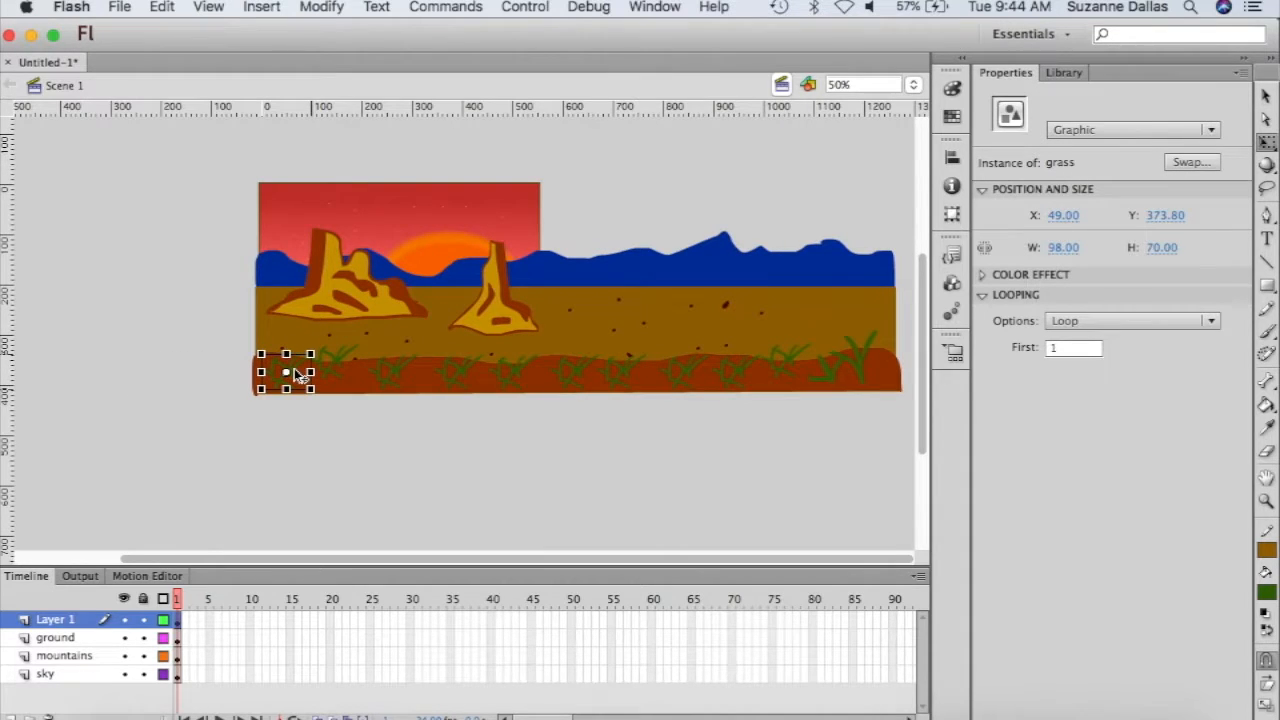
# - Flip the leftmost grass copy and one copy near the middle of the strip horizontally
pyautogui.click(337, 6)
pyautogui.moveTo(380, 251)
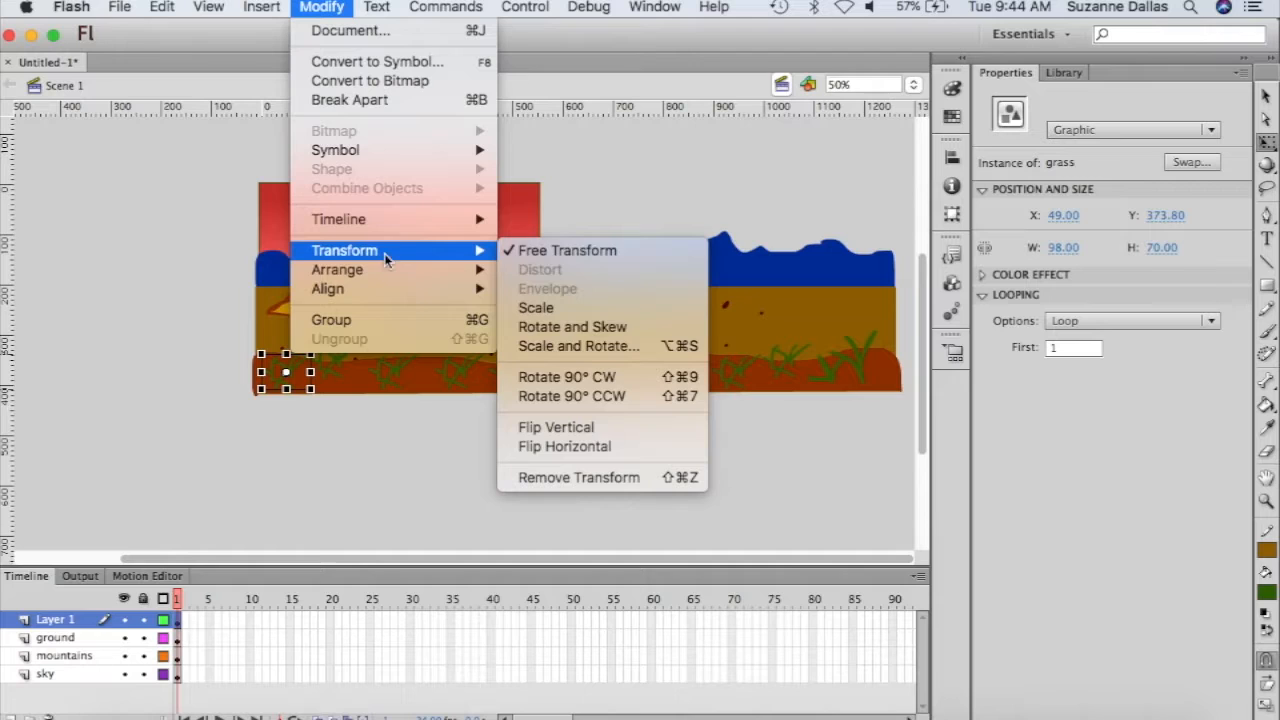
pyautogui.click(594, 446)
pyautogui.click(502, 468)
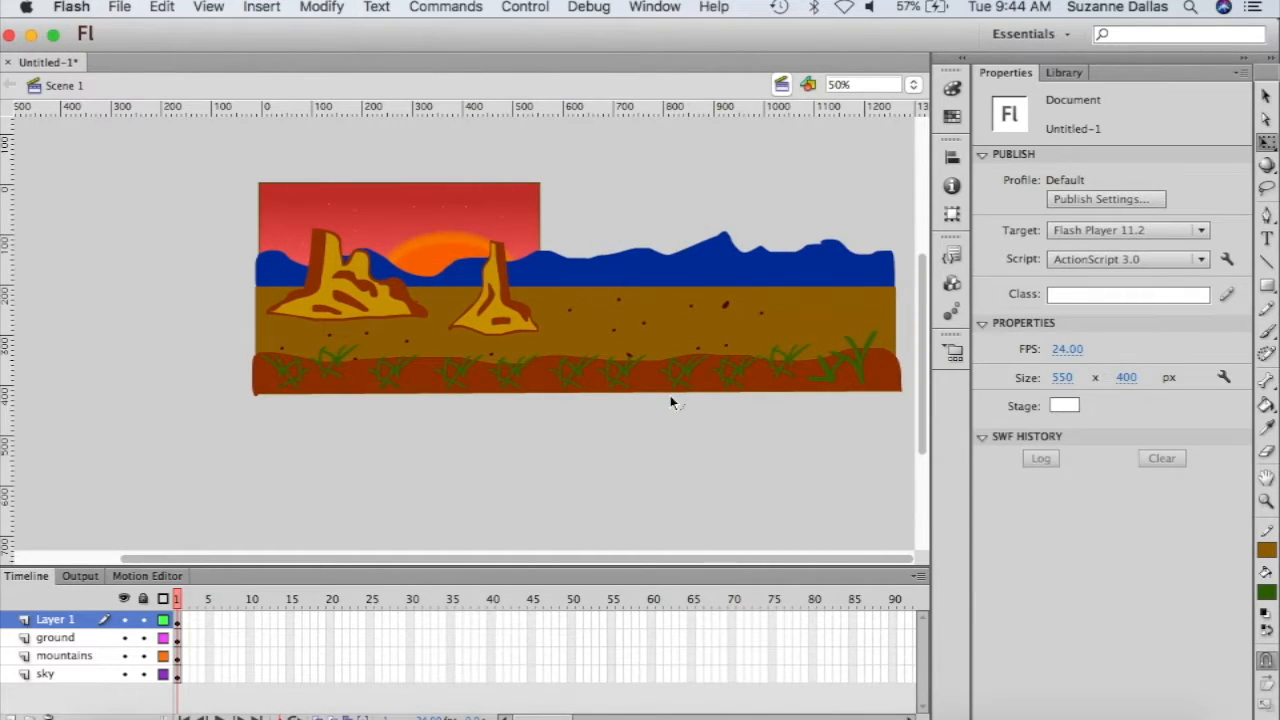
pyautogui.click(621, 372)
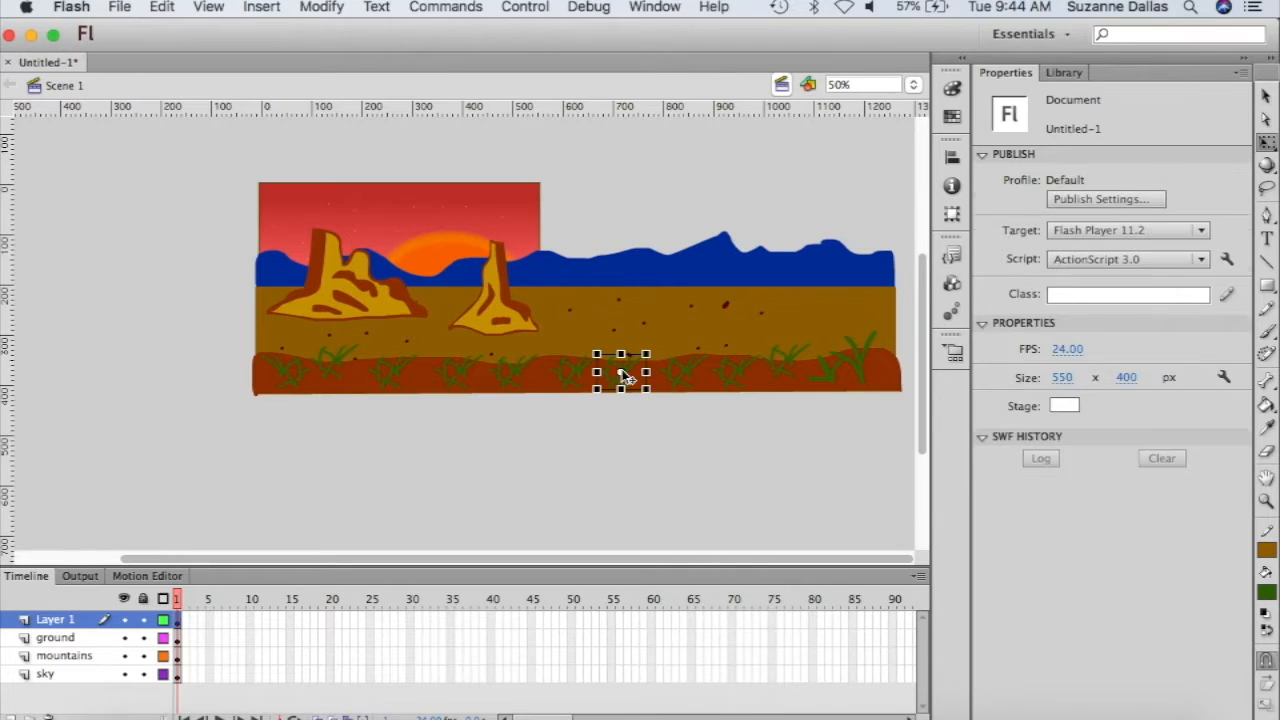
pyautogui.click(308, 6)
pyautogui.moveTo(415, 255)
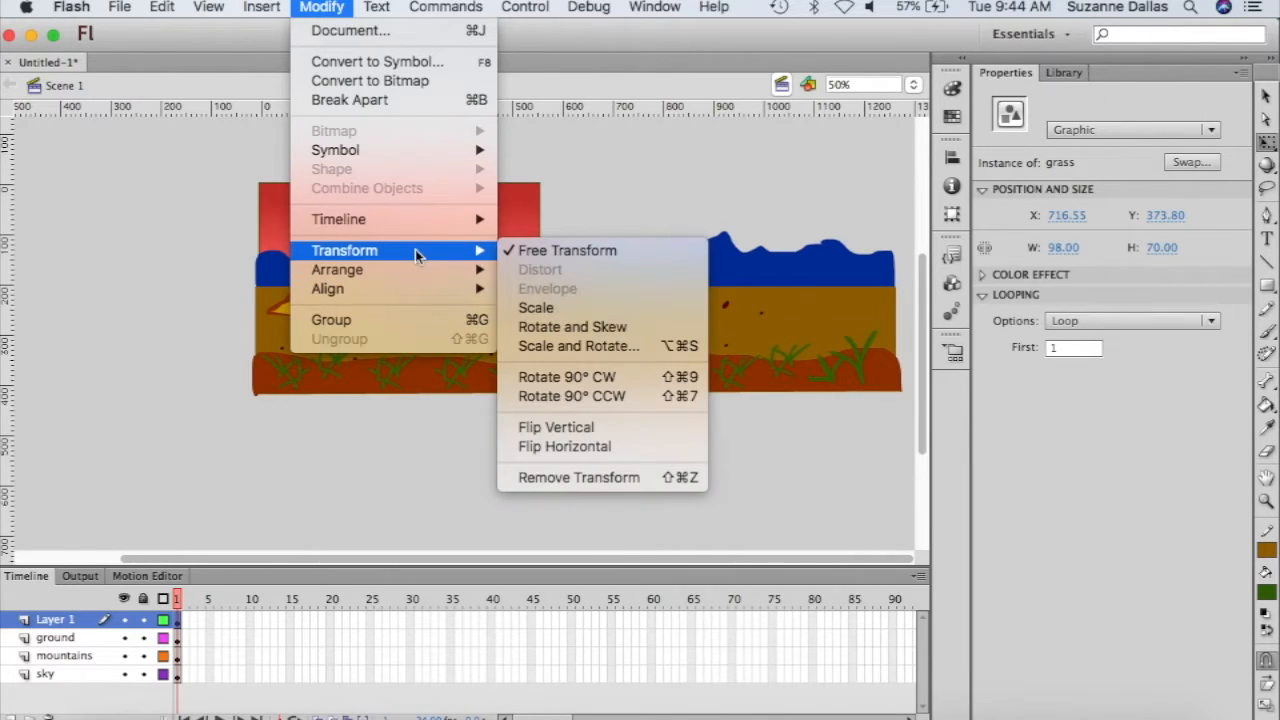
pyautogui.click(610, 450)
pyautogui.click(610, 455)
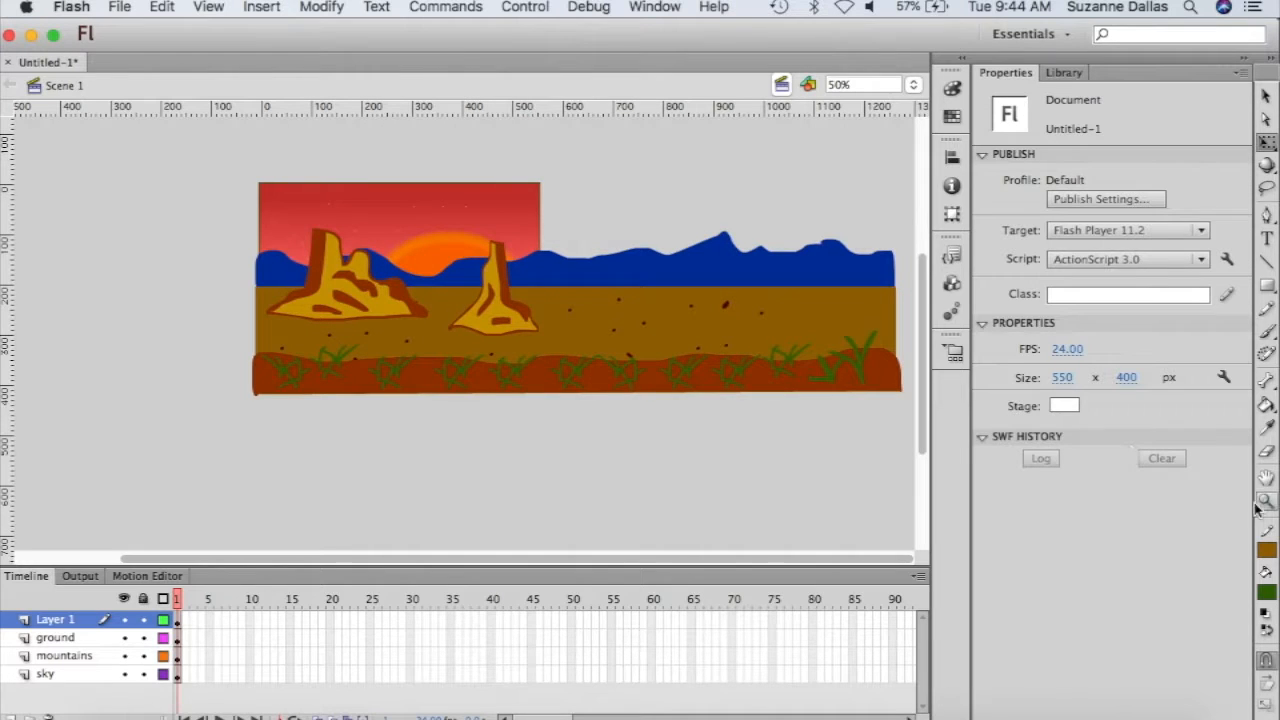
# - Brush extra dark green grass blades into the gaps between the grass copies on the left half of the strip
pyautogui.click(1266, 332)
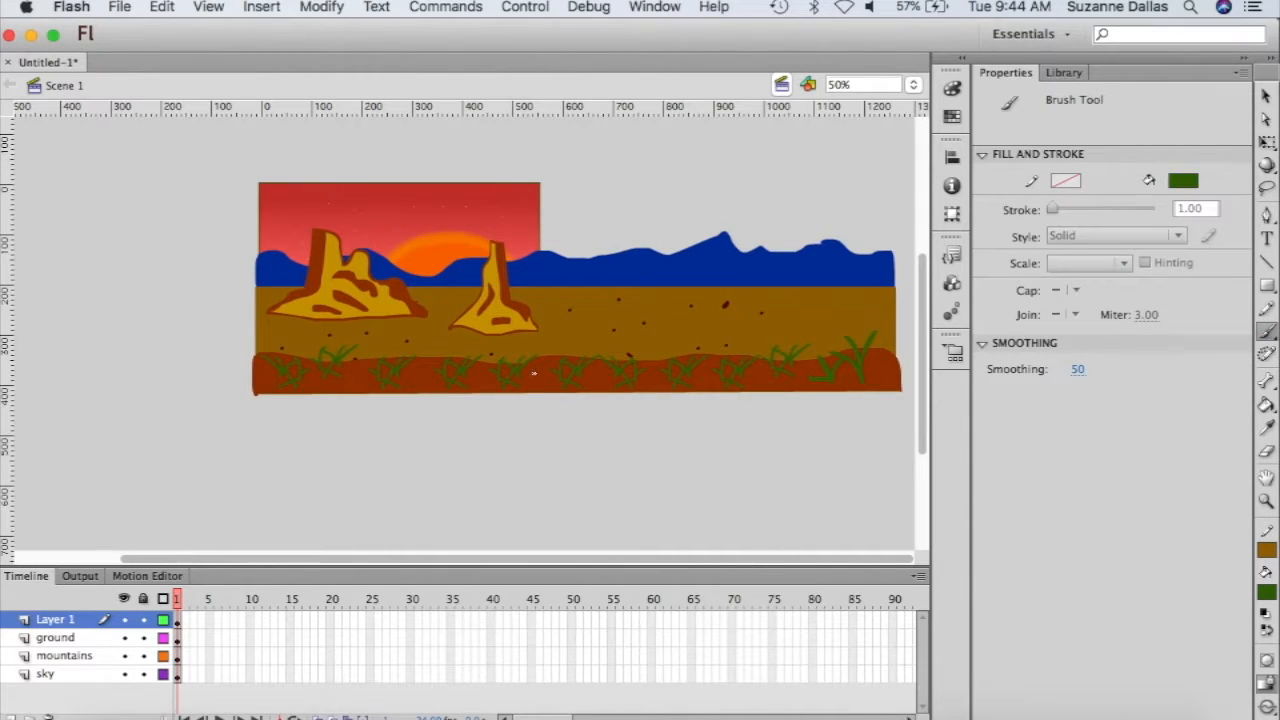
pyautogui.moveTo(539, 384); pyautogui.dragTo(525, 354)
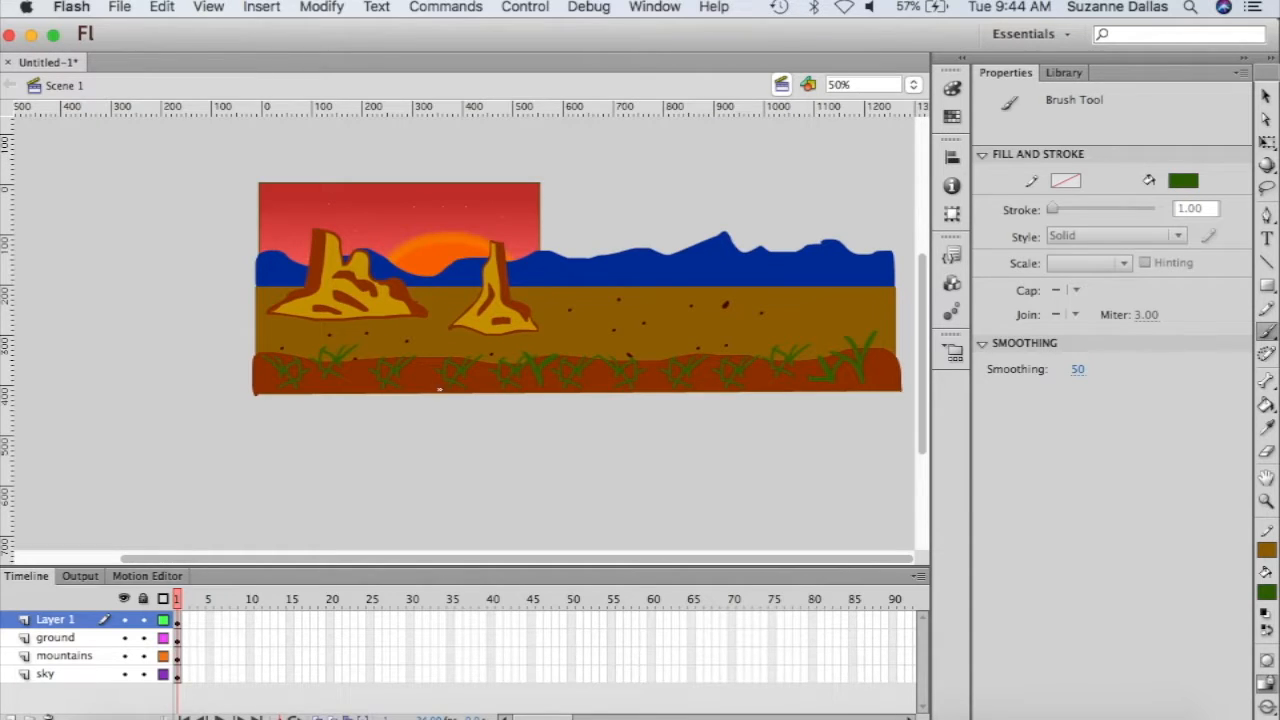
pyautogui.moveTo(432, 384); pyautogui.dragTo(403, 367)
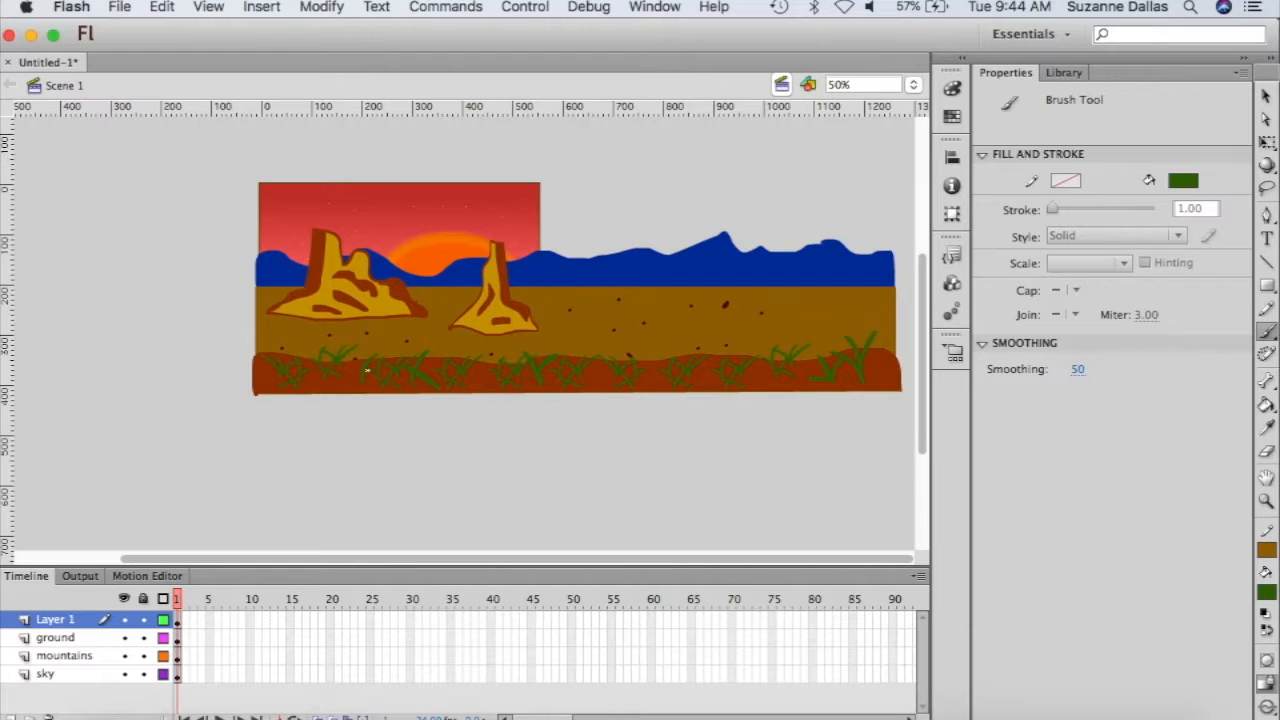
pyautogui.moveTo(363, 372); pyautogui.dragTo(341, 360)
# - Choose a muted green stroke and fill #669933, and brush a two-armed cactus outline about 294 × 507 px in the empty area left of the scene
pyautogui.moveTo(502, 561); pyautogui.dragTo(406, 562)
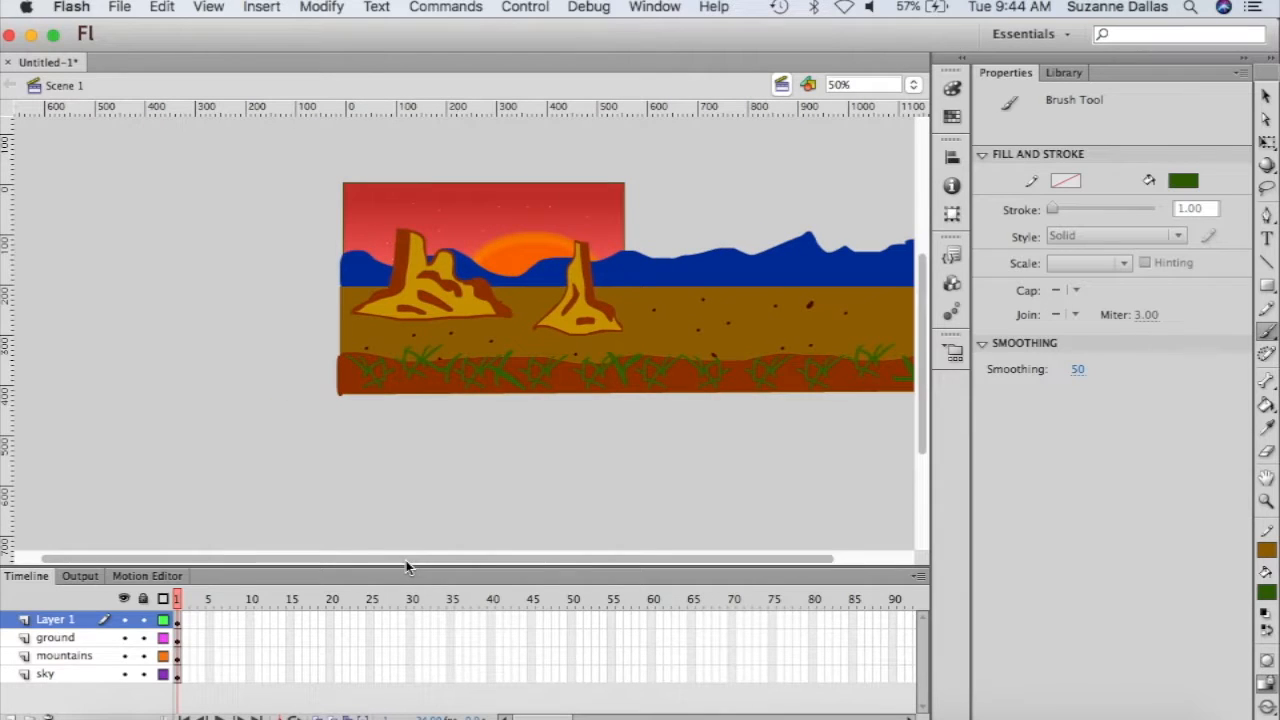
pyautogui.click(1267, 553)
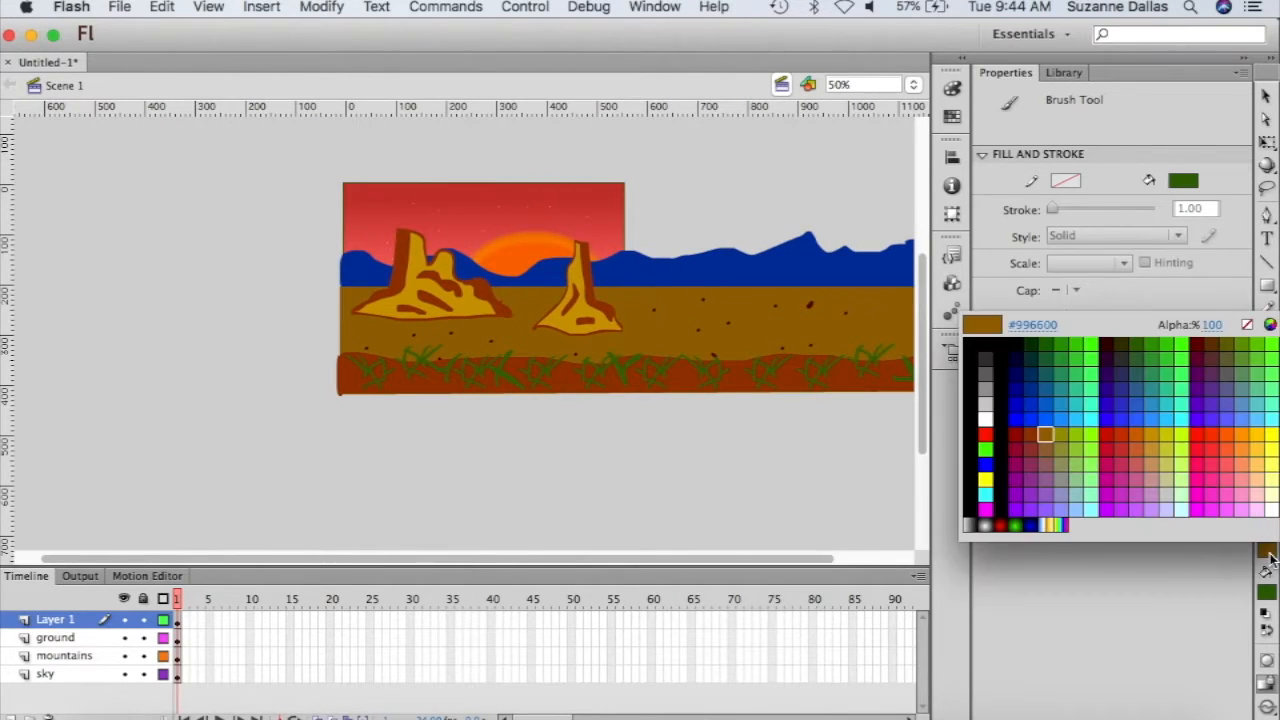
pyautogui.click(1250, 362)
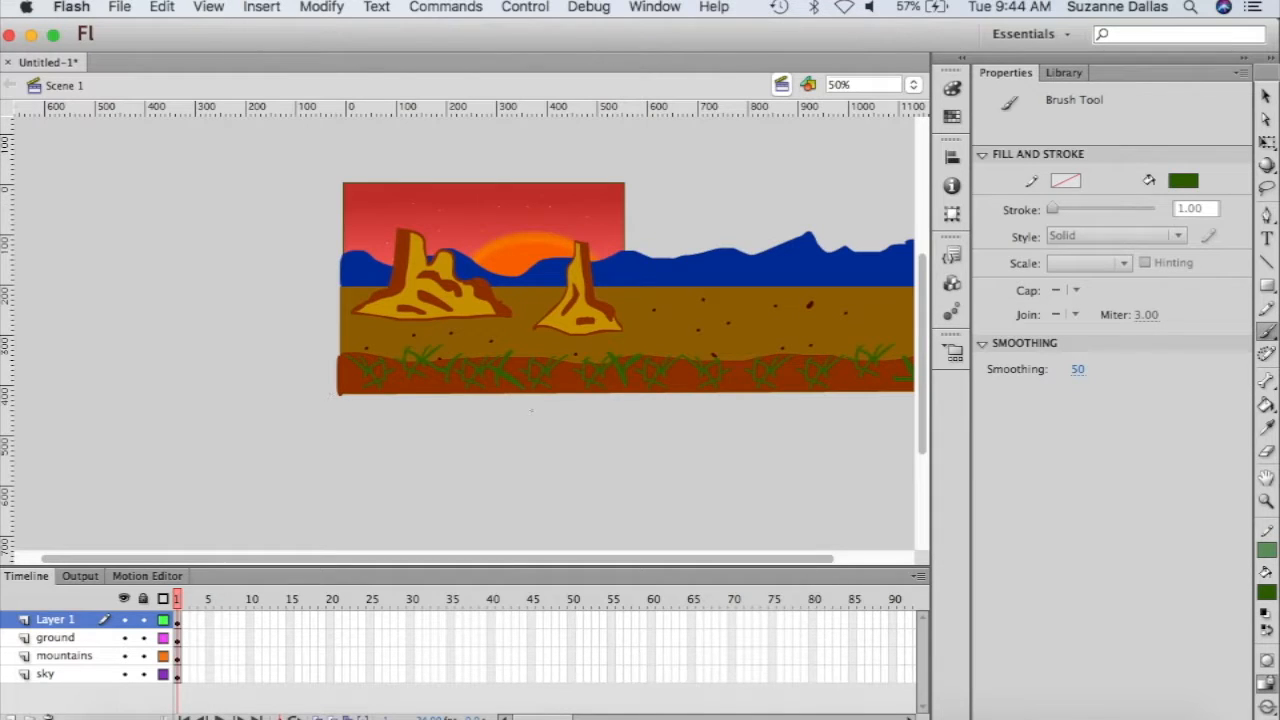
pyautogui.click(1267, 592)
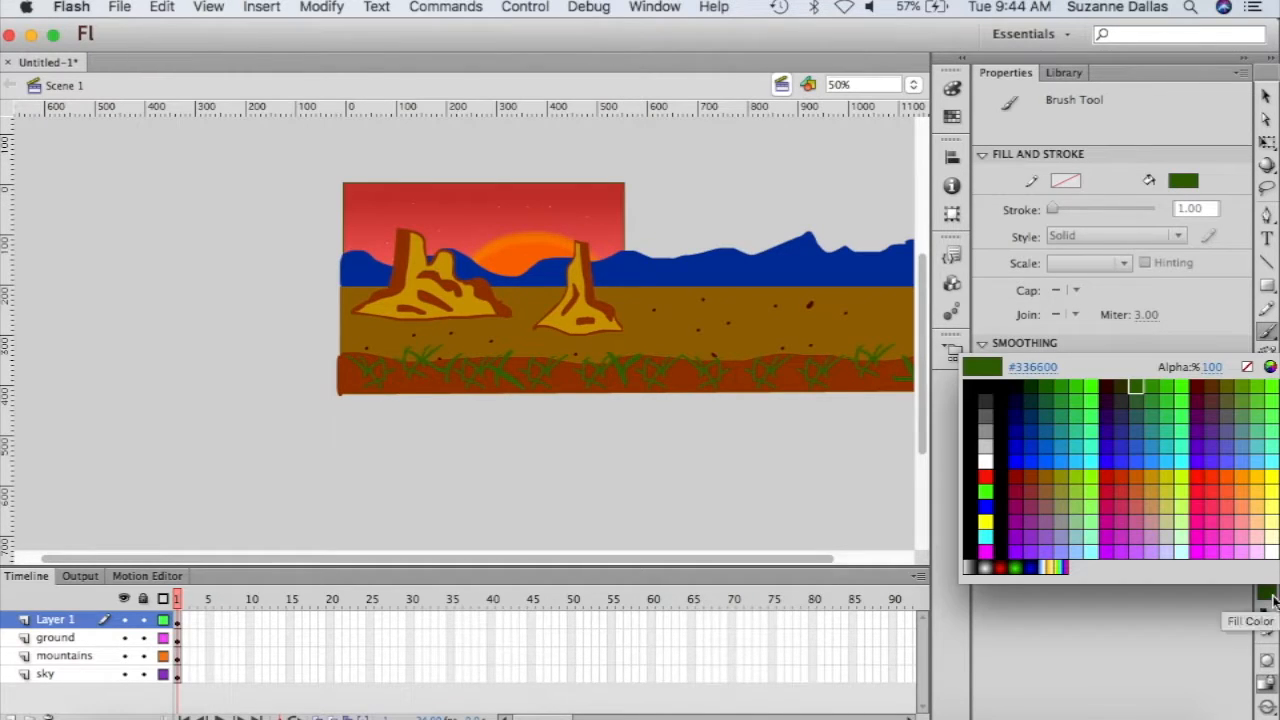
pyautogui.click(1247, 398)
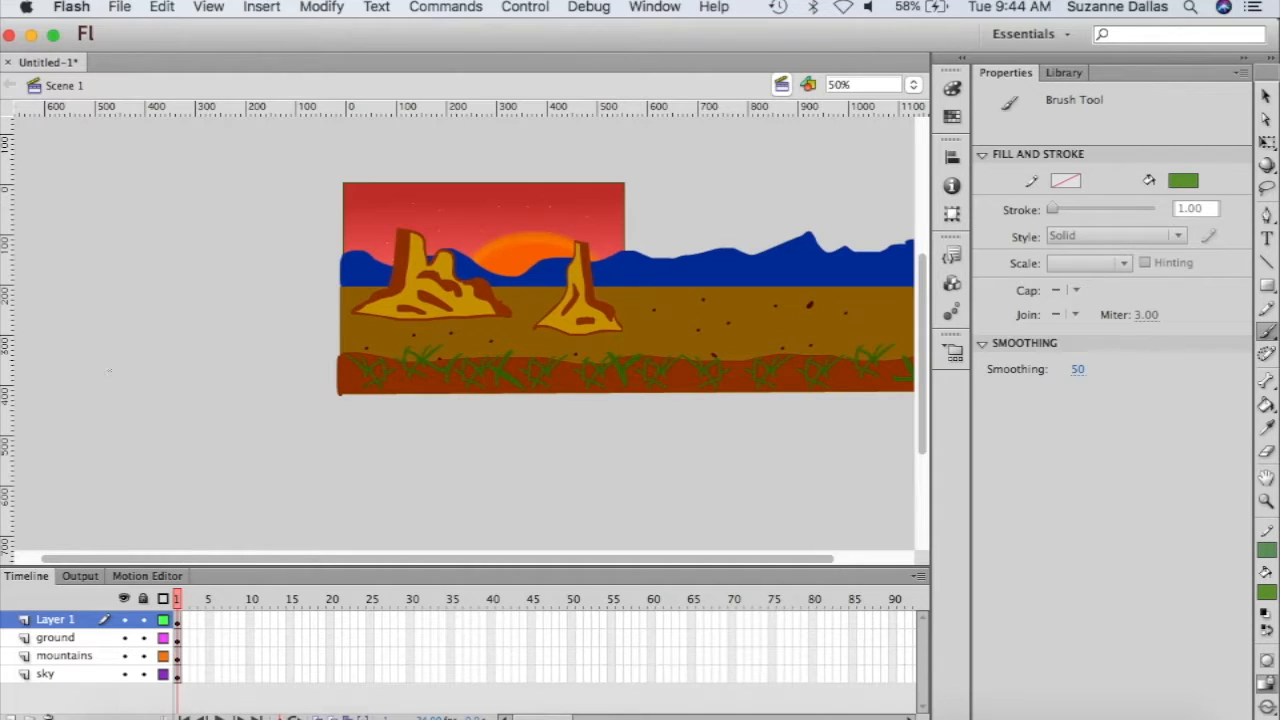
pyautogui.moveTo(138, 363)
pyautogui.mouseDown()
pyautogui.moveTo(104, 347)
pyautogui.moveTo(109, 296)
pyautogui.moveTo(88, 297)
pyautogui.moveTo(83, 361)
pyautogui.moveTo(113, 386)
pyautogui.moveTo(141, 383)
pyautogui.moveTo(124, 361)
pyautogui.moveTo(138, 265)
pyautogui.moveTo(149, 244)
pyautogui.moveTo(169, 243)
pyautogui.moveTo(182, 284)
pyautogui.moveTo(178, 488)
pyautogui.mouseUp()
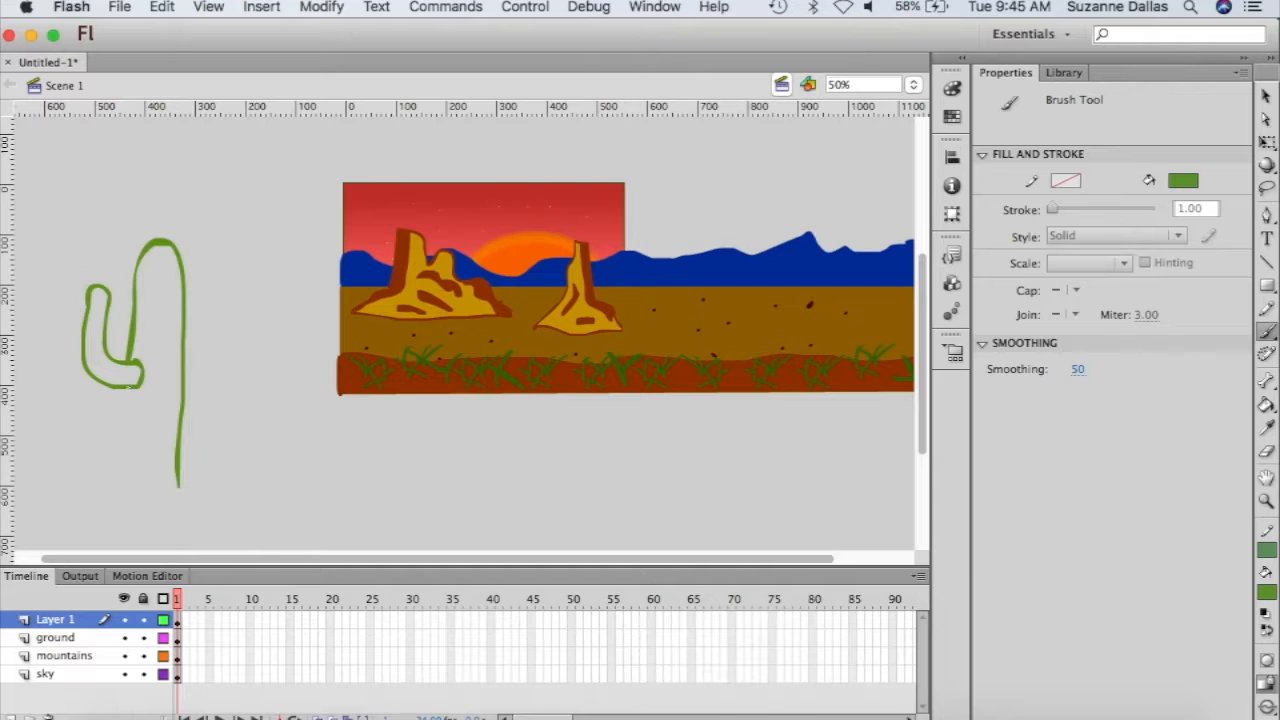
pyautogui.moveTo(125, 390)
pyautogui.mouseDown()
pyautogui.moveTo(127, 456)
pyautogui.moveTo(146, 482)
pyautogui.moveTo(181, 486)
pyautogui.mouseUp()
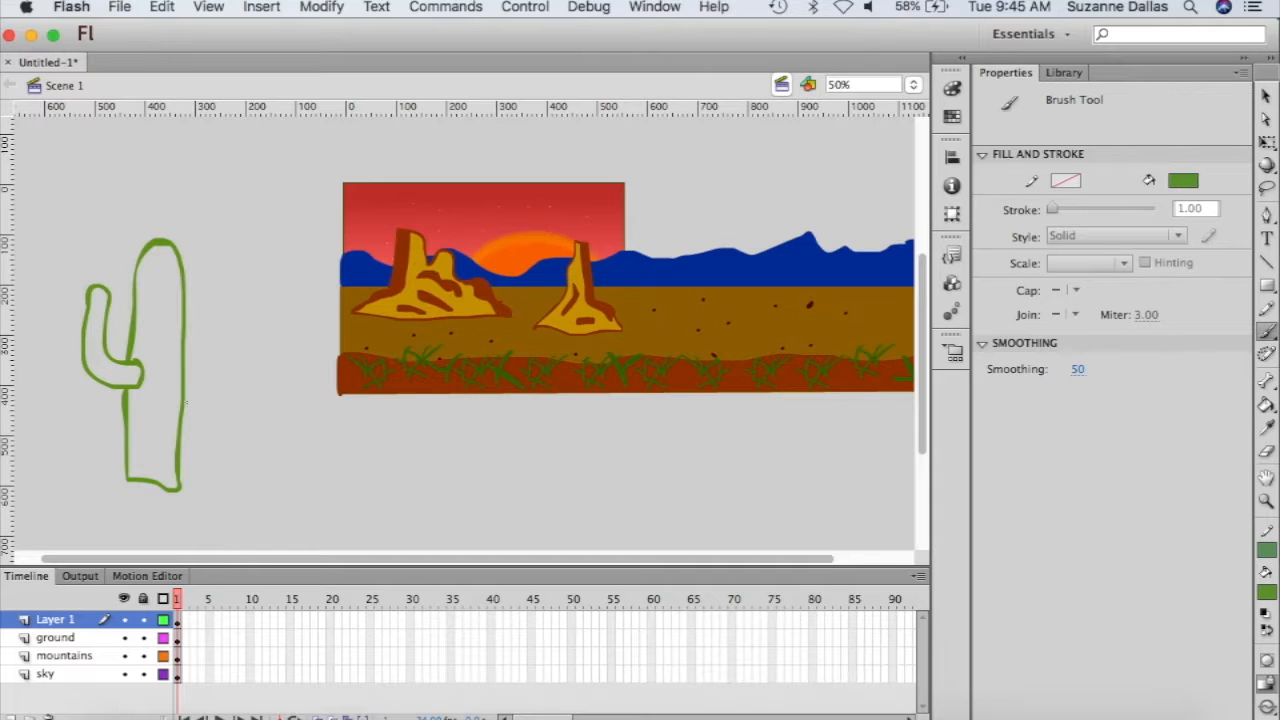
pyautogui.moveTo(186, 401)
pyautogui.mouseDown()
pyautogui.moveTo(204, 304)
pyautogui.moveTo(220, 312)
pyautogui.moveTo(229, 372)
pyautogui.moveTo(212, 434)
pyautogui.moveTo(178, 446)
pyautogui.mouseUp()
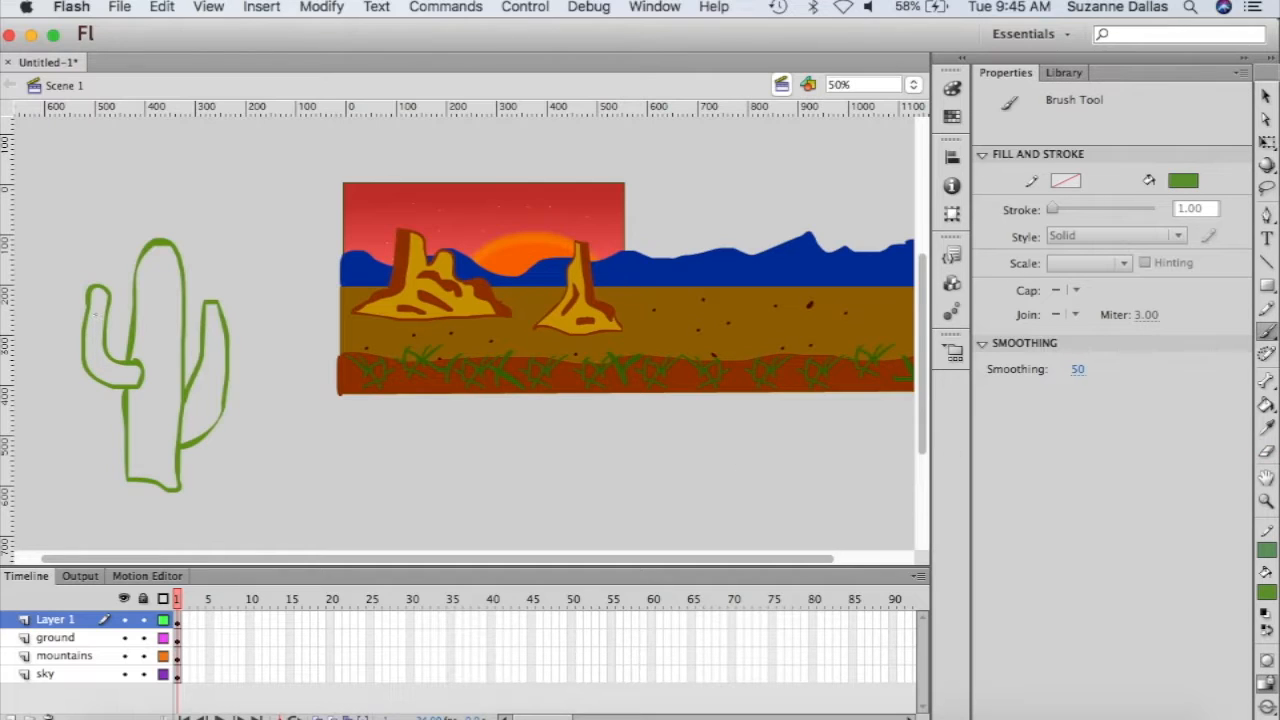
# - Brush vertical rib lines inside the cactus trunk and both arms in the same green
pyautogui.moveTo(97, 305); pyautogui.dragTo(96, 334)
pyautogui.moveTo(149, 264); pyautogui.dragTo(148, 322)
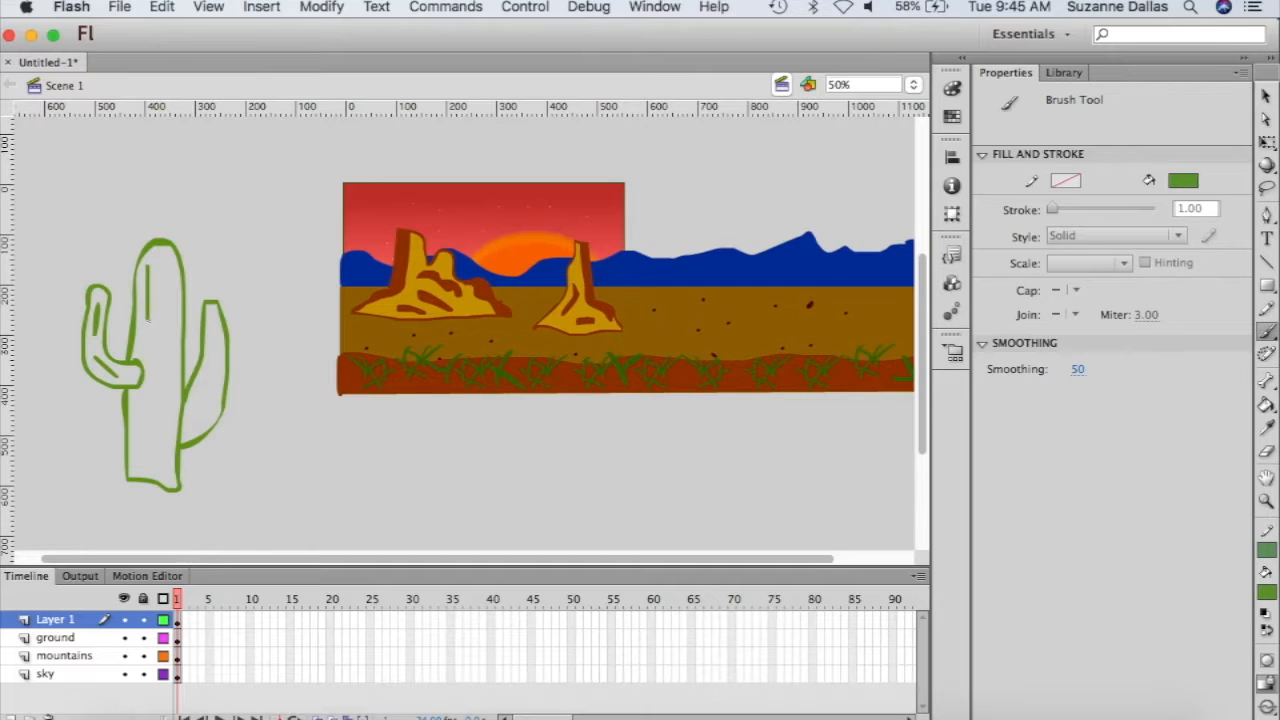
pyautogui.moveTo(167, 260)
pyautogui.mouseDown()
pyautogui.moveTo(165, 412)
pyautogui.moveTo(160, 440)
pyautogui.moveTo(140, 438)
pyautogui.moveTo(141, 411)
pyautogui.moveTo(209, 402)
pyautogui.moveTo(215, 320)
pyautogui.mouseUp()
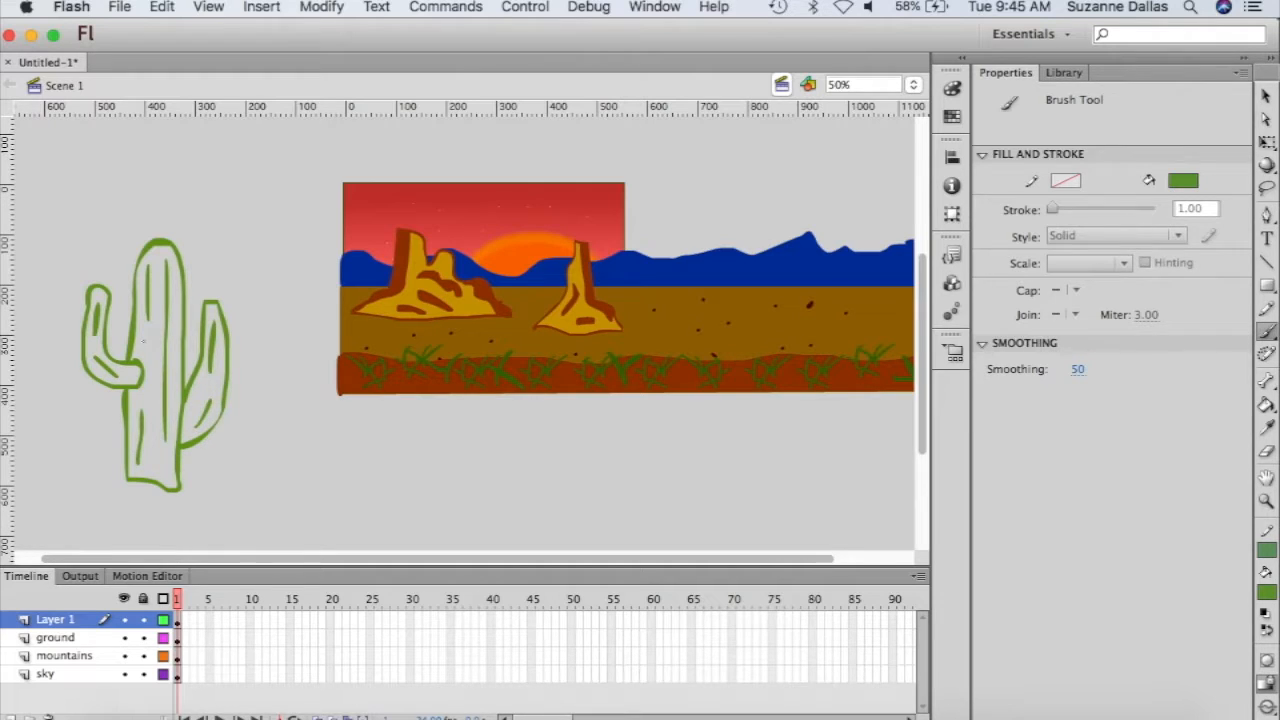
pyautogui.moveTo(143, 341); pyautogui.dragTo(150, 395)
# - Fill the cactus trunk with a brighter green using the Paint Bucket
pyautogui.click(1266, 404)
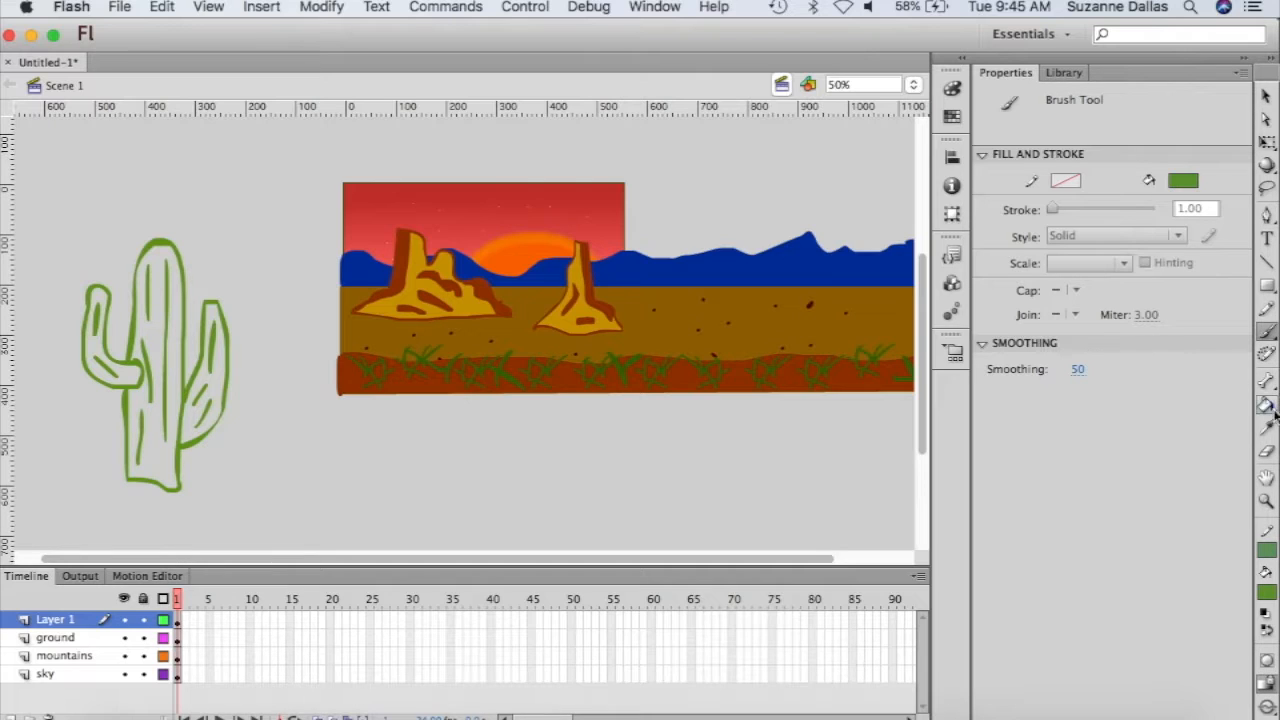
pyautogui.click(1268, 596)
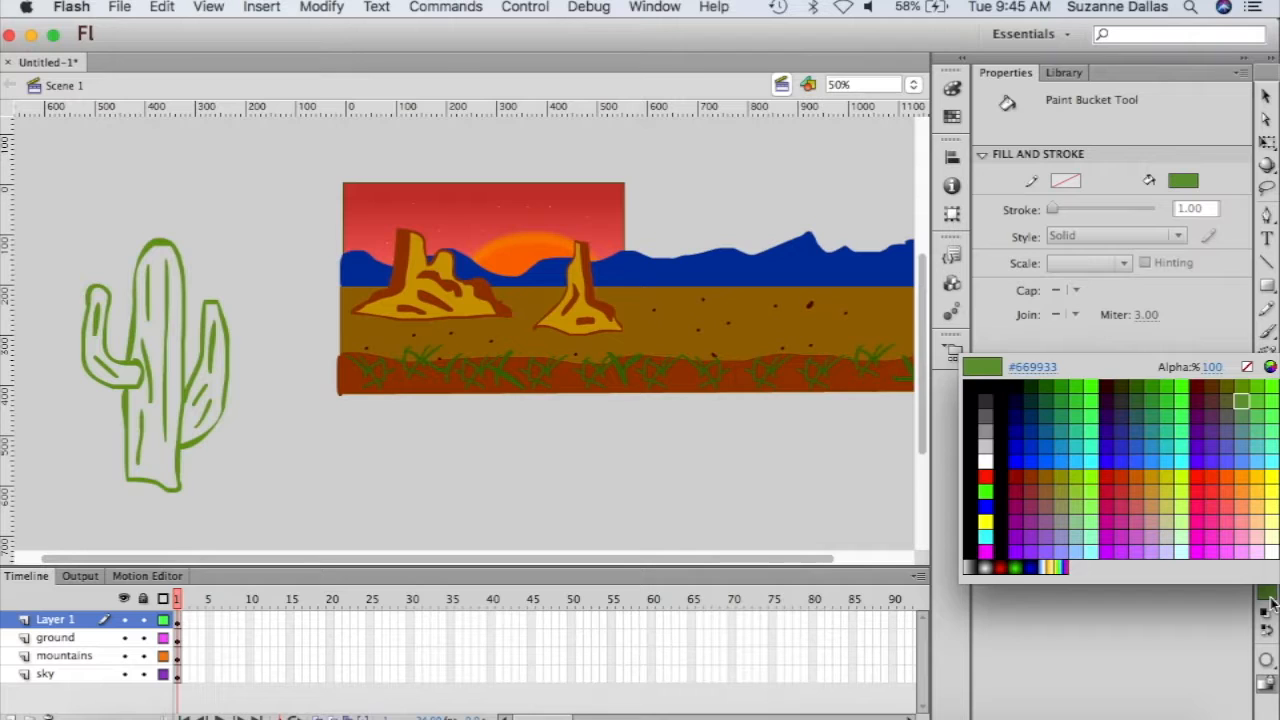
pyautogui.click(1260, 403)
pyautogui.click(155, 332)
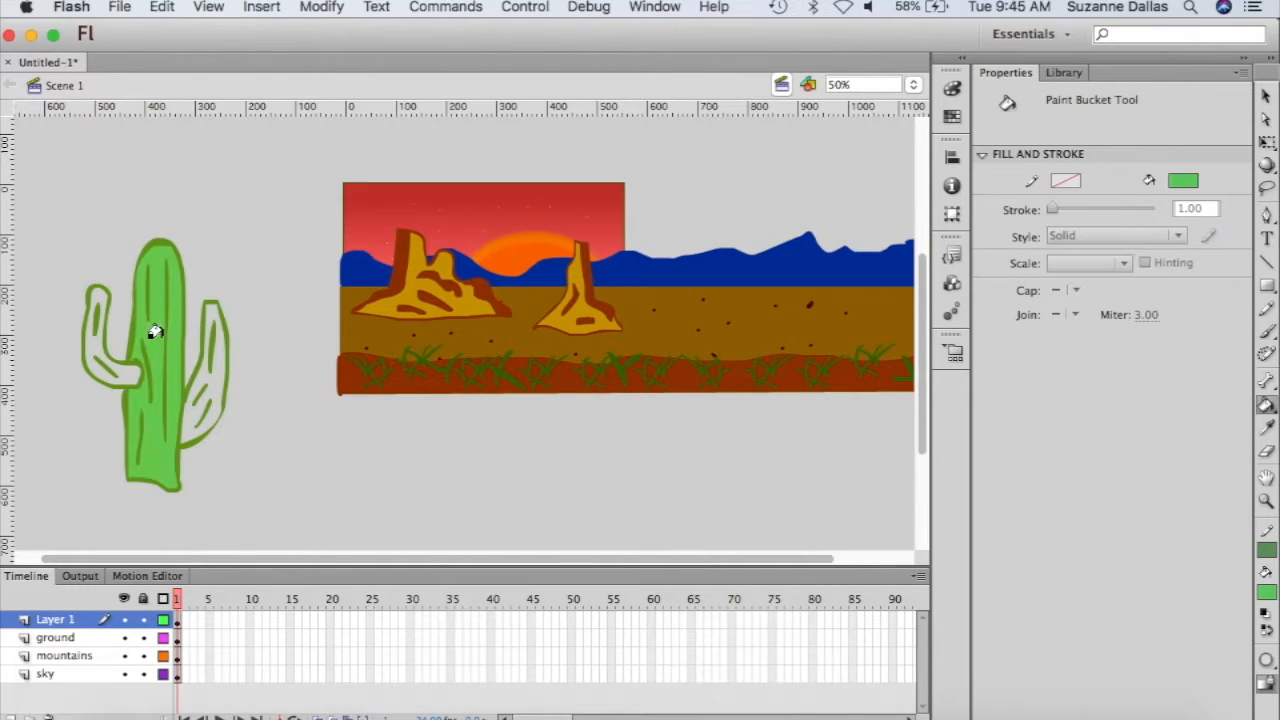
# - Try the outline's green #669933 as the cactus trunk fill and undo it
pyautogui.click(1268, 593)
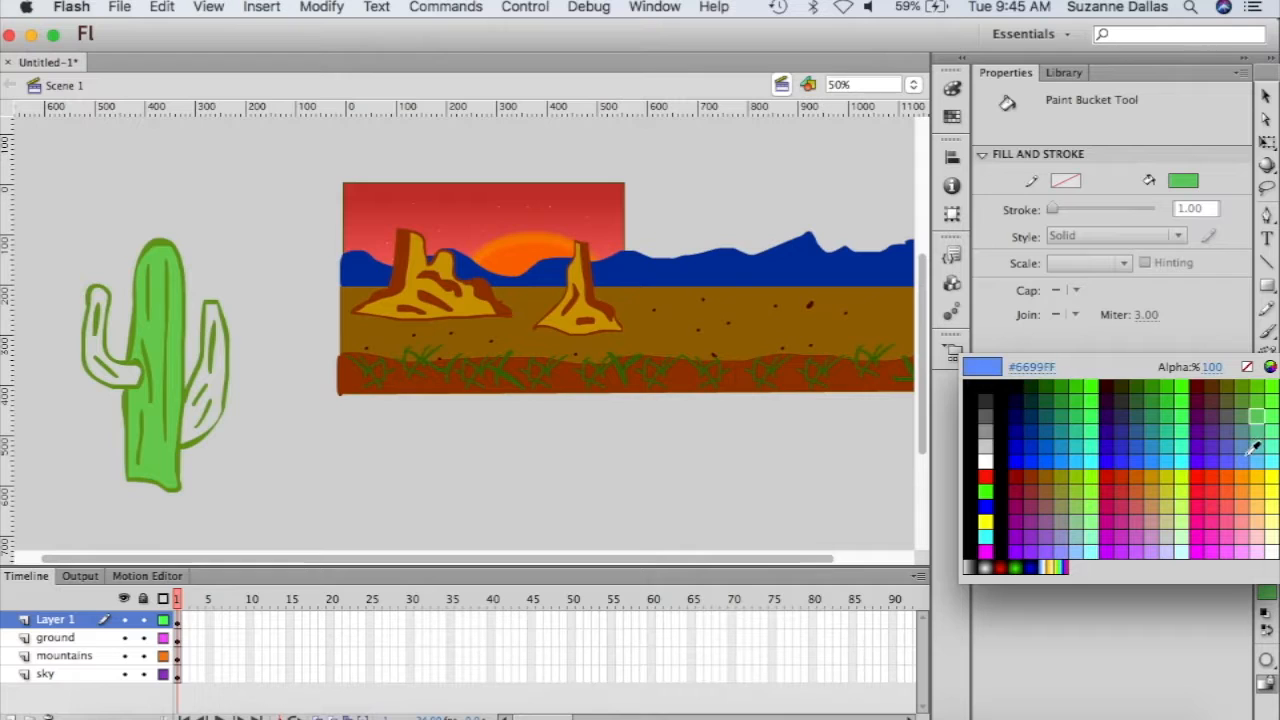
pyautogui.click(1248, 398)
pyautogui.click(152, 330)
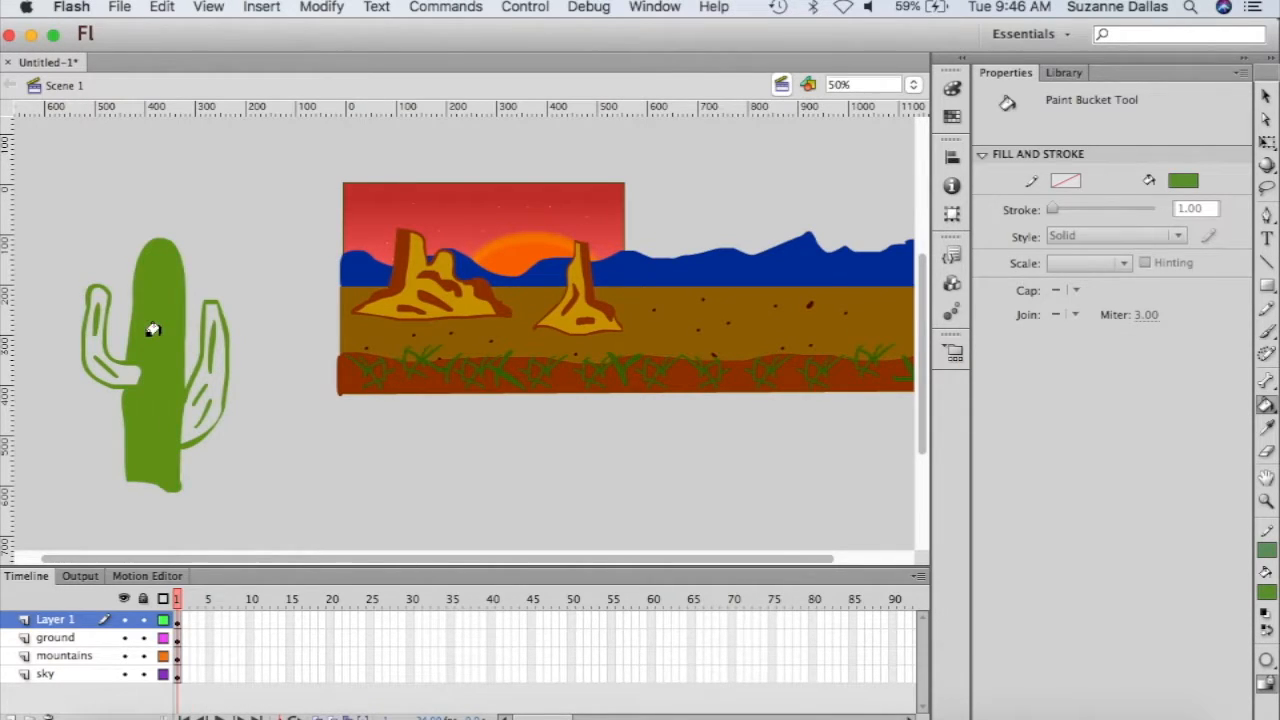
pyautogui.press('super+z')
# - Fill the cactus trunk and both arms with a dark green
pyautogui.click(1266, 591)
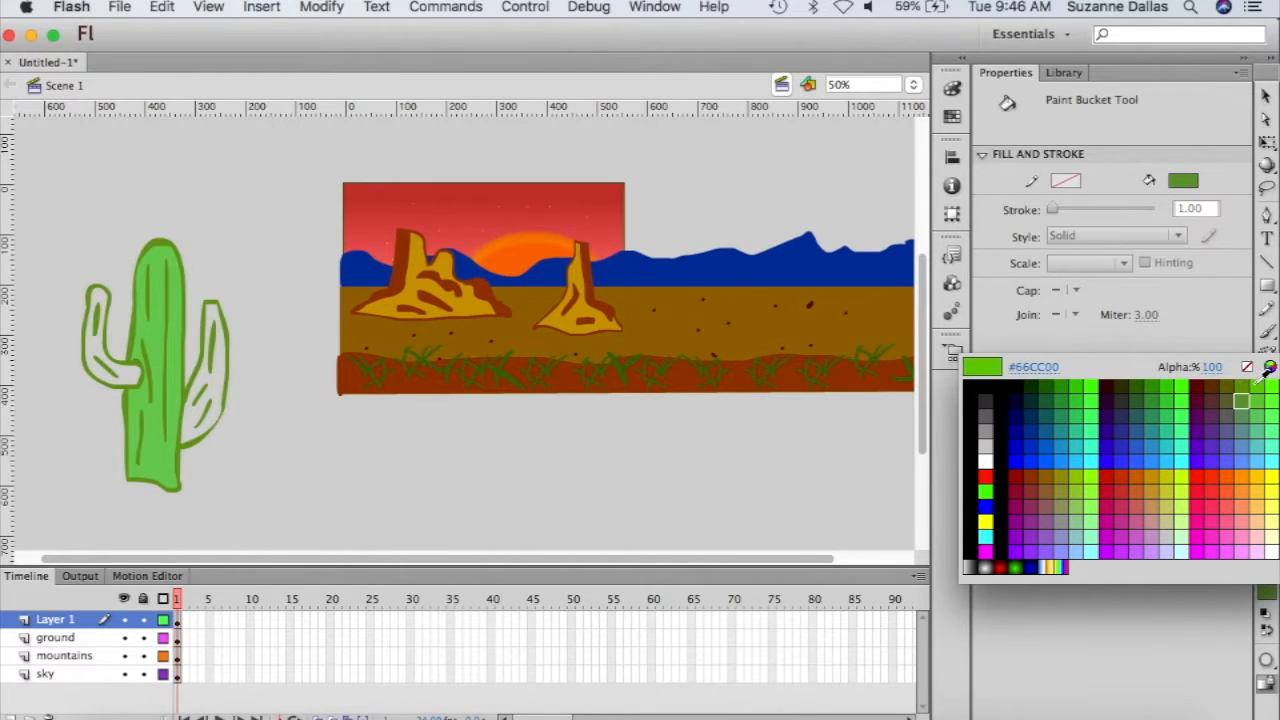
pyautogui.click(1148, 397)
pyautogui.click(145, 331)
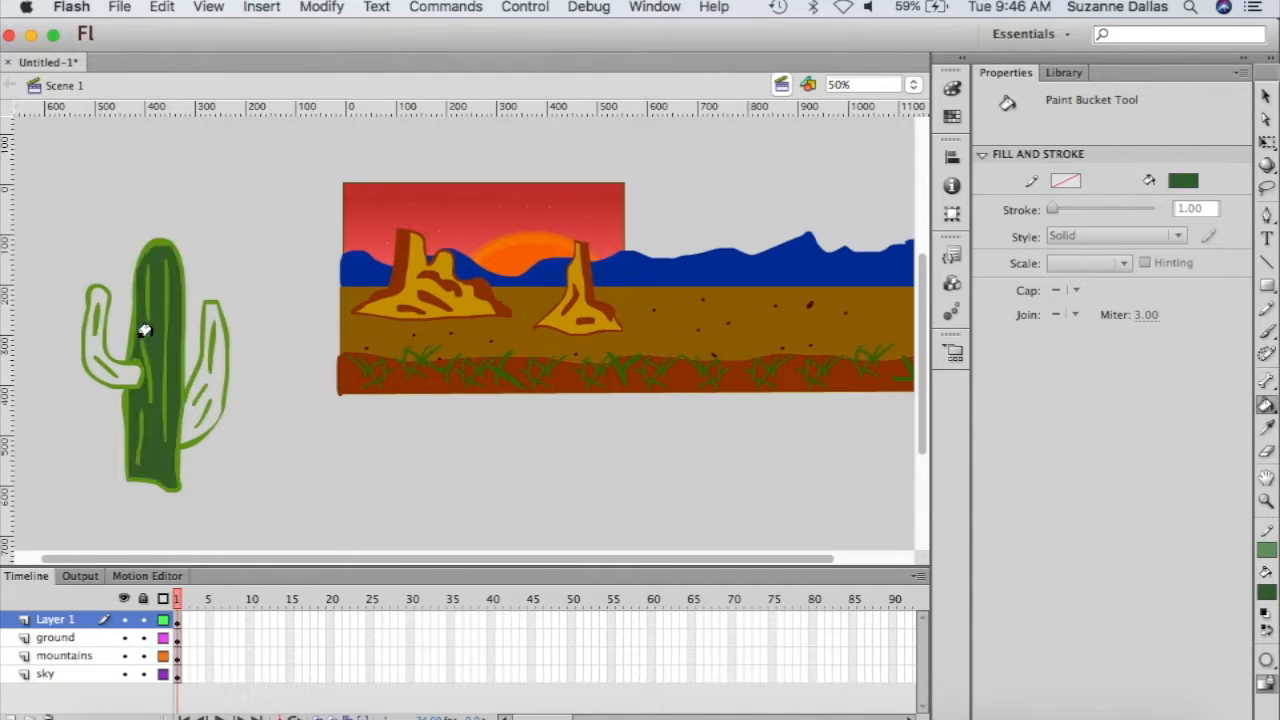
pyautogui.click(207, 376)
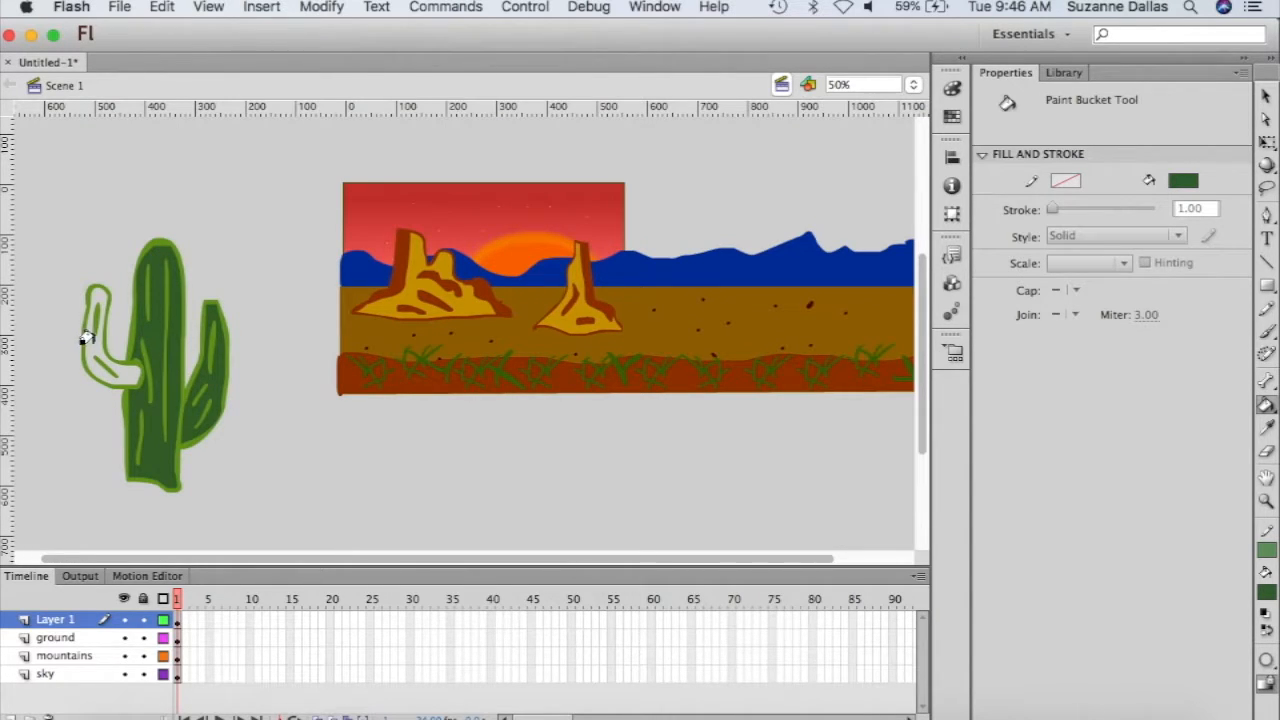
pyautogui.click(87, 339)
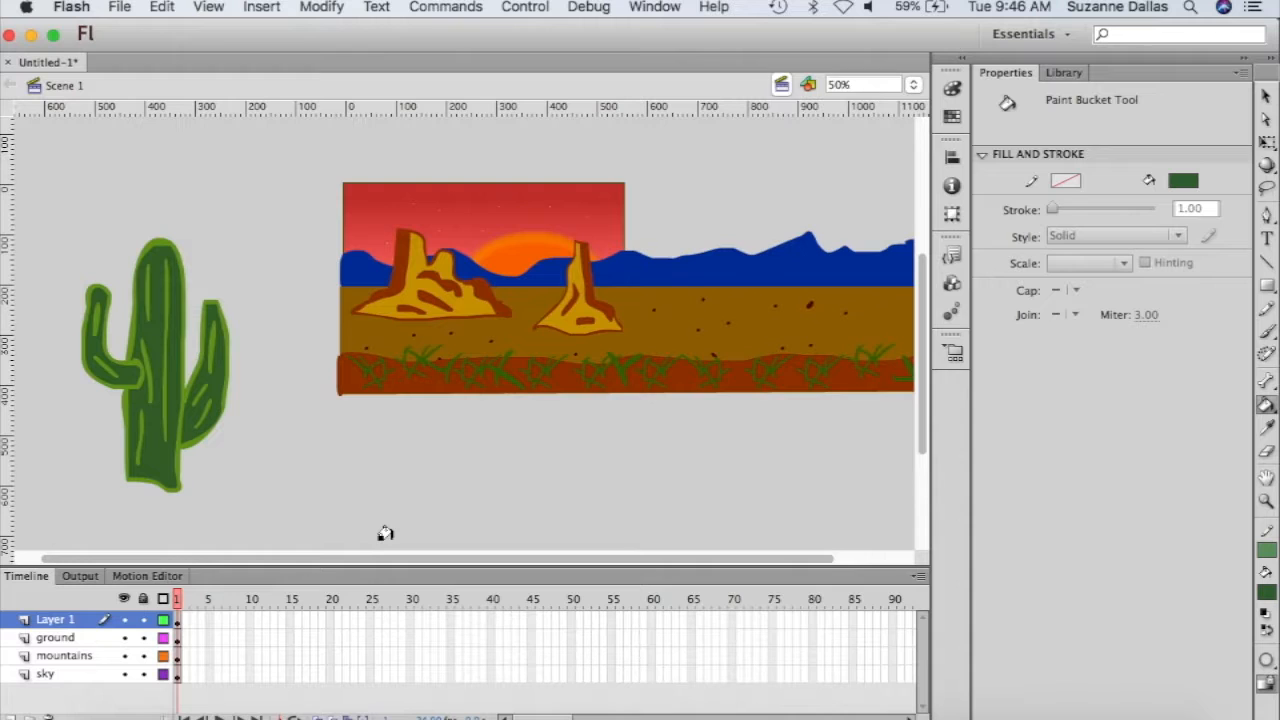
# - Select the whole cactus, move it onto the foreground strip right of the rocks, and scale it down to about 106.5 × 199 px
pyautogui.click(1265, 95)
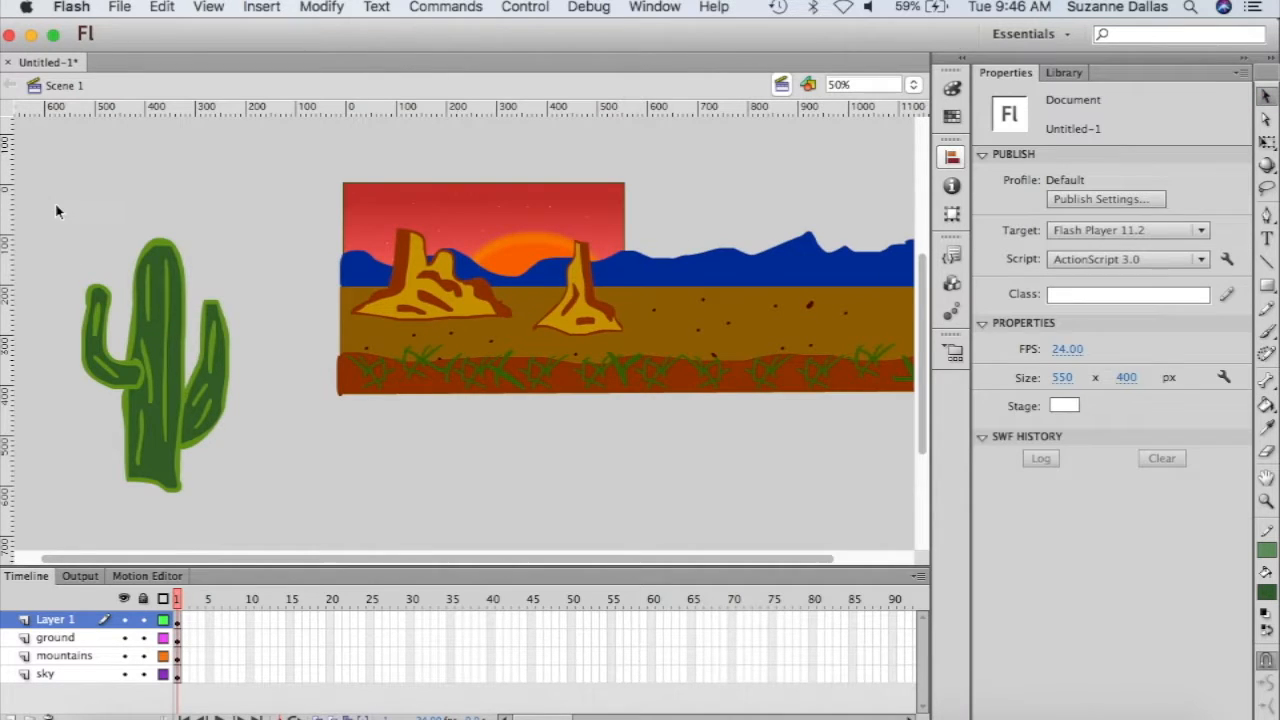
pyautogui.moveTo(56, 208); pyautogui.dragTo(260, 522)
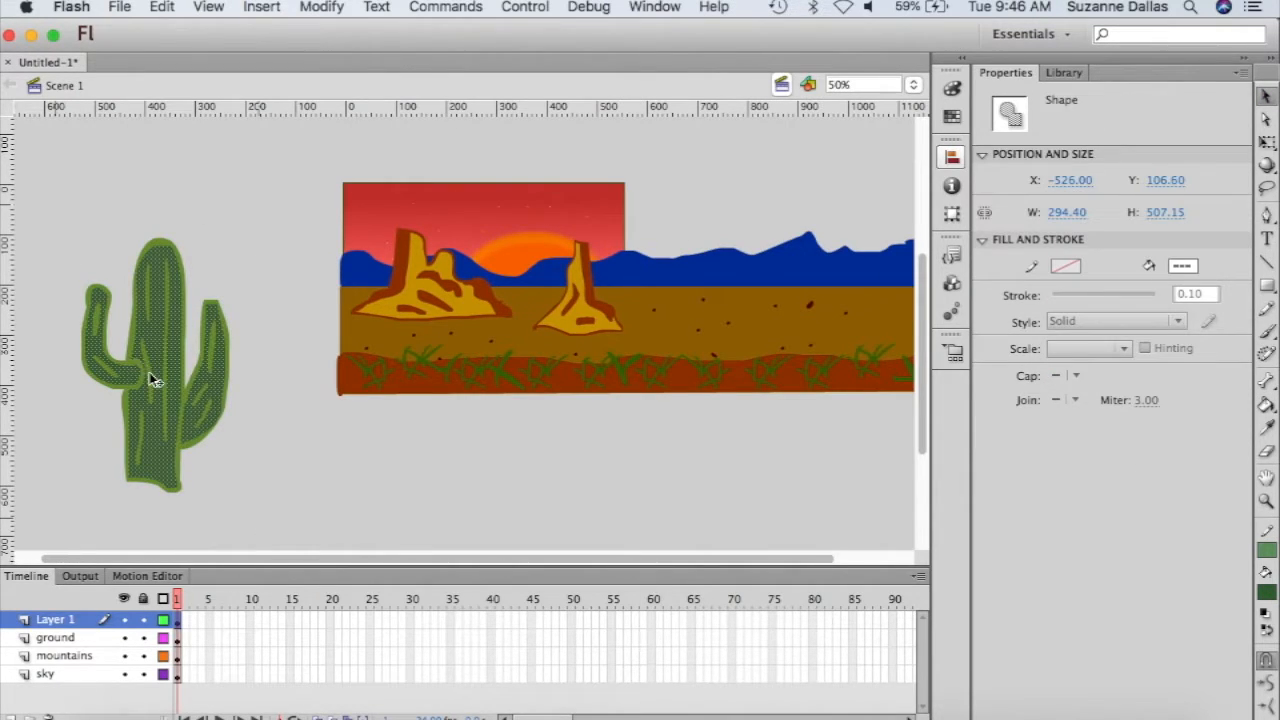
pyautogui.moveTo(151, 375); pyautogui.dragTo(794, 267)
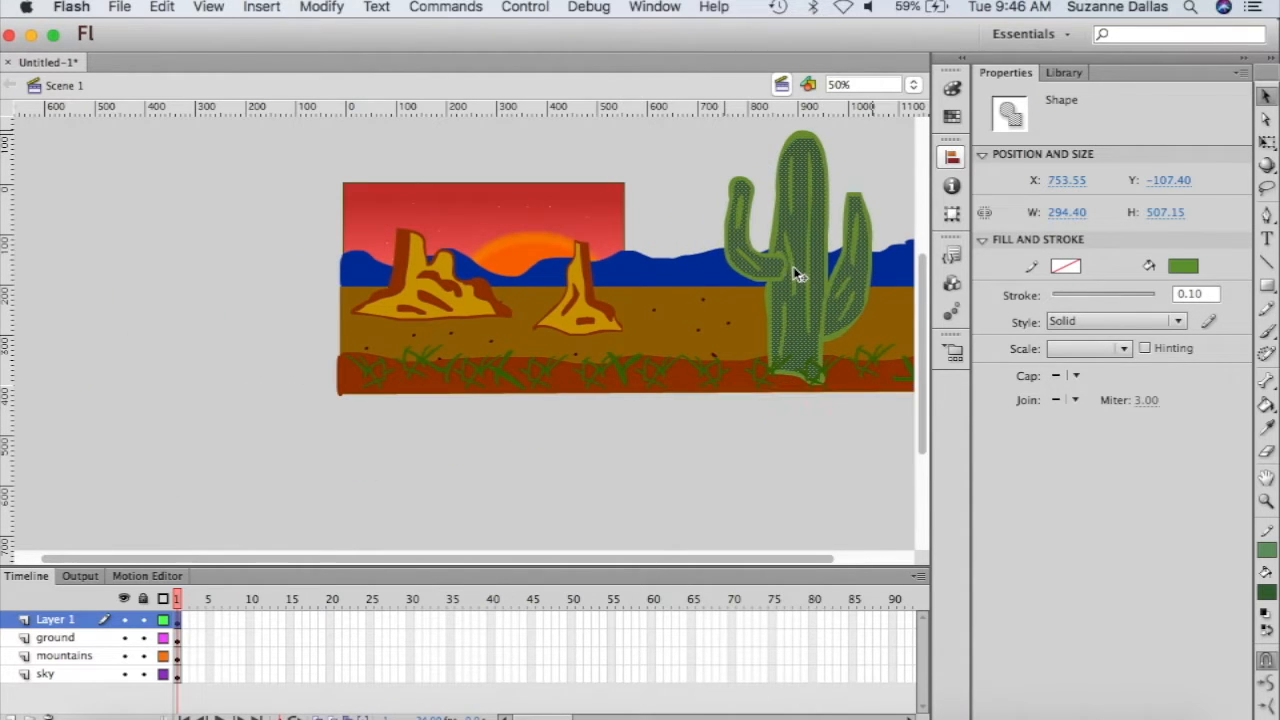
pyautogui.click(1268, 143)
pyautogui.moveTo(870, 130); pyautogui.dragTo(778, 287)
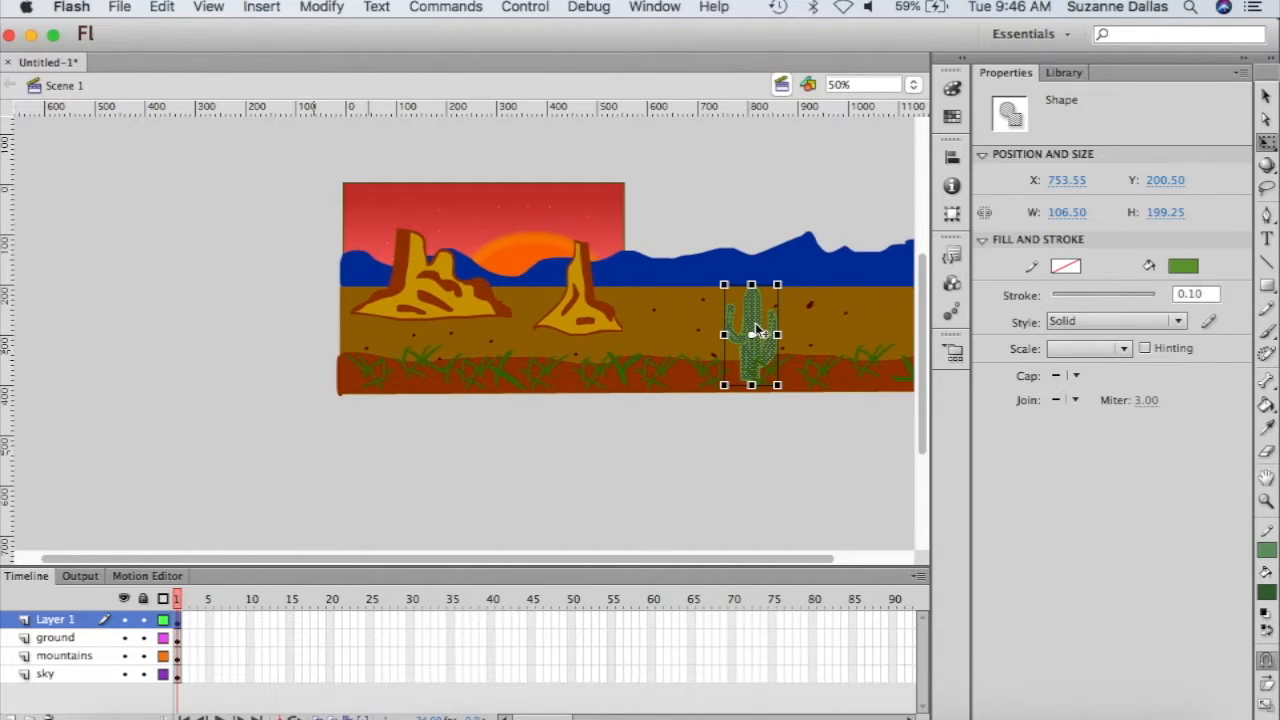
# - Move the cactus to about X 859.5, Y 173, and place a copy enlarged to about 152.5 × 325 px between the rock formations
pyautogui.moveTo(755, 330); pyautogui.dragTo(810, 314)
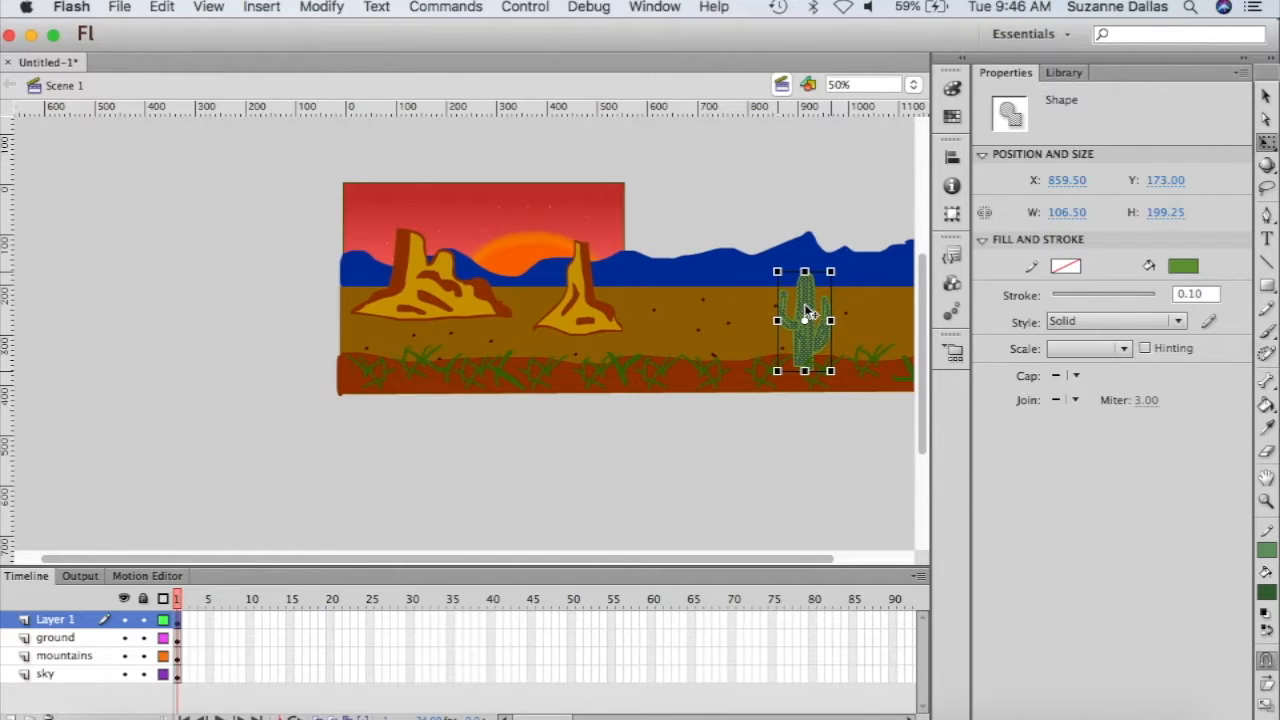
pyautogui.keyDown('alt'); pyautogui.moveTo(810, 314); pyautogui.dragTo(518, 326); pyautogui.keyUp('alt')
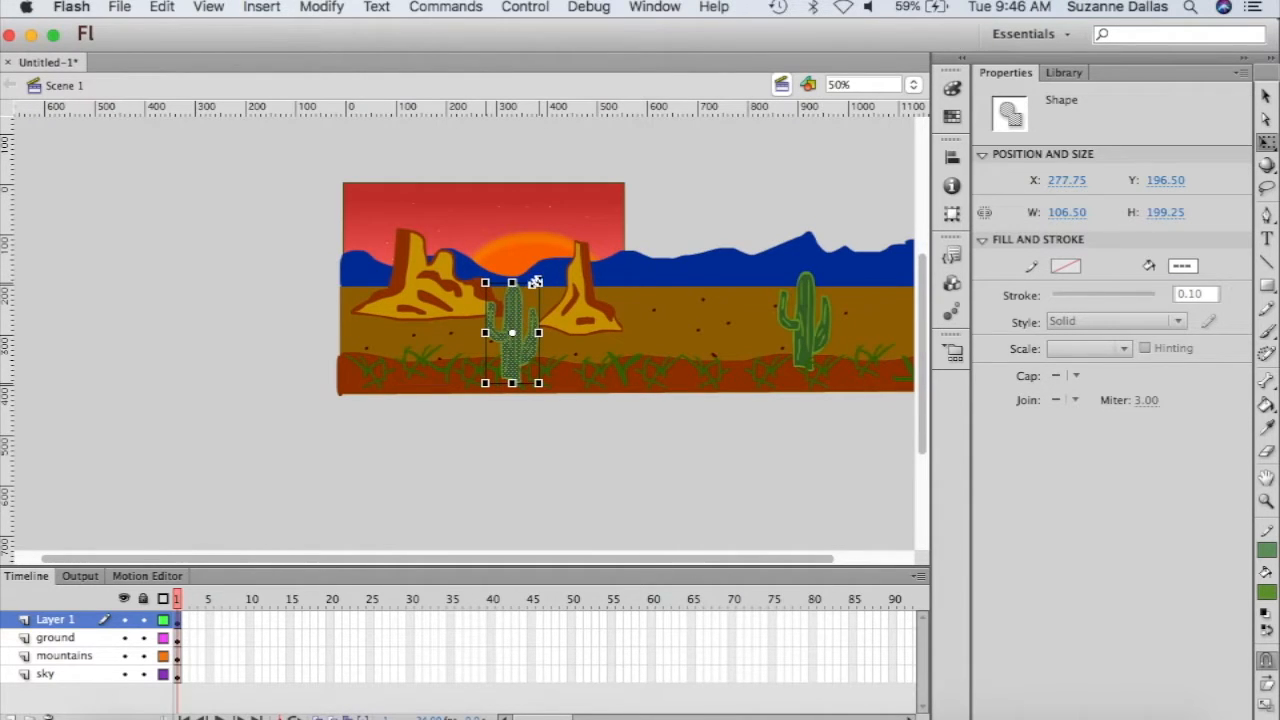
pyautogui.moveTo(542, 266); pyautogui.dragTo(566, 206)
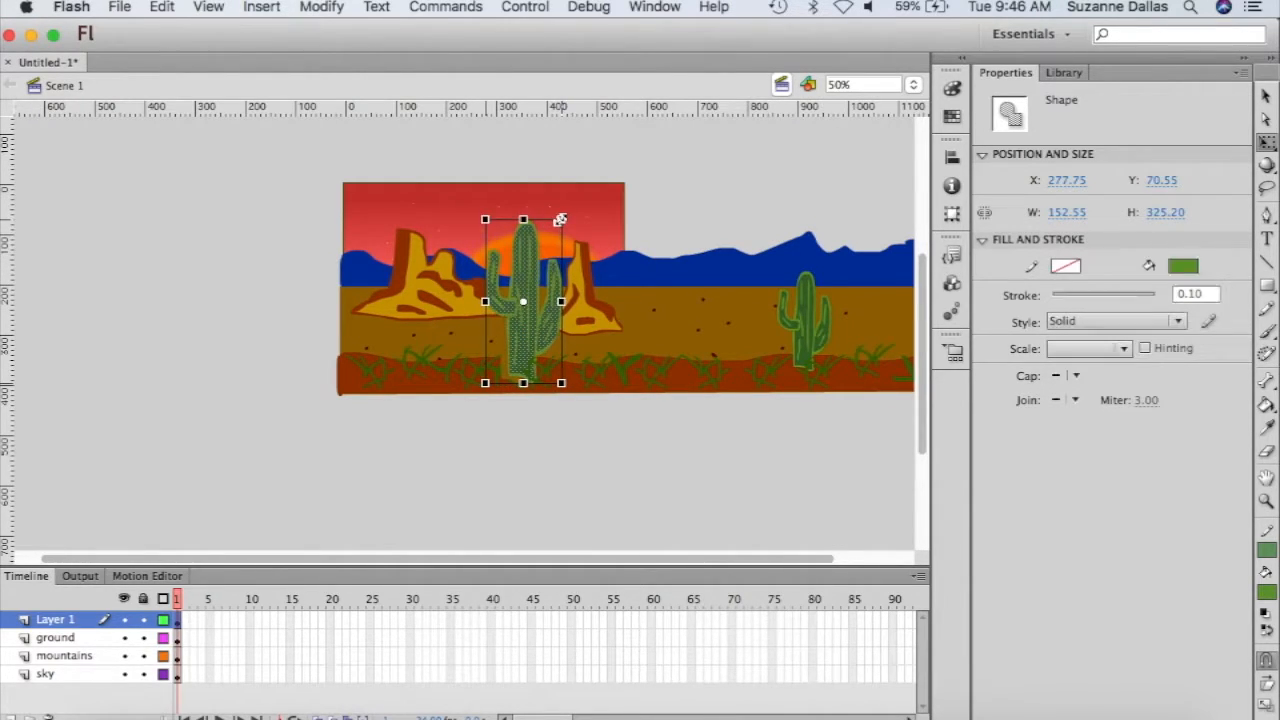
# - Flip the larger cactus copy horizontally
pyautogui.click(321, 7)
pyautogui.moveTo(380, 250)
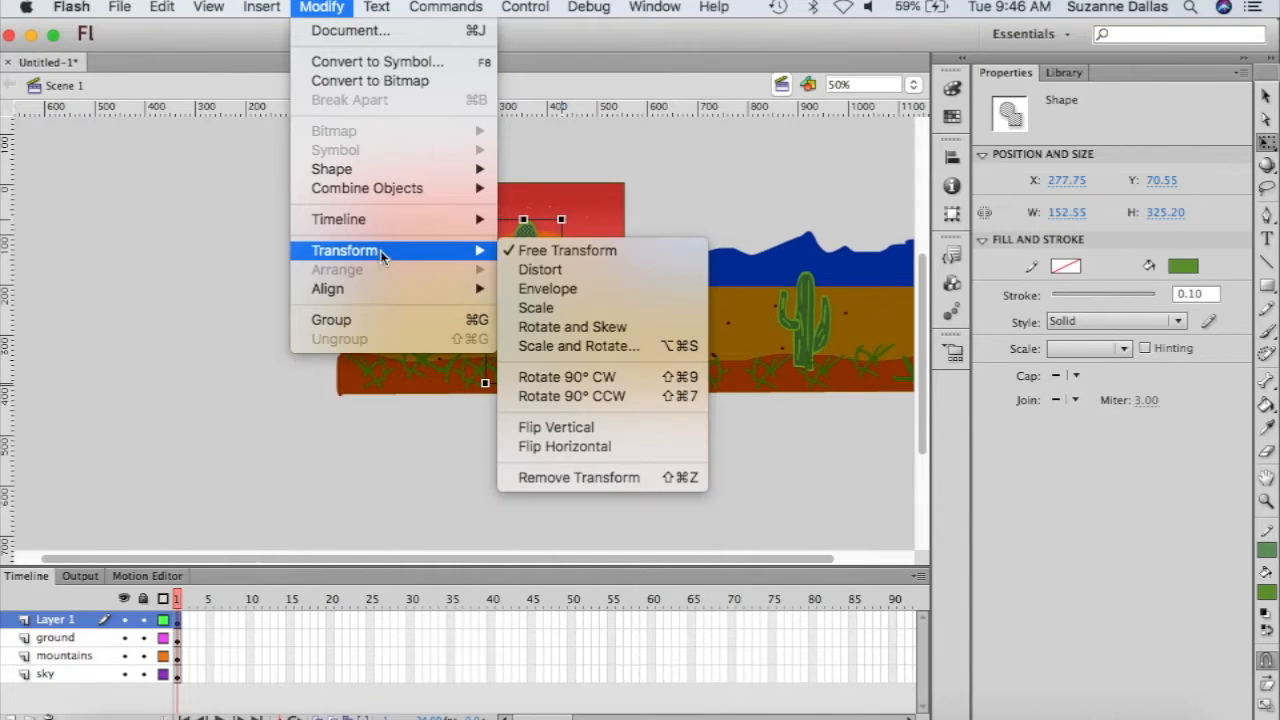
pyautogui.click(556, 446)
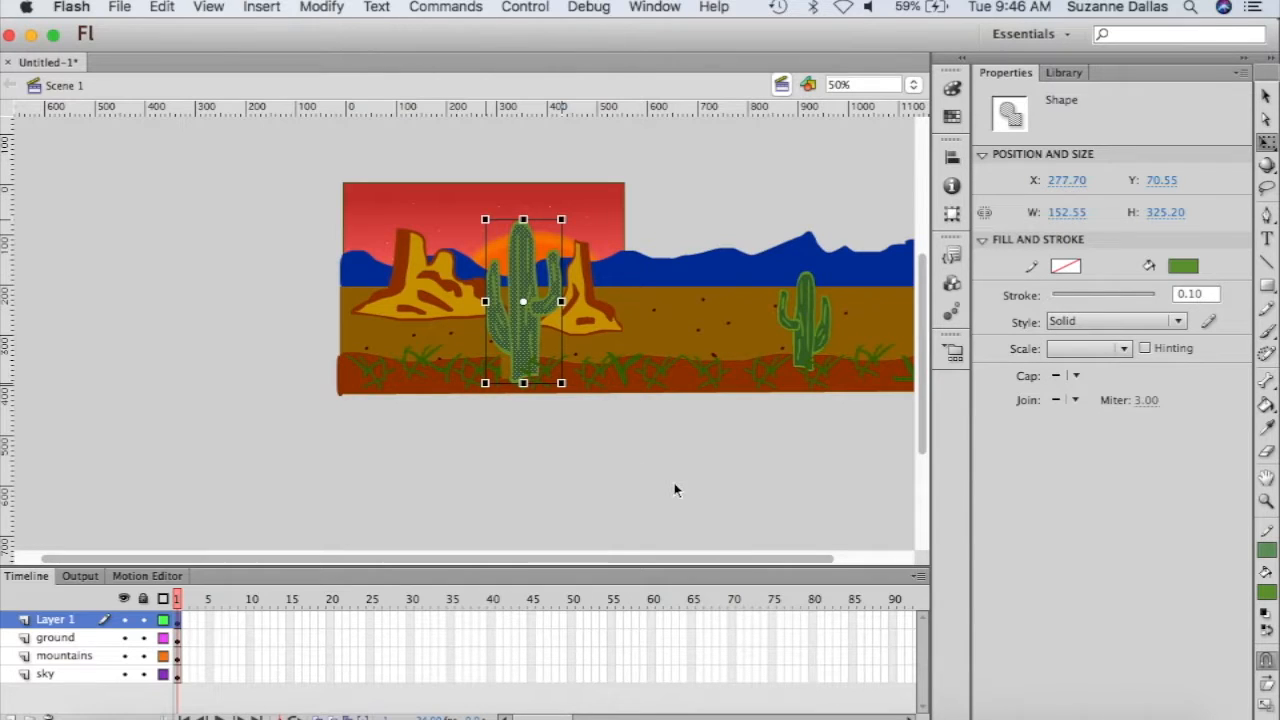
pyautogui.keyDown('shift'); pyautogui.click(806, 325); pyautogui.keyUp('shift')
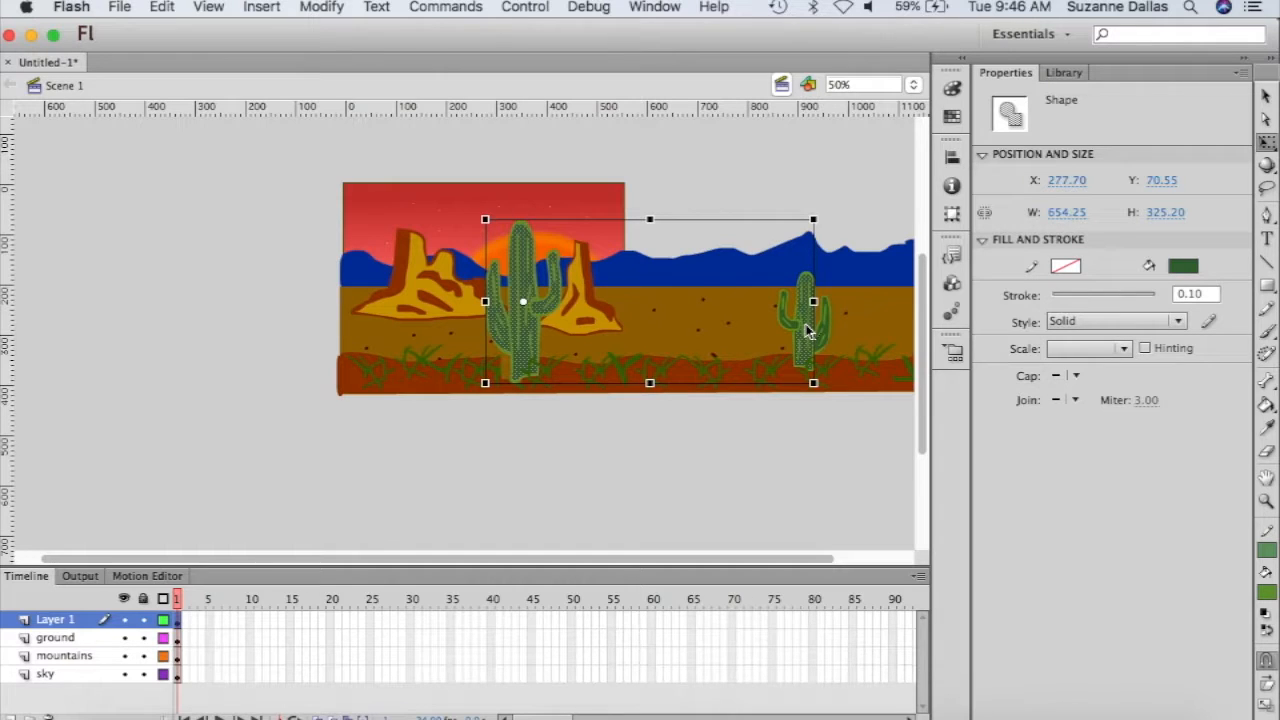
pyautogui.keyDown('shift'); pyautogui.click(824, 335); pyautogui.keyUp('shift')
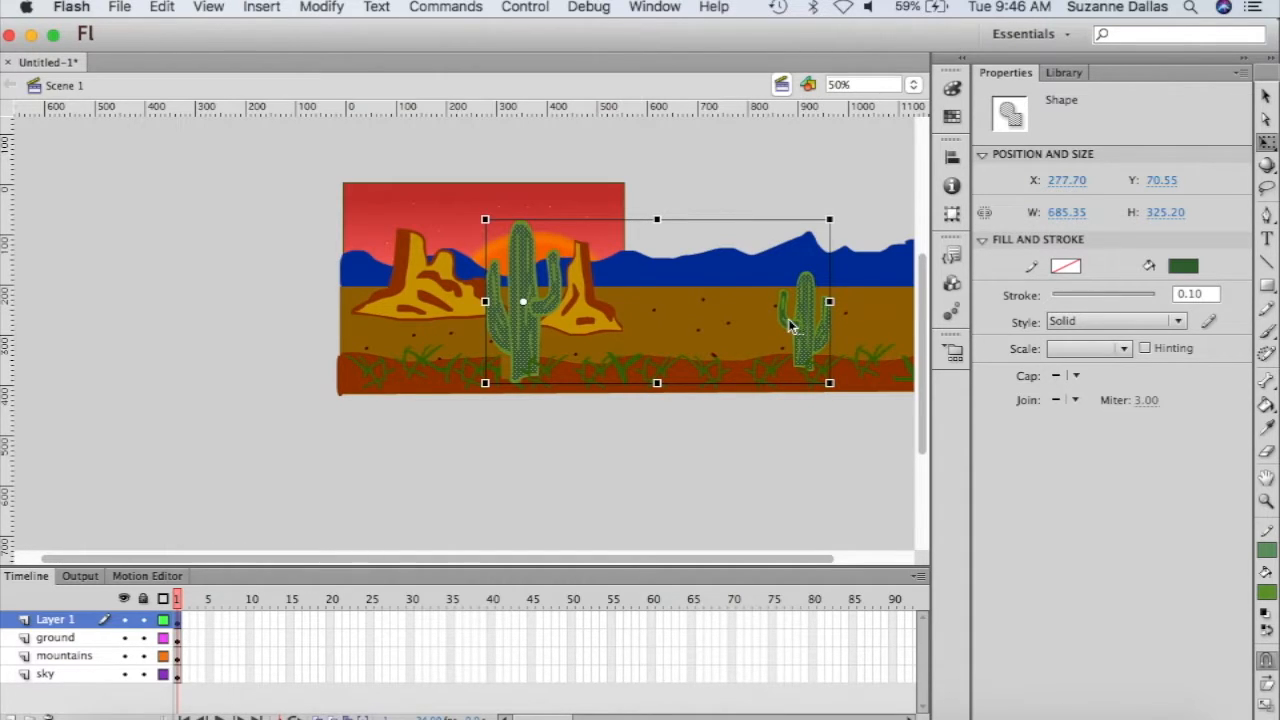
pyautogui.keyDown('shift'); pyautogui.click(790, 326); pyautogui.keyUp('shift')
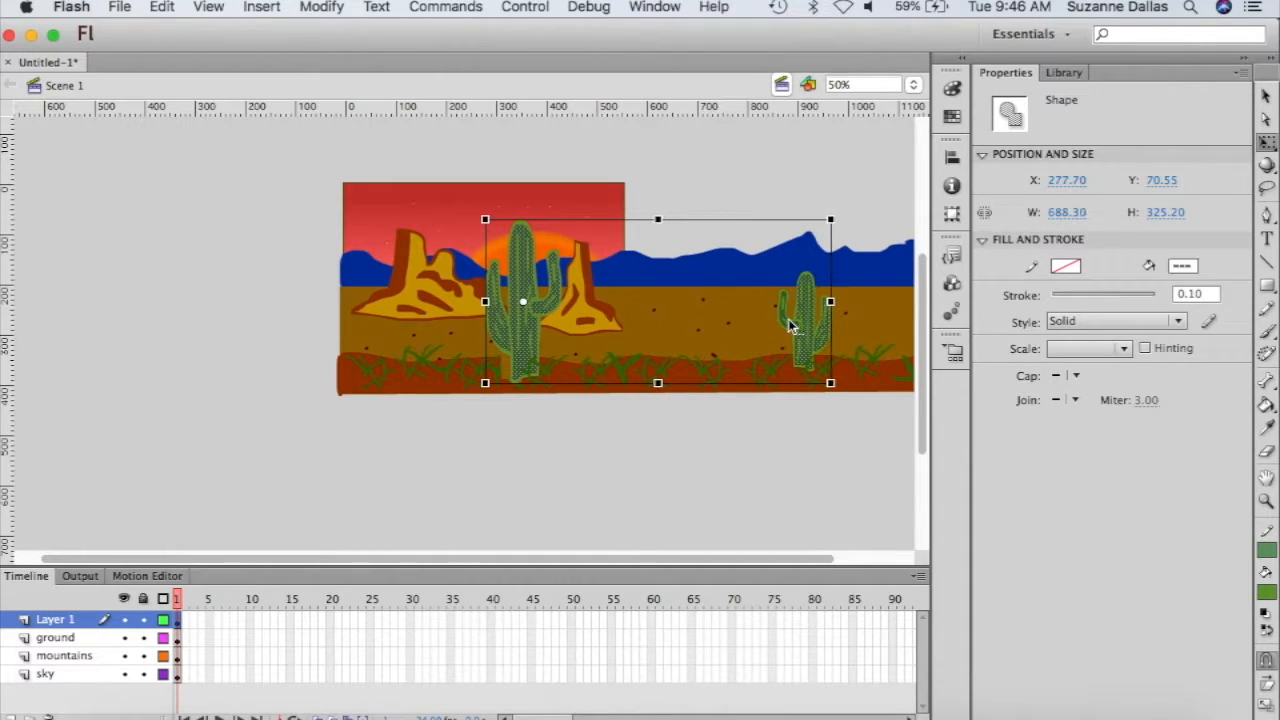
pyautogui.keyDown('shift'); pyautogui.click(866, 389); pyautogui.keyUp('shift')
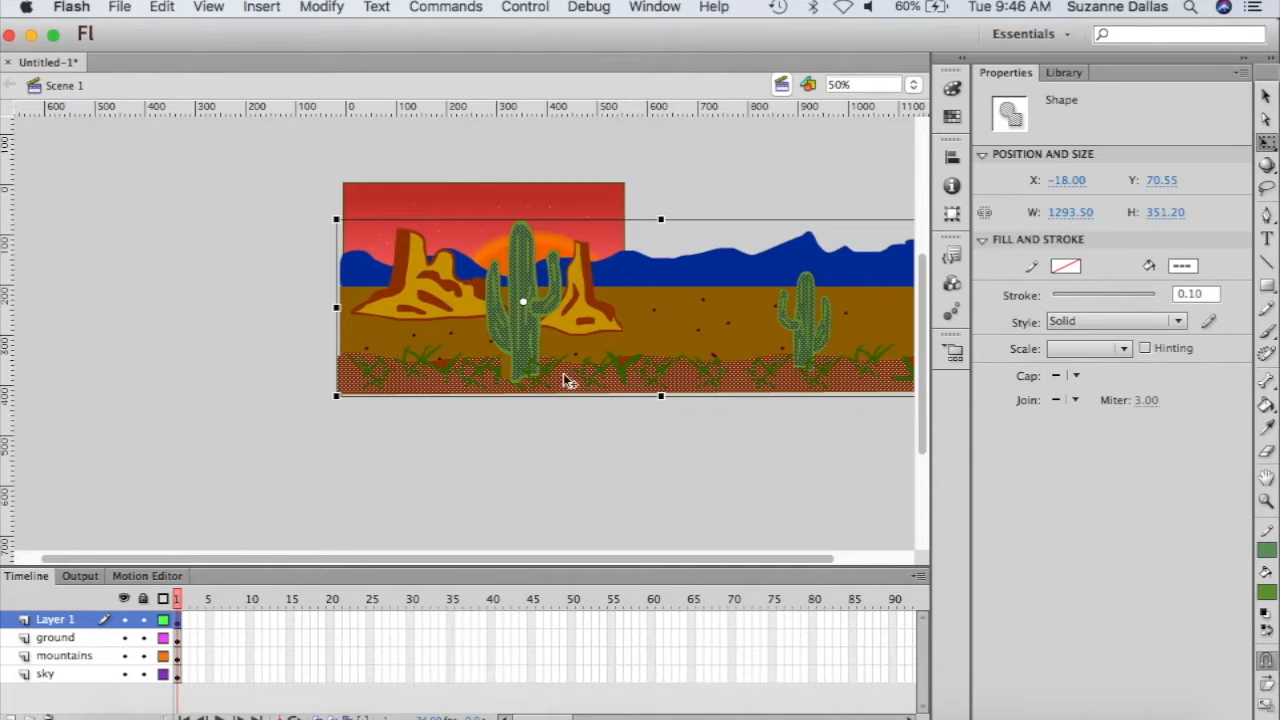
pyautogui.keyDown('shift'); pyautogui.click(623, 362); pyautogui.keyUp('shift')
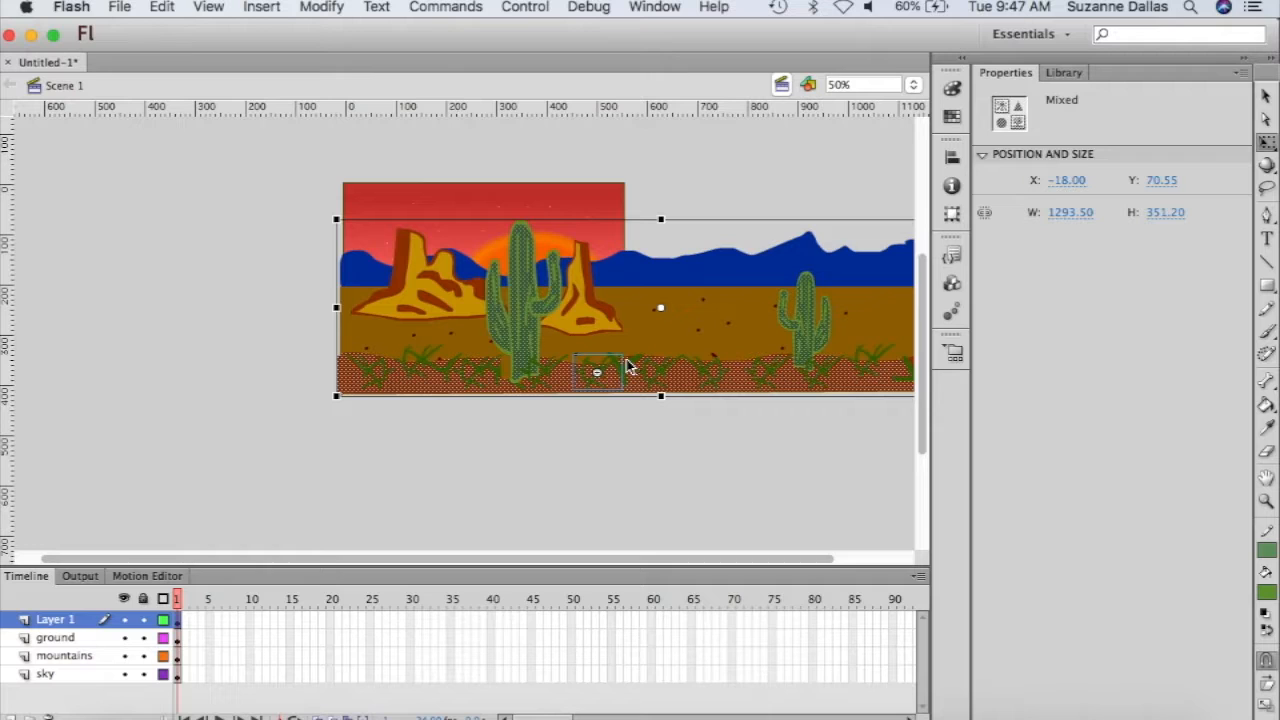
pyautogui.keyDown('shift'); pyautogui.click(652, 376); pyautogui.keyUp('shift')
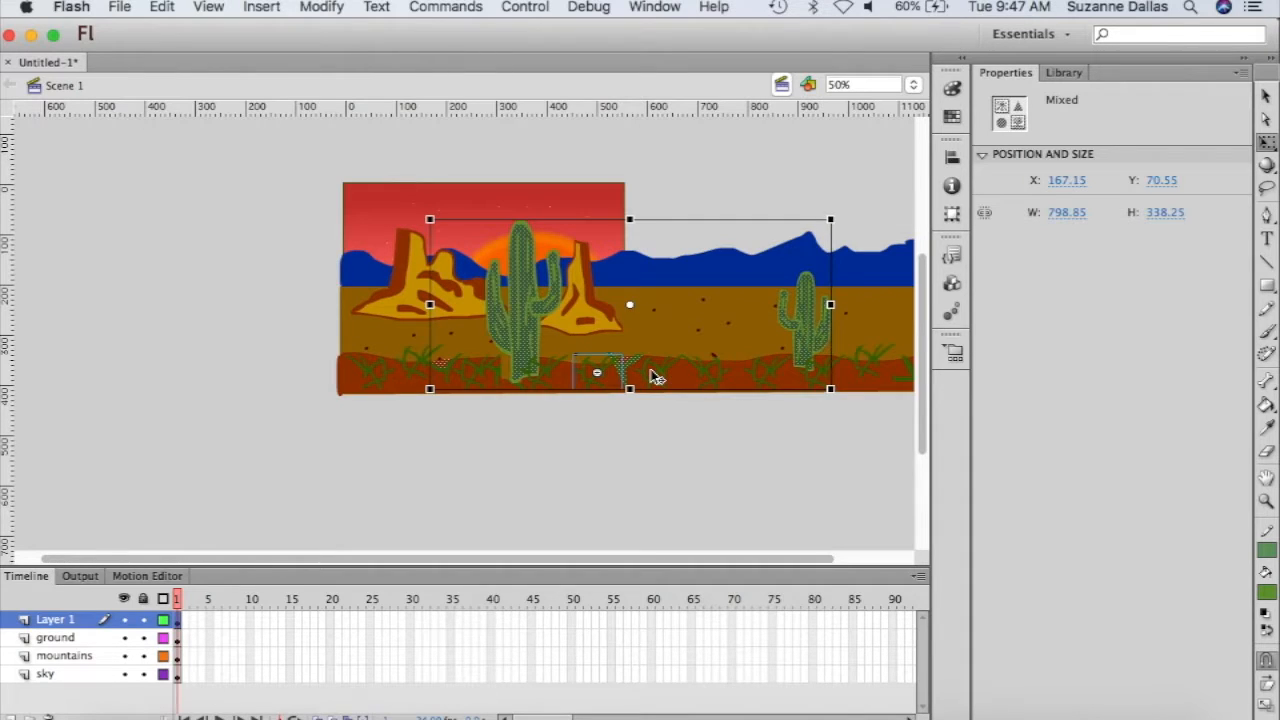
pyautogui.keyDown('shift'); pyautogui.click(652, 376); pyautogui.keyUp('shift')
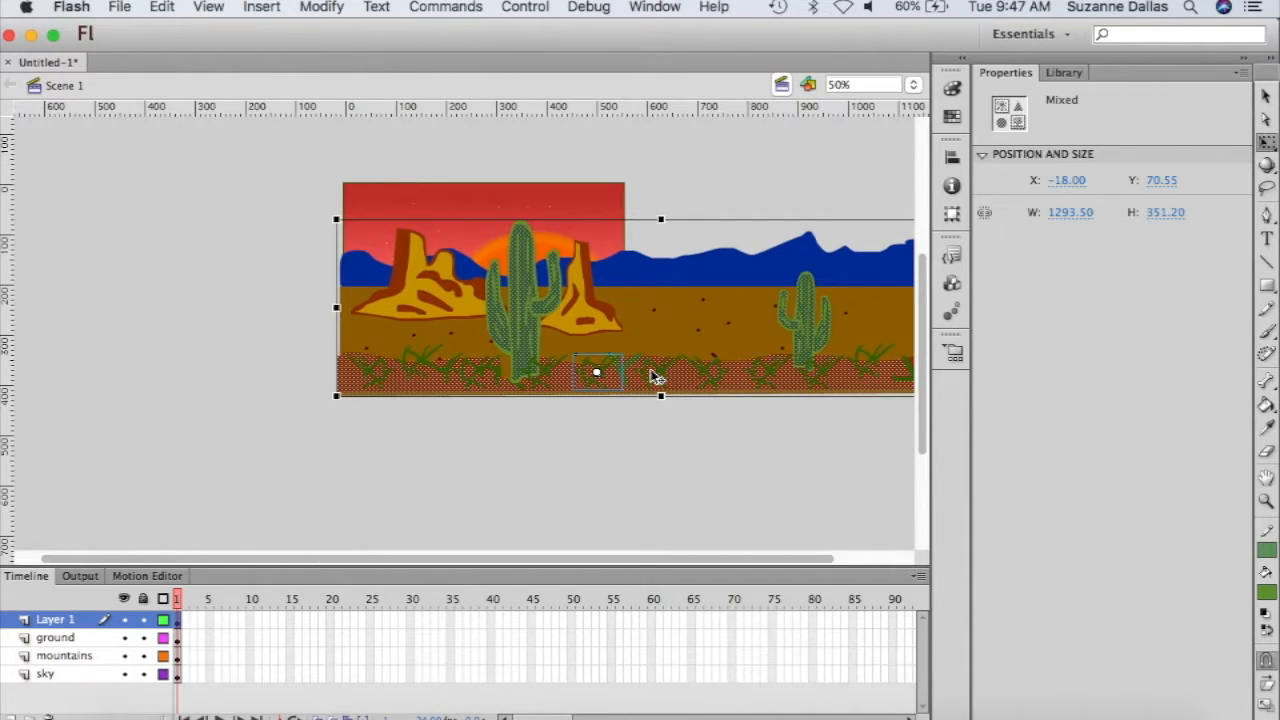
pyautogui.doubleClick(657, 375)
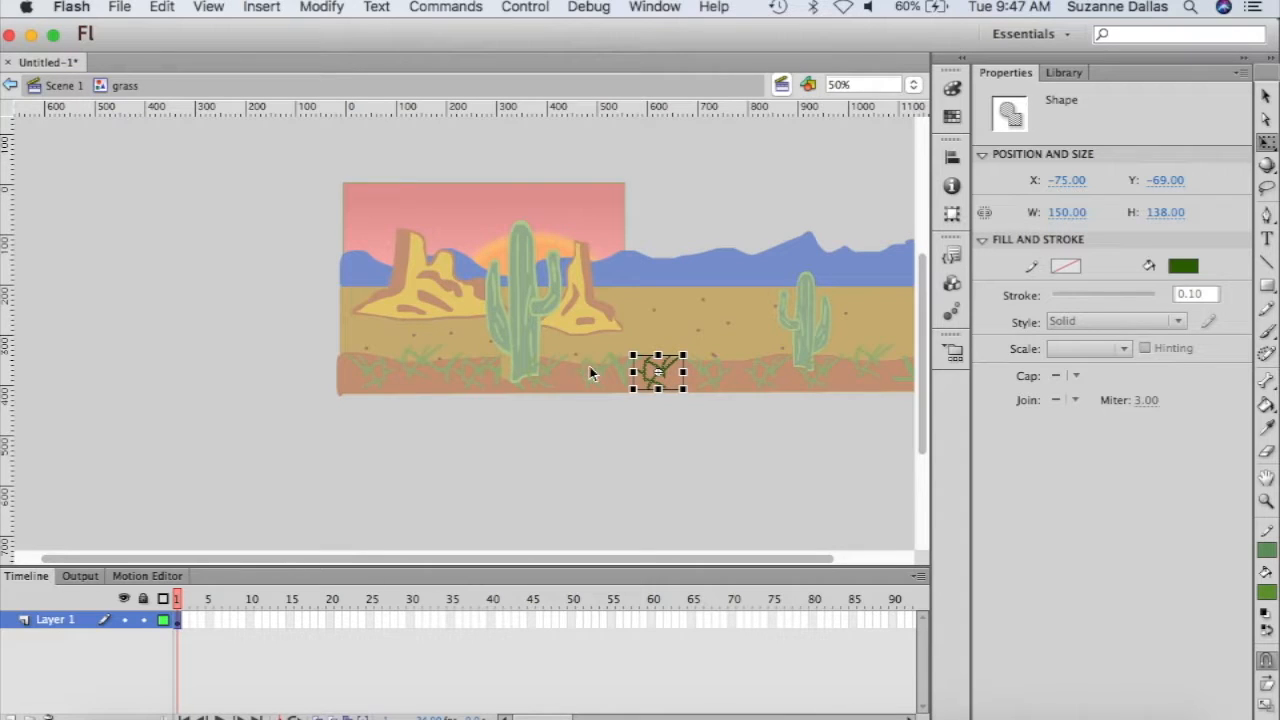
pyautogui.click(62, 86)
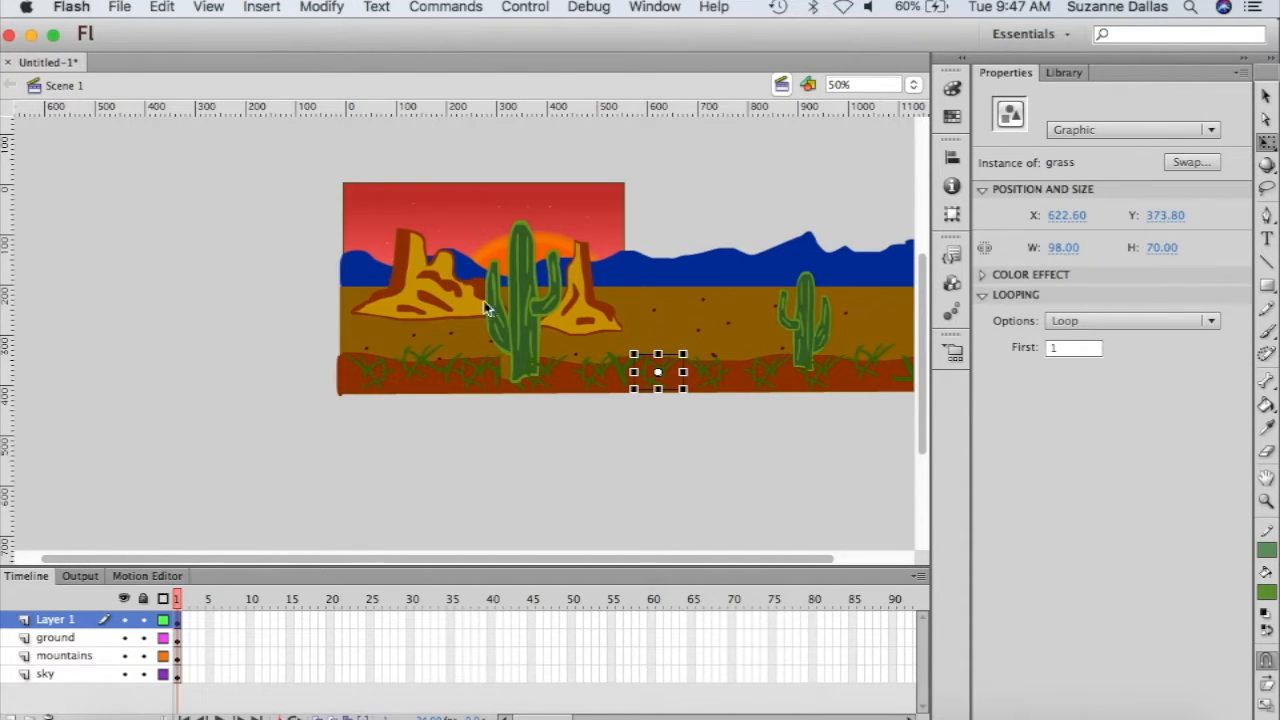
# - Select the trunk and arms of both the large and the small cactus together
pyautogui.click(520, 323)
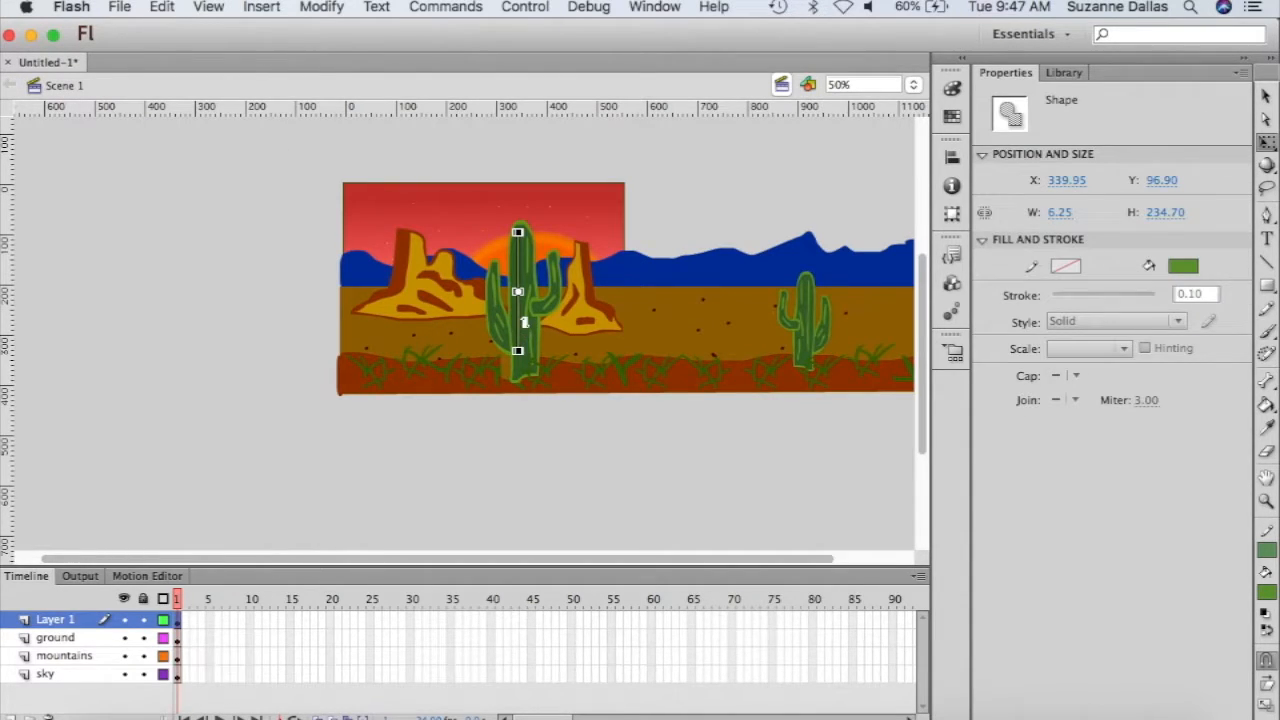
pyautogui.keyDown('shift'); pyautogui.click(536, 323); pyautogui.keyUp('shift')
pyautogui.keyDown('shift'); pyautogui.click(497, 322); pyautogui.keyUp('shift')
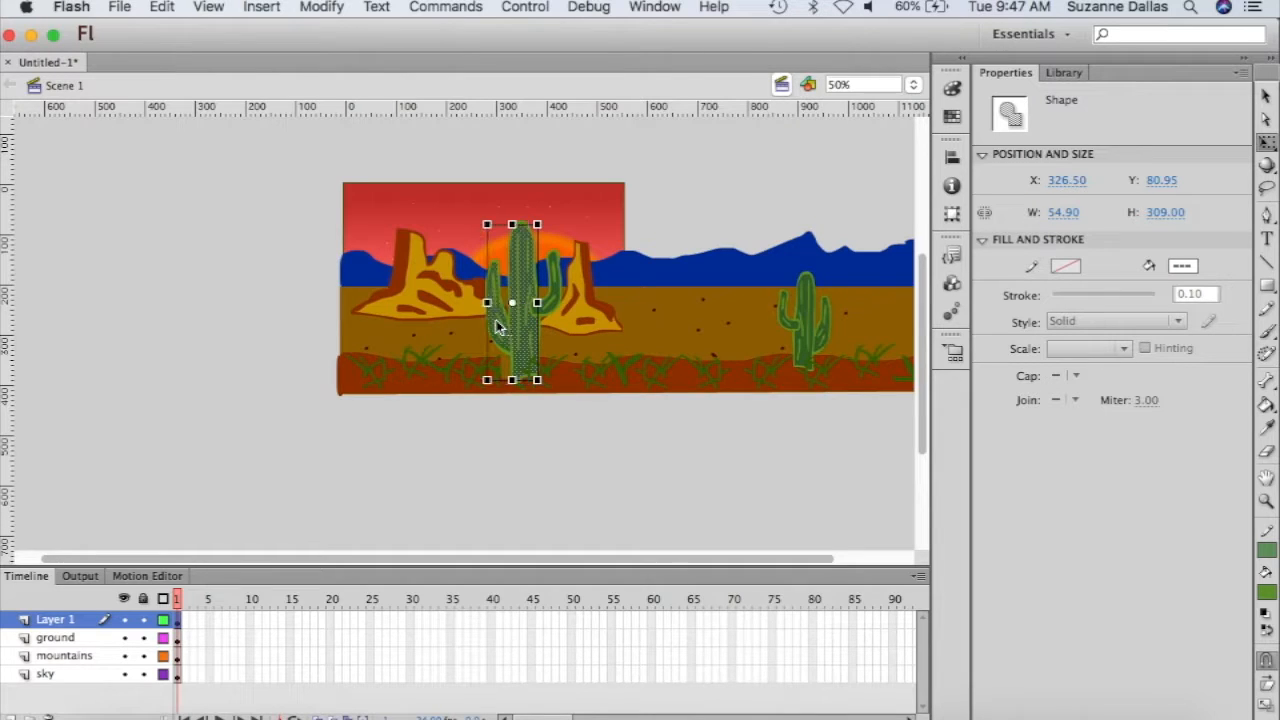
pyautogui.keyDown('shift'); pyautogui.click(557, 306); pyautogui.keyUp('shift')
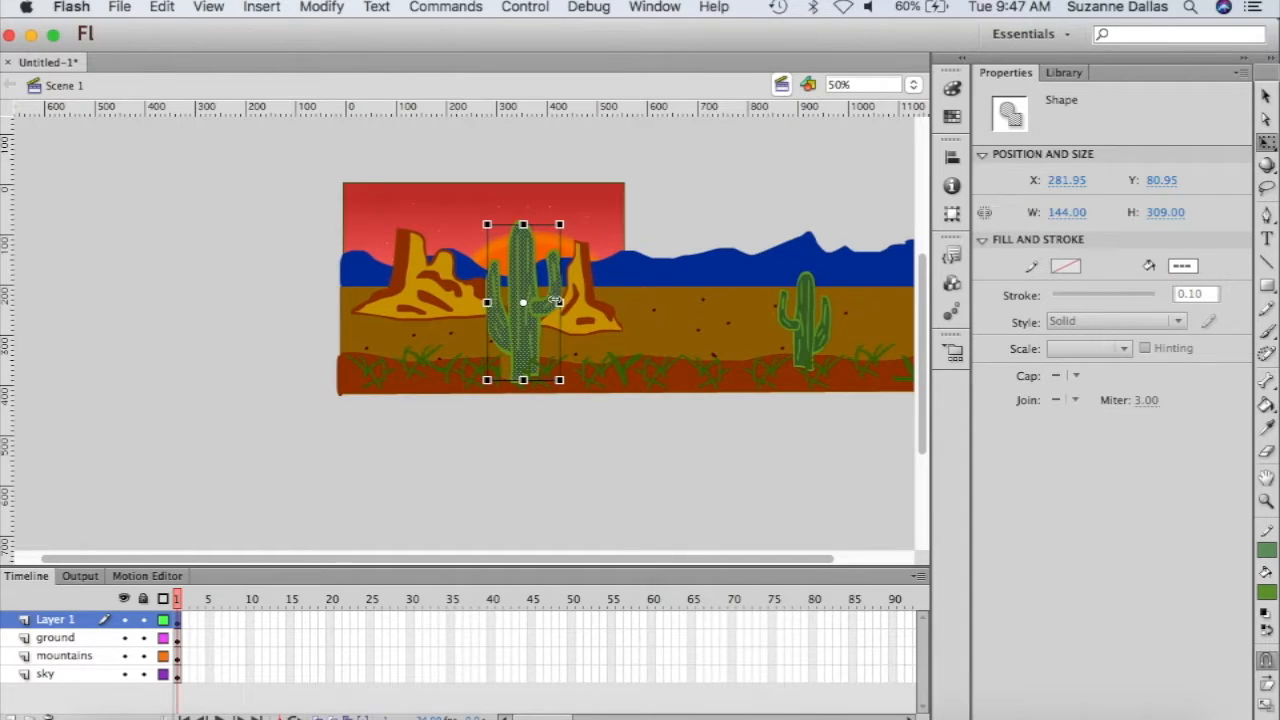
pyautogui.keyDown('shift'); pyautogui.click(806, 325); pyautogui.keyUp('shift')
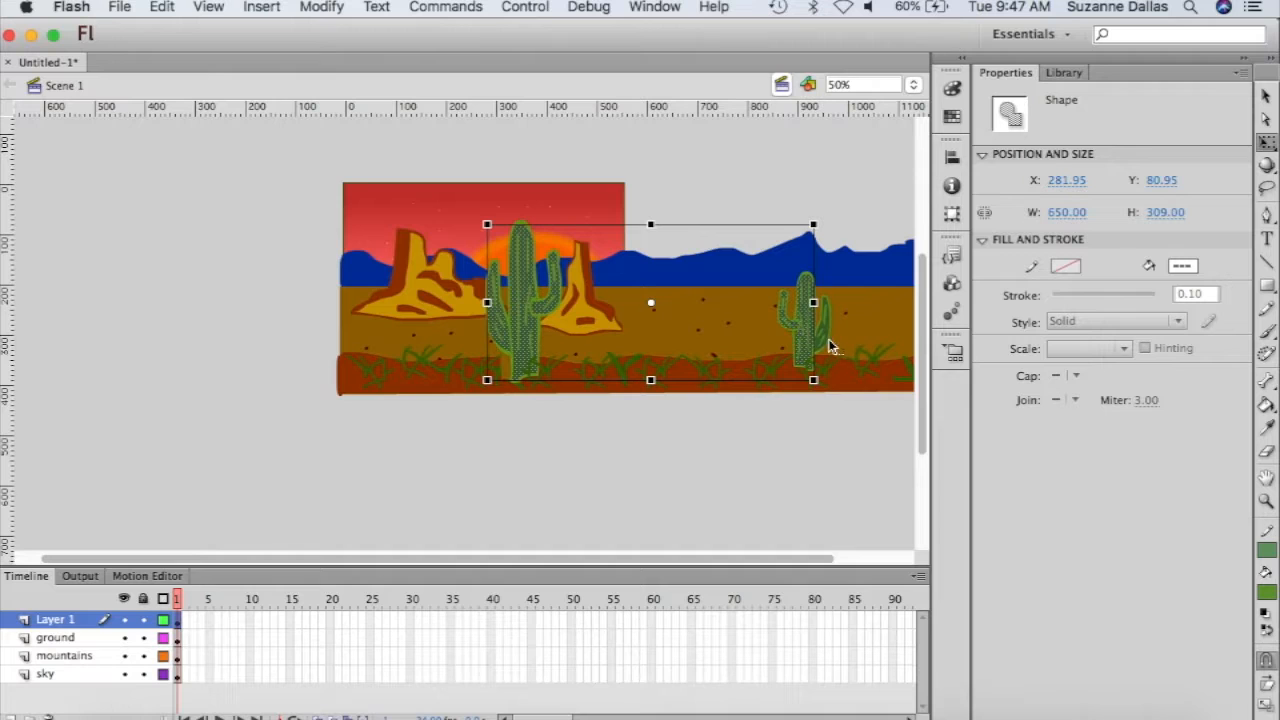
pyautogui.keyDown('shift'); pyautogui.click(823, 340); pyautogui.keyUp('shift')
# - Add the reddish-brown foreground strip and all the grass clumps along it to the cactus selection
pyautogui.keyDown('shift'); pyautogui.click(855, 383); pyautogui.keyUp('shift')
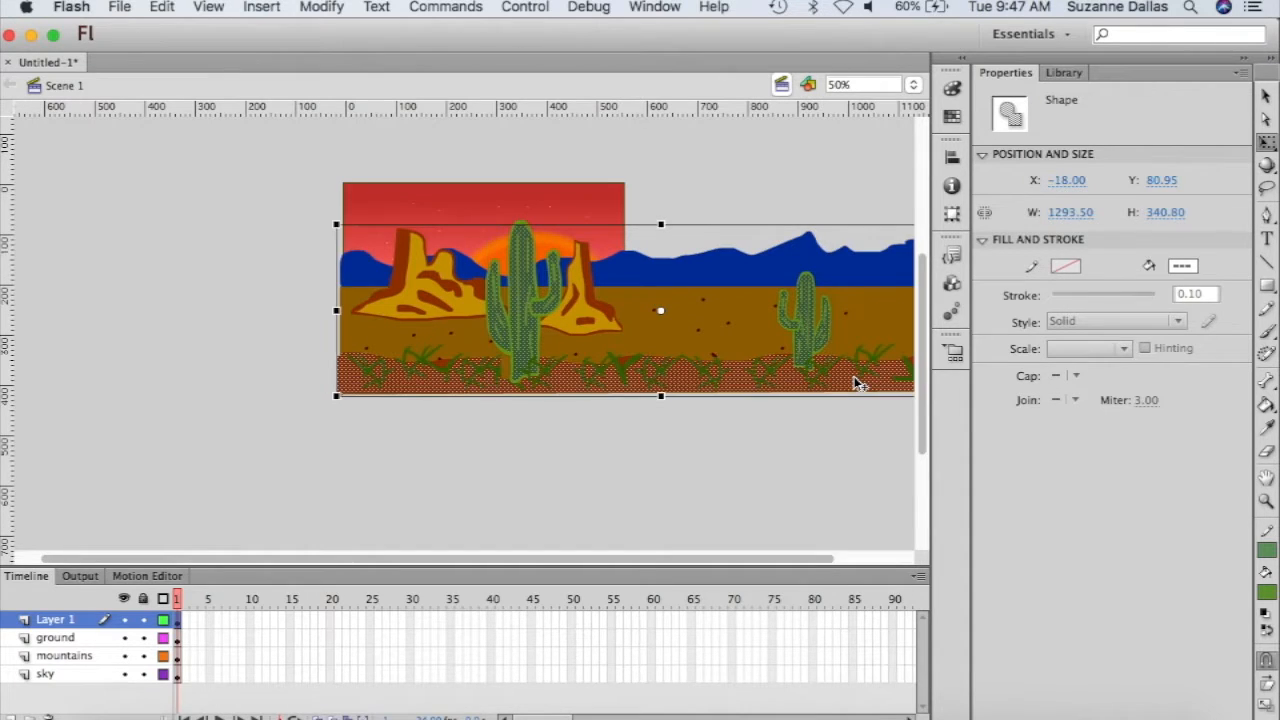
pyautogui.keyDown('shift'); pyautogui.click(865, 371); pyautogui.keyUp('shift')
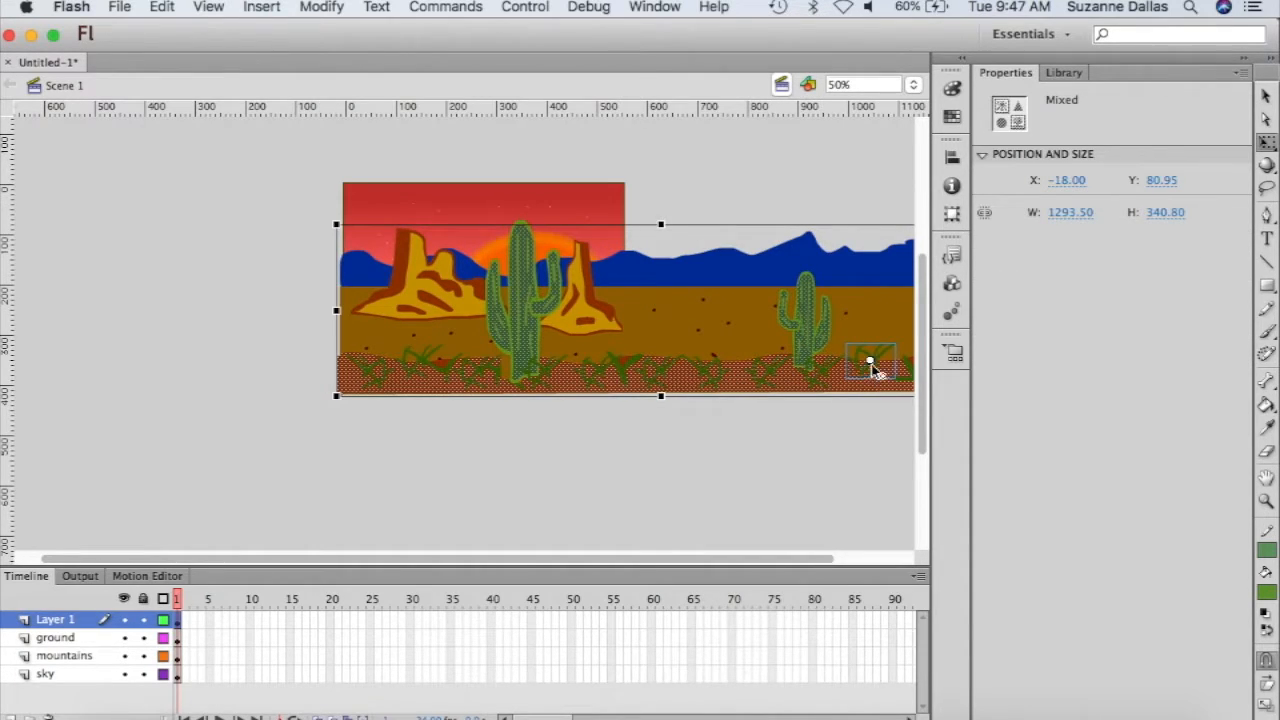
pyautogui.keyDown('shift'); pyautogui.click(902, 378); pyautogui.keyUp('shift')
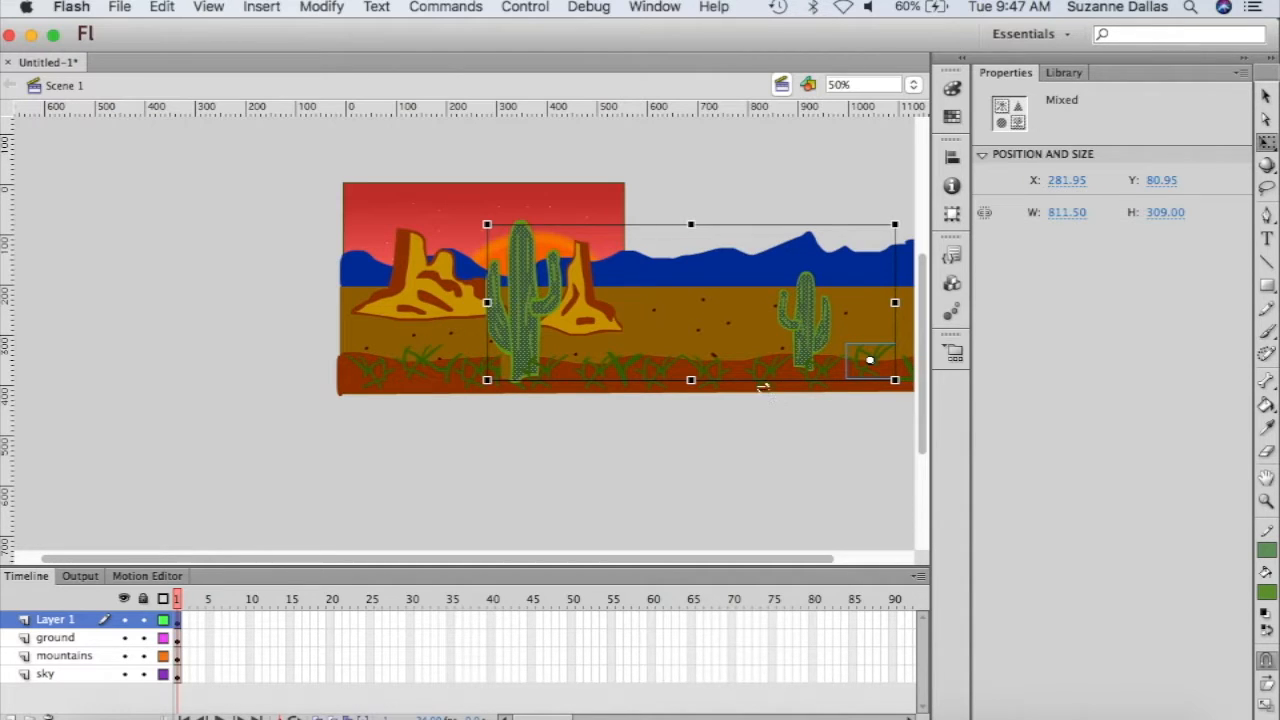
pyautogui.keyDown('shift'); pyautogui.click(370, 372); pyautogui.keyUp('shift')
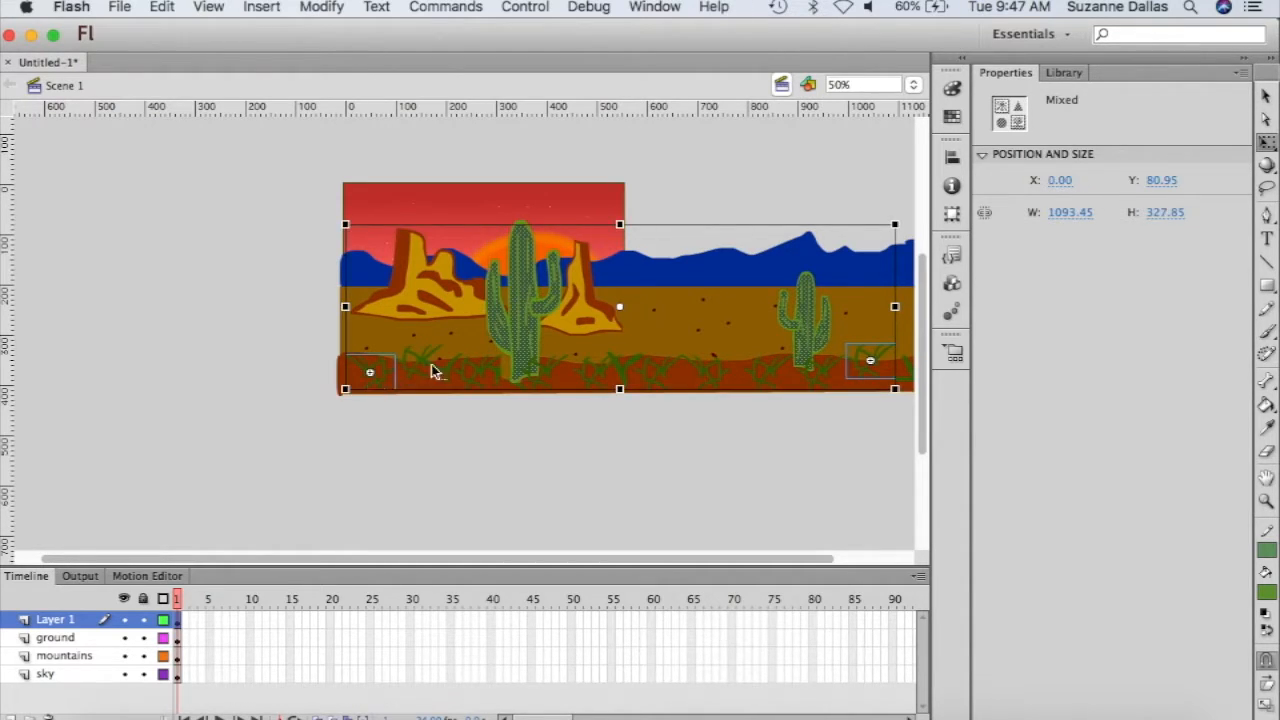
pyautogui.keyDown('shift'); pyautogui.click(410, 364); pyautogui.keyUp('shift')
pyautogui.keyDown('shift'); pyautogui.click(376, 380); pyautogui.keyUp('shift')
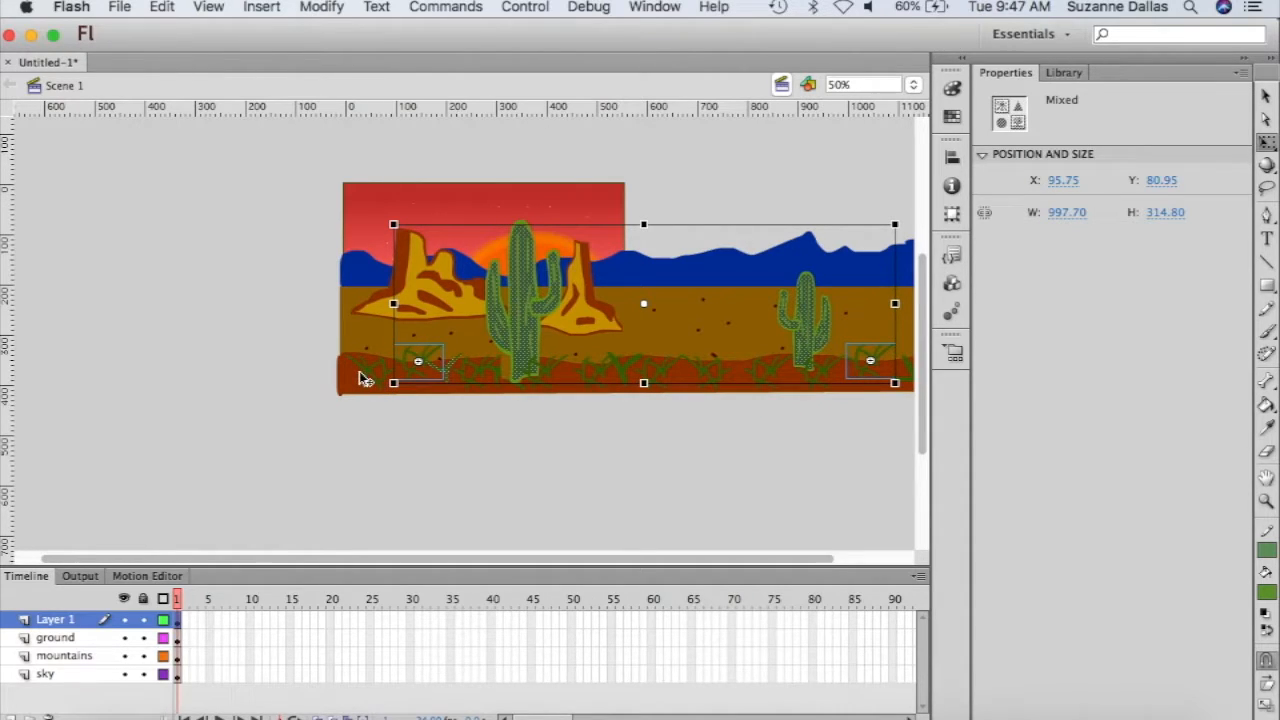
pyautogui.keyDown('shift'); pyautogui.click(368, 380); pyautogui.keyUp('shift')
pyautogui.keyDown('shift'); pyautogui.click(460, 382); pyautogui.keyUp('shift')
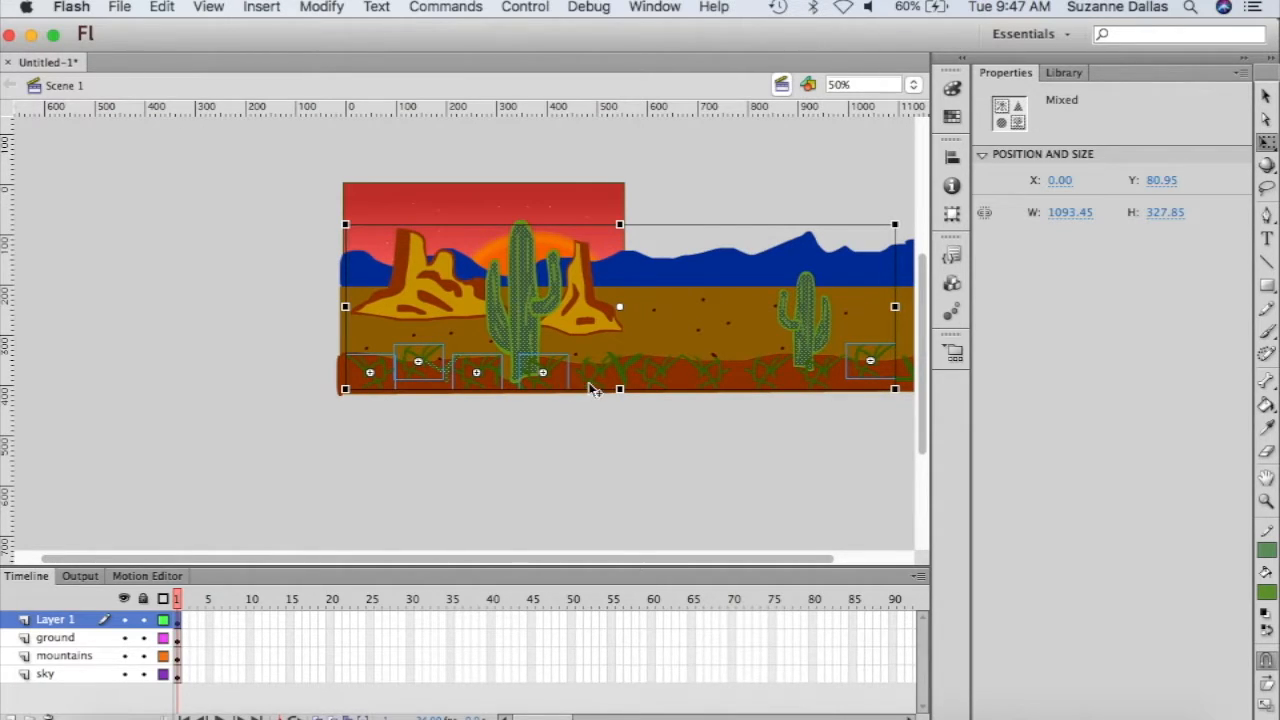
pyautogui.keyDown('shift'); pyautogui.click(595, 383); pyautogui.keyUp('shift')
pyautogui.keyDown('shift'); pyautogui.click(661, 379); pyautogui.keyUp('shift')
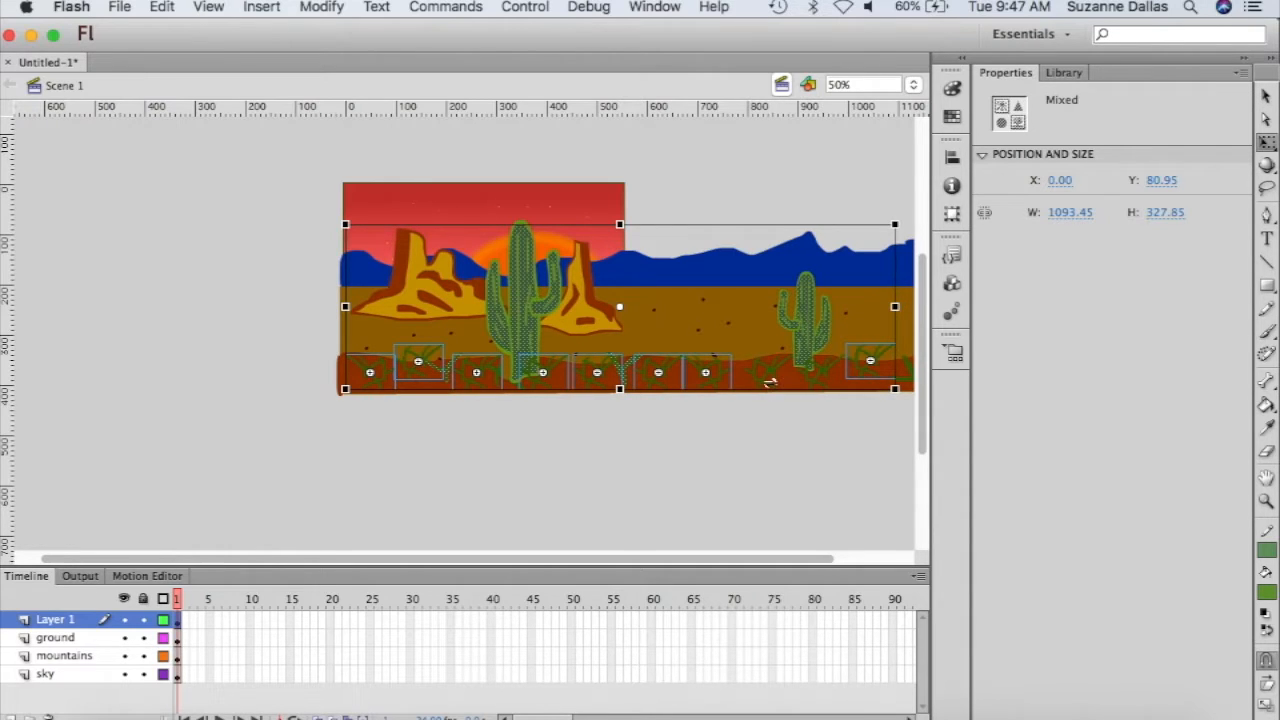
pyautogui.keyDown('shift'); pyautogui.click(760, 380); pyautogui.keyUp('shift')
pyautogui.keyDown('shift'); pyautogui.click(826, 384); pyautogui.keyUp('shift')
pyautogui.keyDown('shift'); pyautogui.click(906, 373); pyautogui.keyUp('shift')
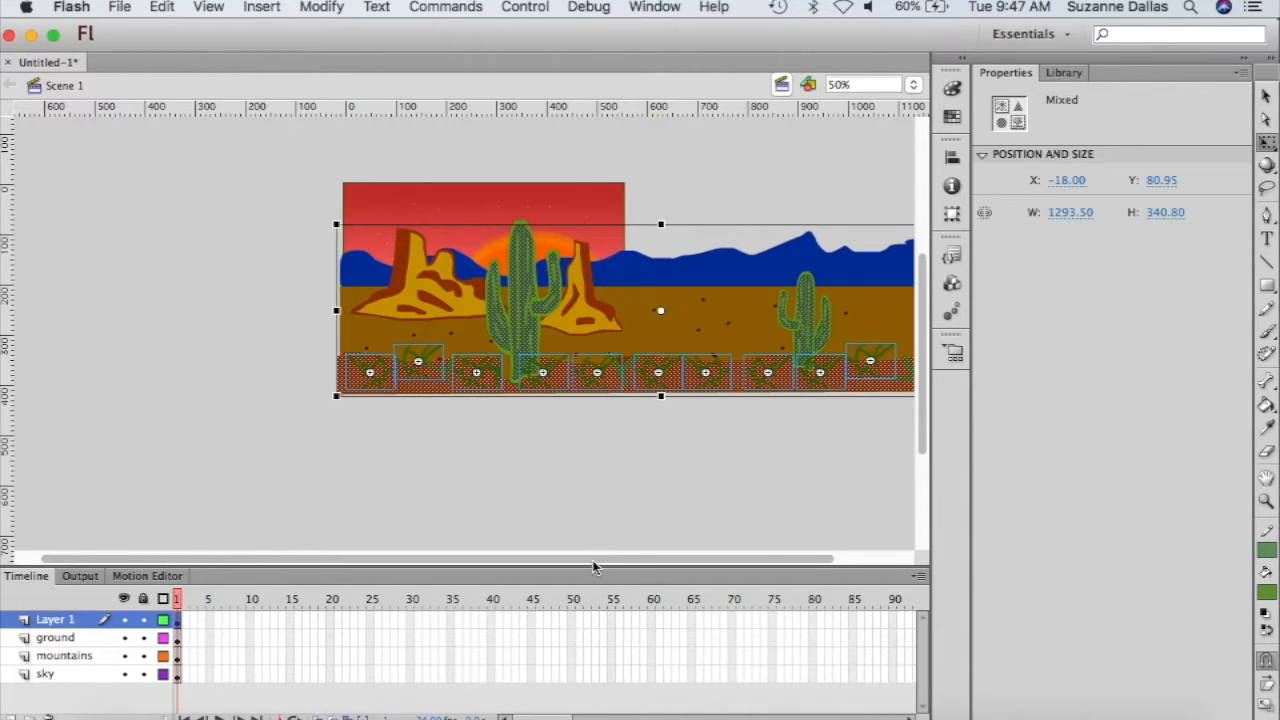
# - Inspect the foreground strip up close along its length for cactus, grass or ground pieces missing from the selection
pyautogui.moveTo(588, 567); pyautogui.dragTo(695, 565)
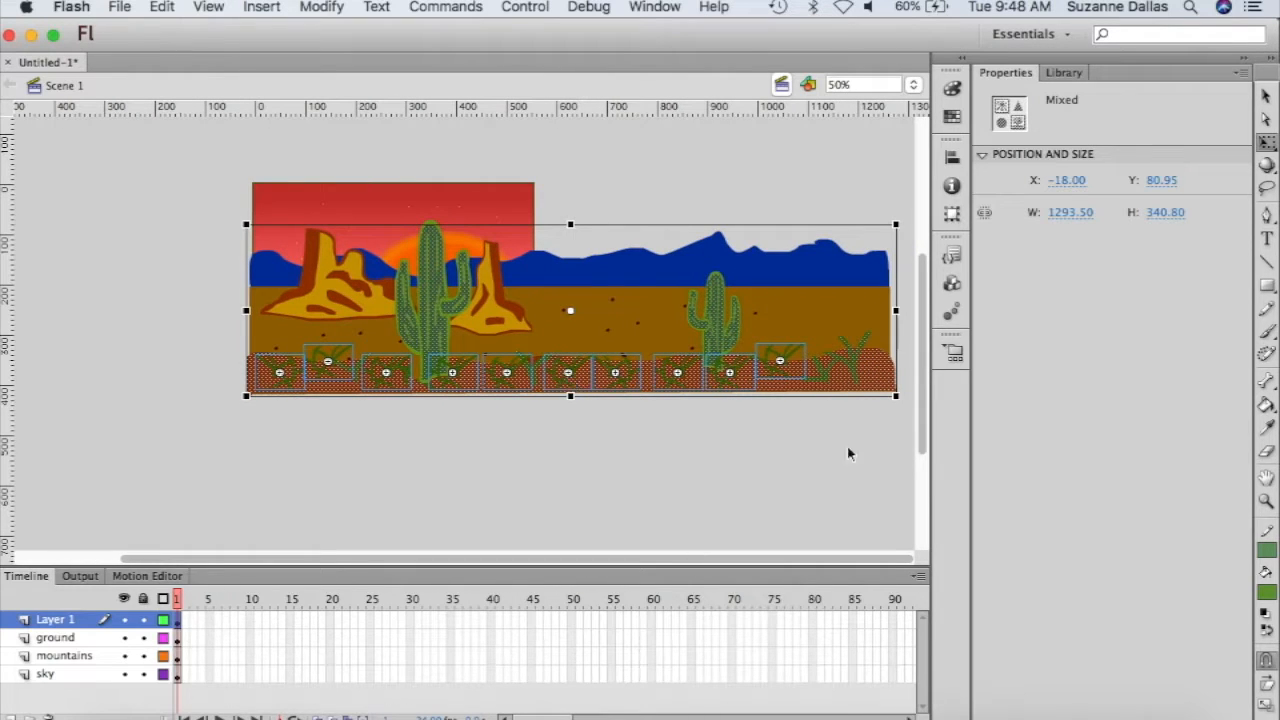
pyautogui.press('z')
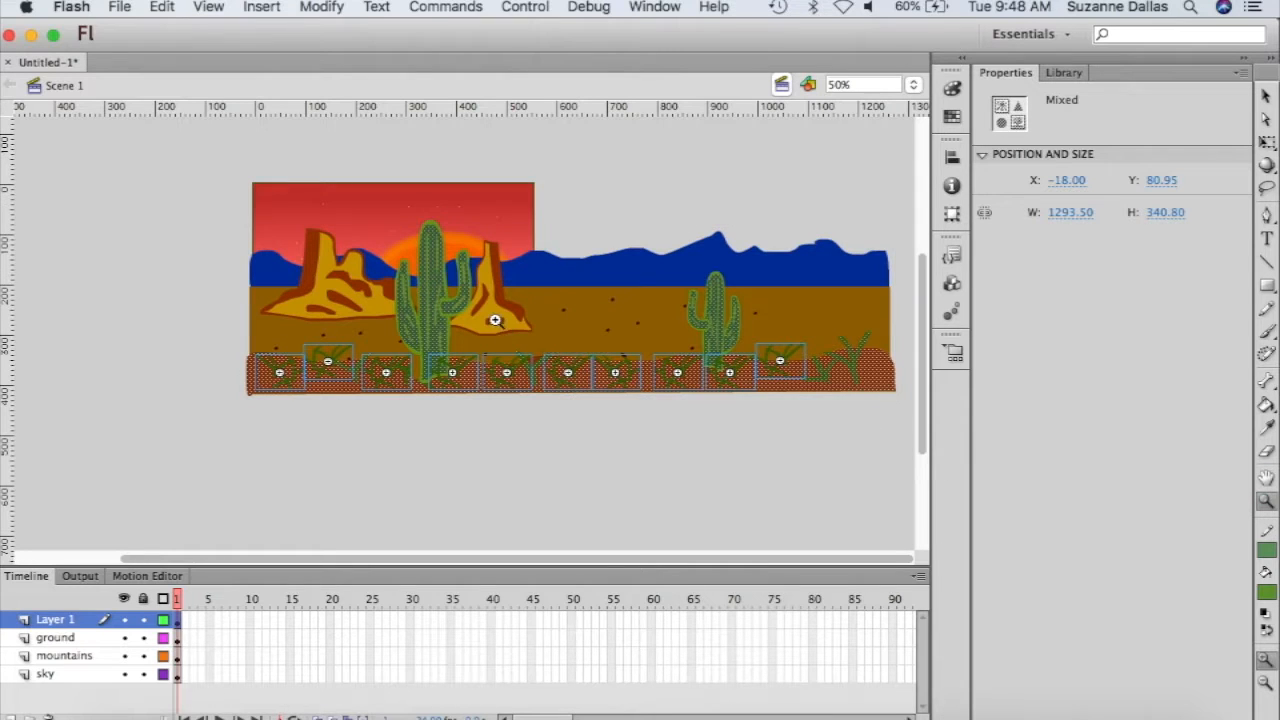
pyautogui.moveTo(489, 316); pyautogui.dragTo(575, 420)
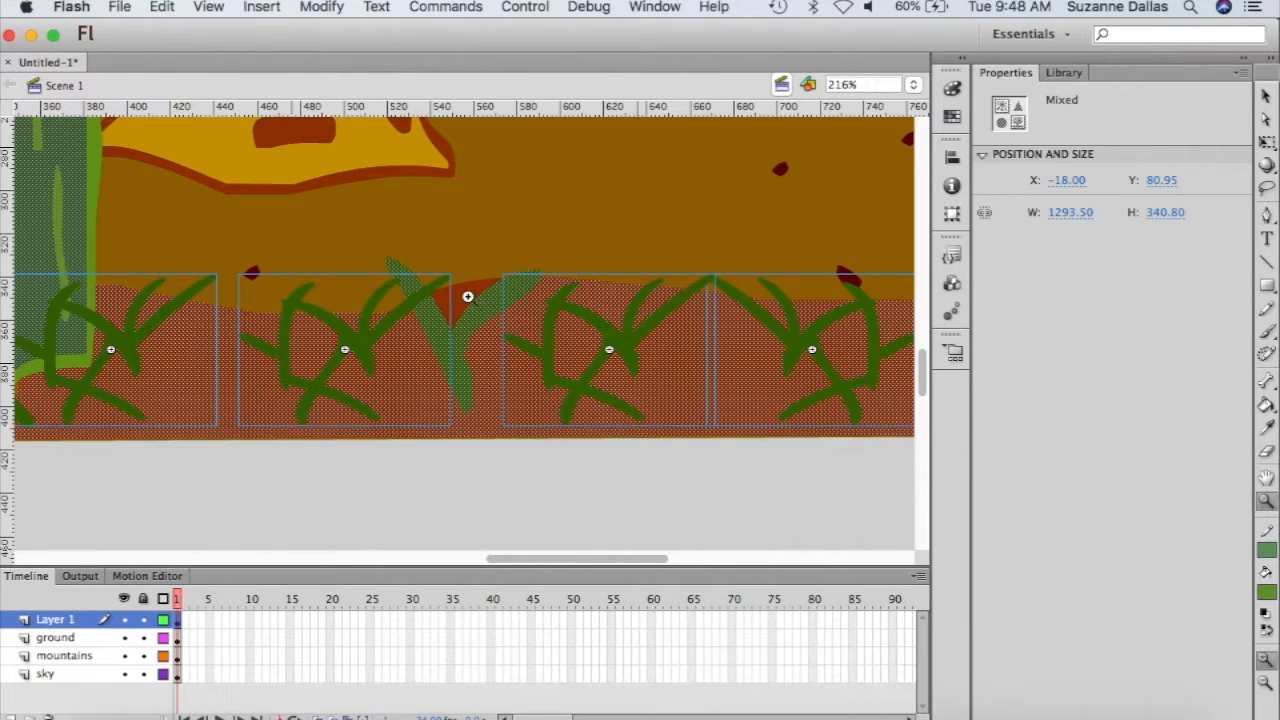
pyautogui.click(1266, 98)
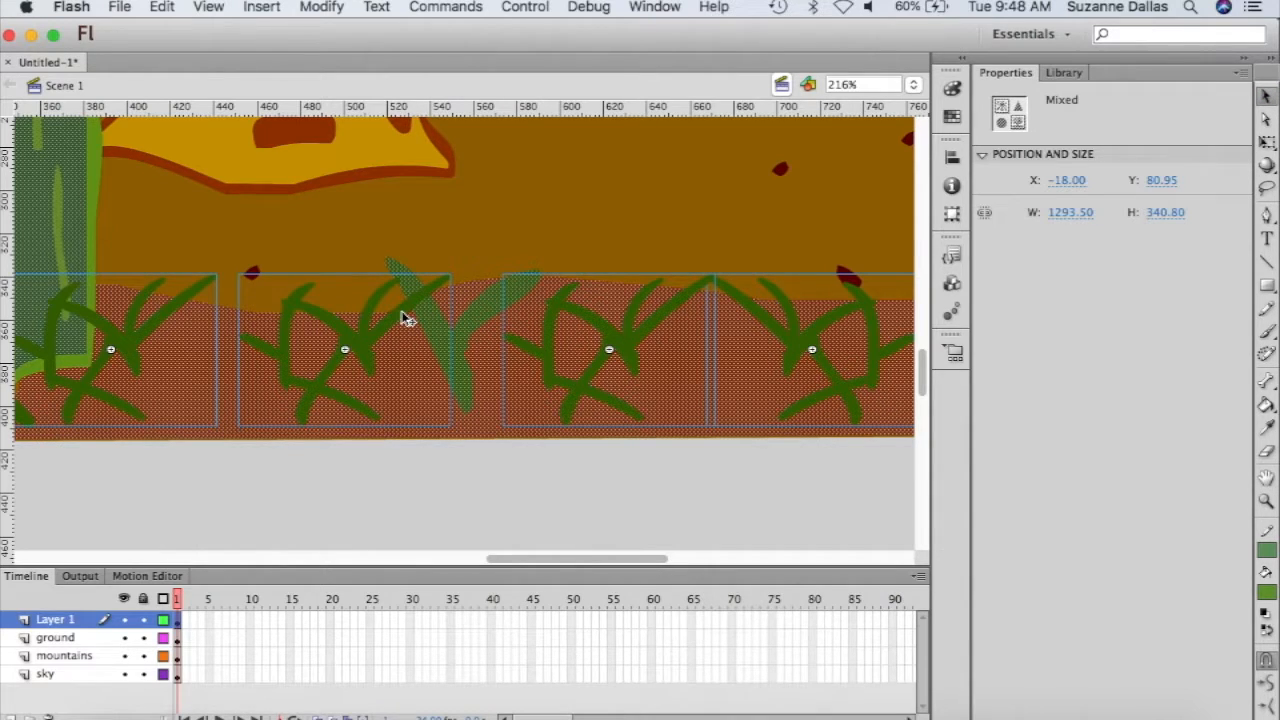
pyautogui.moveTo(600, 560); pyautogui.dragTo(488, 562)
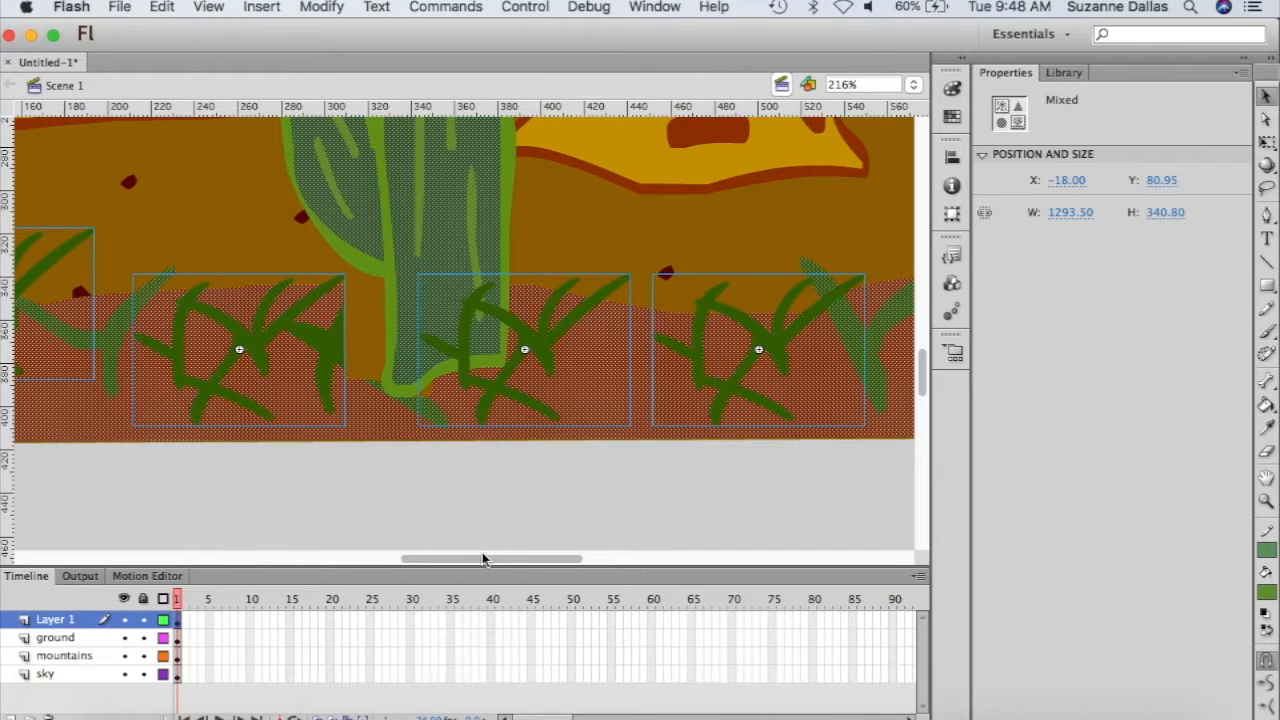
pyautogui.moveTo(484, 567)
pyautogui.mouseDown()
pyautogui.moveTo(408, 567)
pyautogui.moveTo(482, 560)
pyautogui.mouseUp()
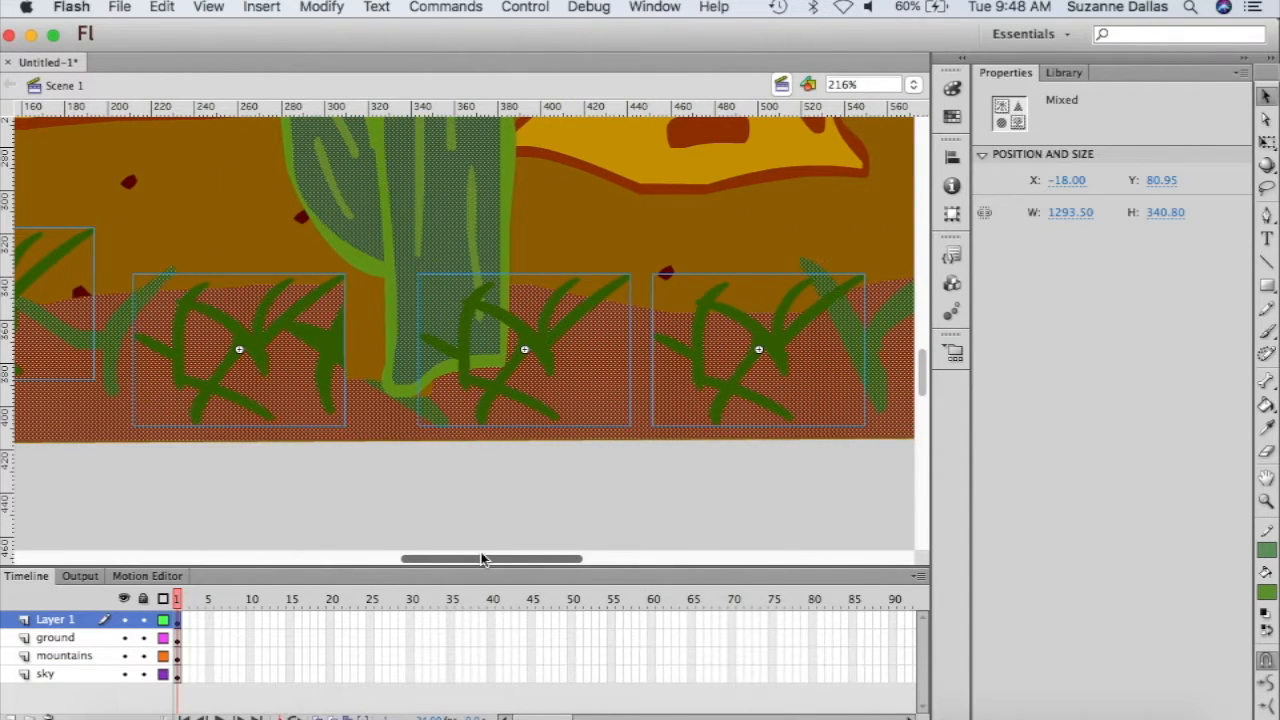
pyautogui.moveTo(482, 560); pyautogui.dragTo(710, 530)
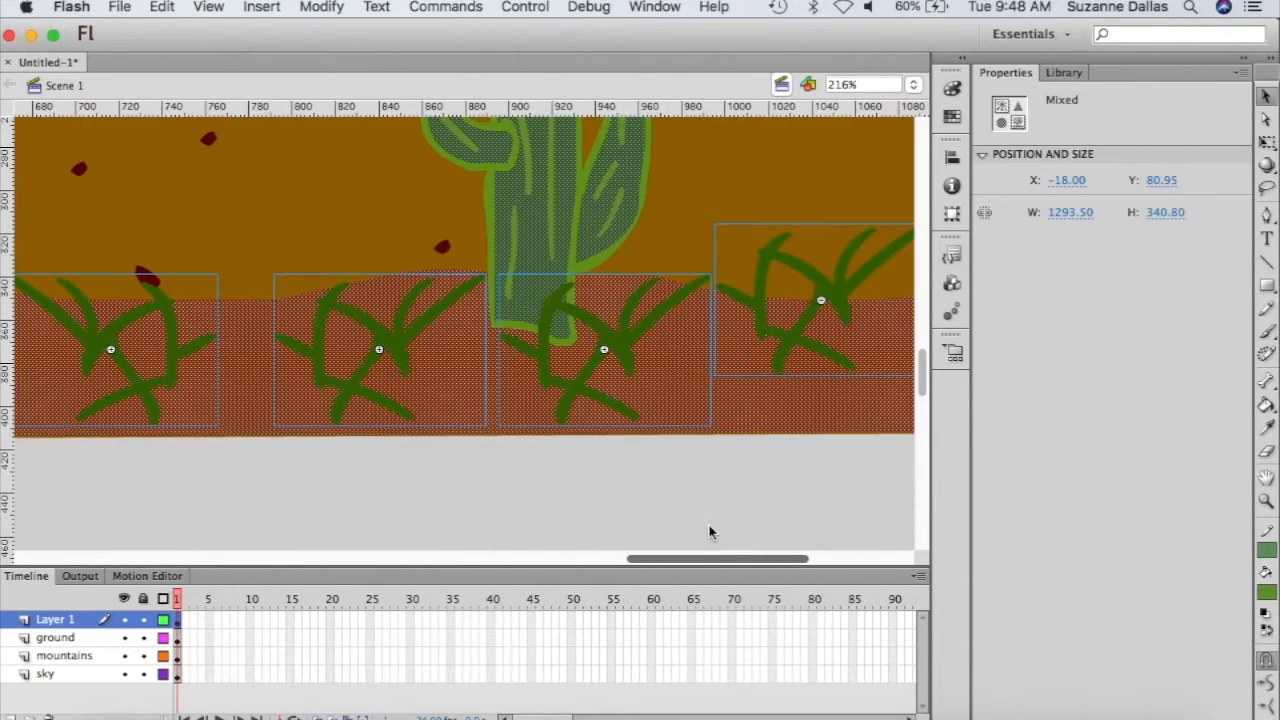
pyautogui.click(913, 84)
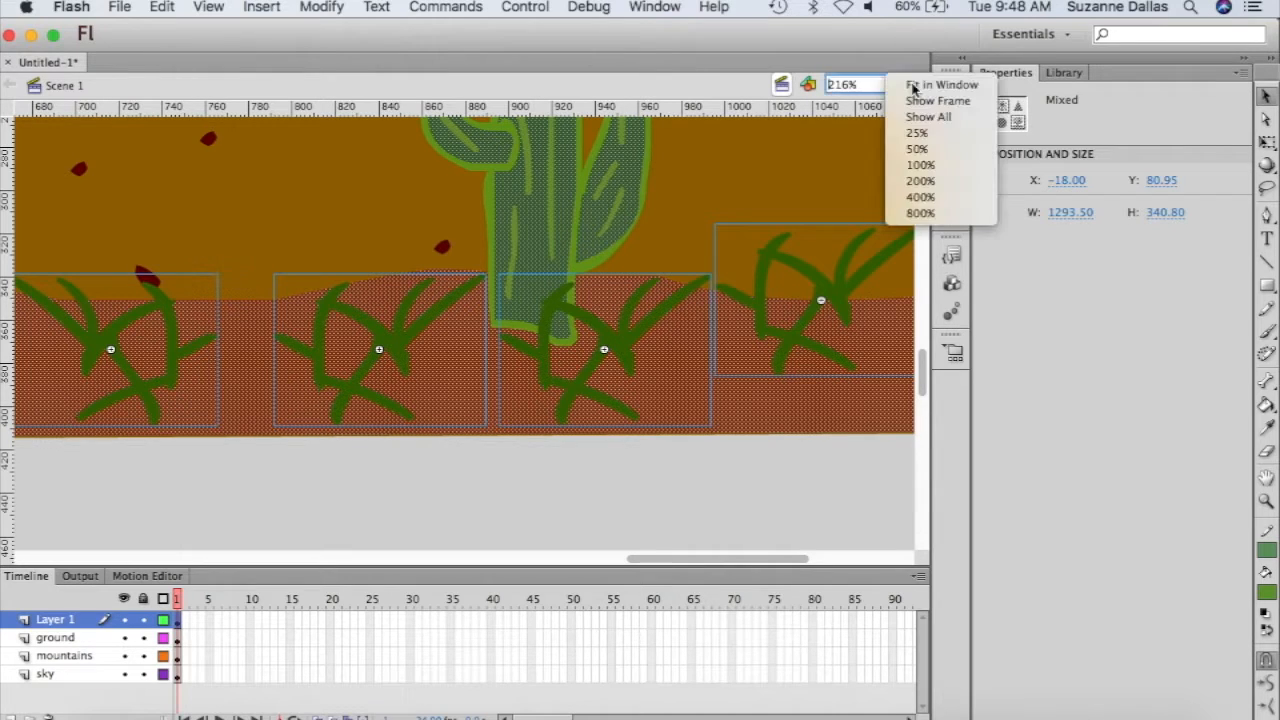
pyautogui.click(917, 148)
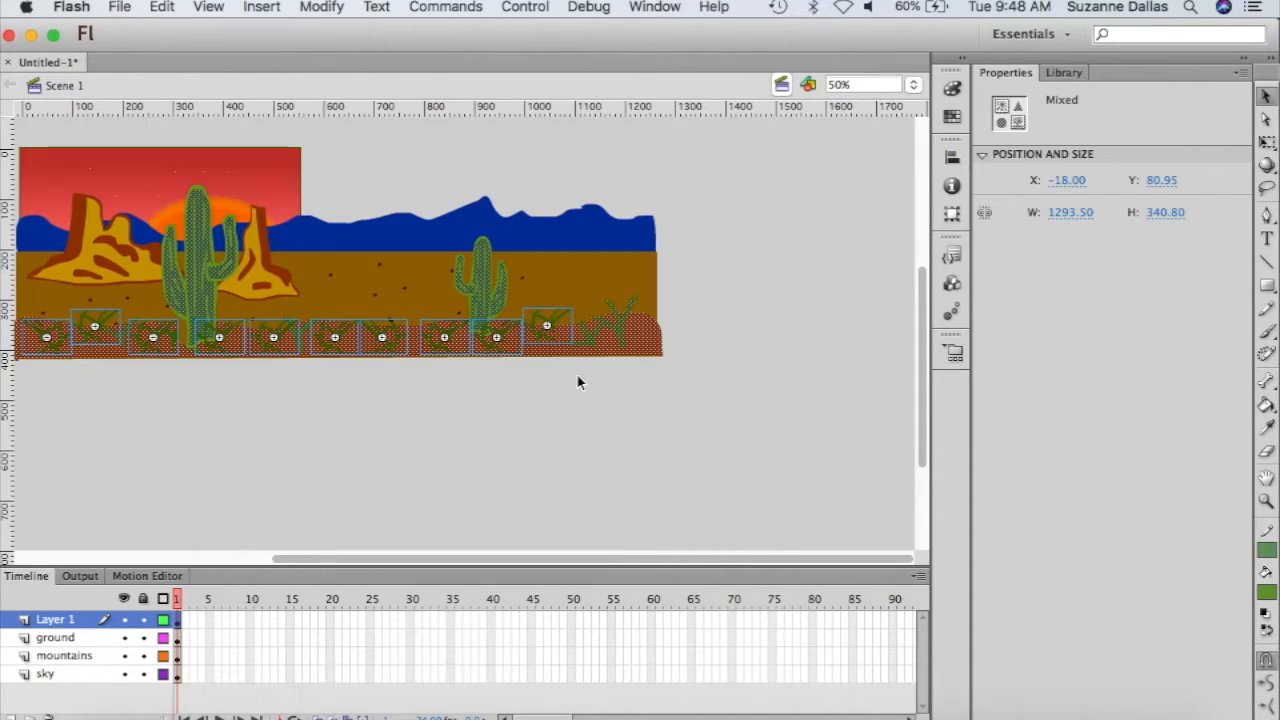
# - Try converting the selected cacti, grass clumps and foreground strip to a graphic symbol named "cactus and grass"
pyautogui.rightClick(650, 348)
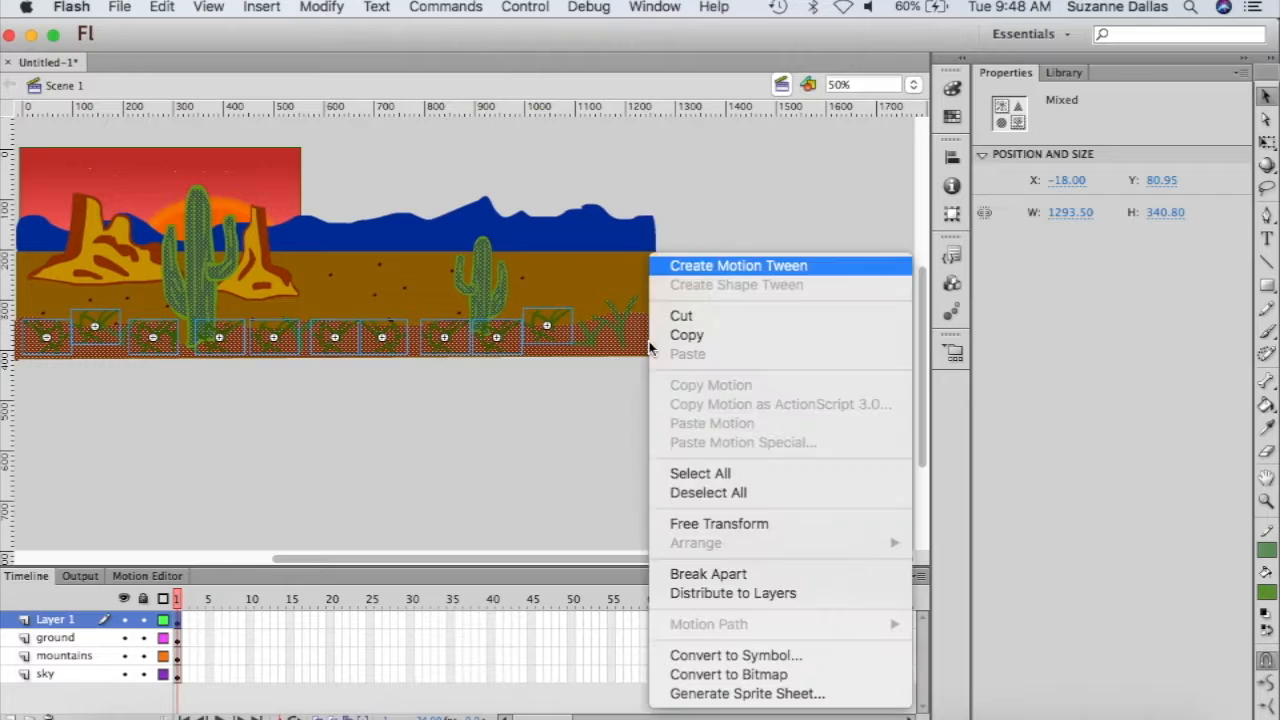
pyautogui.click(746, 655)
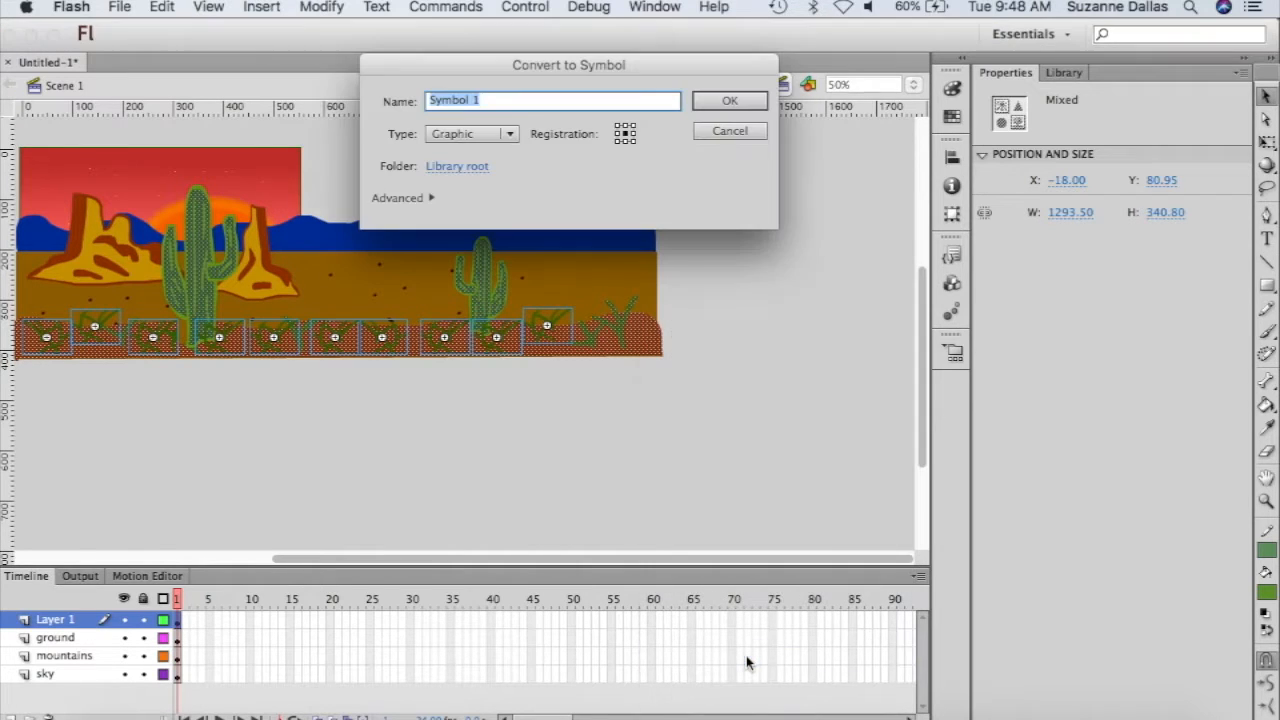
pyautogui.write('dactus and grass')
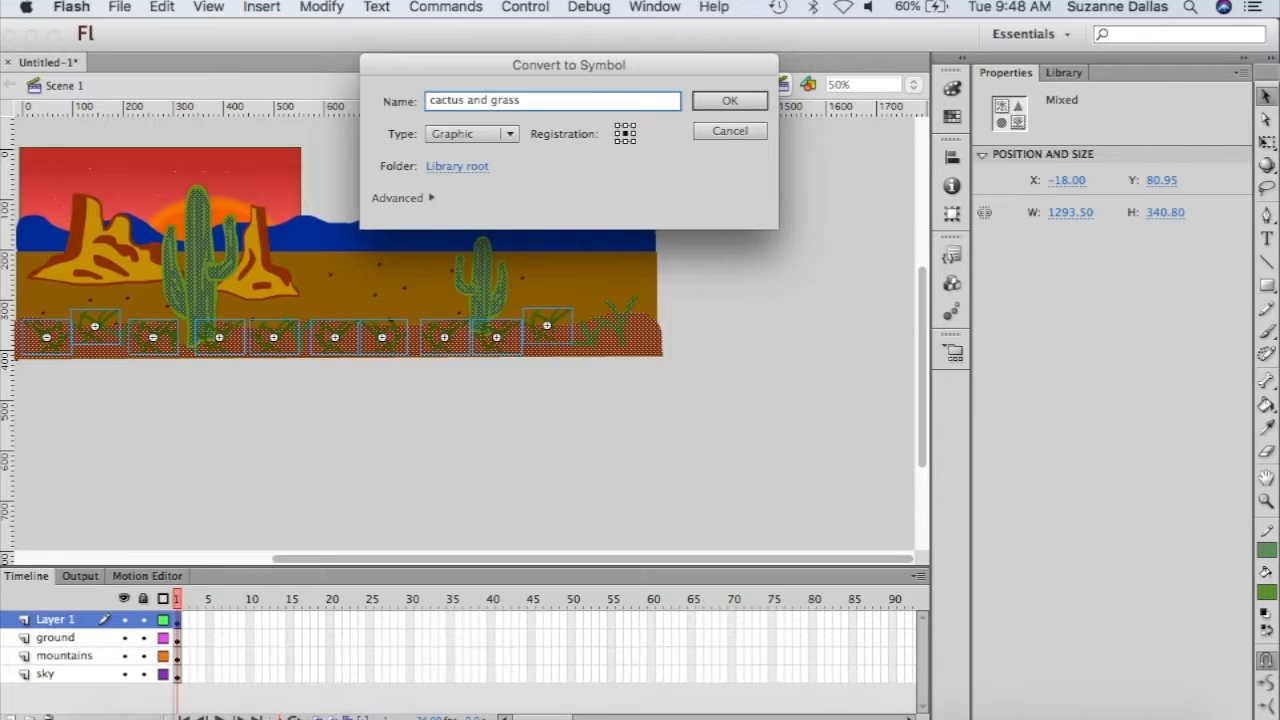
pyautogui.press('Return')
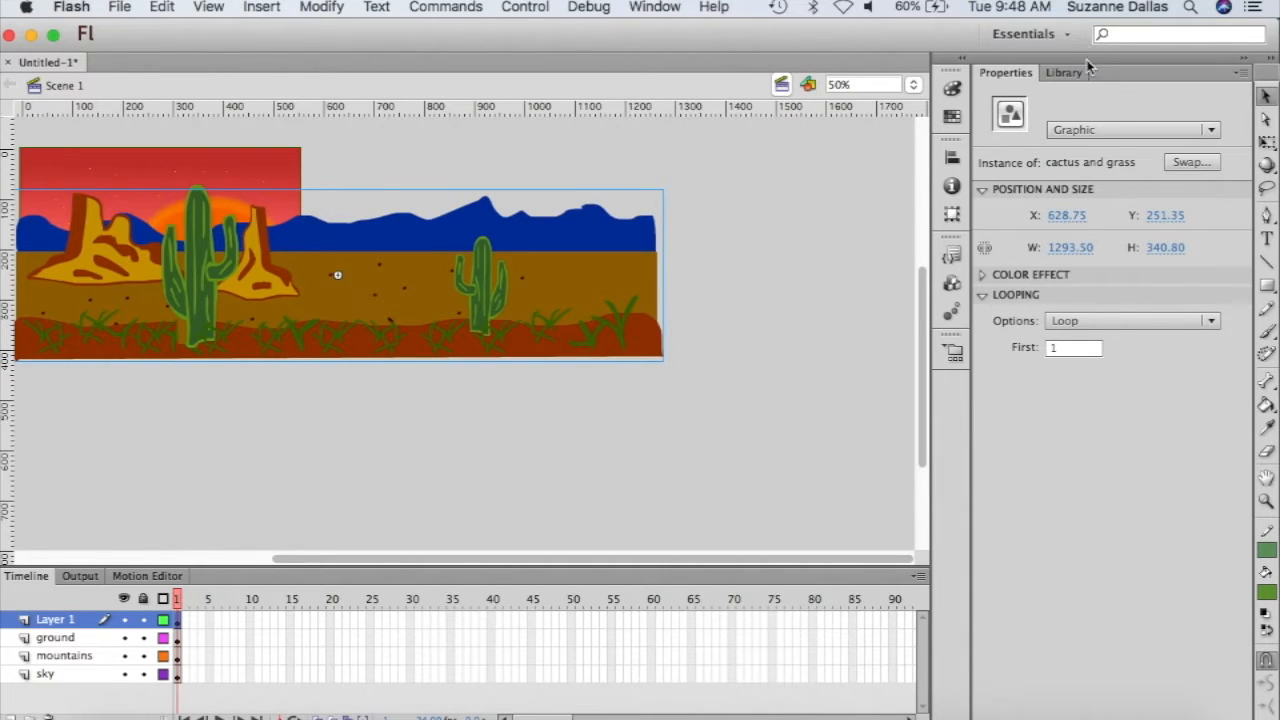
pyautogui.click(1068, 73)
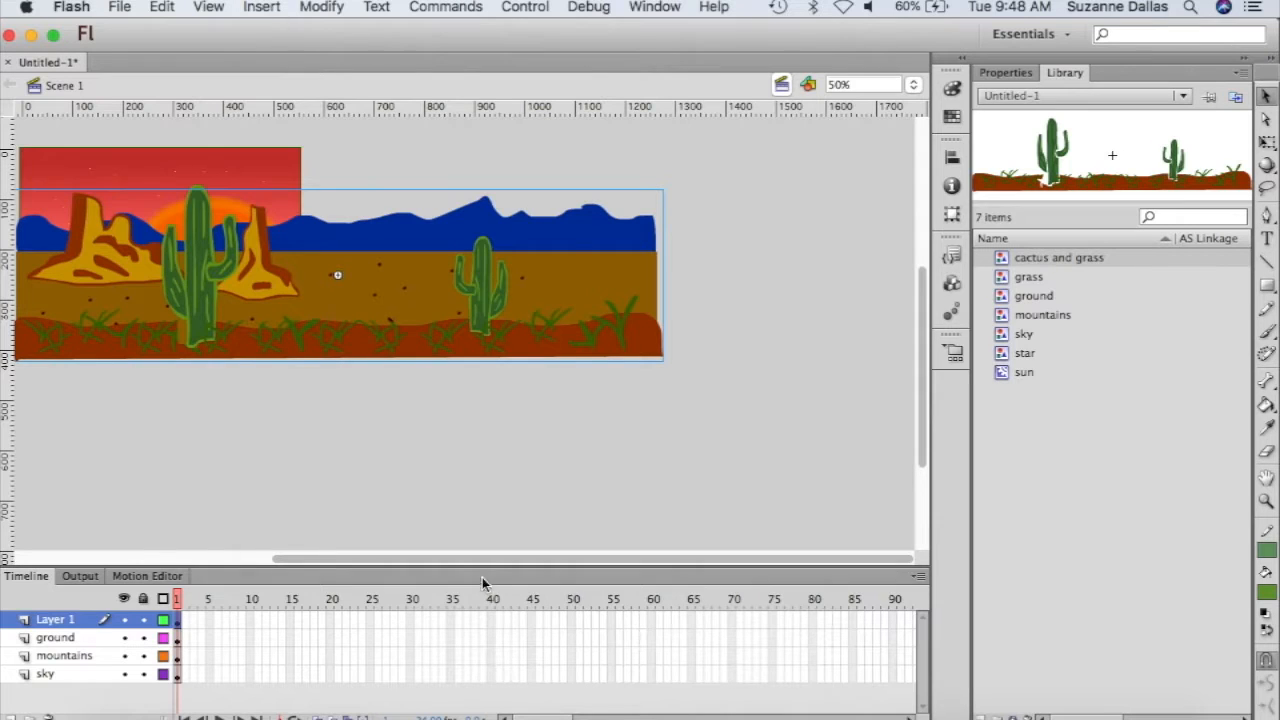
pyautogui.moveTo(489, 559); pyautogui.dragTo(455, 559)
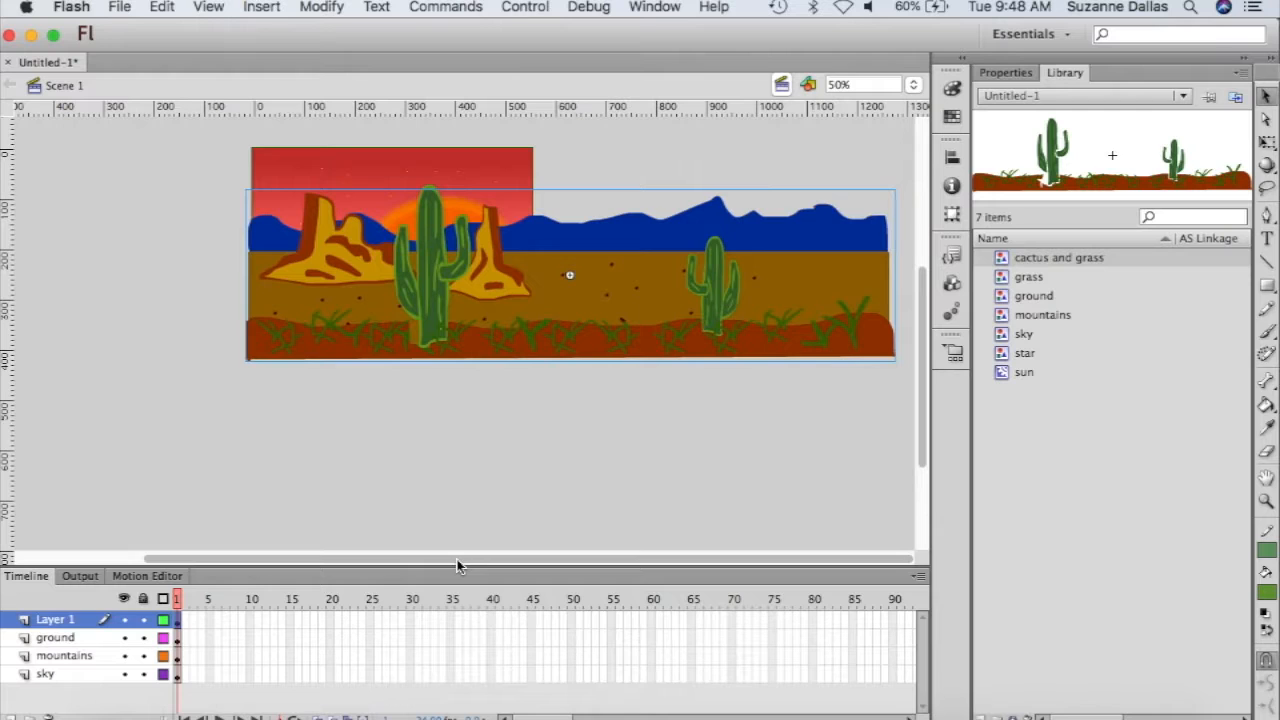
pyautogui.press('super+z')
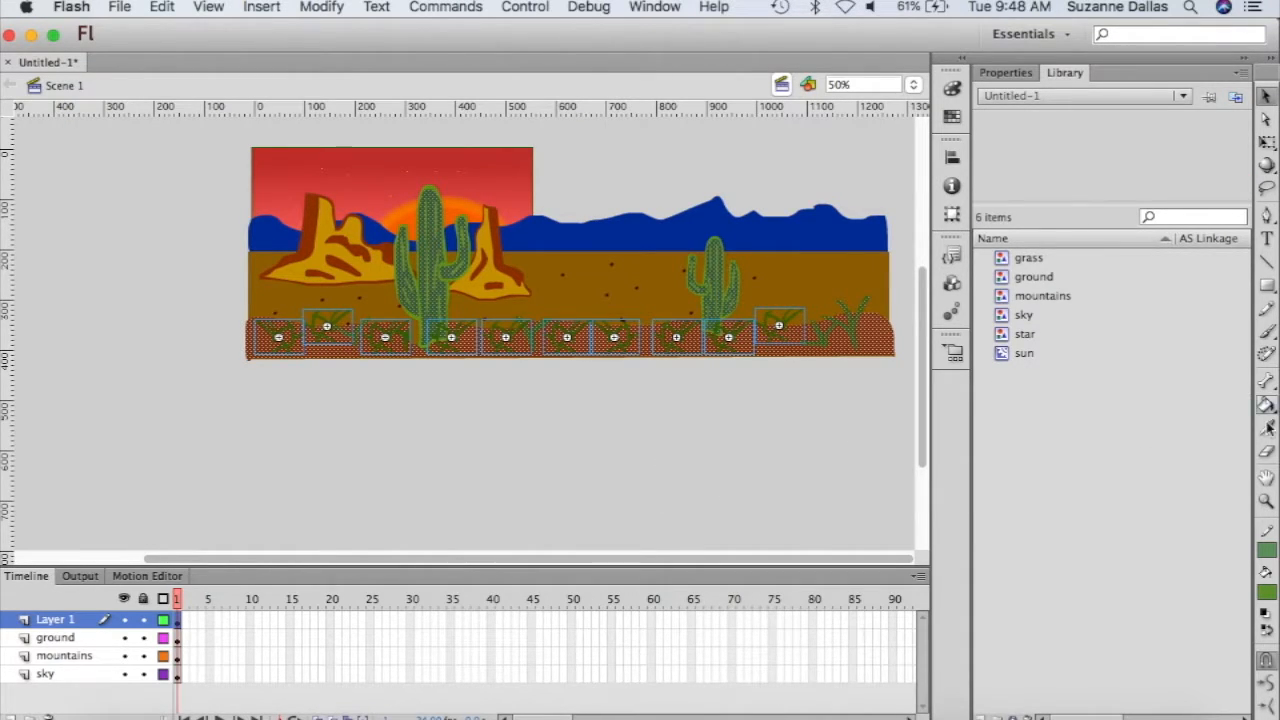
# - Select all Layer 1 artwork, including the unselected pieces around the base of the large cactus
pyautogui.click(1266, 500)
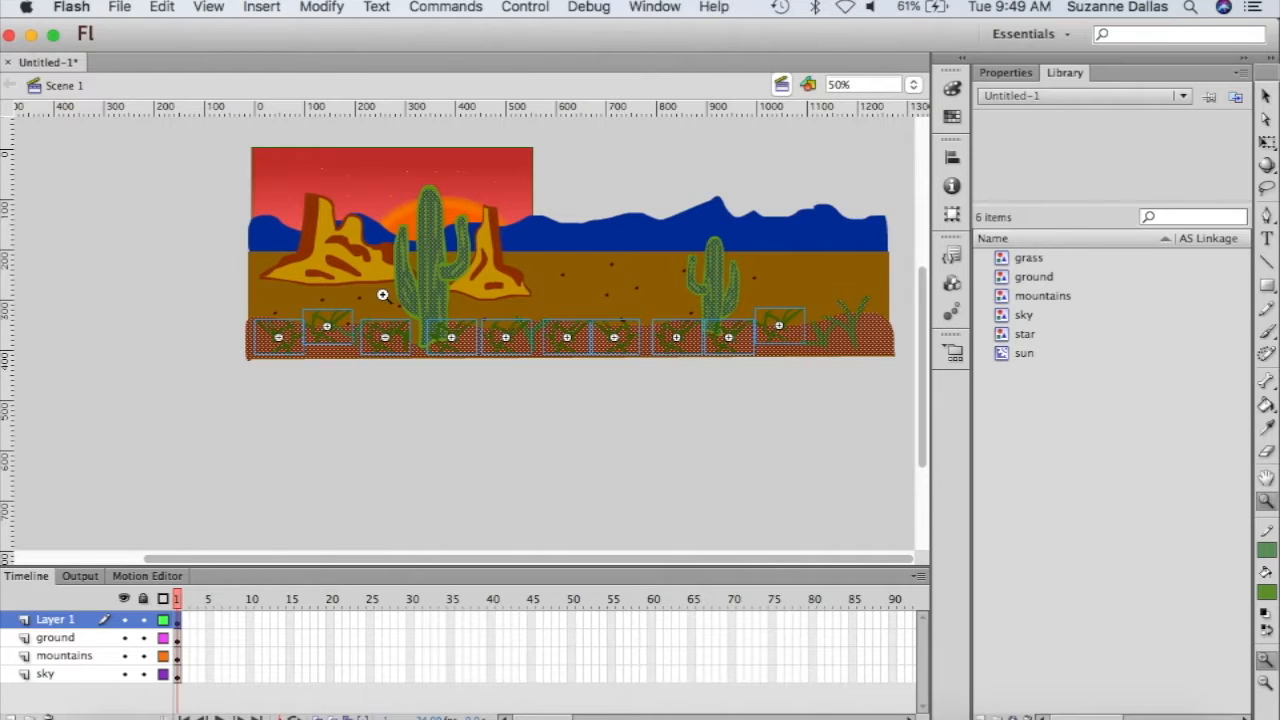
pyautogui.moveTo(380, 290); pyautogui.dragTo(480, 416)
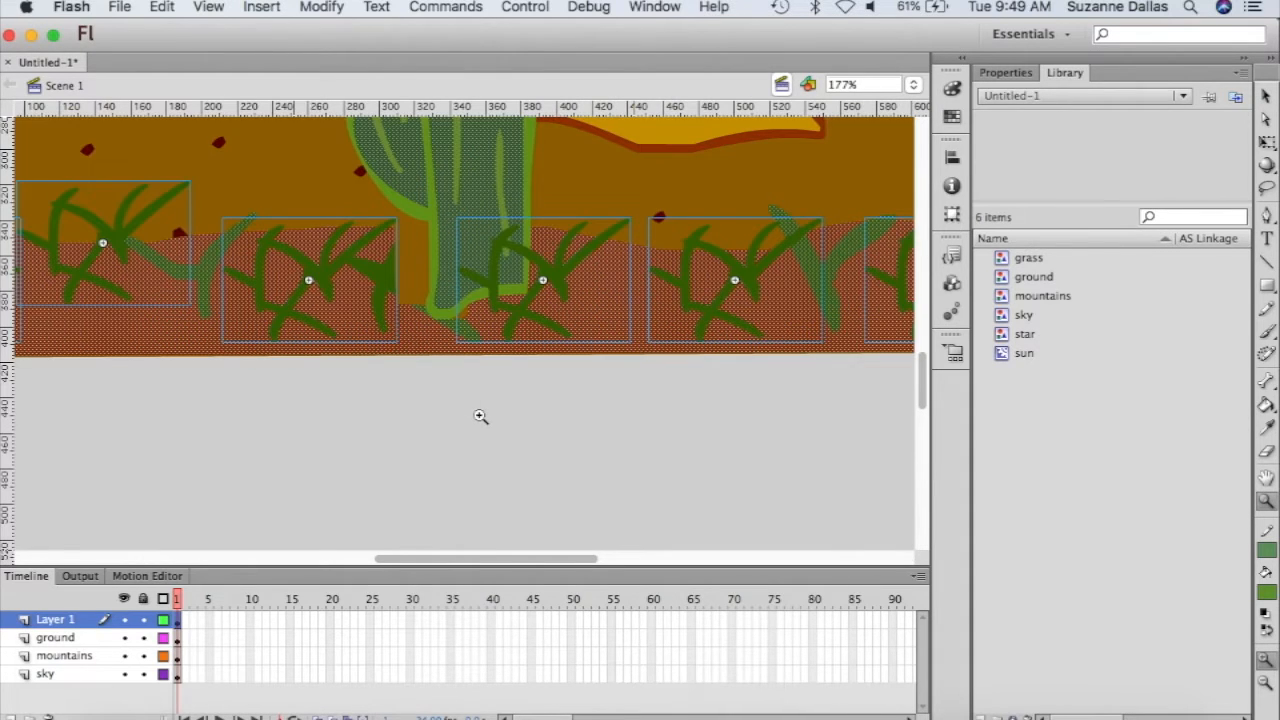
pyautogui.click(1266, 96)
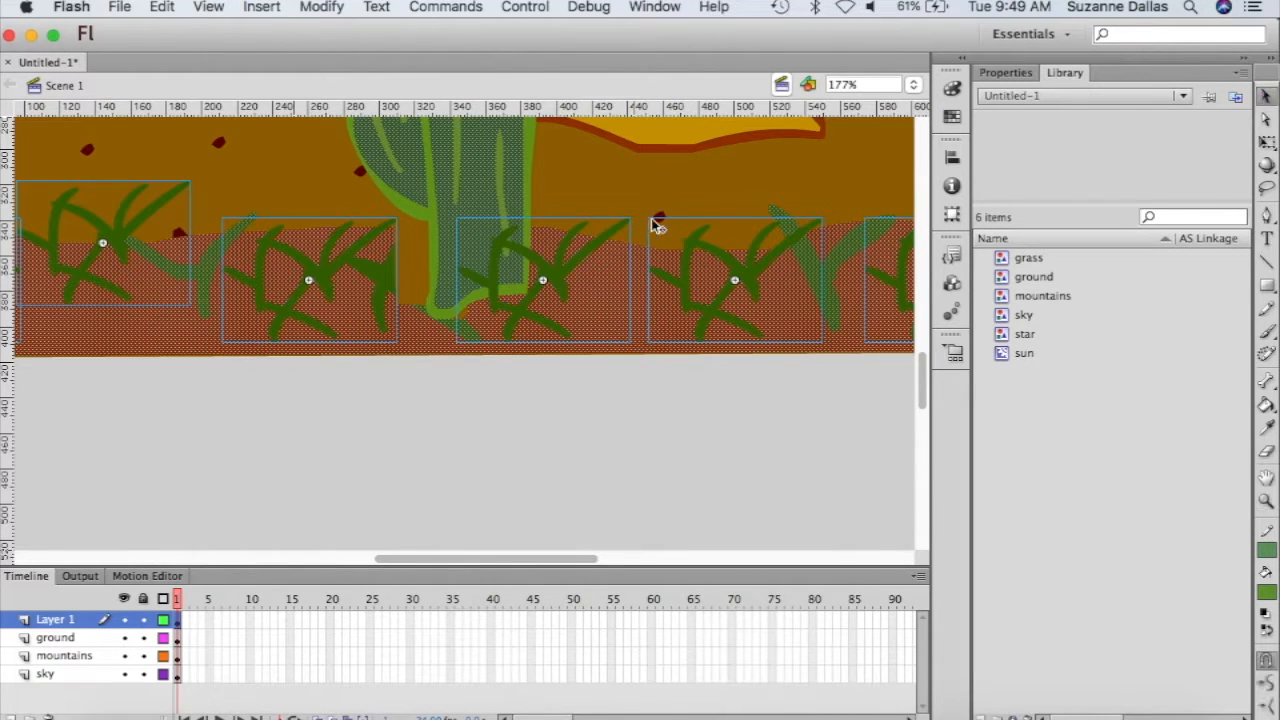
pyautogui.click(412, 296)
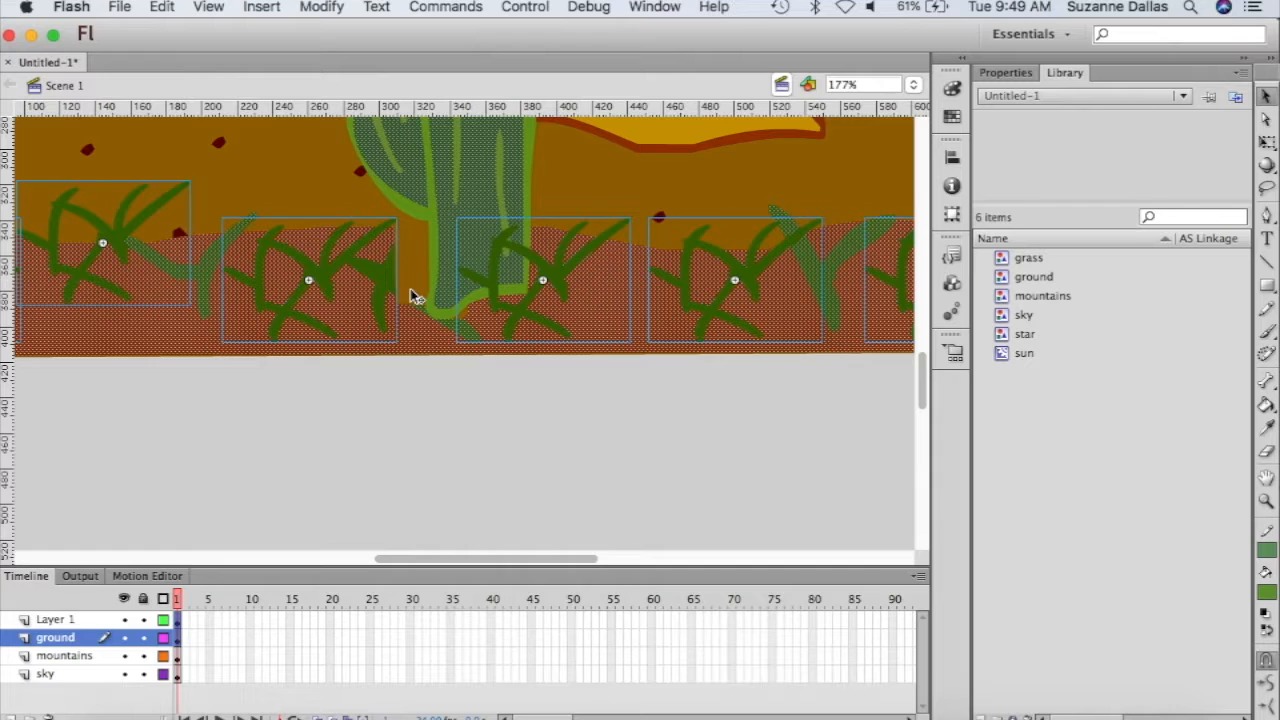
pyautogui.click(78, 620)
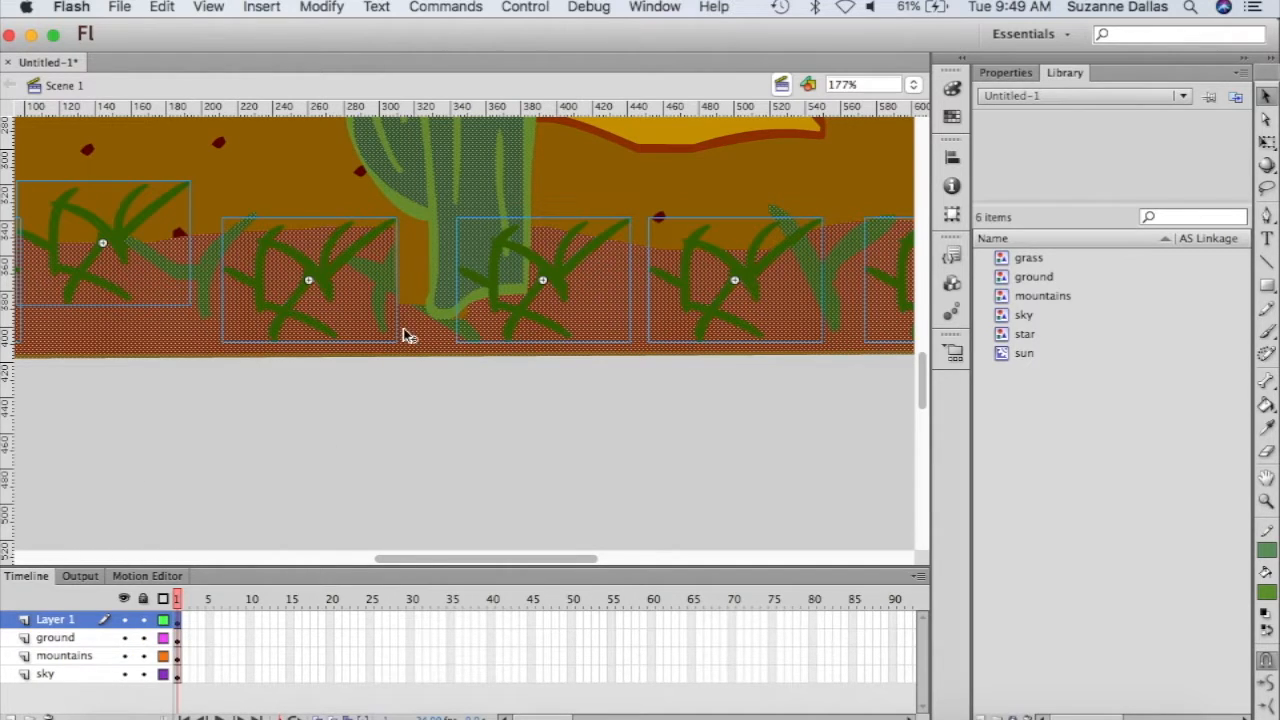
pyautogui.click(415, 272)
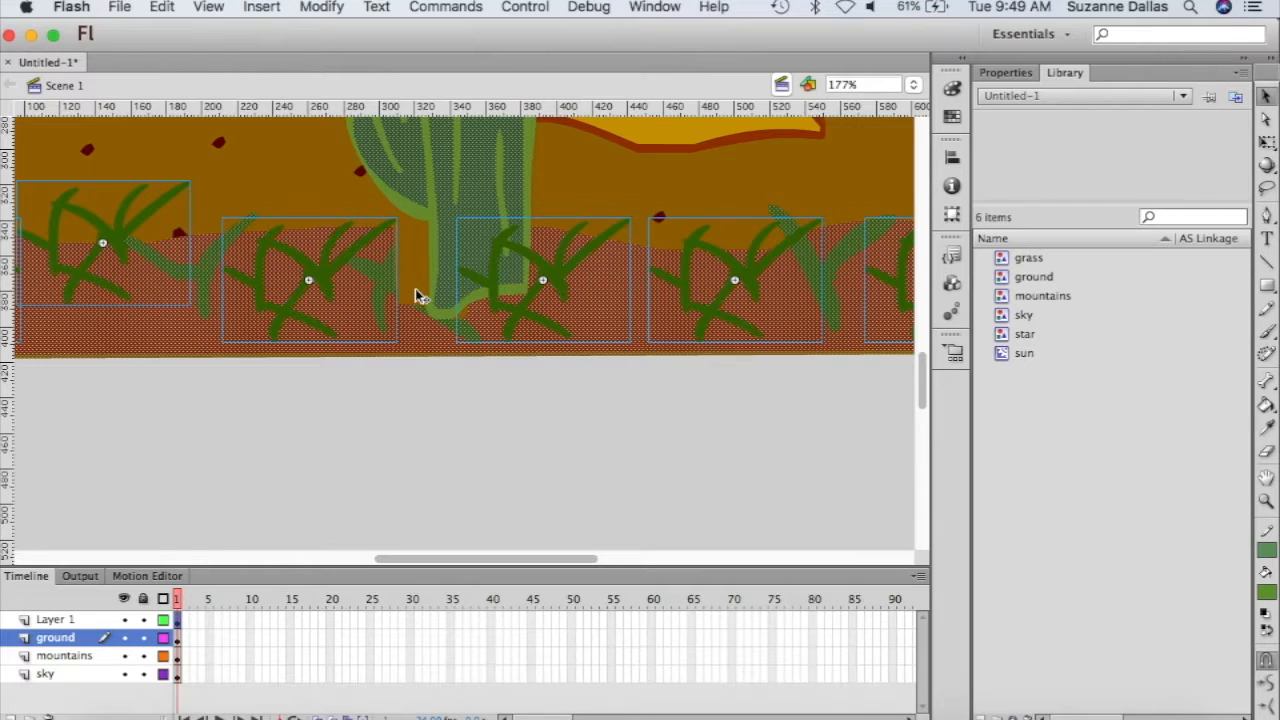
# - Convert the complete foreground selection to a graphic symbol named "cactus and grass"
pyautogui.click(916, 88)
pyautogui.click(924, 150)
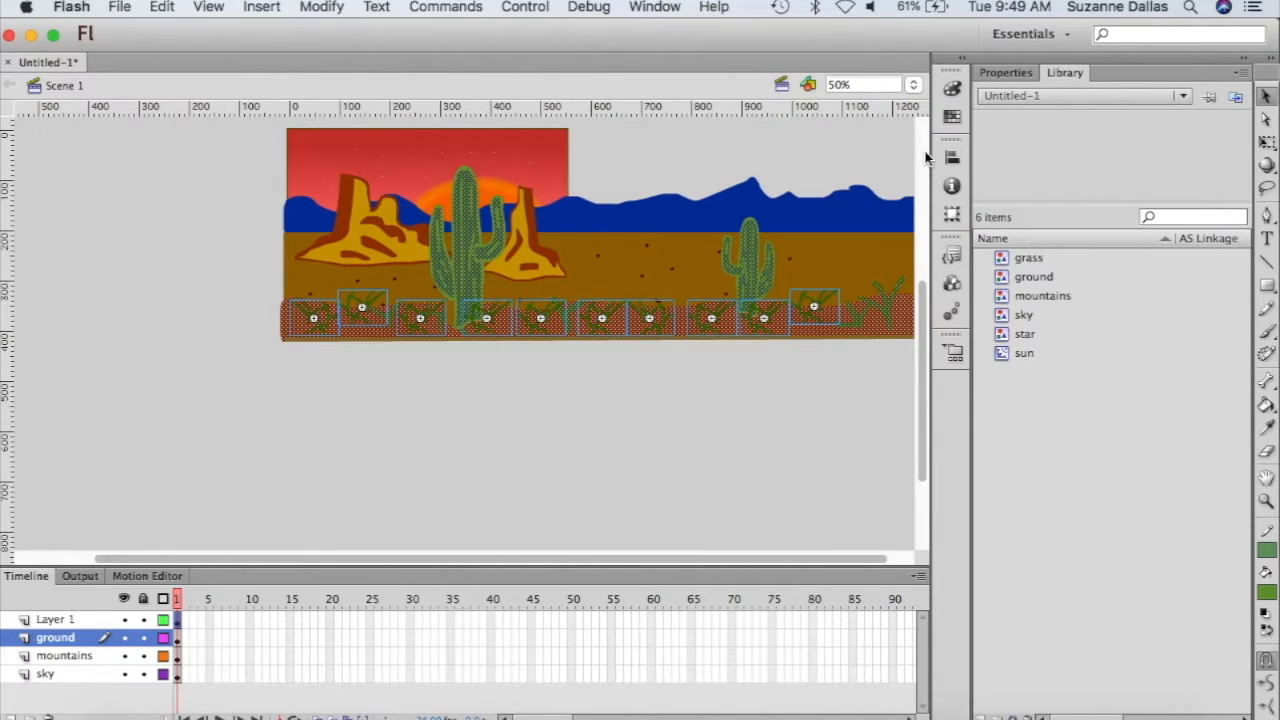
pyautogui.rightClick(880, 332)
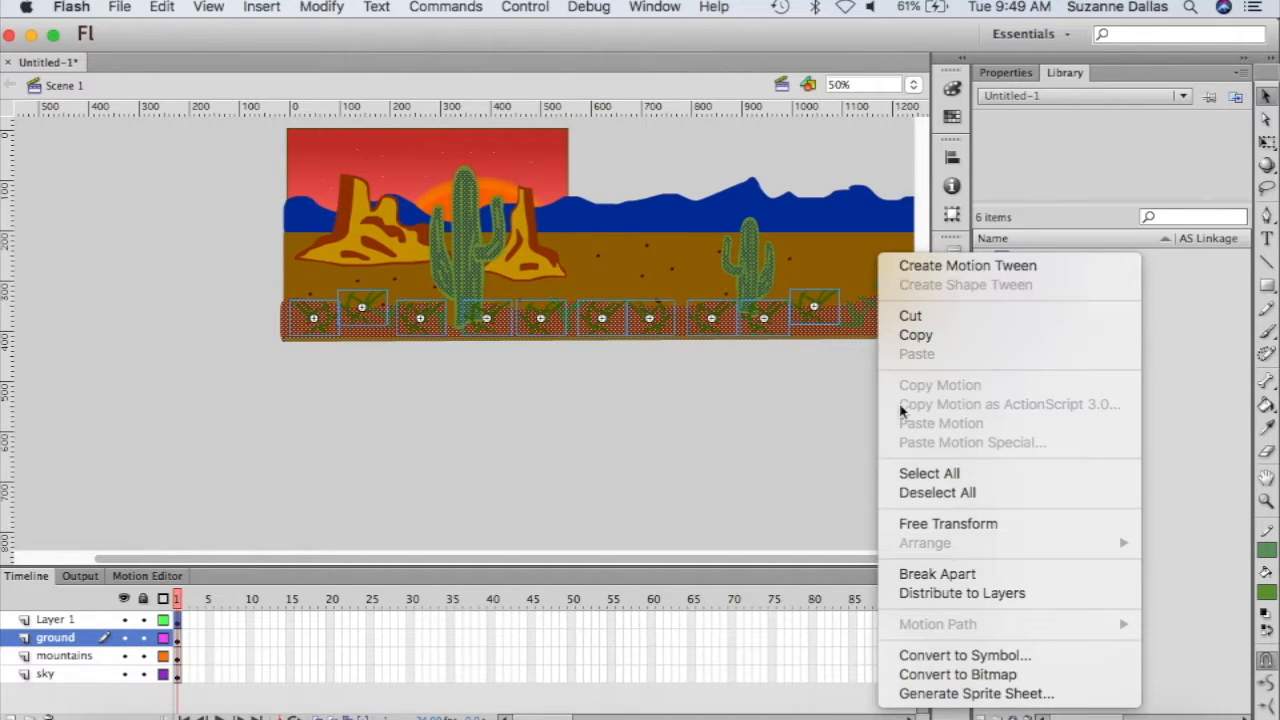
pyautogui.click(962, 652)
pyautogui.write('cactu')
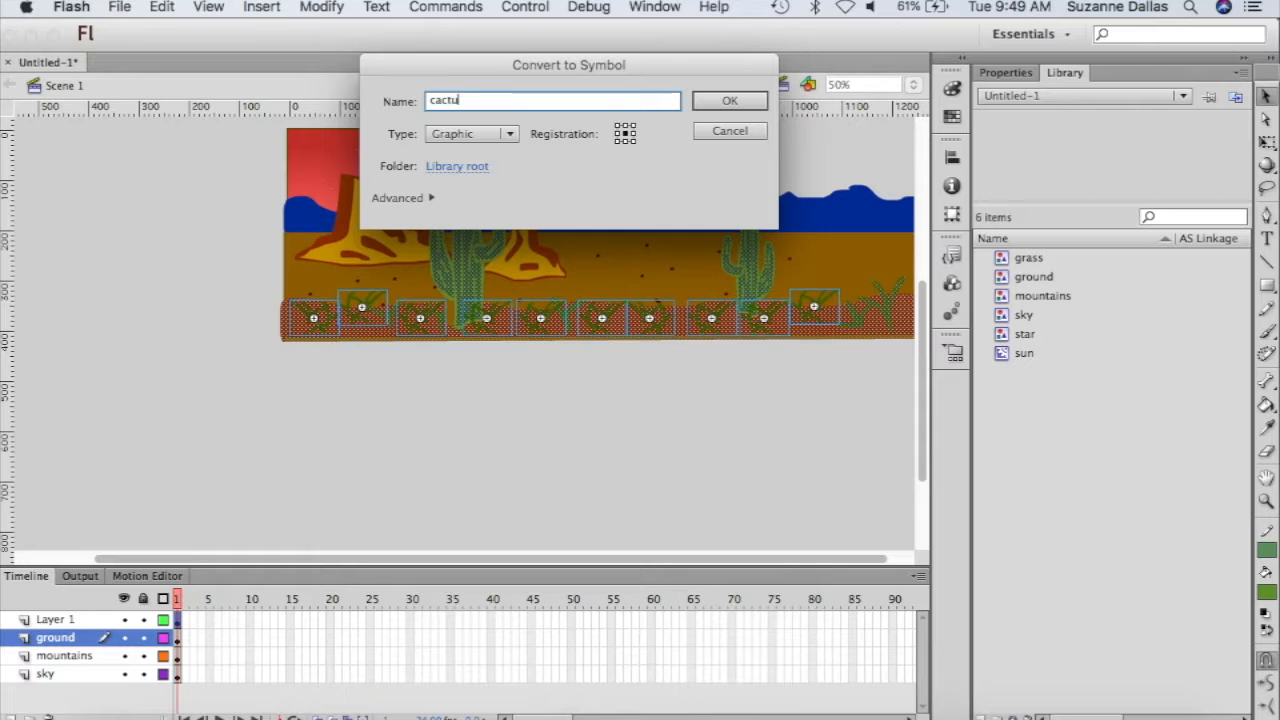
pyautogui.write('s and grass')
pyautogui.press('Return')
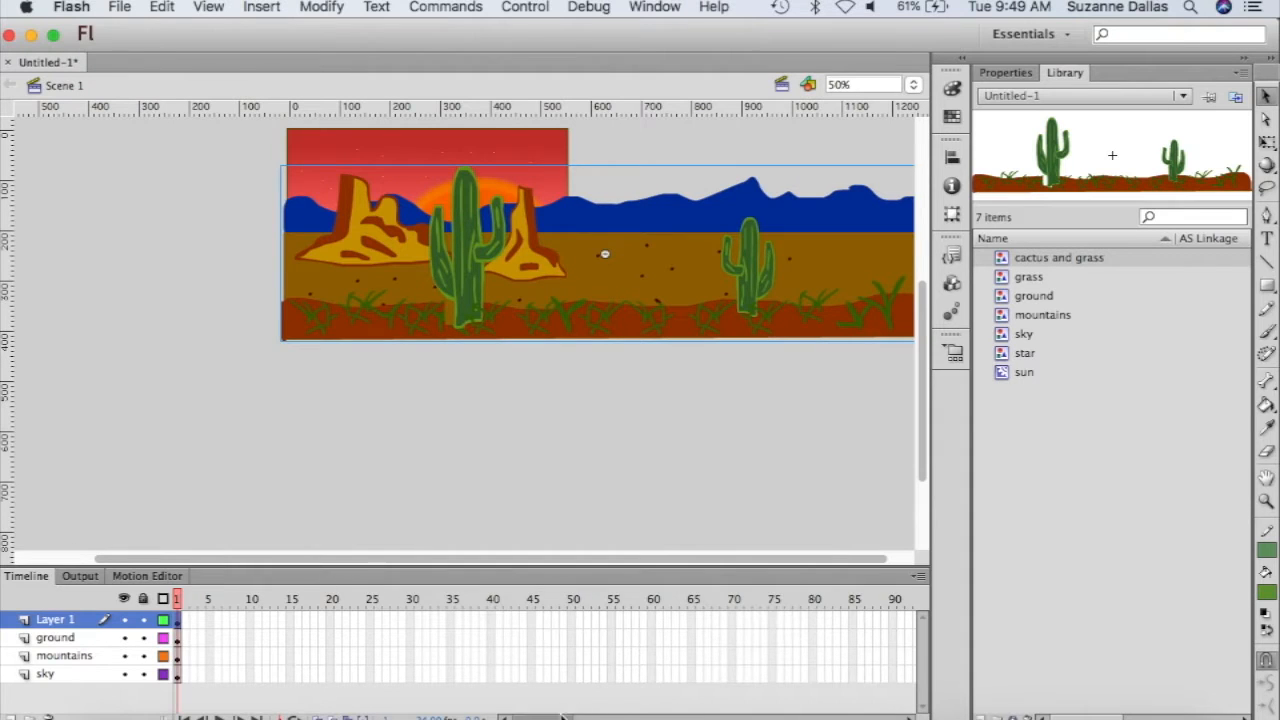
# - Extend all four layers to about frame 220 by inserting frames across them
pyautogui.click(604, 718)
pyautogui.moveTo(604, 718); pyautogui.dragTo(786, 677)
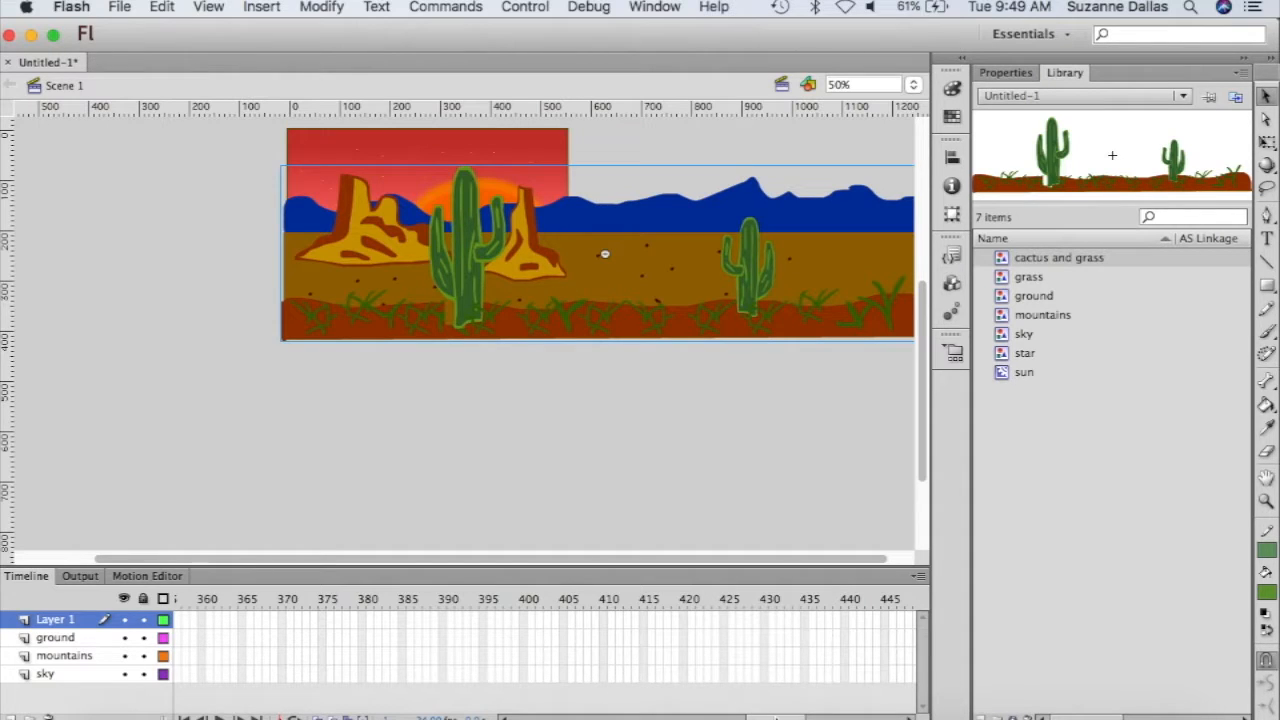
pyautogui.moveTo(775, 717); pyautogui.dragTo(664, 717)
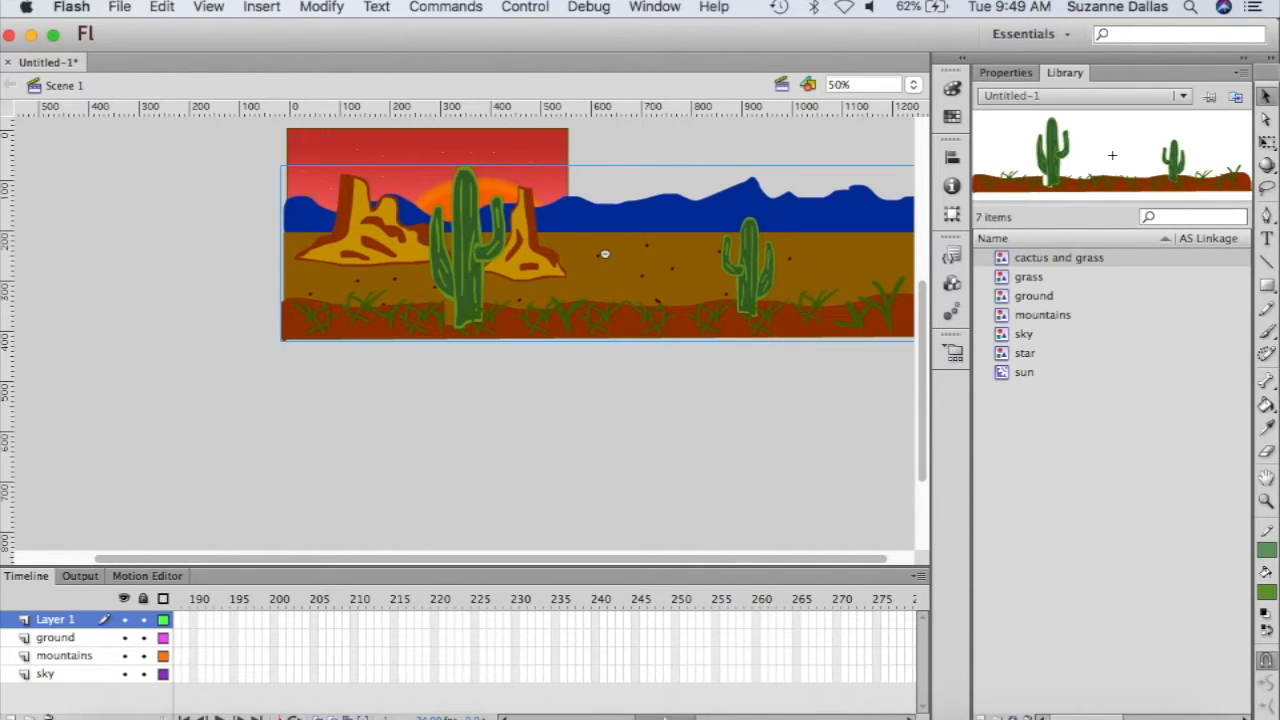
pyautogui.moveTo(437, 620); pyautogui.dragTo(441, 676)
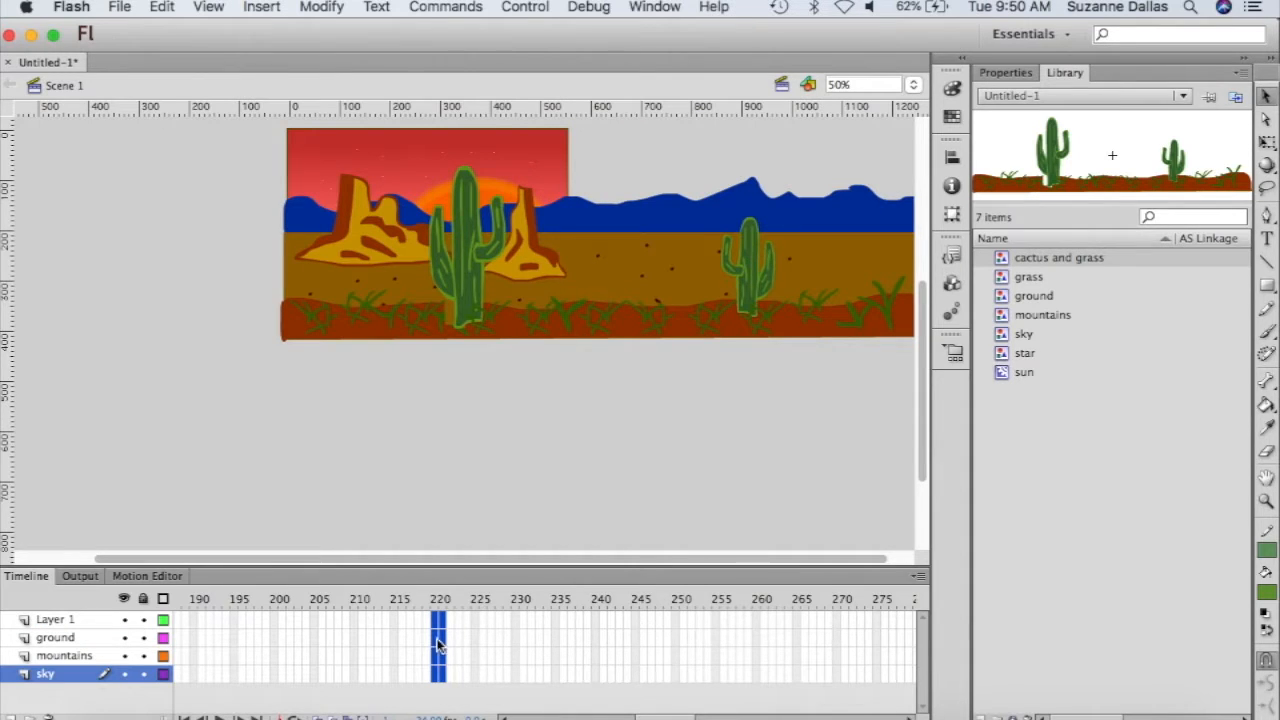
pyautogui.rightClick(437, 645)
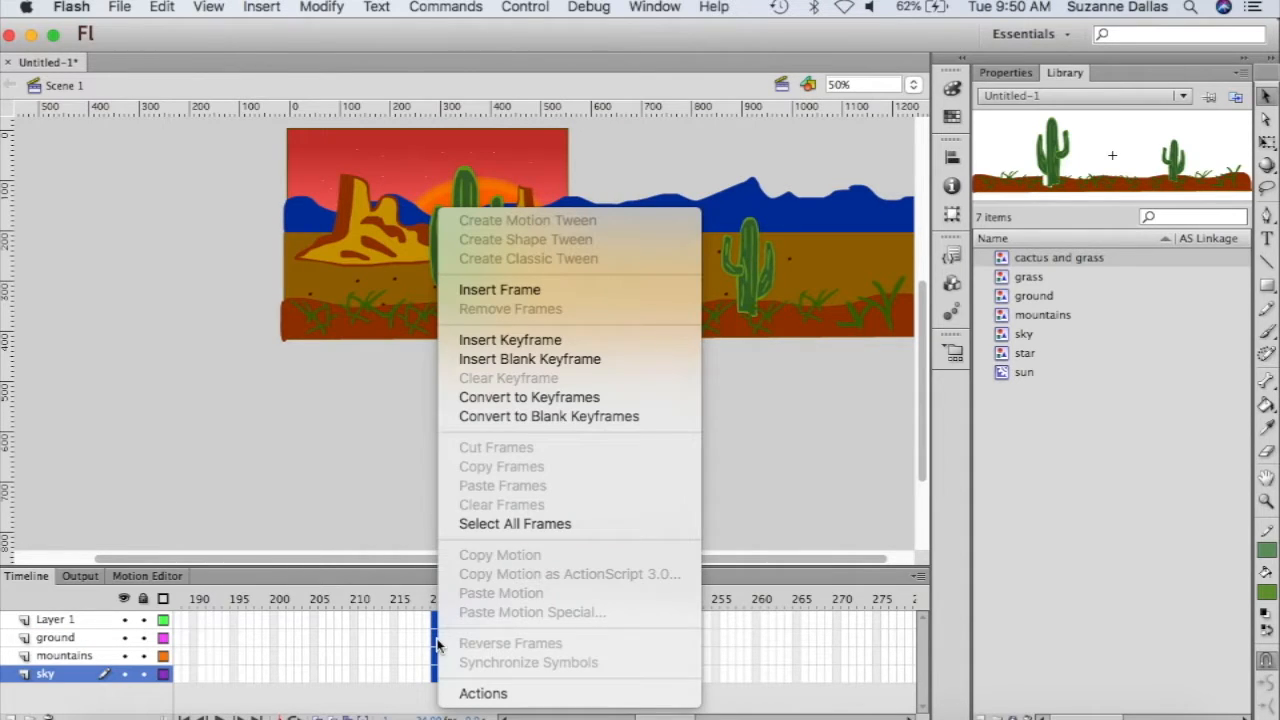
pyautogui.click(508, 296)
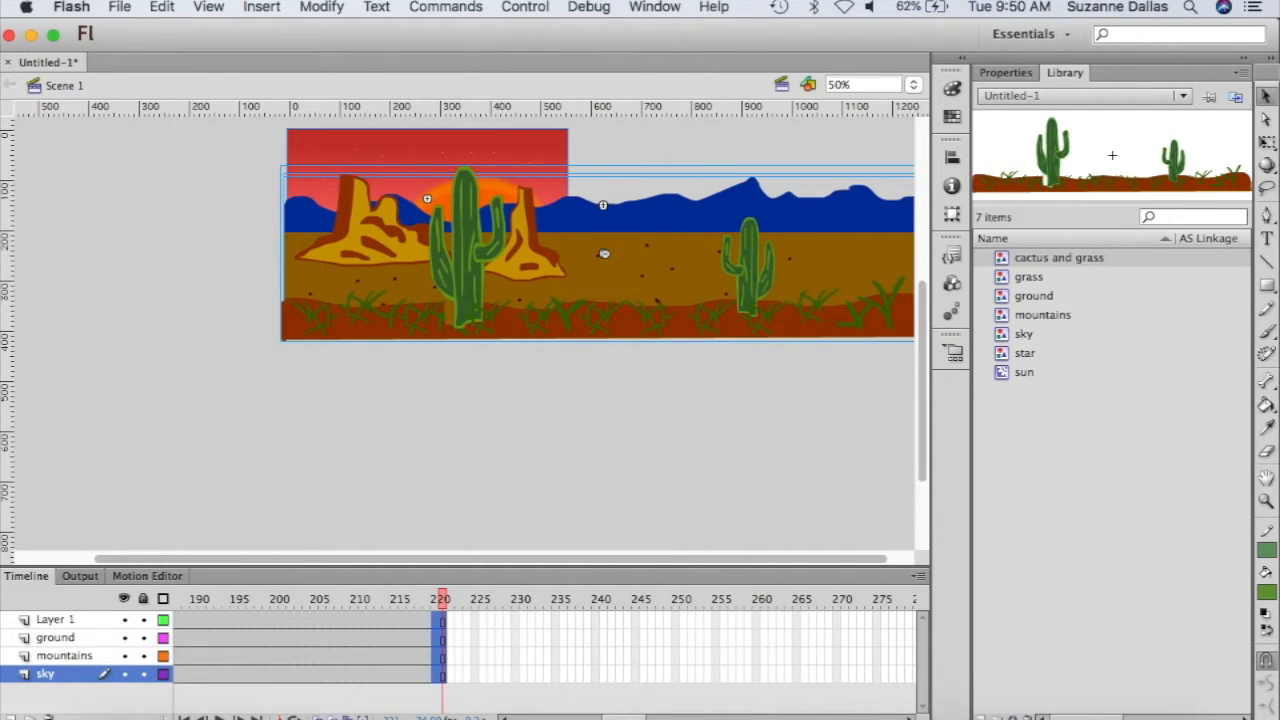
# - Select all frames on every layer and distribute the scene's symbols to their own layers
pyautogui.moveTo(624, 718)
pyautogui.mouseDown()
pyautogui.moveTo(534, 718)
pyautogui.moveTo(795, 718)
pyautogui.moveTo(611, 718)
pyautogui.mouseUp()
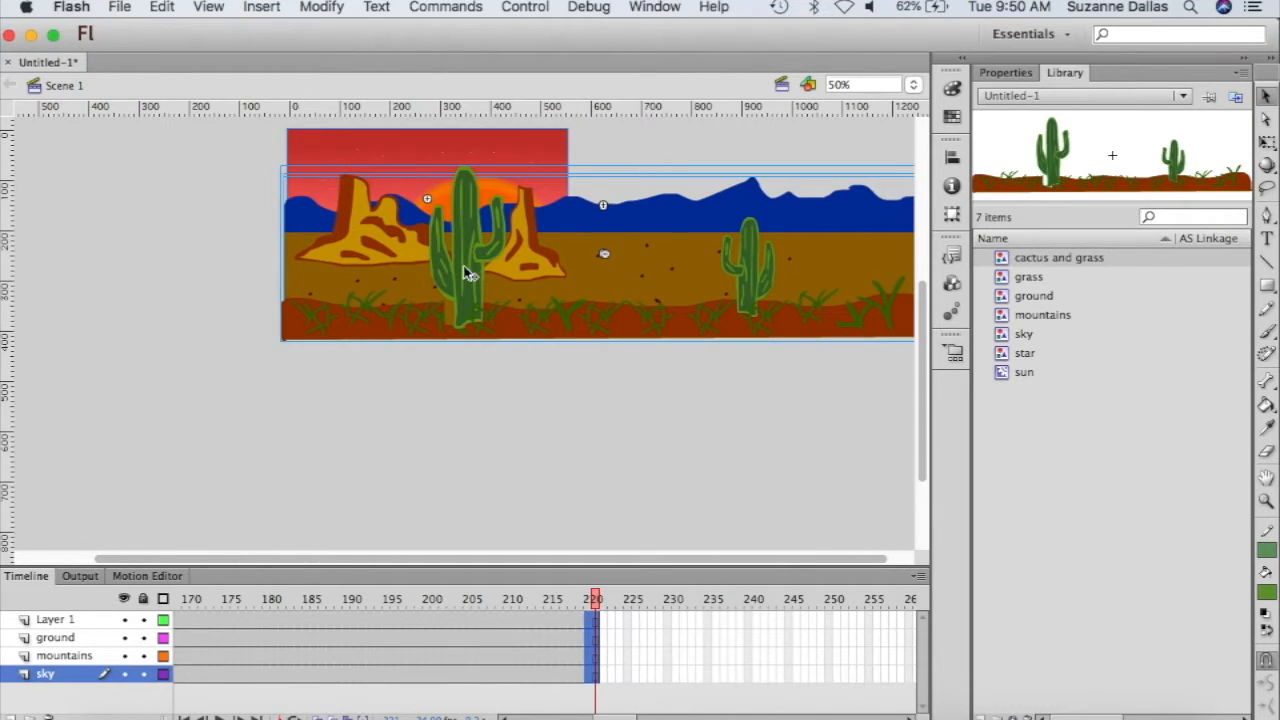
pyautogui.press('super+alt+a')
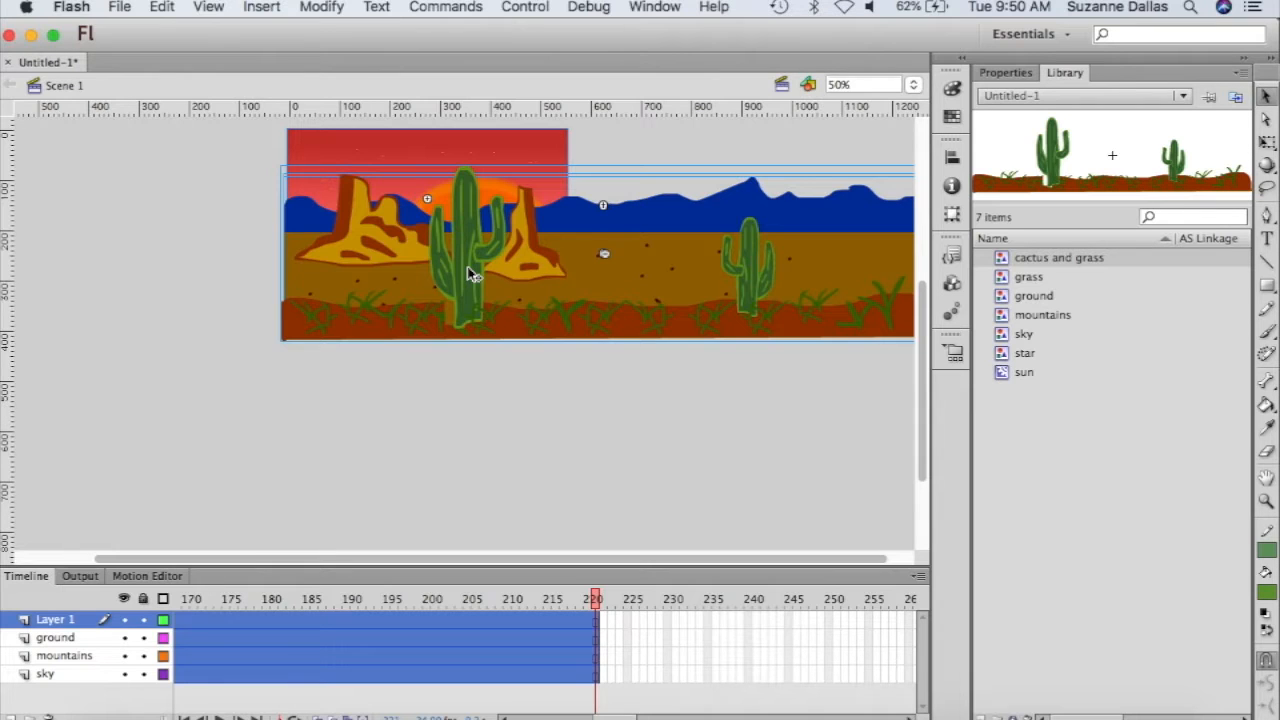
pyautogui.rightClick(467, 266)
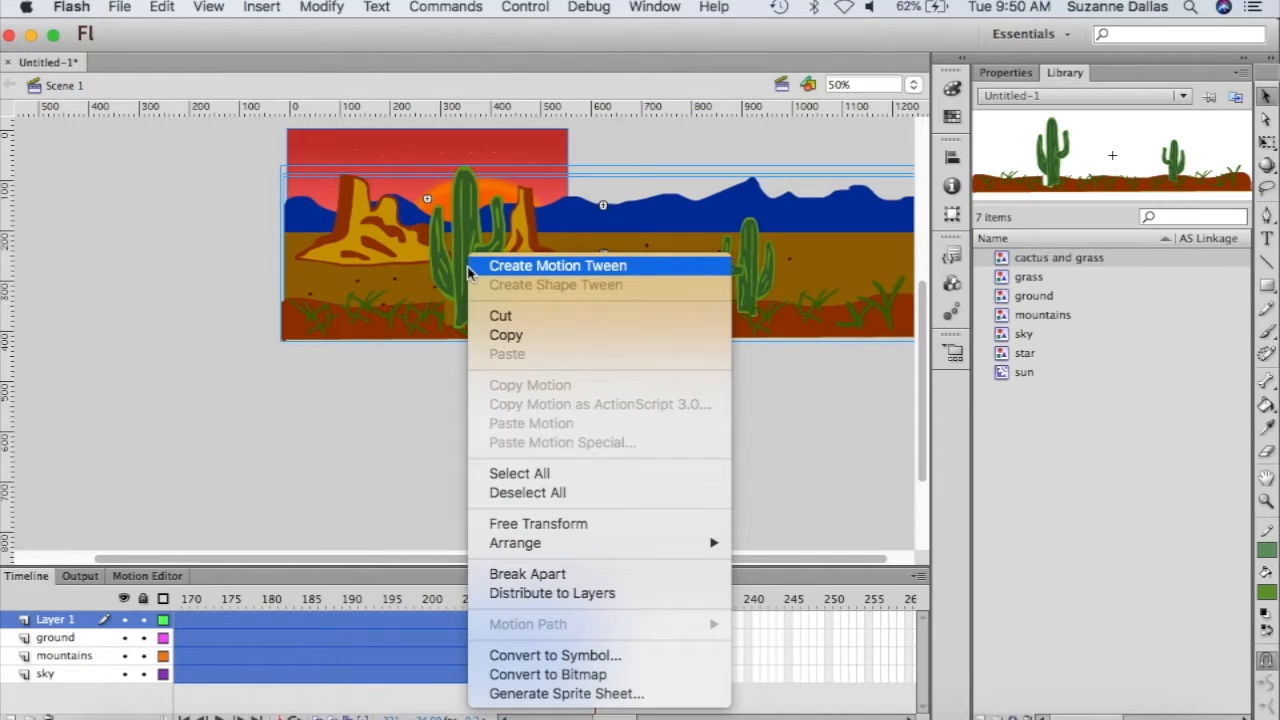
pyautogui.click(575, 594)
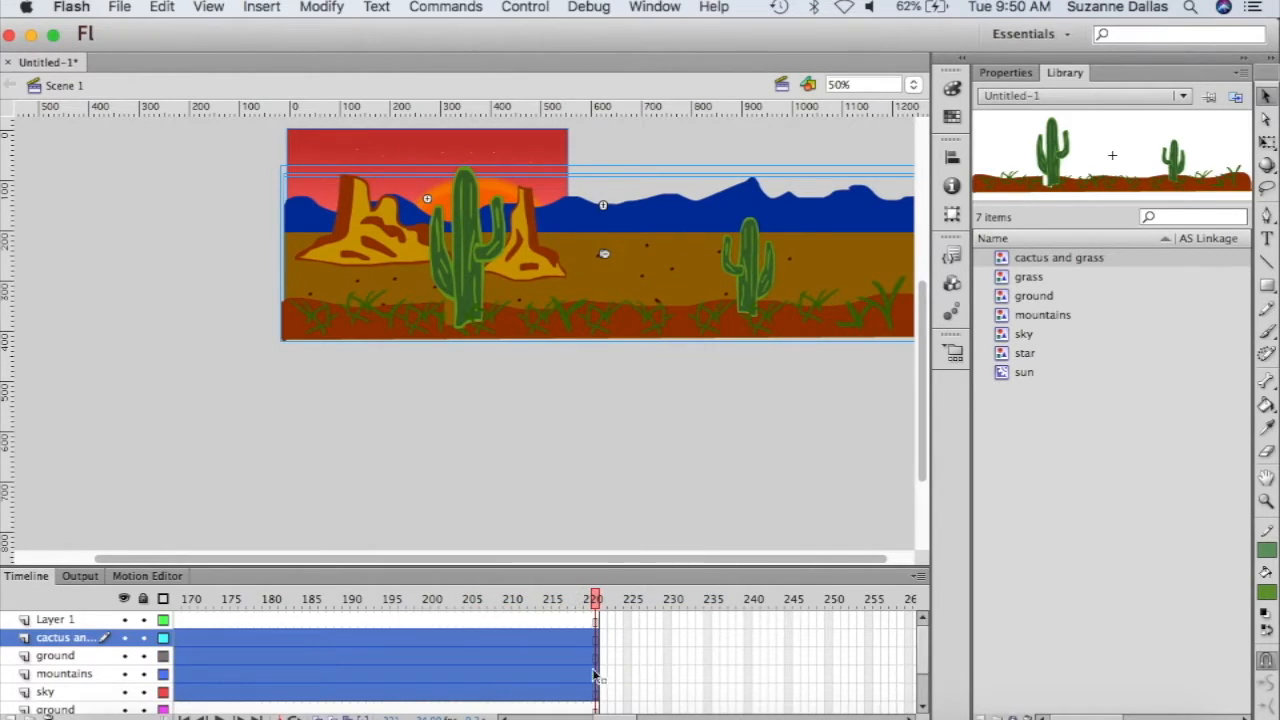
# - Delete the emptied original ground, mountains and sky layers beneath the newly distributed ones
pyautogui.click(626, 674)
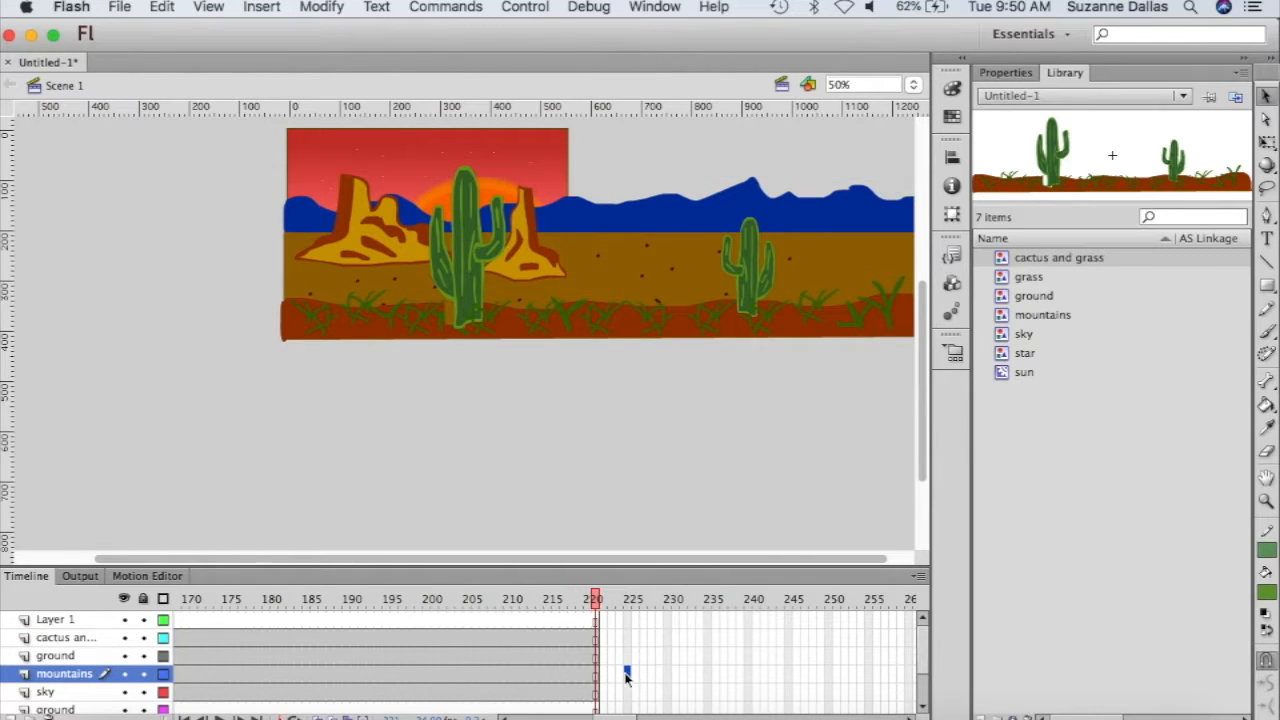
pyautogui.scroll(-3, 626, 678)
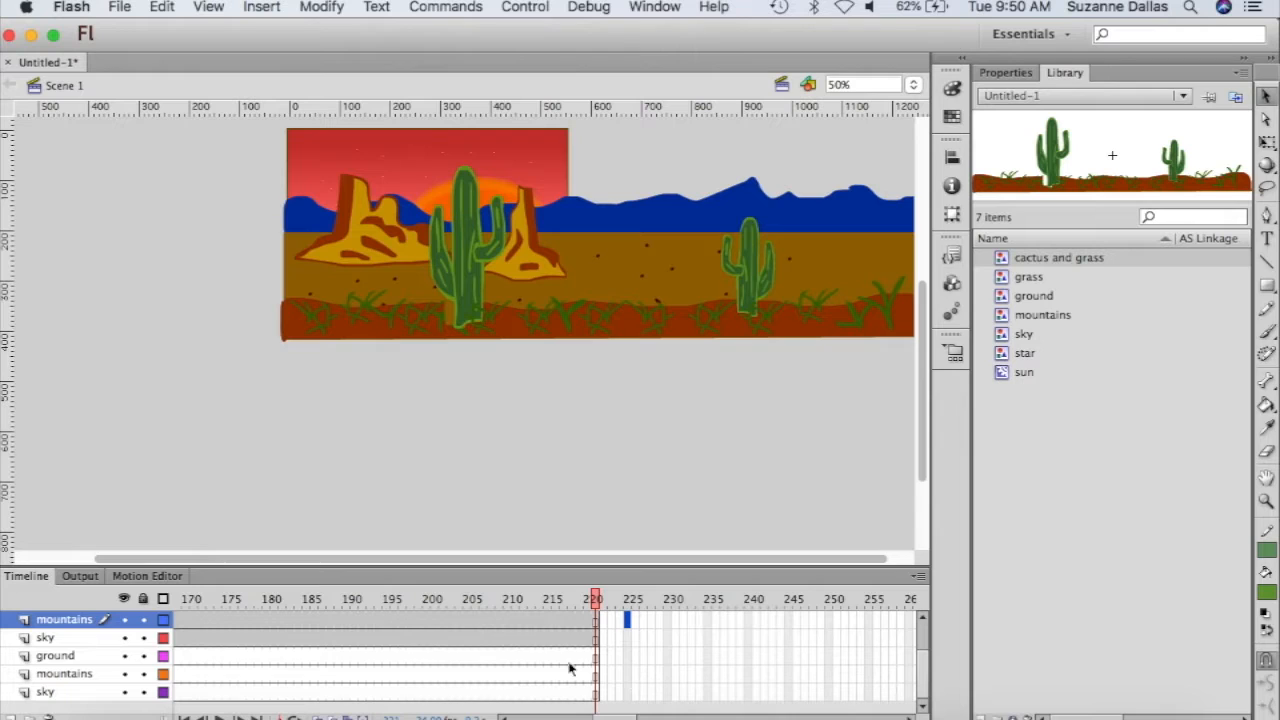
pyautogui.click(62, 656)
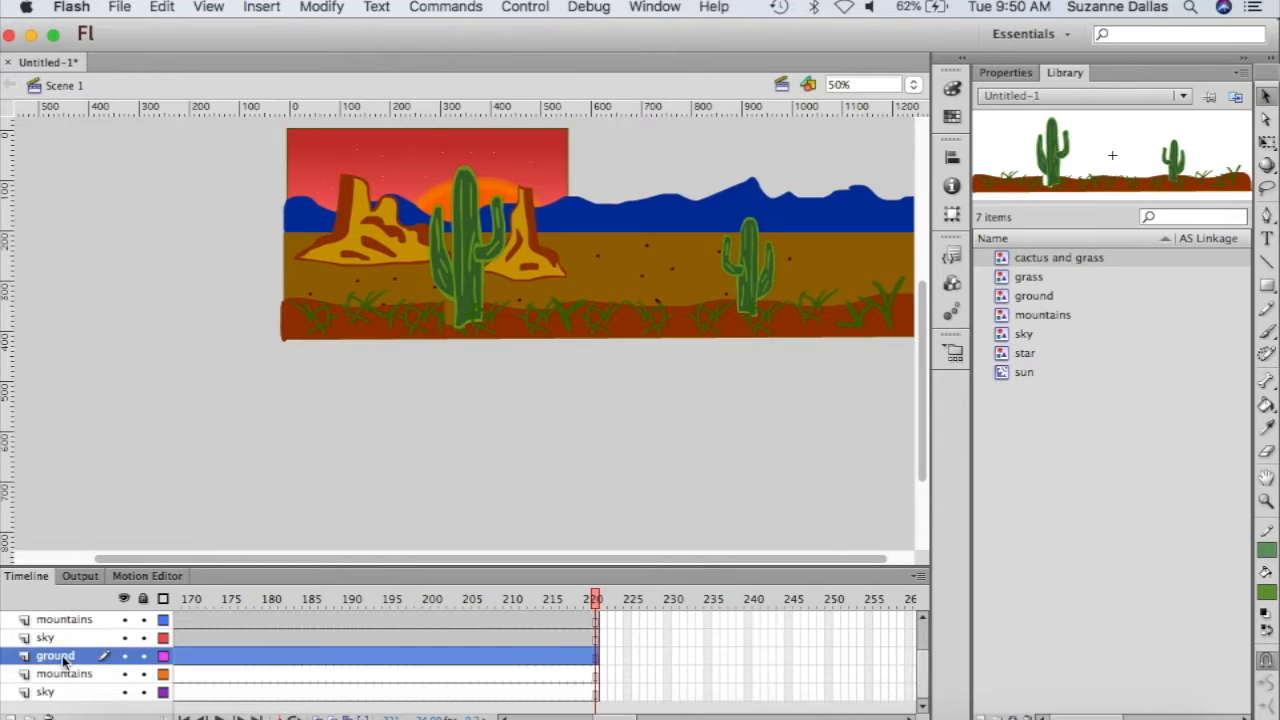
pyautogui.click(48, 716)
pyautogui.click(48, 716)
pyautogui.click(48, 716)
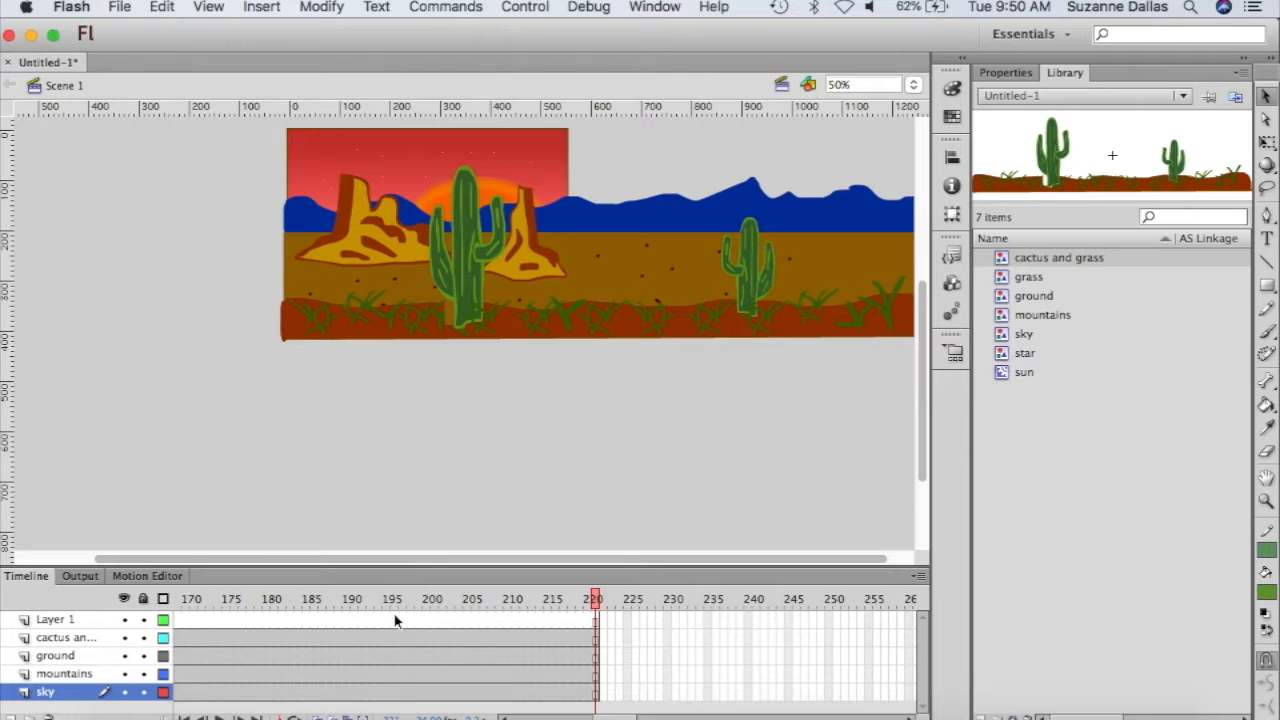
# - At frame 220 of the ground layer, slide the ground symbol left until its right end meets the stage's right edge
pyautogui.click(403, 640)
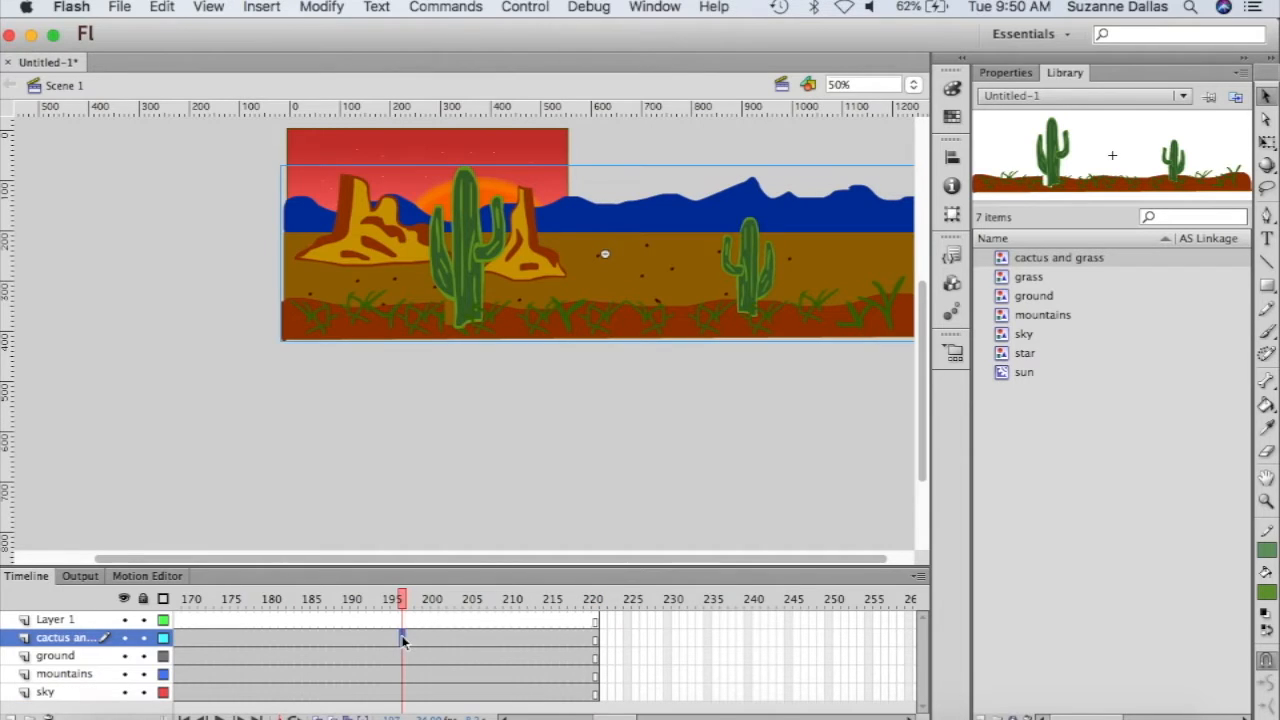
pyautogui.click(595, 657)
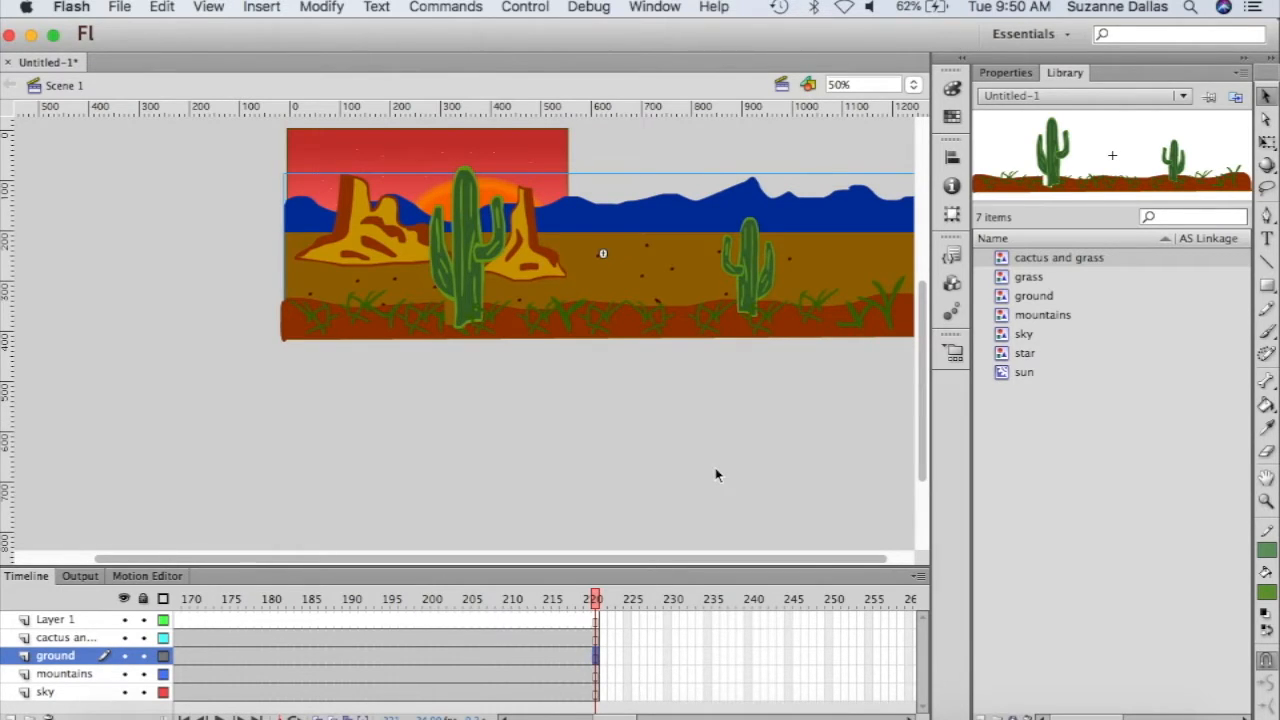
pyautogui.hscroll(2, 716, 475)
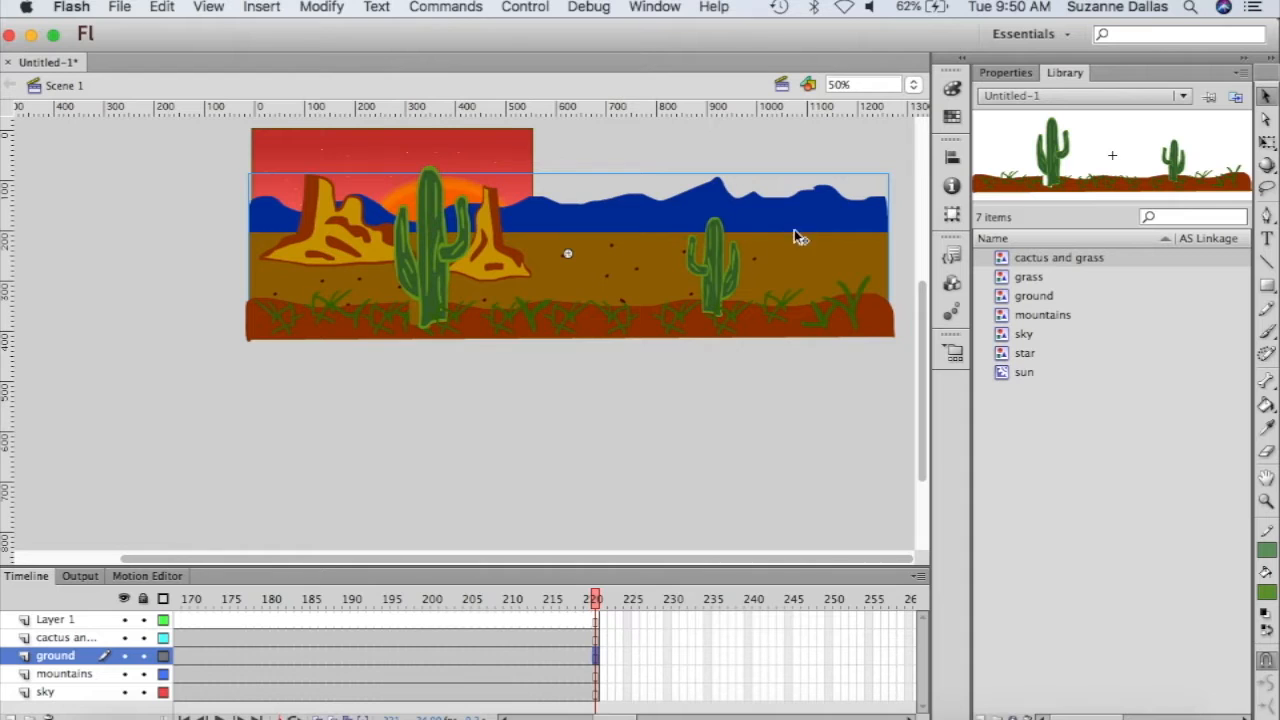
pyautogui.moveTo(807, 266); pyautogui.dragTo(454, 258)
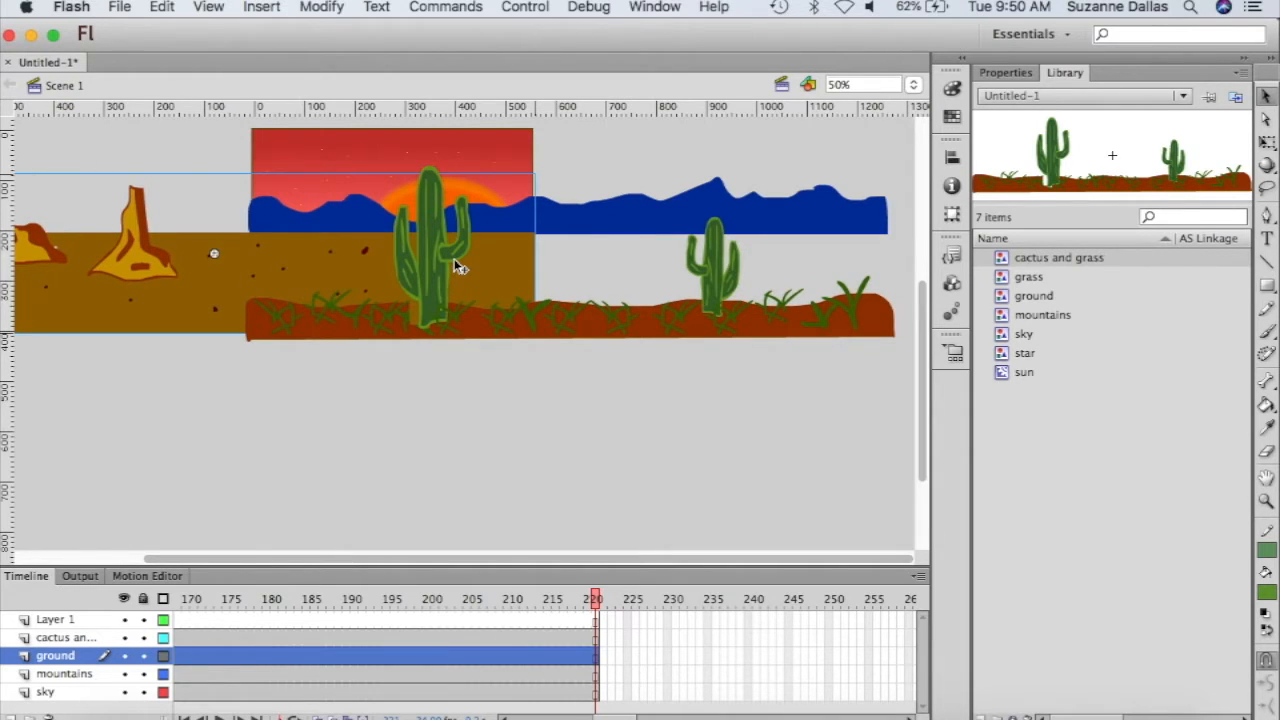
# - Try a motion tween on the mountains layer just before frame 220 with the mountains slid left about 90 px, and undo it
pyautogui.click(580, 675)
pyautogui.rightClick(581, 678)
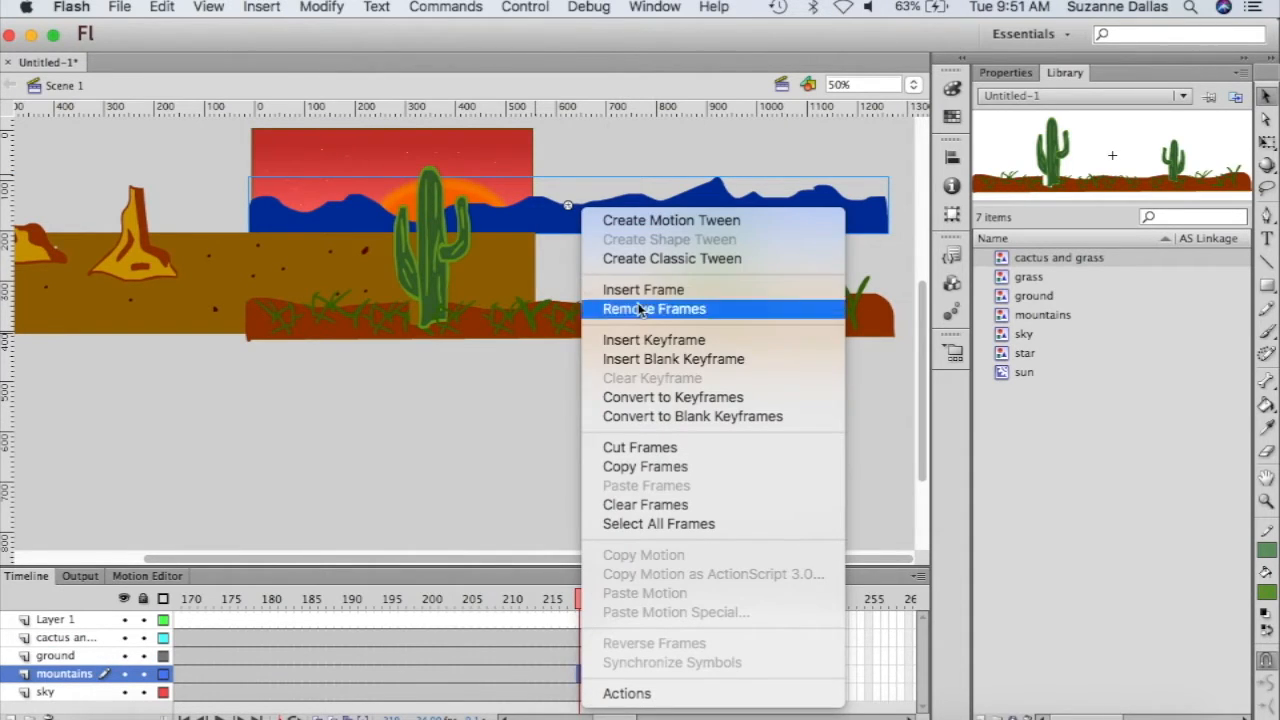
pyautogui.click(639, 228)
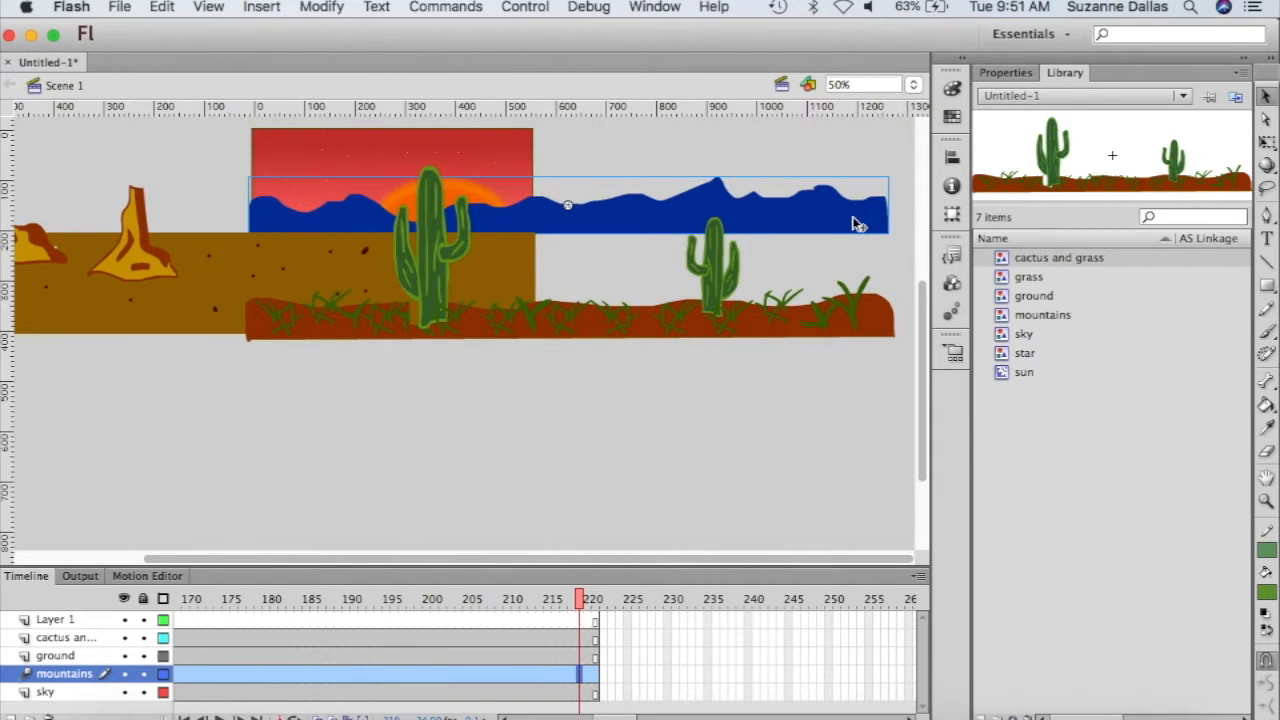
pyautogui.moveTo(856, 224); pyautogui.dragTo(808, 224)
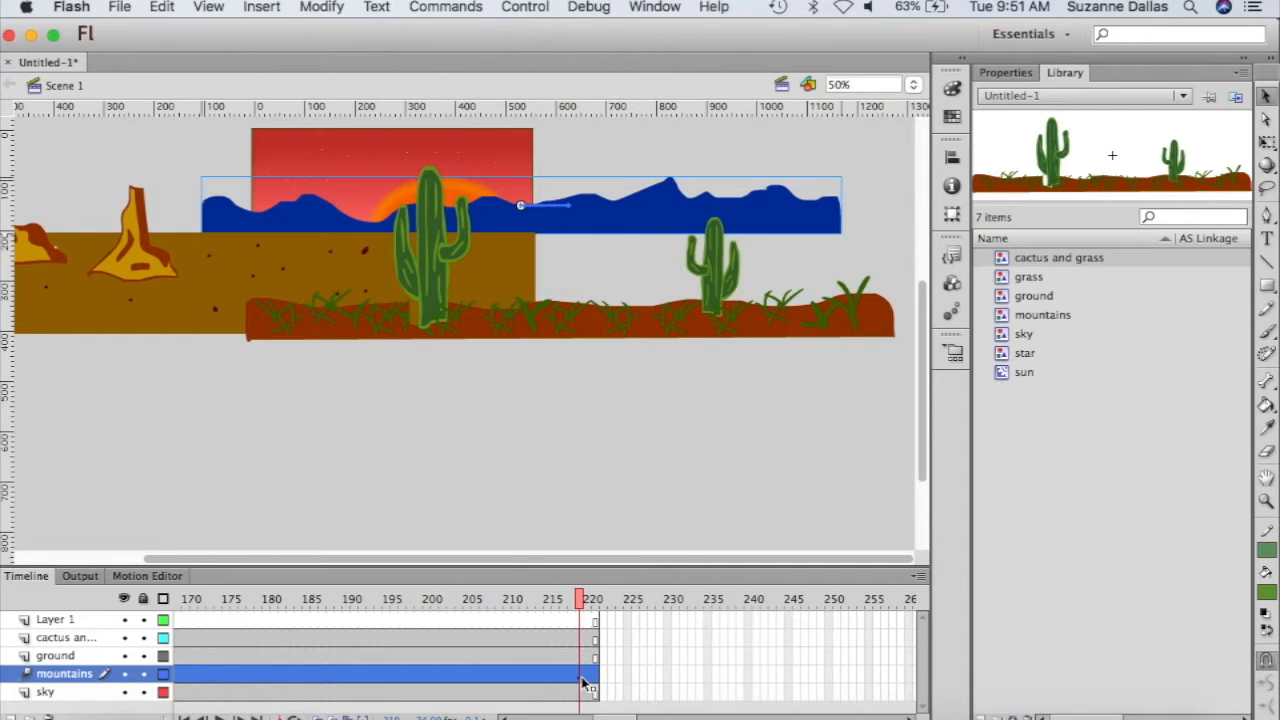
pyautogui.press('super+z')
pyautogui.press('super+z')
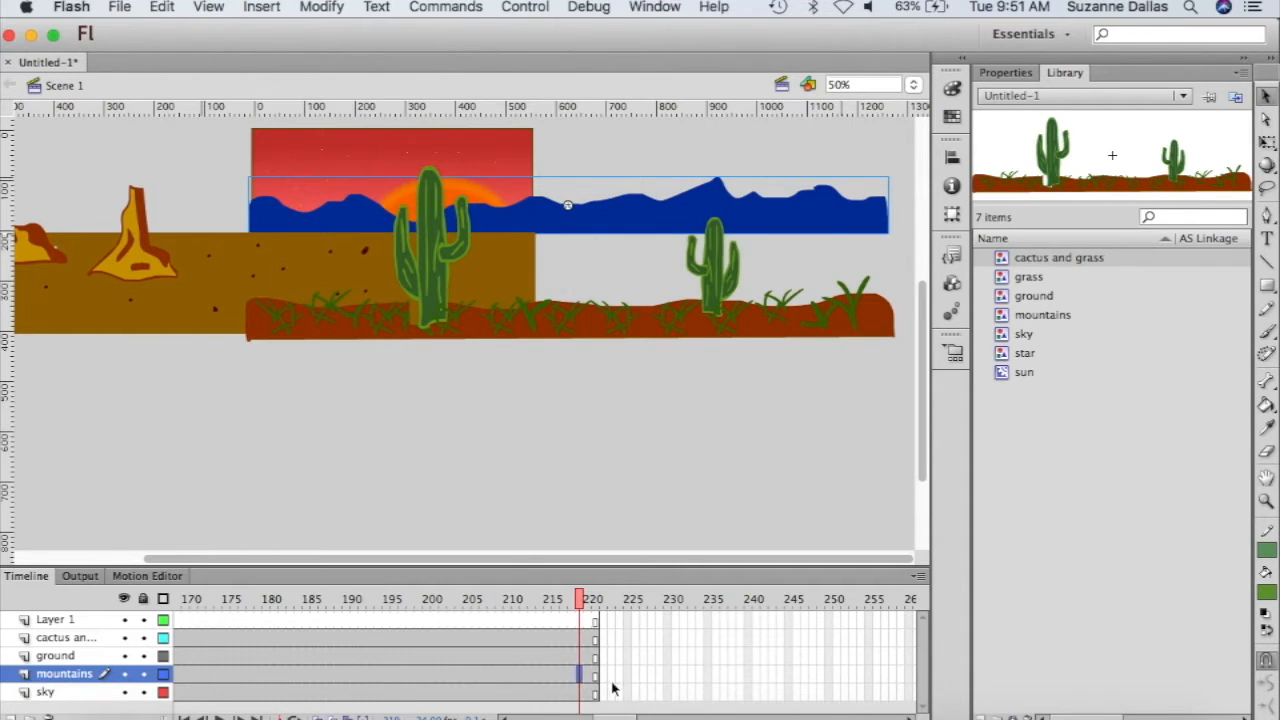
# - Create a motion tween on the mountains layer at frame 220 and slide the mountains left about 90 px
pyautogui.click(596, 674)
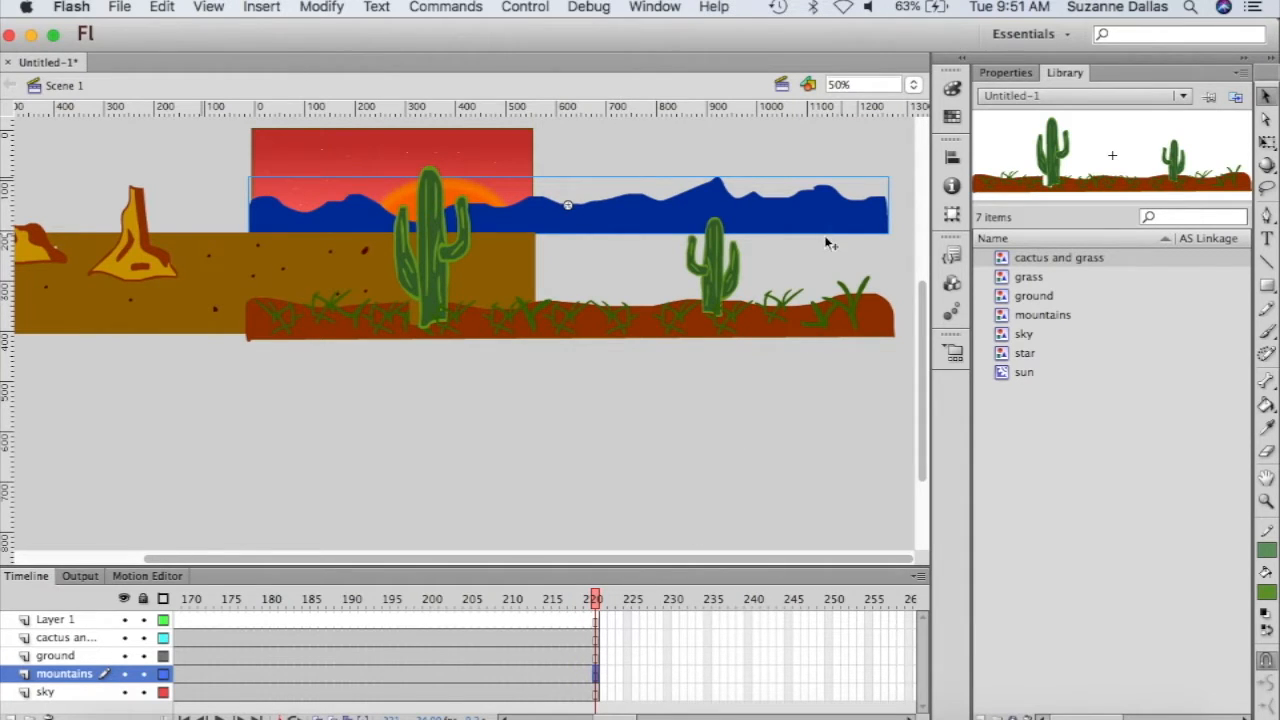
pyautogui.rightClick(596, 680)
pyautogui.click(652, 220)
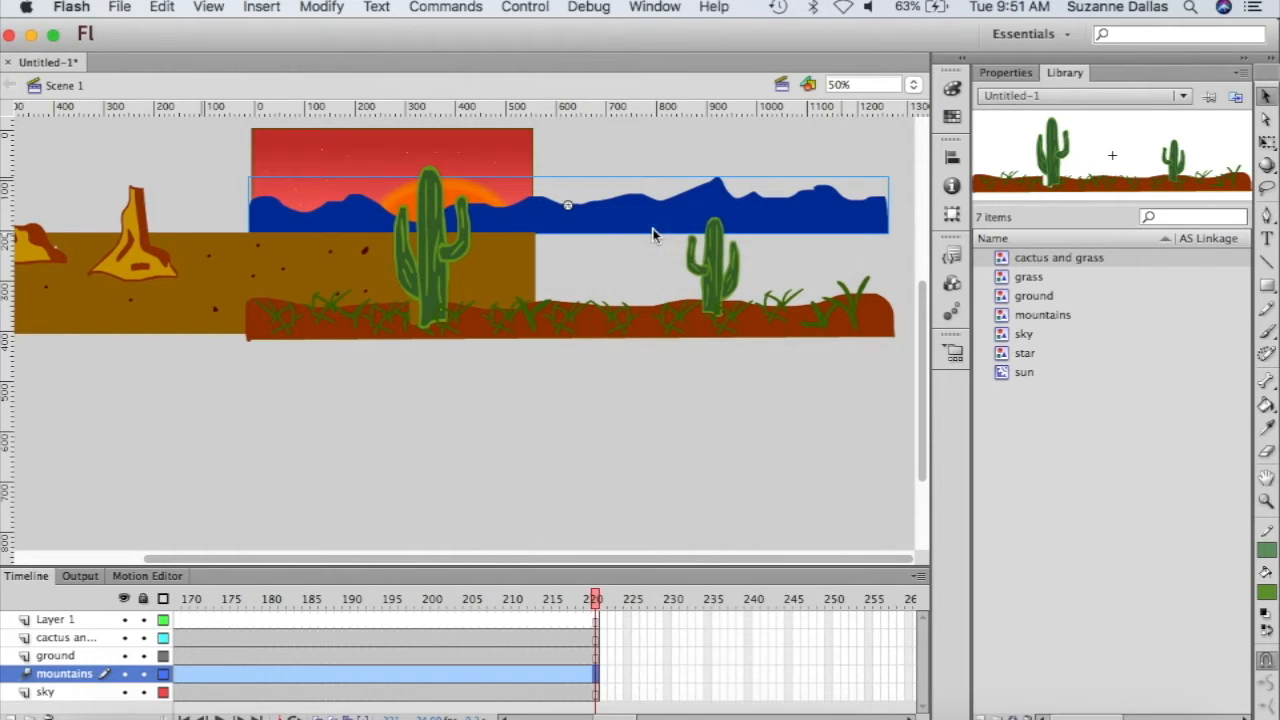
pyautogui.moveTo(816, 216); pyautogui.dragTo(764, 215)
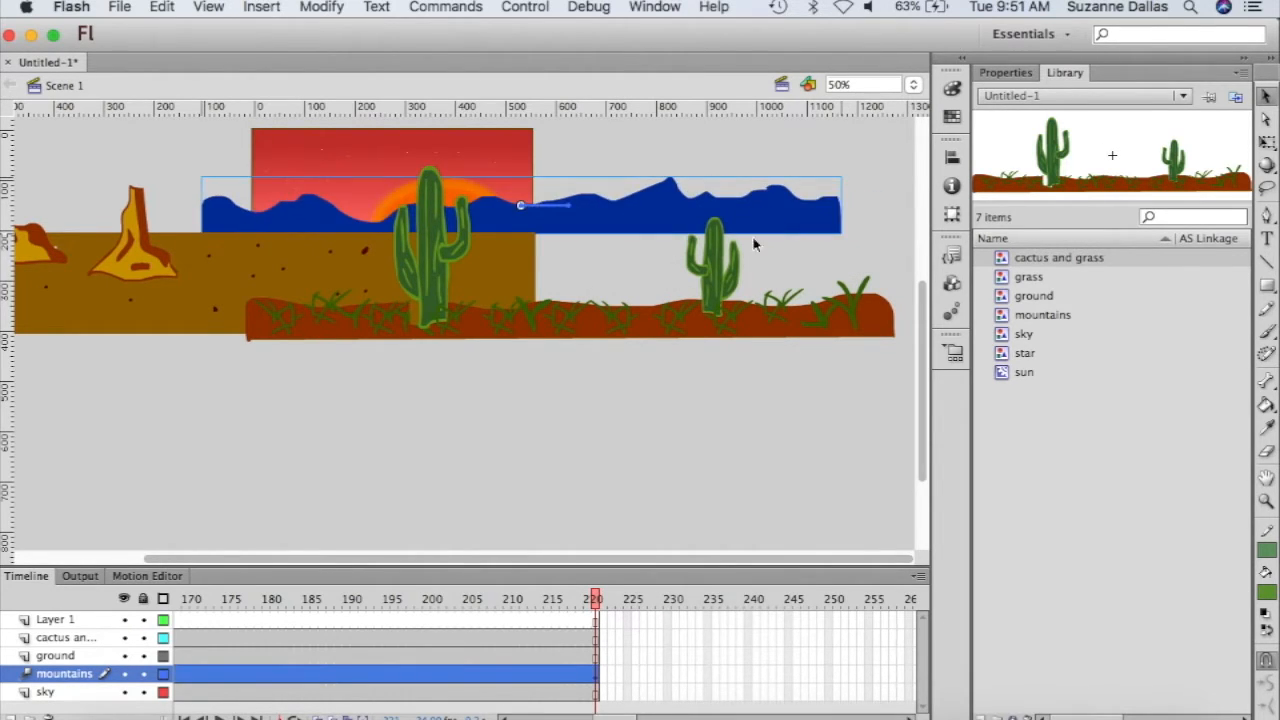
# - At frame 220 of the ground layer, slide the ground symbol right until its left end meets the stage's left edge
pyautogui.click(580, 656)
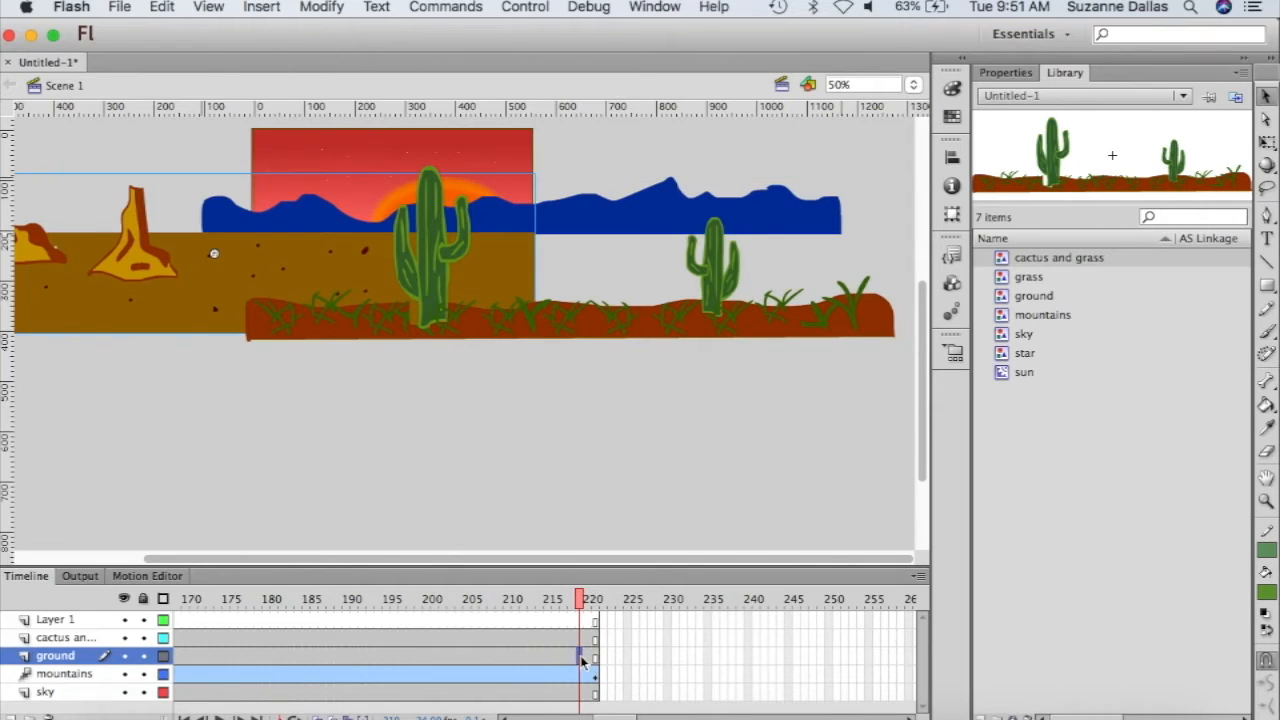
pyautogui.click(596, 659)
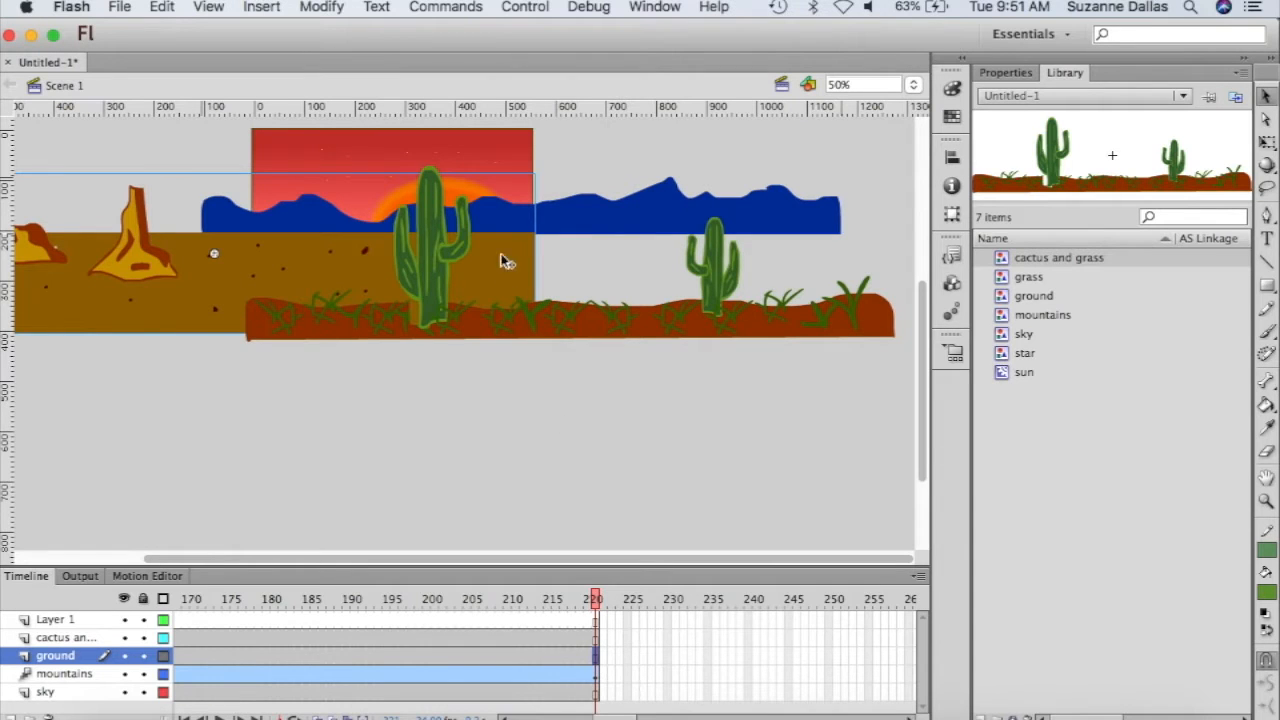
pyautogui.moveTo(499, 269); pyautogui.dragTo(851, 264)
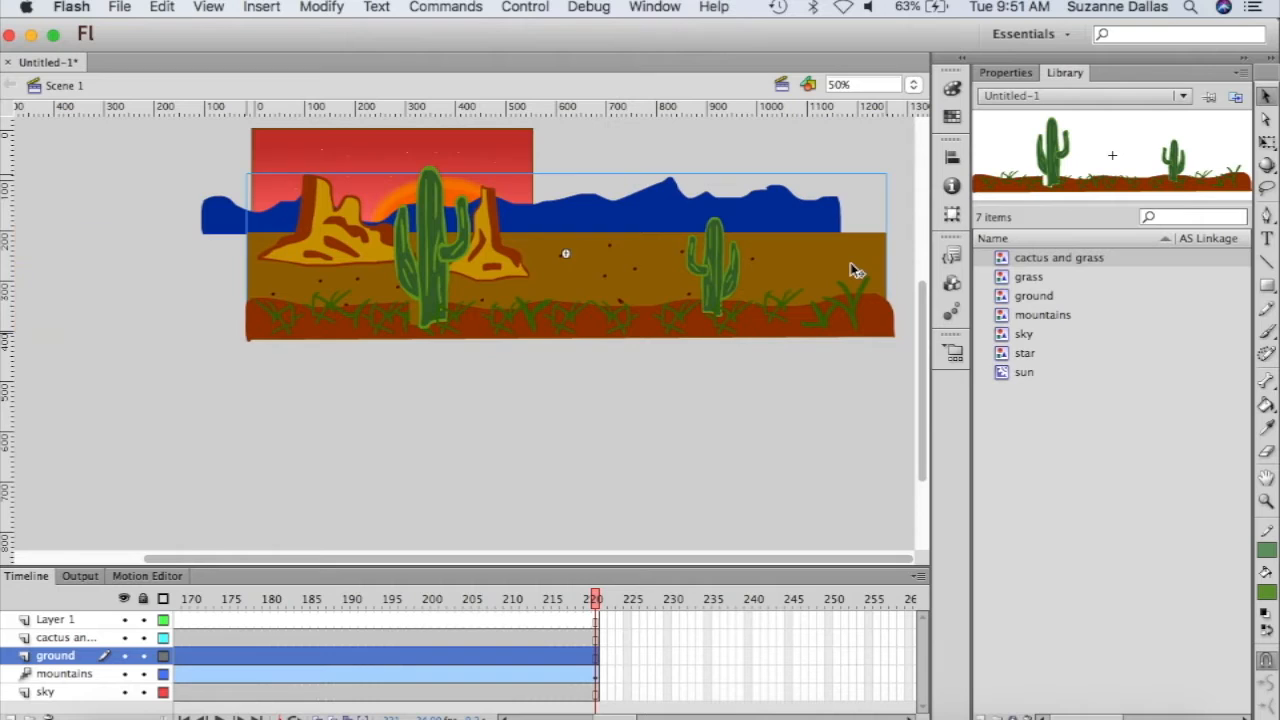
pyautogui.click(596, 657)
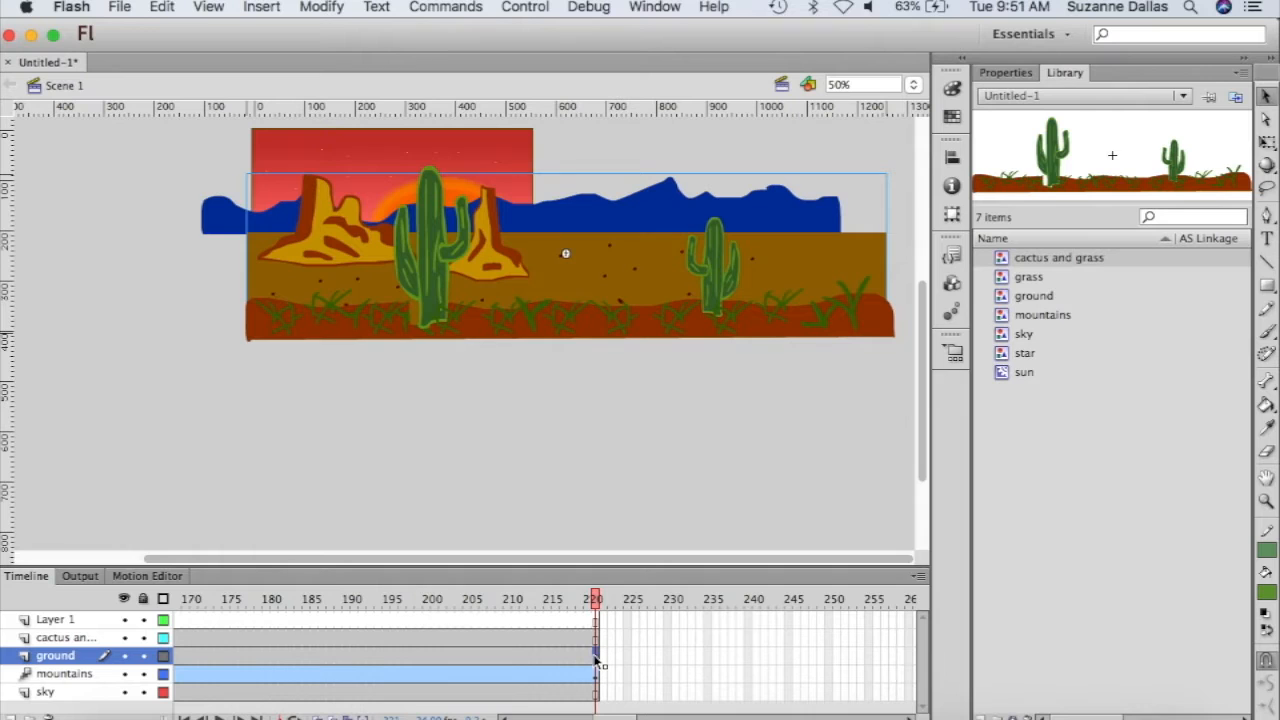
# - Undo the recent ground move, the mountains tween and the ground's earlier slide to the left
pyautogui.press('super+z')
pyautogui.press('super+z')
pyautogui.press('super+z')
pyautogui.press('super+z')
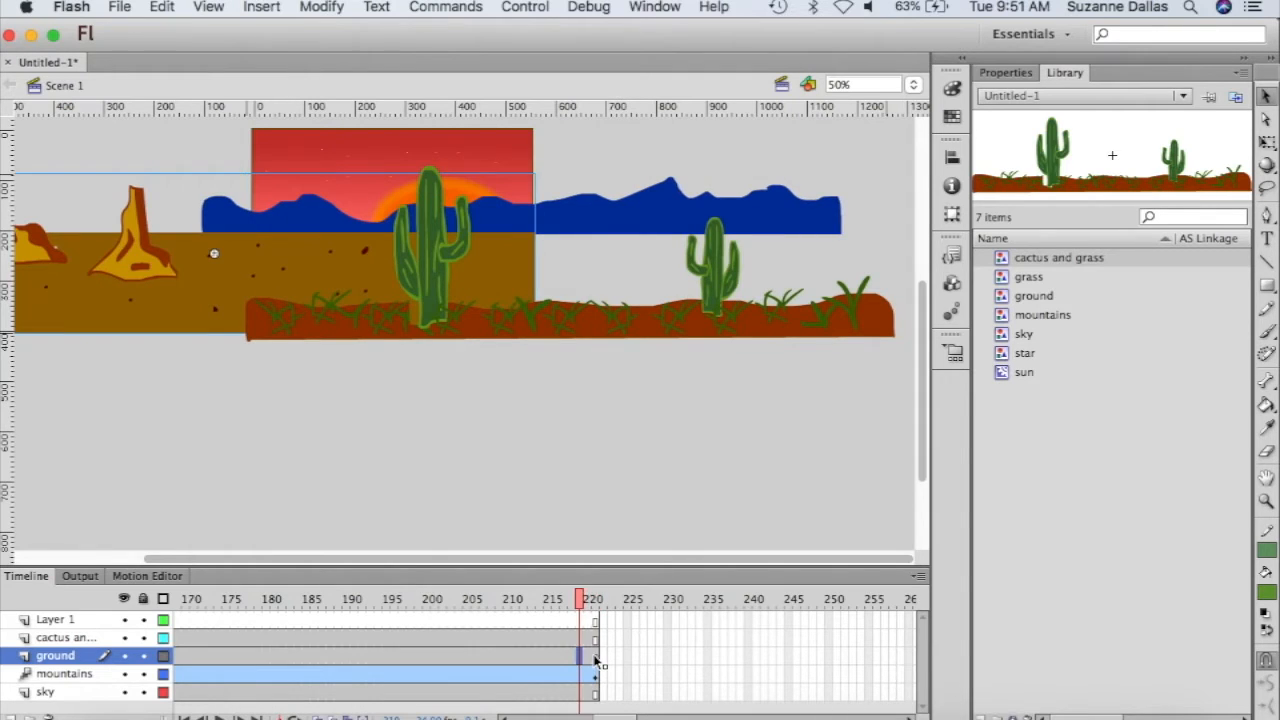
pyautogui.press('super+z')
pyautogui.press('super+z')
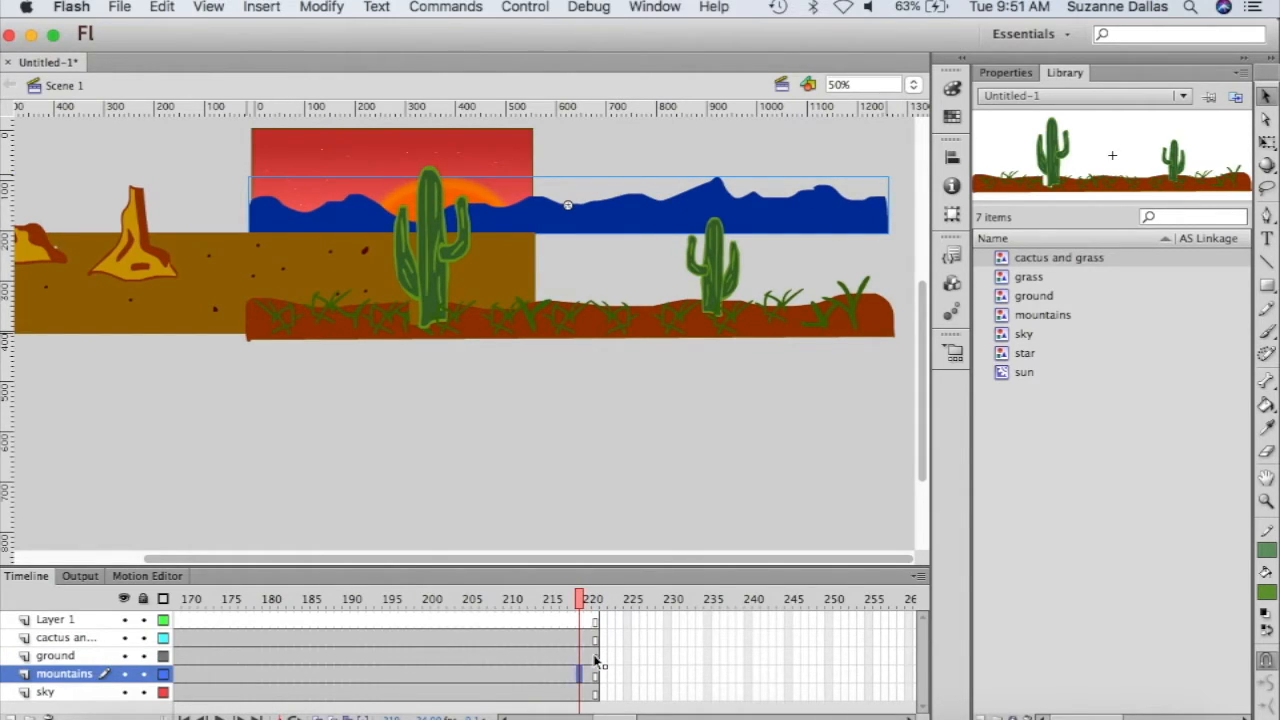
pyautogui.press('super+z')
pyautogui.press('super+z')
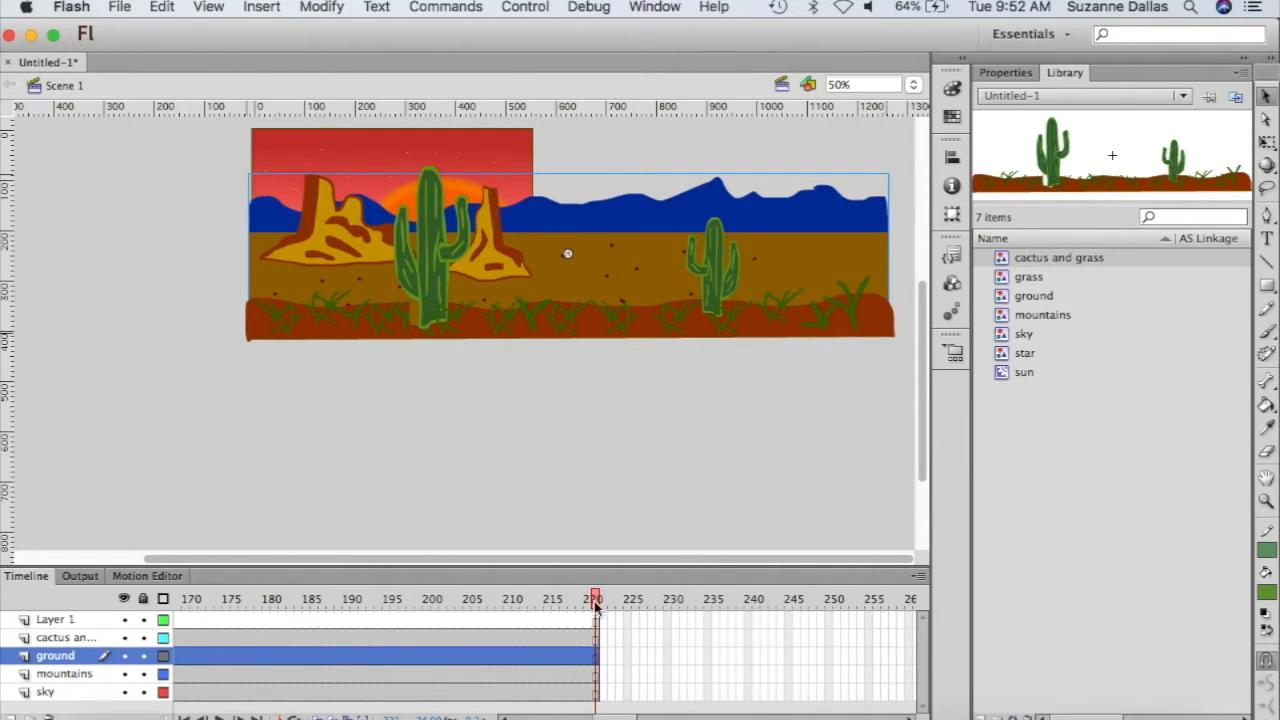
# - Create a motion tween on the ground layer and, at frame 220, slide the ground left until its right end meets the stage's right edge
pyautogui.click(596, 656)
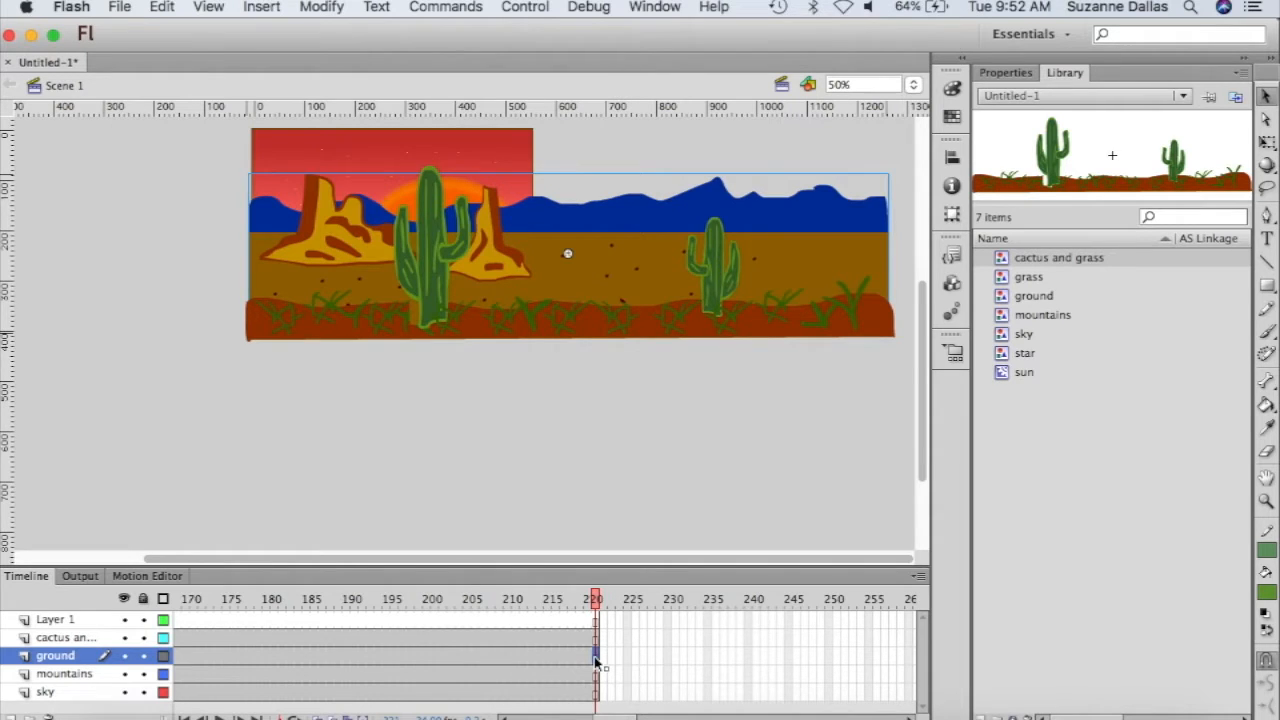
pyautogui.rightClick(596, 660)
pyautogui.click(646, 220)
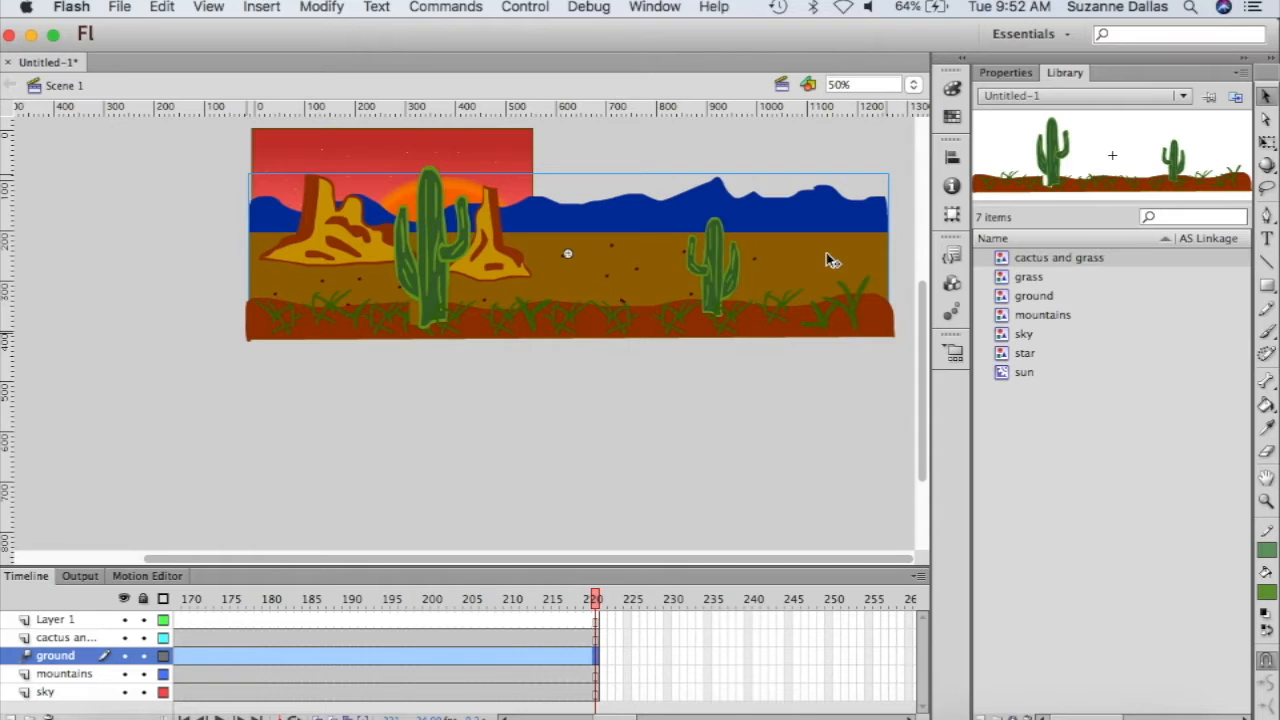
pyautogui.moveTo(826, 252); pyautogui.dragTo(472, 241)
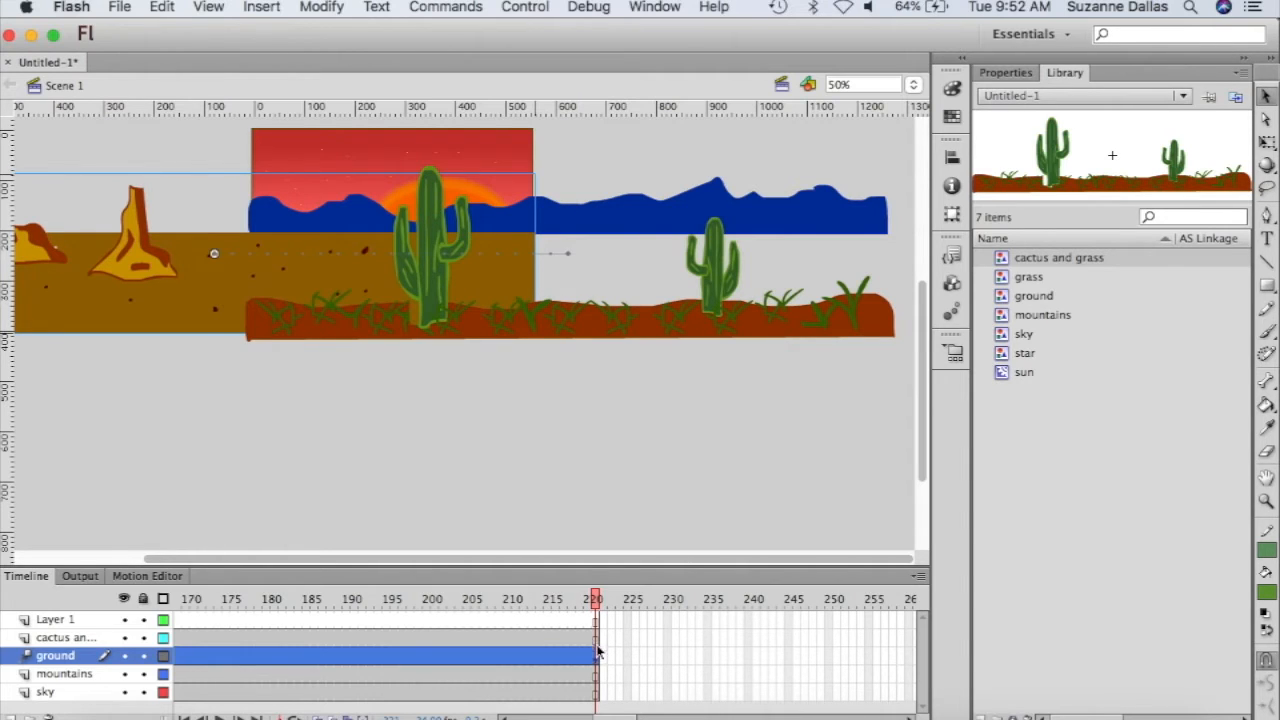
# - Add a motion tween to the mountains layer and move the mountains about 90 px left at frame 220
pyautogui.click(595, 675)
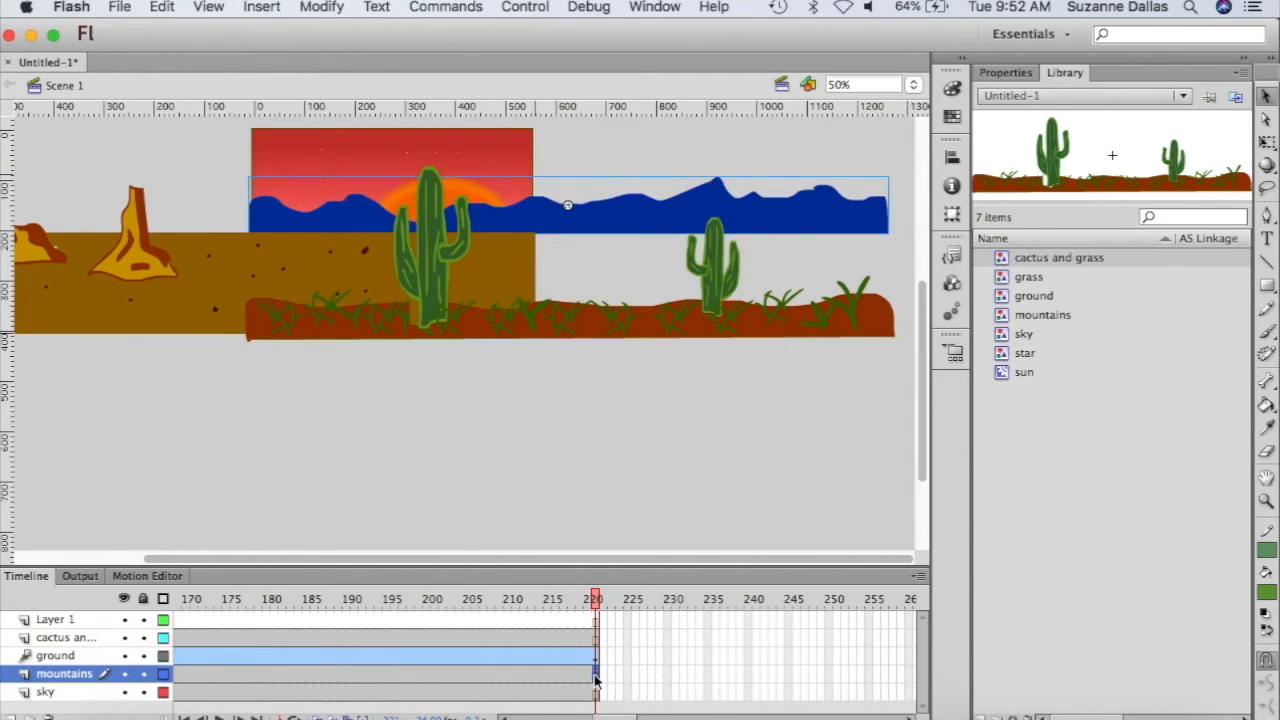
pyautogui.rightClick(595, 680)
pyautogui.click(662, 218)
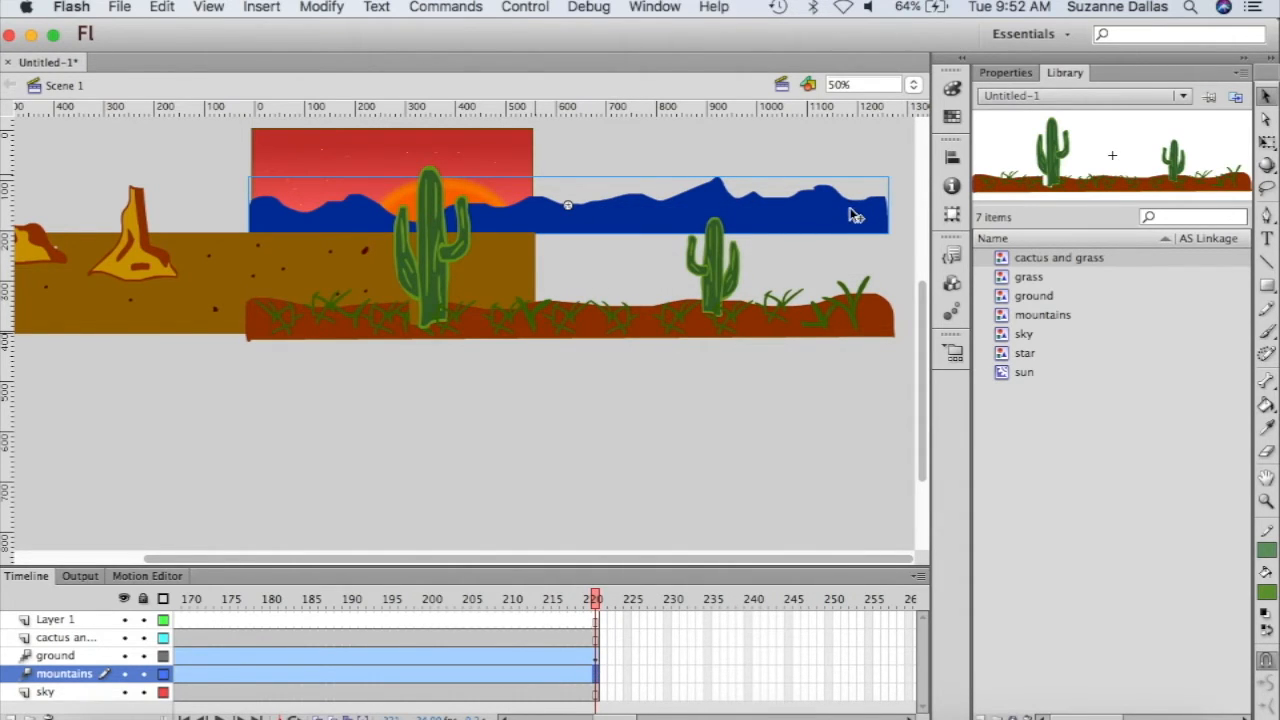
# - Create a motion tween on the cactus and grass layer and slide its symbol left about 320 px at frame 220
pyautogui.click(597, 639)
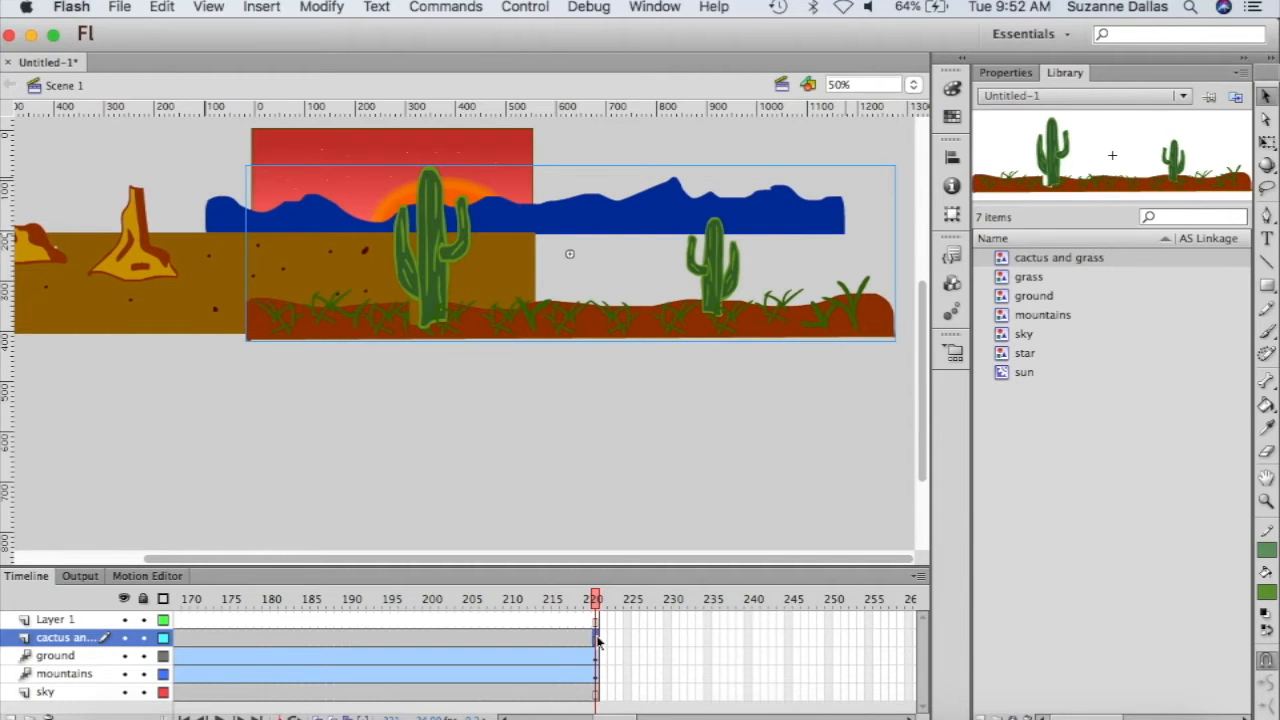
pyautogui.rightClick(597, 641)
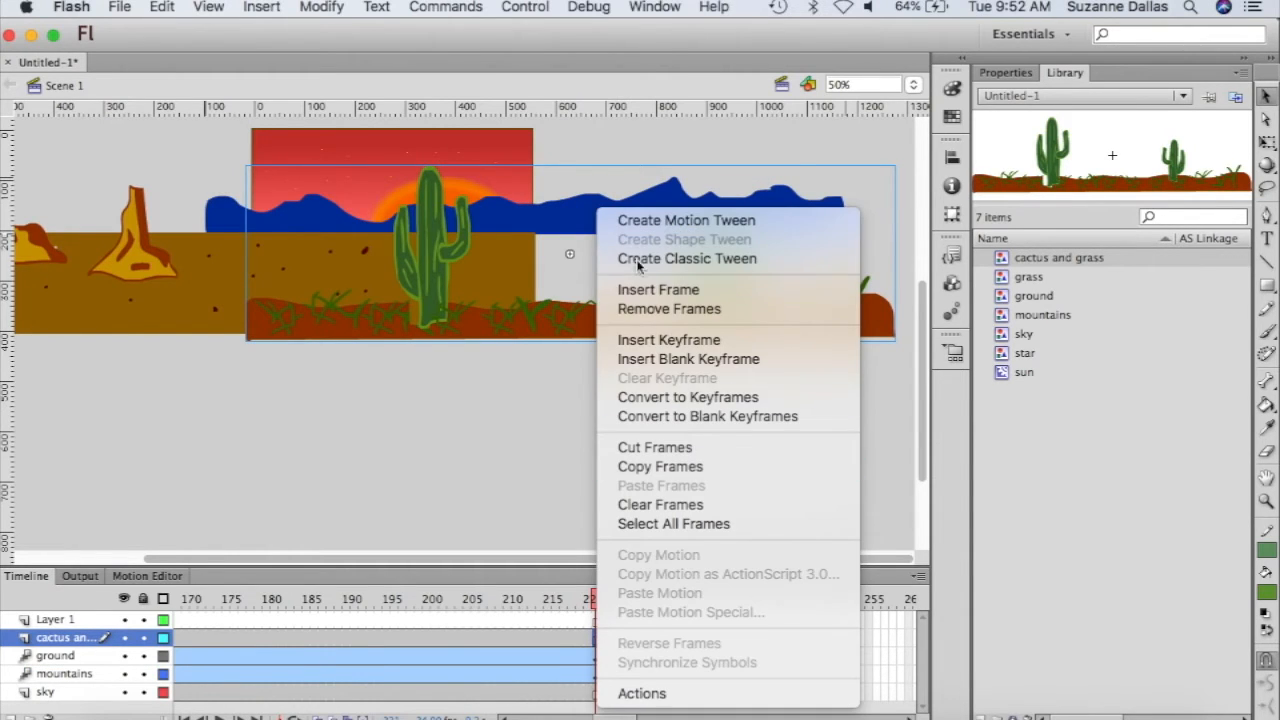
pyautogui.click(636, 222)
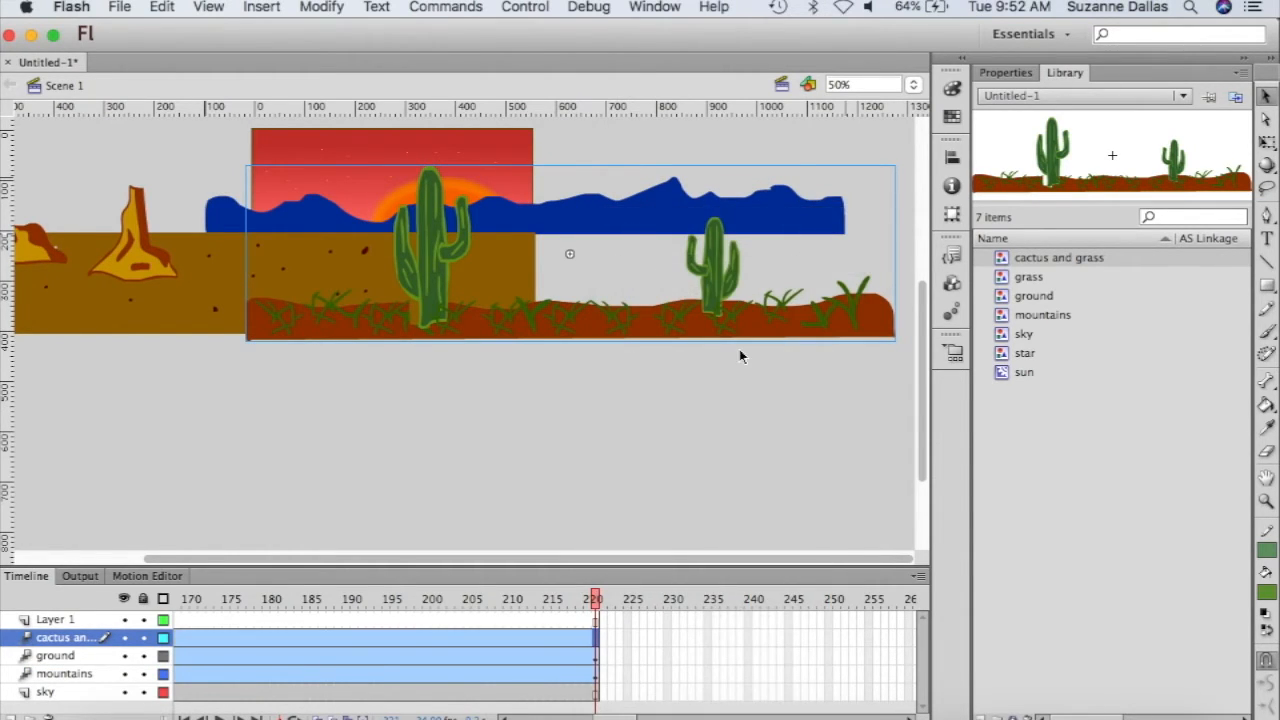
pyautogui.moveTo(836, 321); pyautogui.dragTo(672, 323)
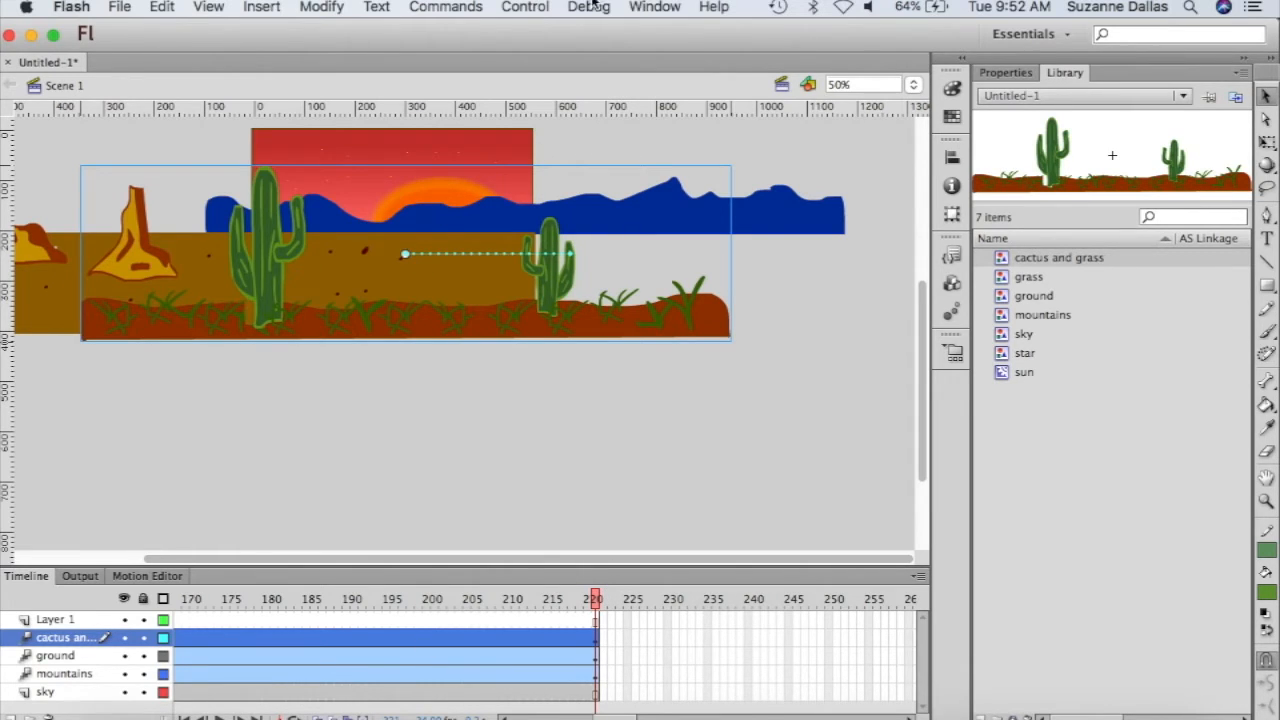
# - Test the movie to preview the parallax scrolling of the tweened layers, and close the preview
pyautogui.click(538, 4)
pyautogui.moveTo(567, 155)
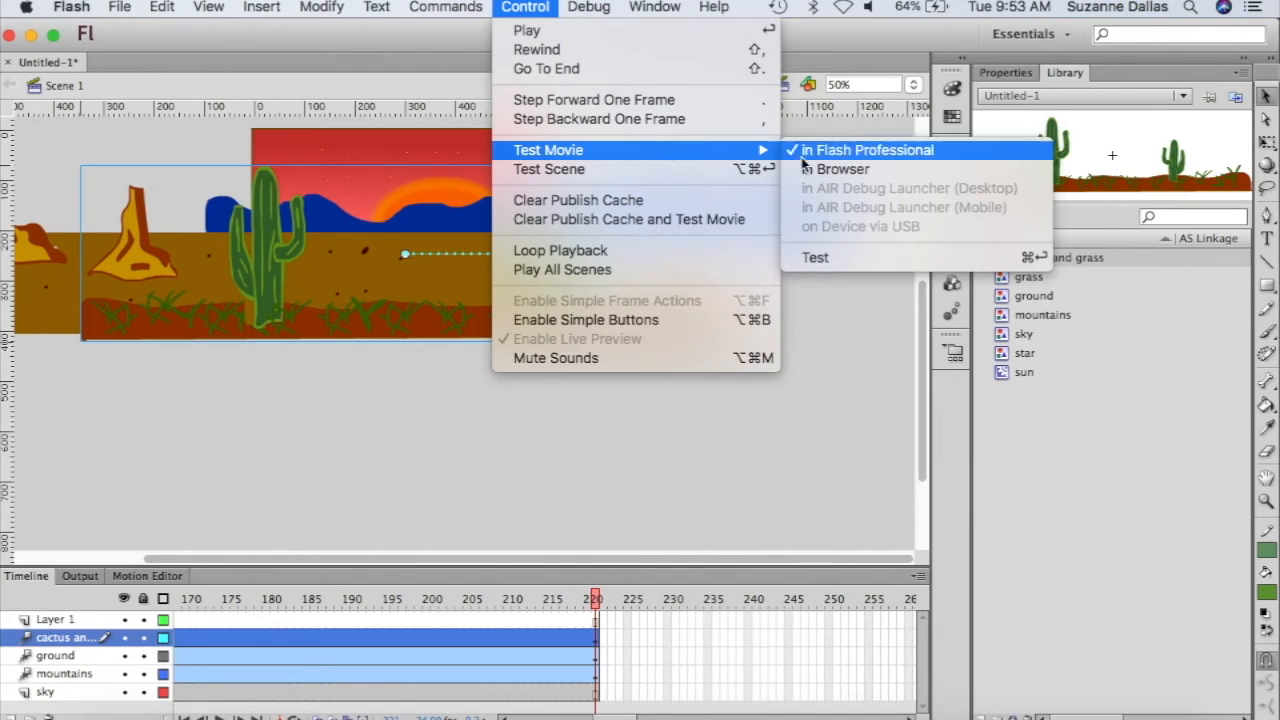
pyautogui.click(815, 258)
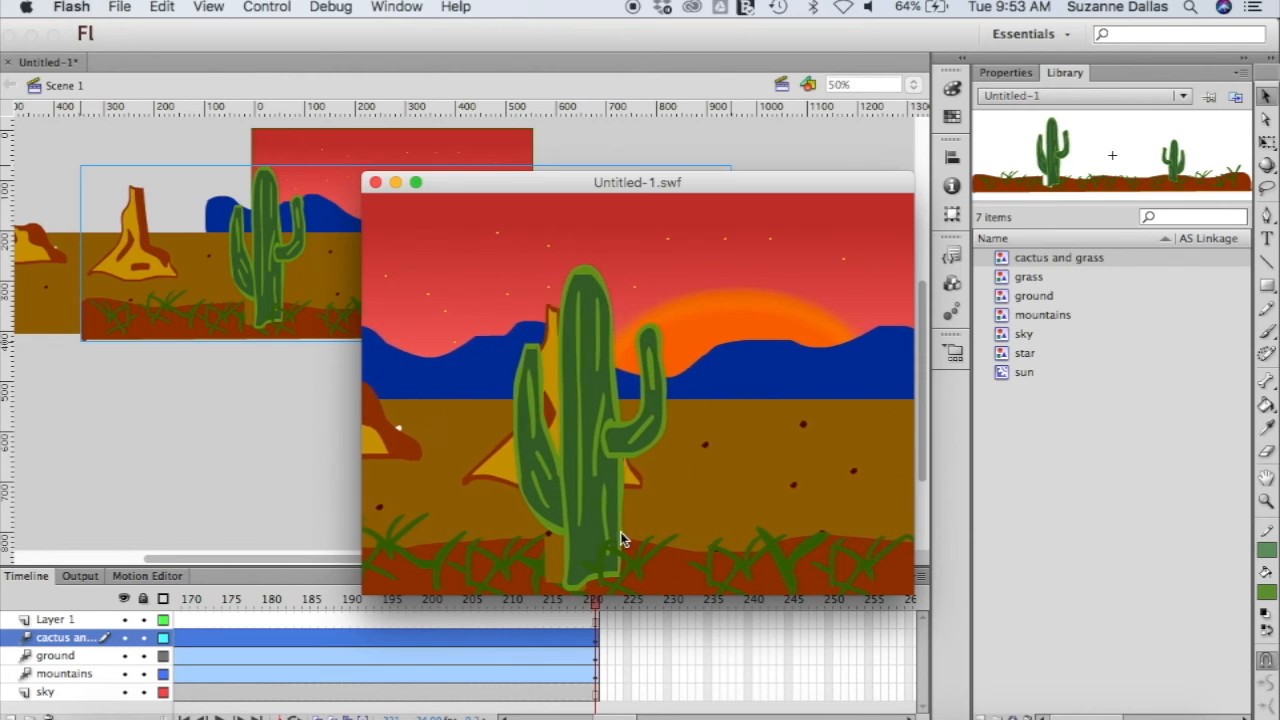
pyautogui.click(374, 183)
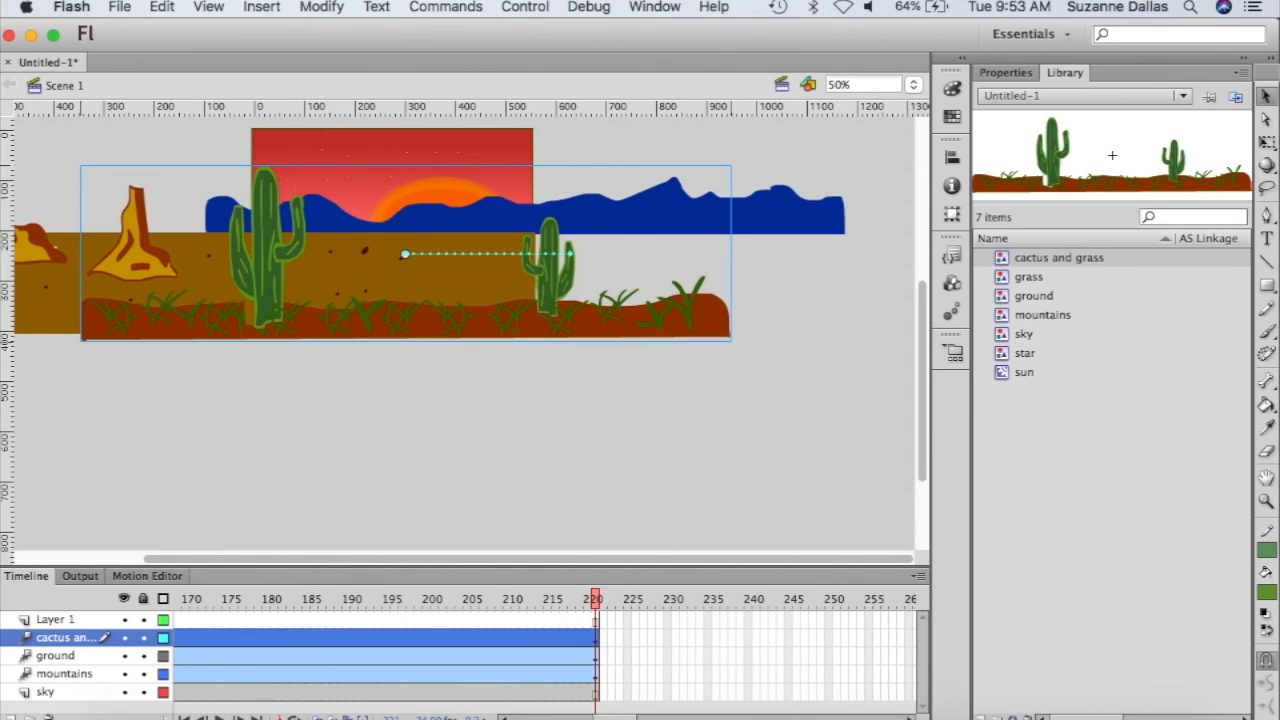
pyautogui.press('super+Tab')
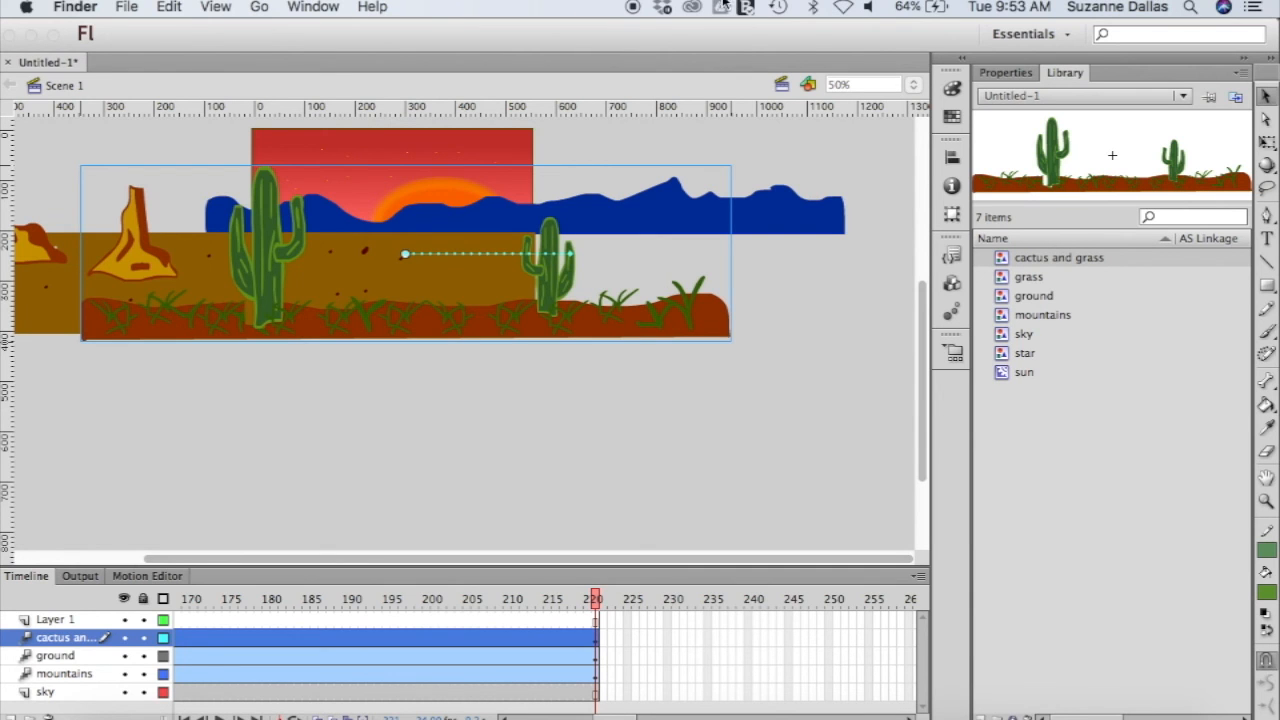